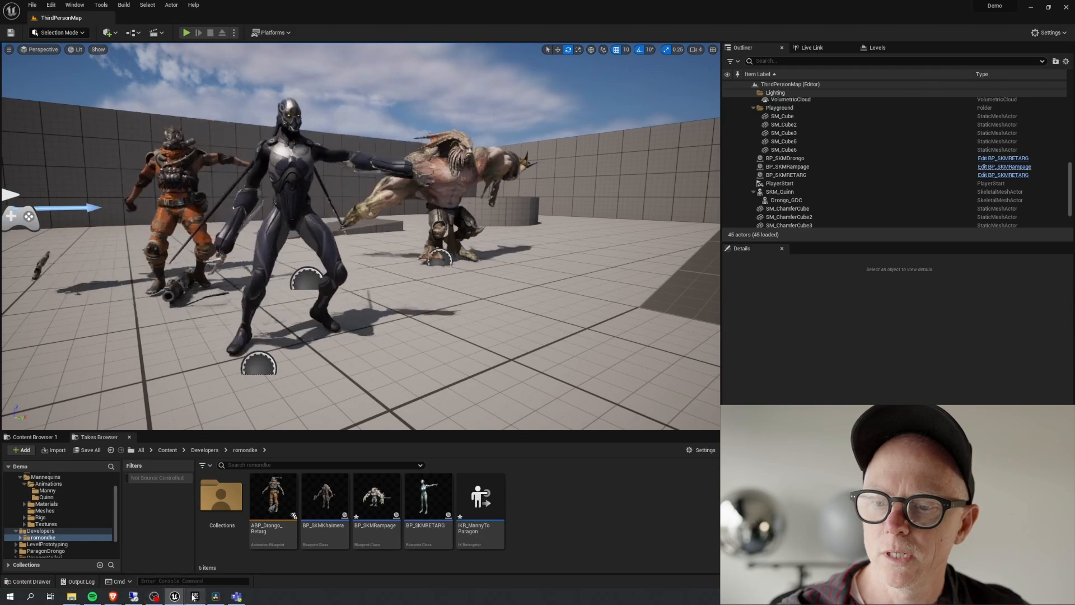
- Switch to Motive on the remote desktop, load and play the Stay_003 take, and return to Unreal Editor
click(153, 597)
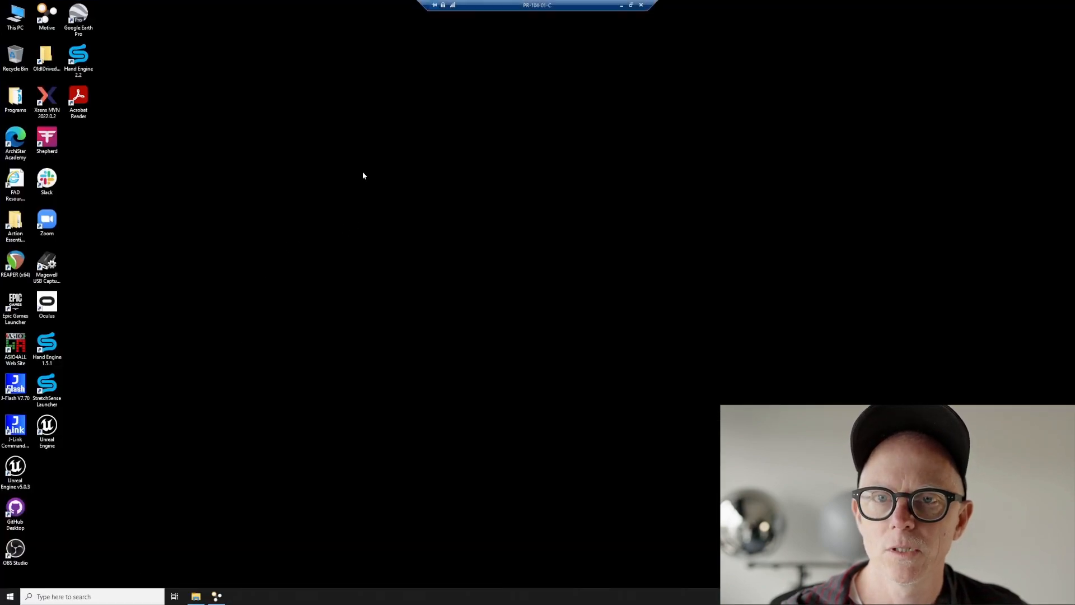
click(217, 595)
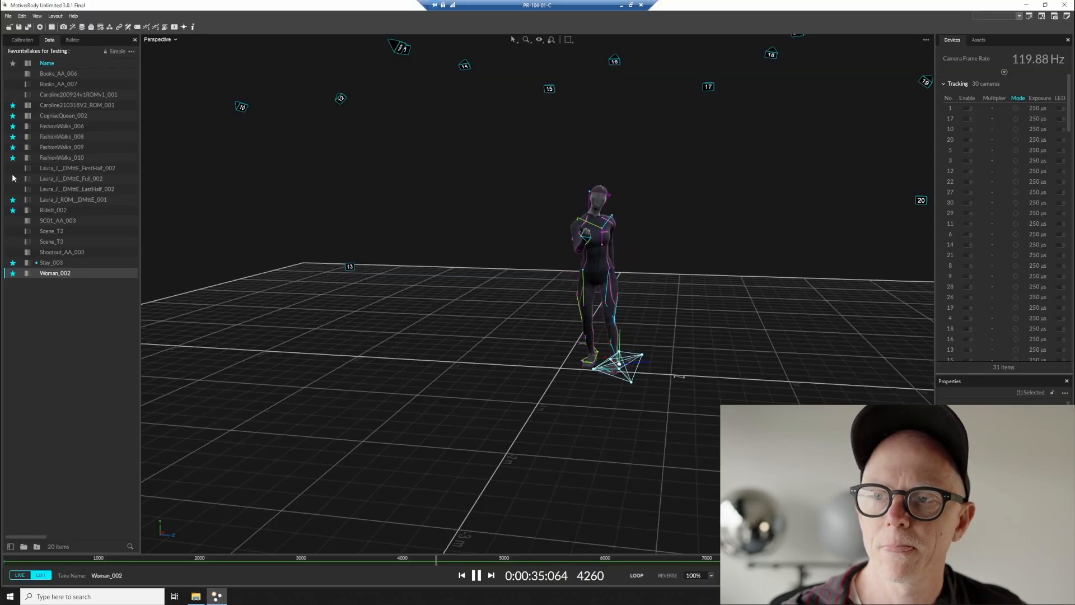
click(25, 264)
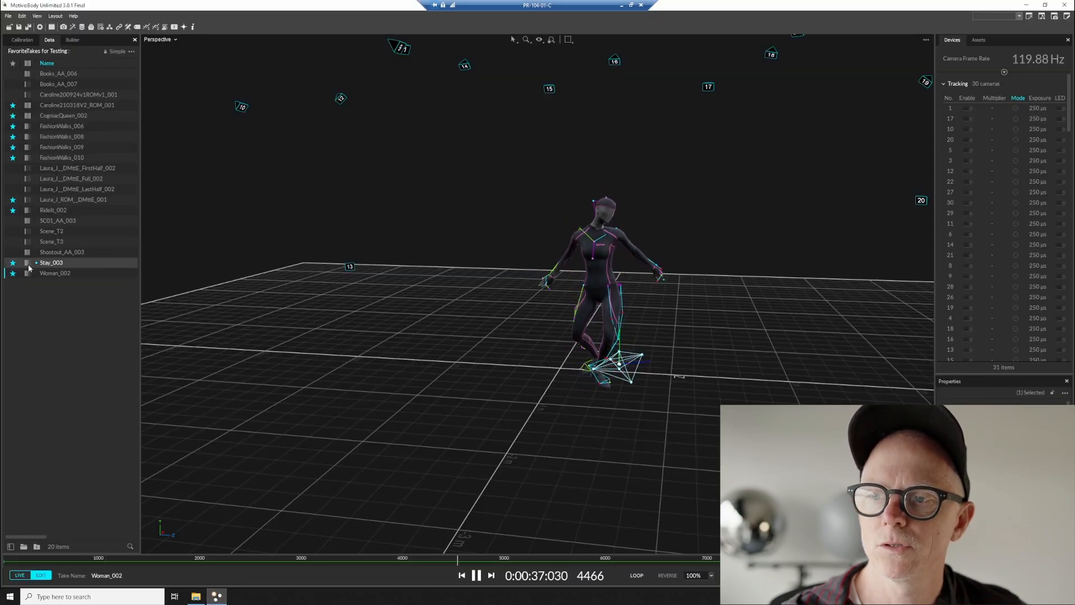
click(476, 576)
right_drag(506, 340, 581, 315)
scroll(582, 310, up, 3)
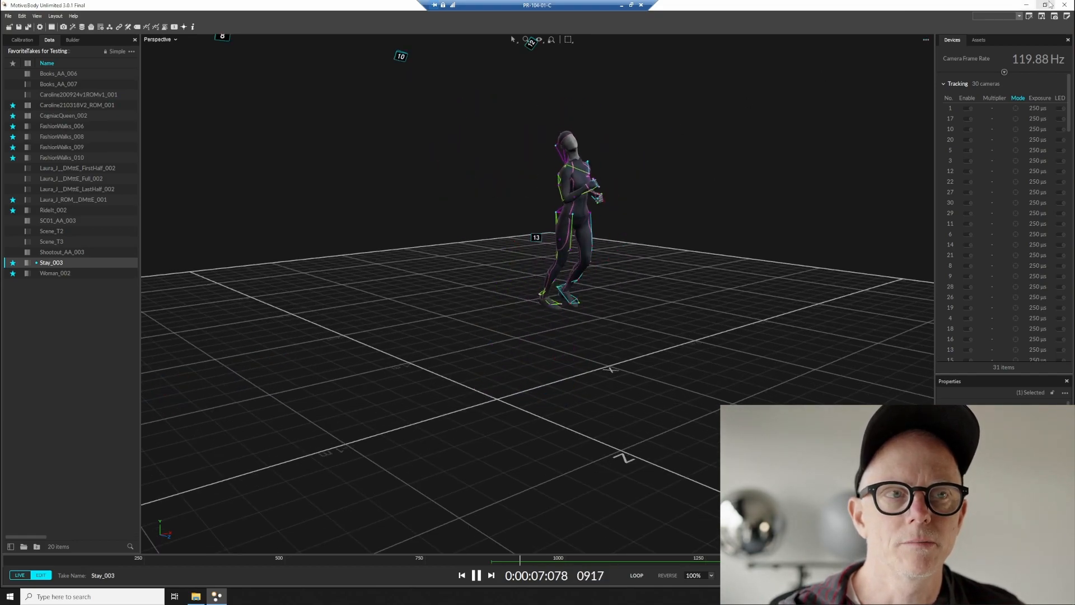
click(621, 5)
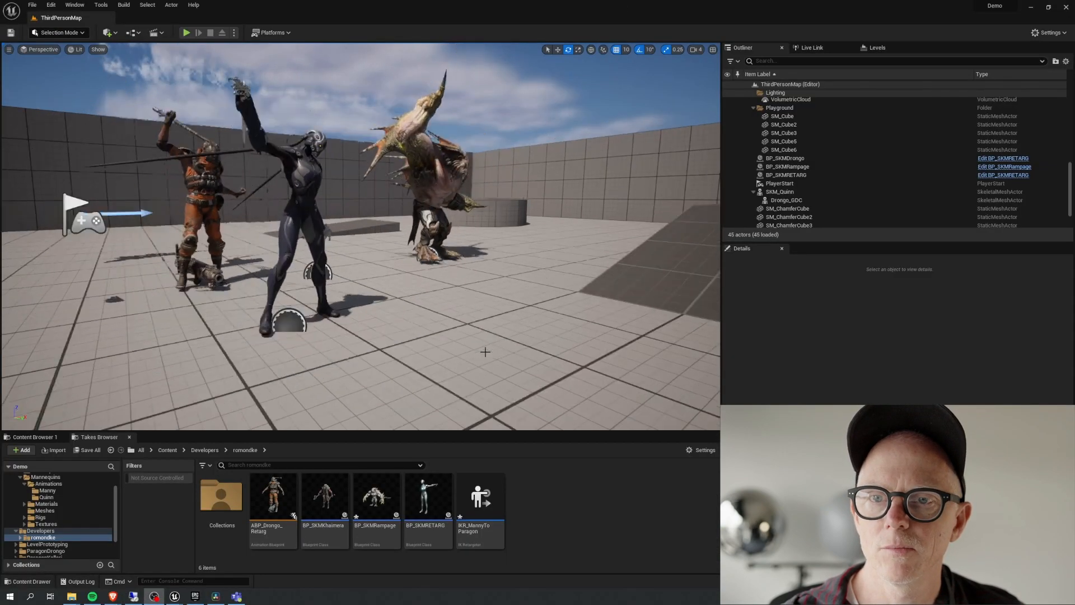
- Close the Demo project and launch Unreal Engine 5.1.0 from the Epic Games Launcher
right_drag(546, 219, 434, 213)
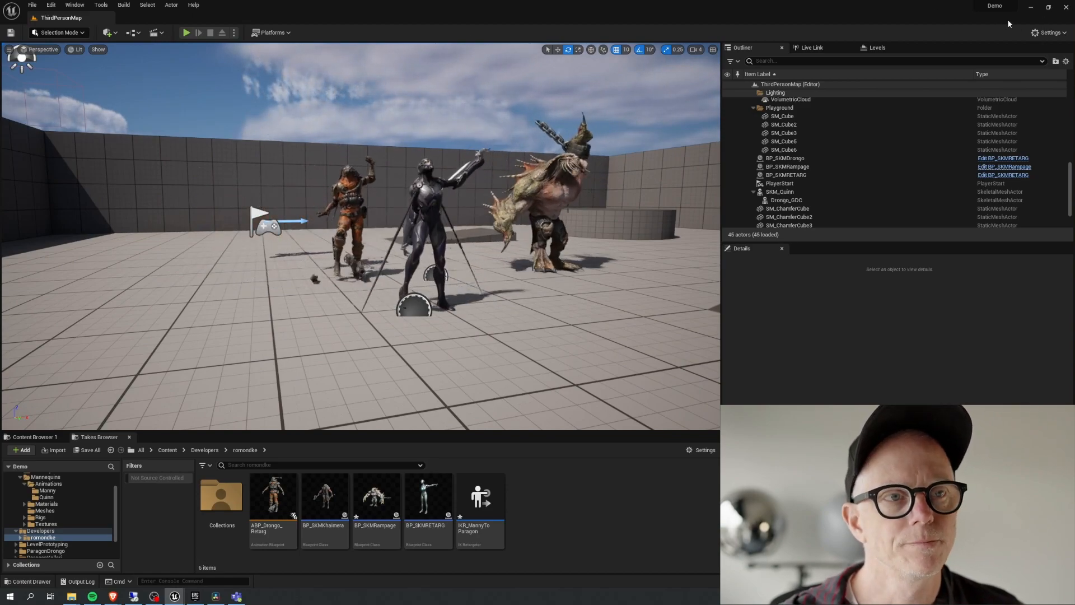
click(1067, 8)
click(575, 396)
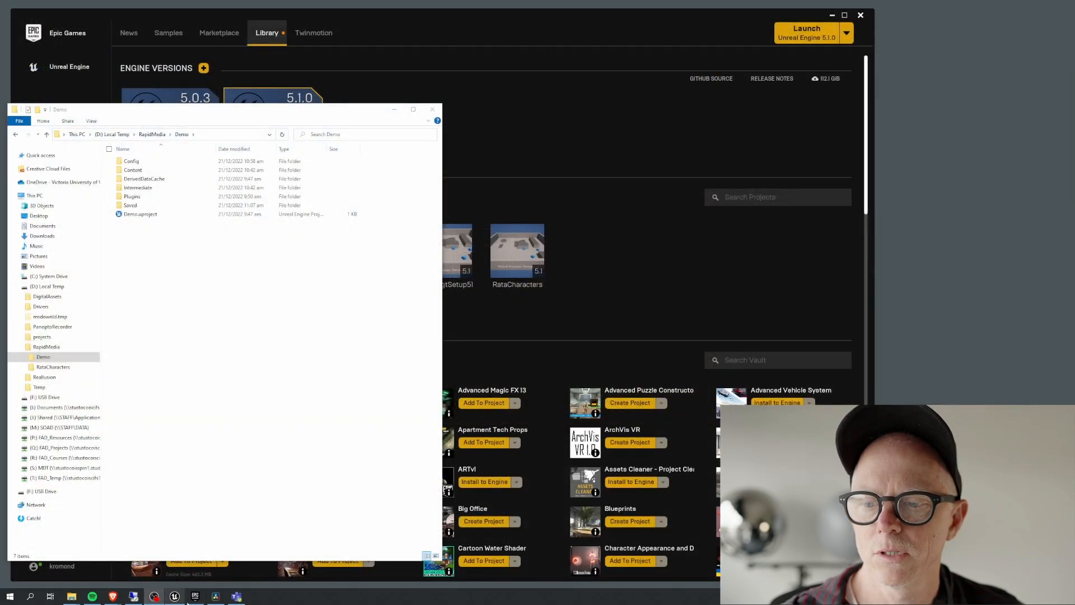
click(193, 597)
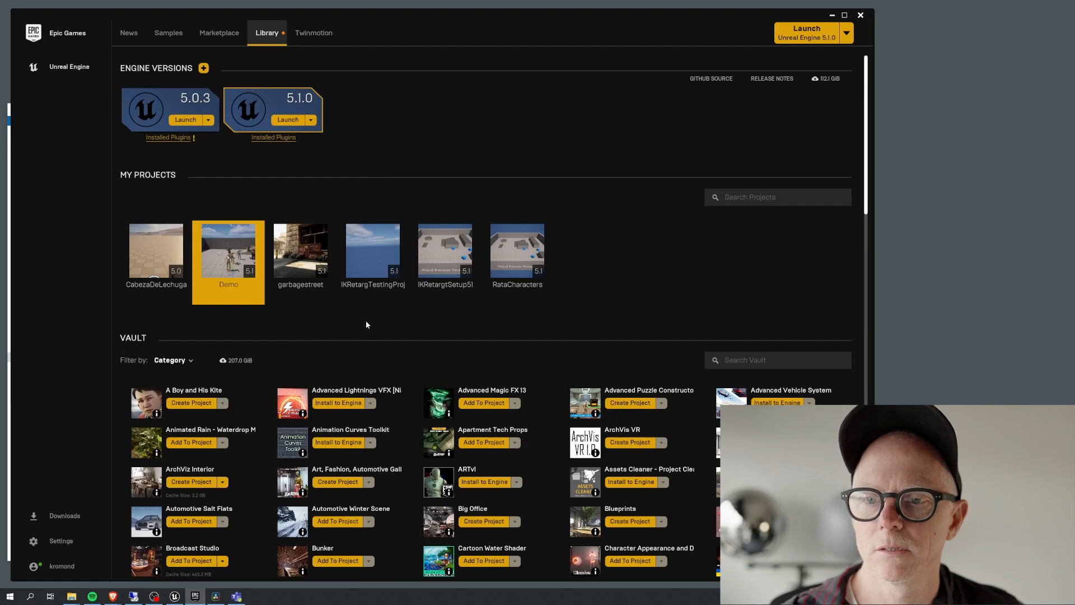
click(285, 122)
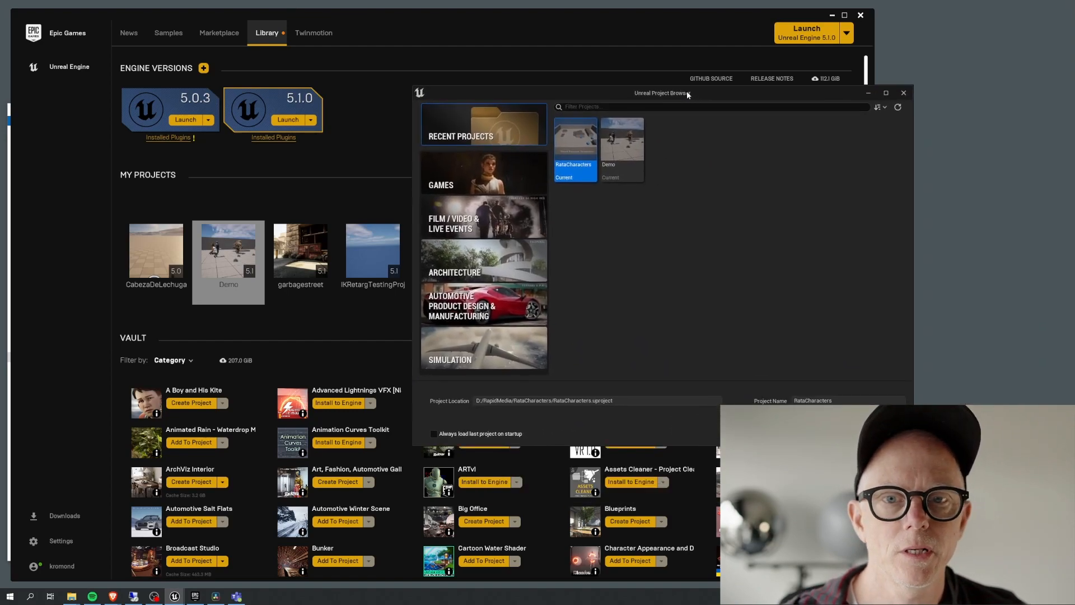
- Create a Games project from the Third Person template, named ParagonRetarg, in D:\RapidMedia
click(460, 173)
click(667, 137)
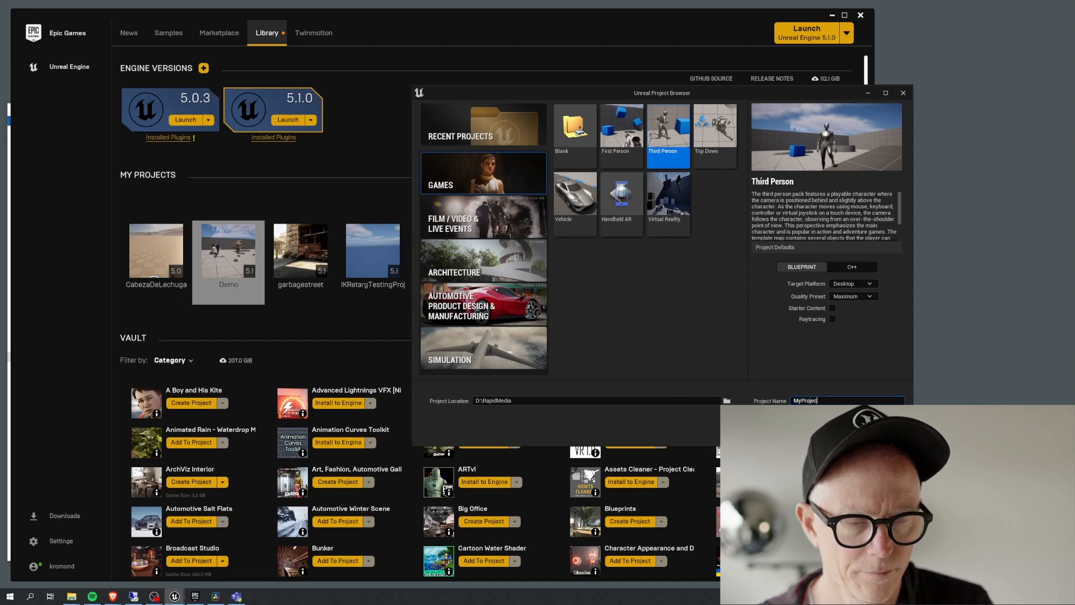
key(BackSpace)
key(BackSpace)
key(BackSpace)
key(BackSpace)
key(BackSpace)
key(BackSpace)
key(BackSpace)
text(P)
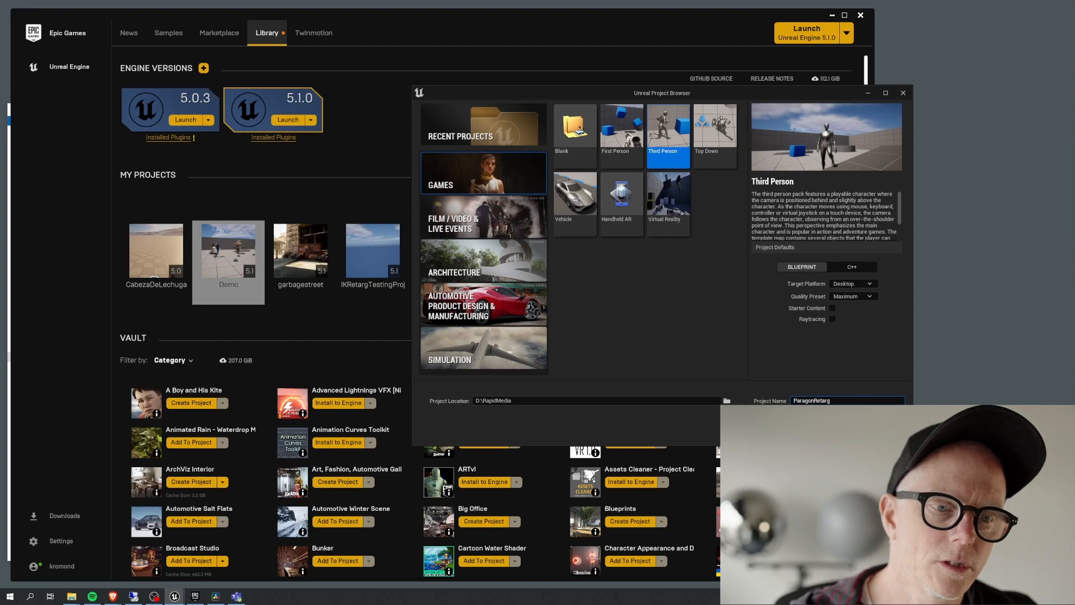
key(Return)
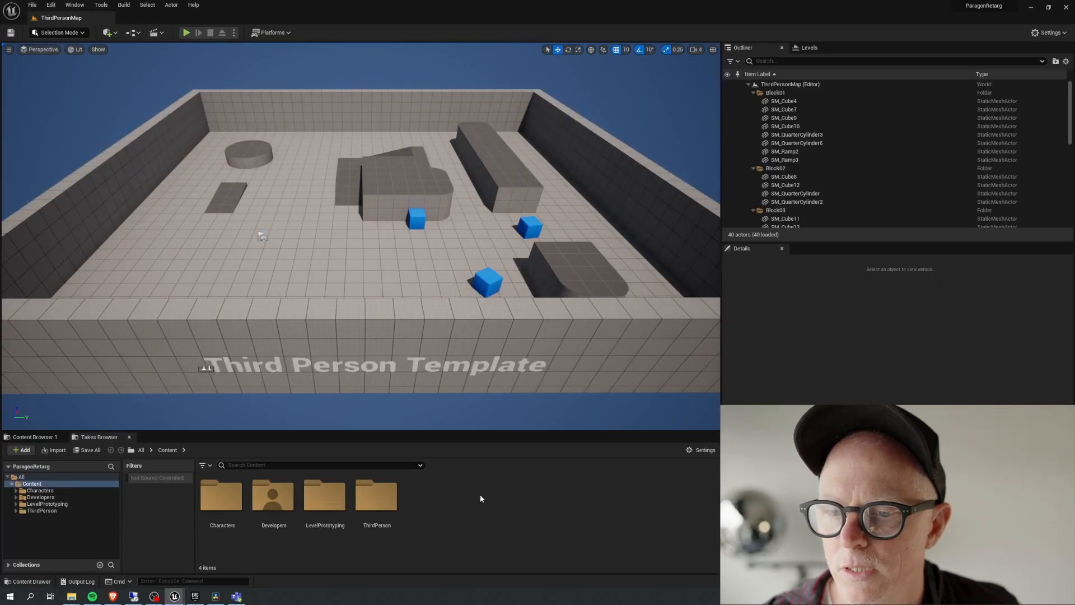
- Check the new project's plugin list for an installed OptiTrack plugin
click(1047, 35)
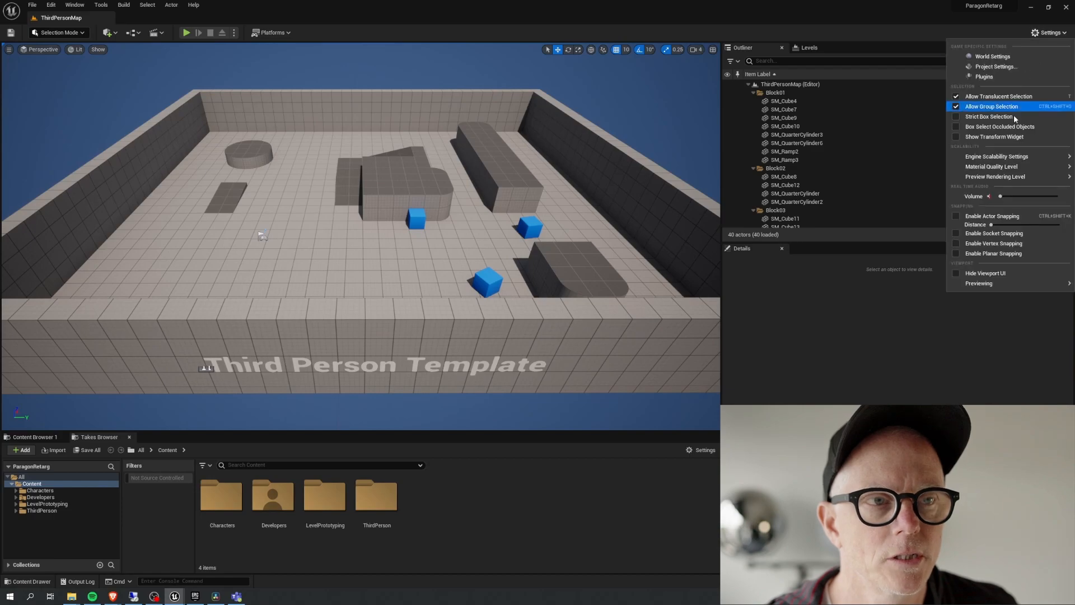
click(994, 85)
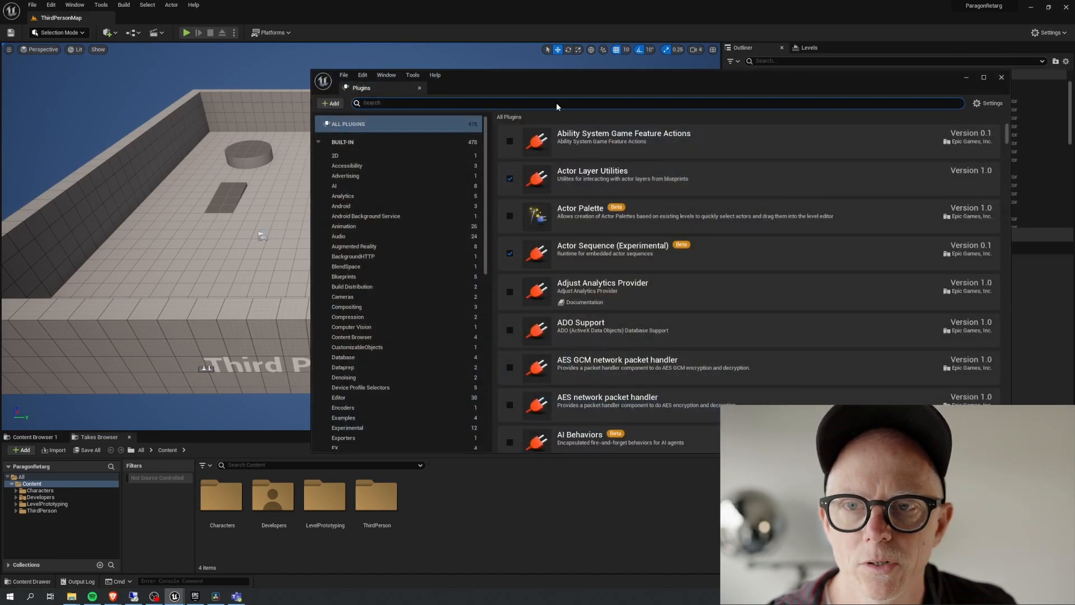
click(1002, 79)
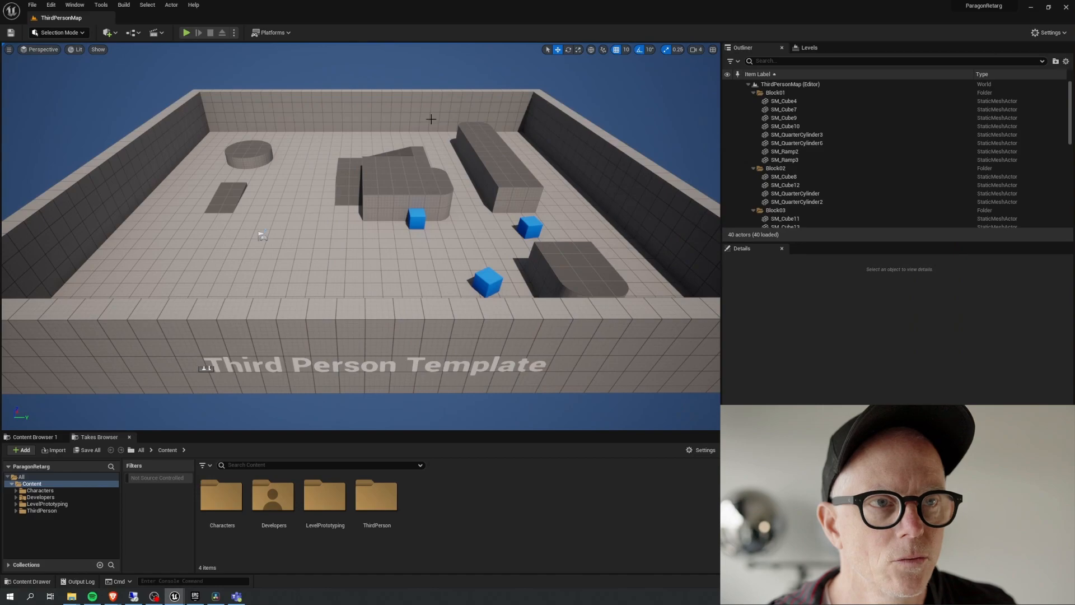
- Show the project's Content folder in File Explorer and create a folder named Plugins in the ParagonRetarg project folder
right_click(56, 537)
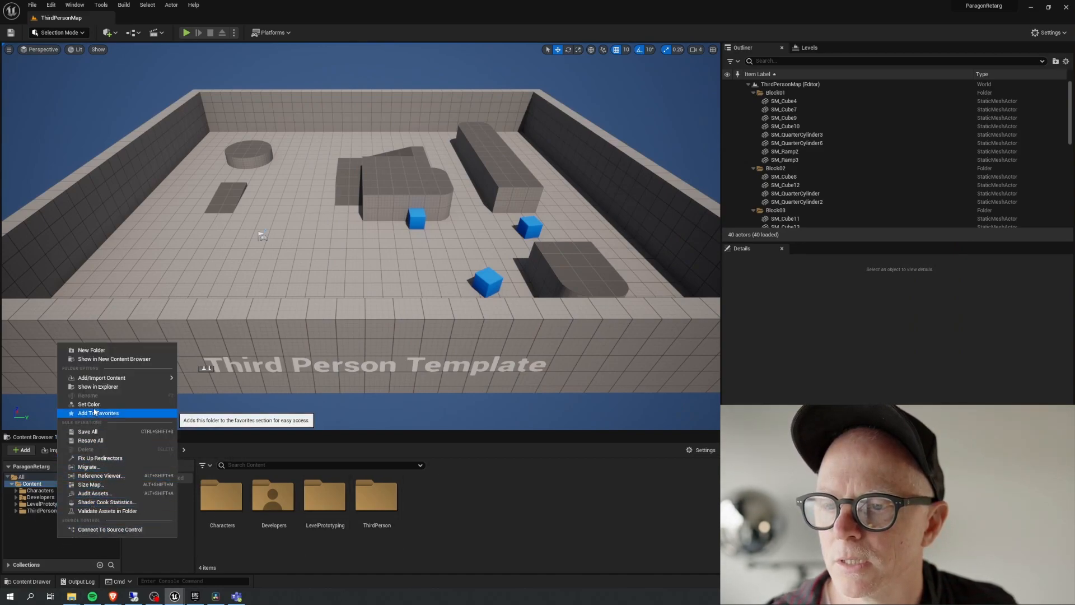
click(102, 387)
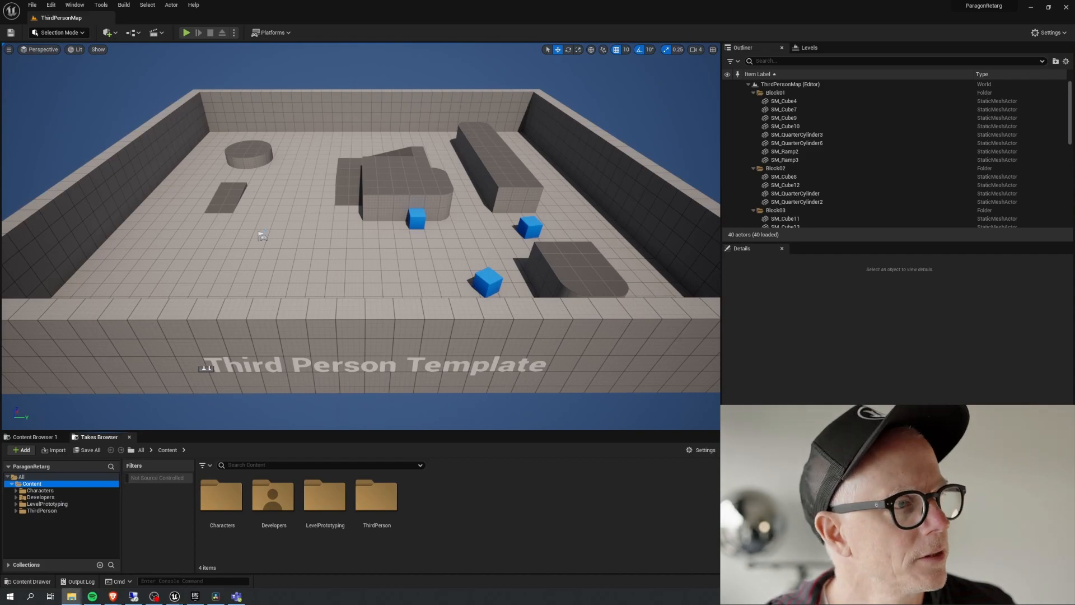
click(700, 123)
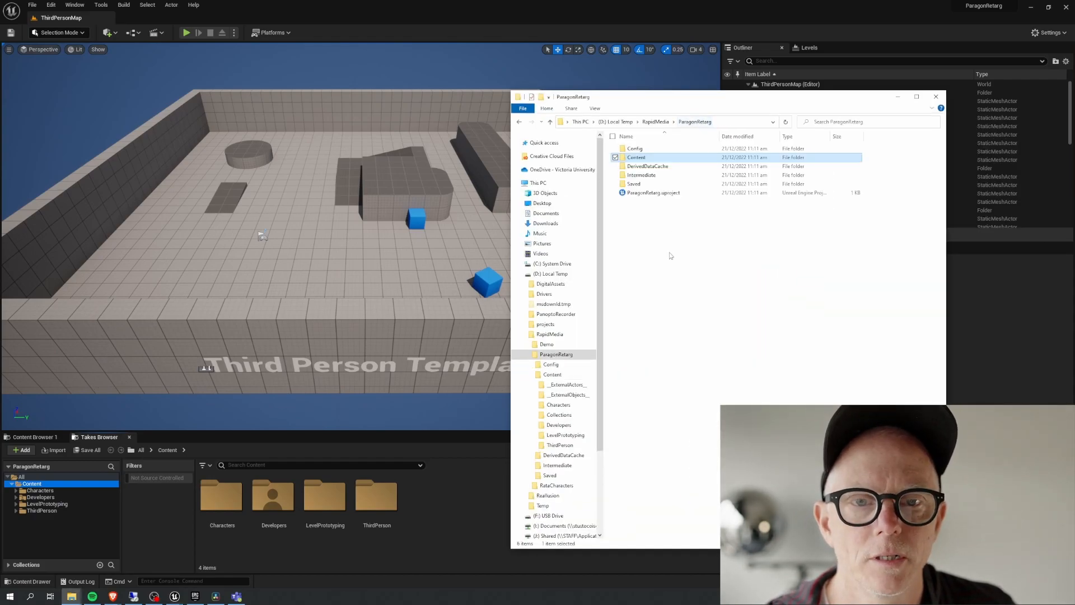
right_click(668, 256)
mouse_move(611, 395)
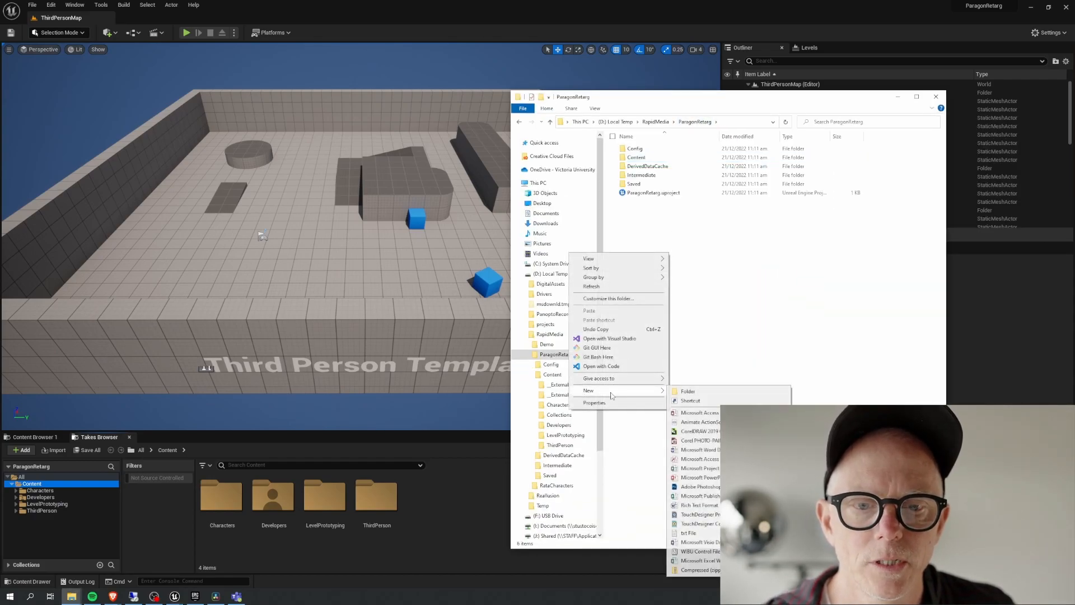
click(687, 393)
text(Pa)
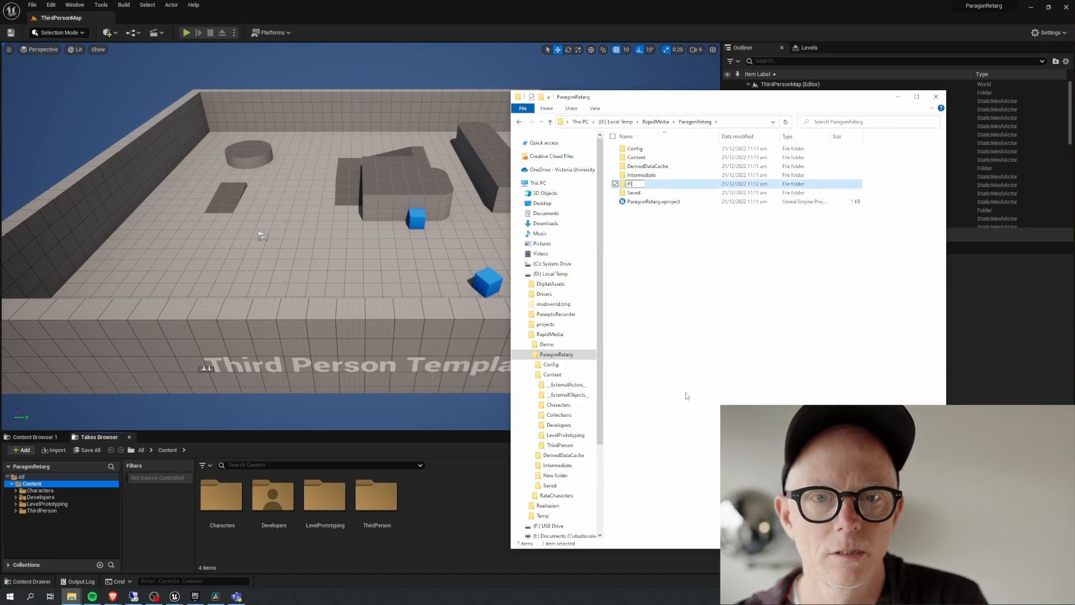
key(Return)
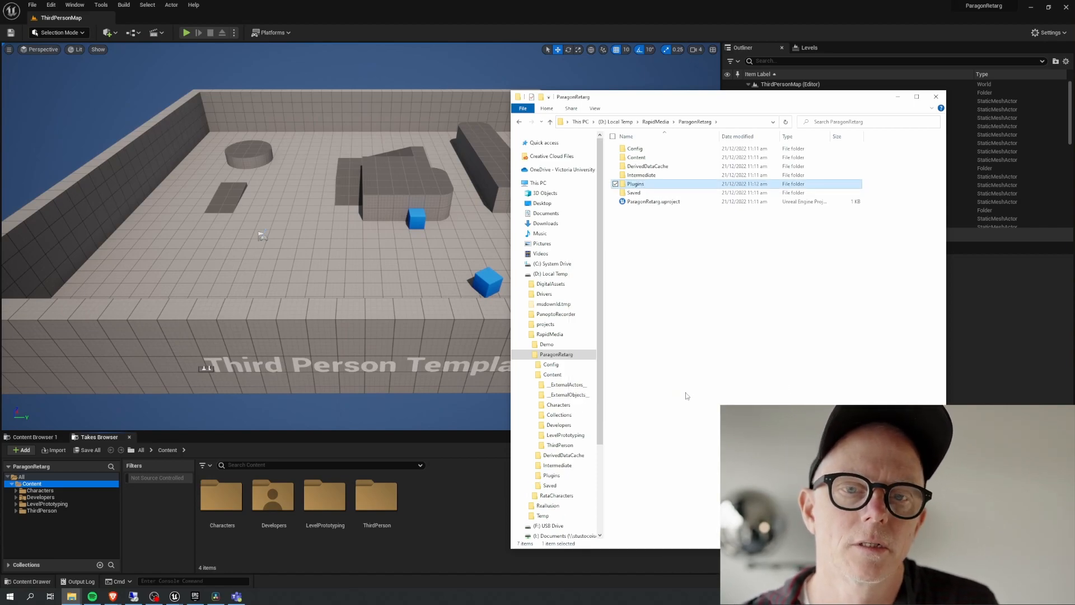
- Copy the OptiTrack folder from the Demo project's Plugins folder into the Plugins folder of ParagonRetarg
click(547, 344)
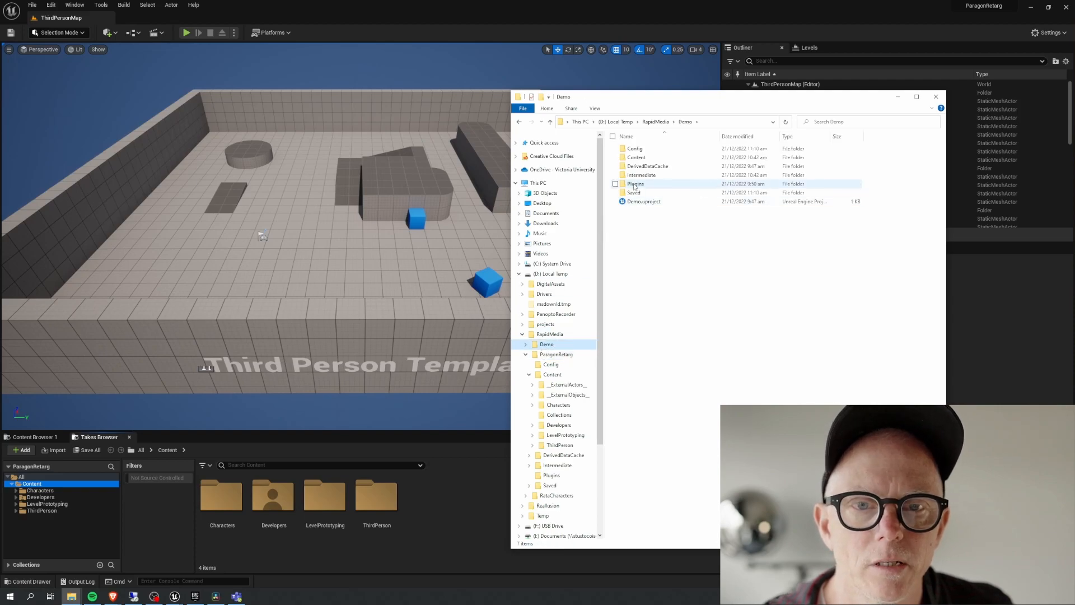
double_click(644, 185)
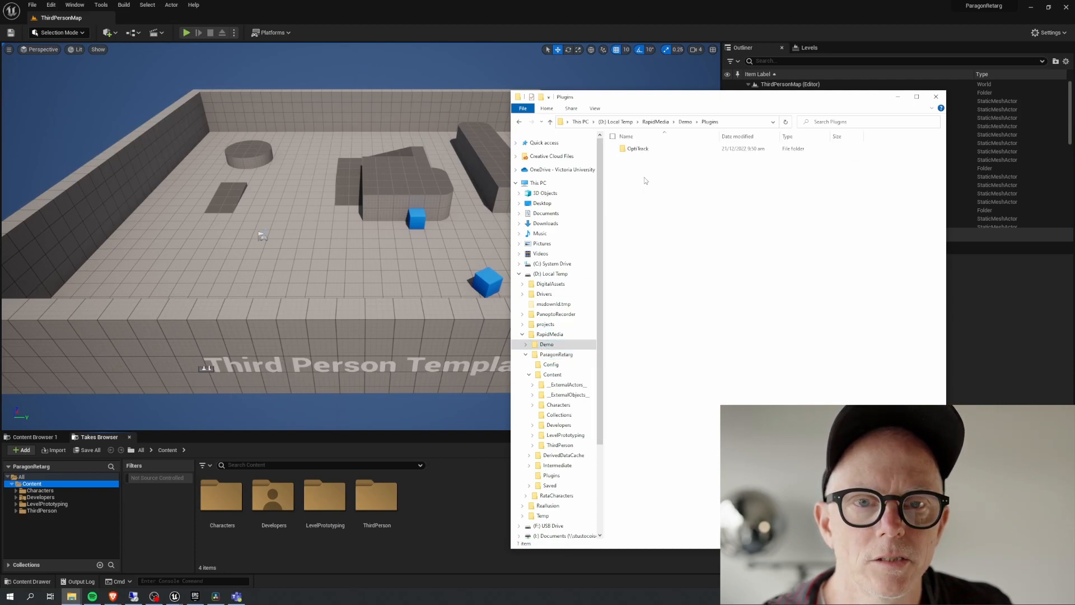
click(648, 149)
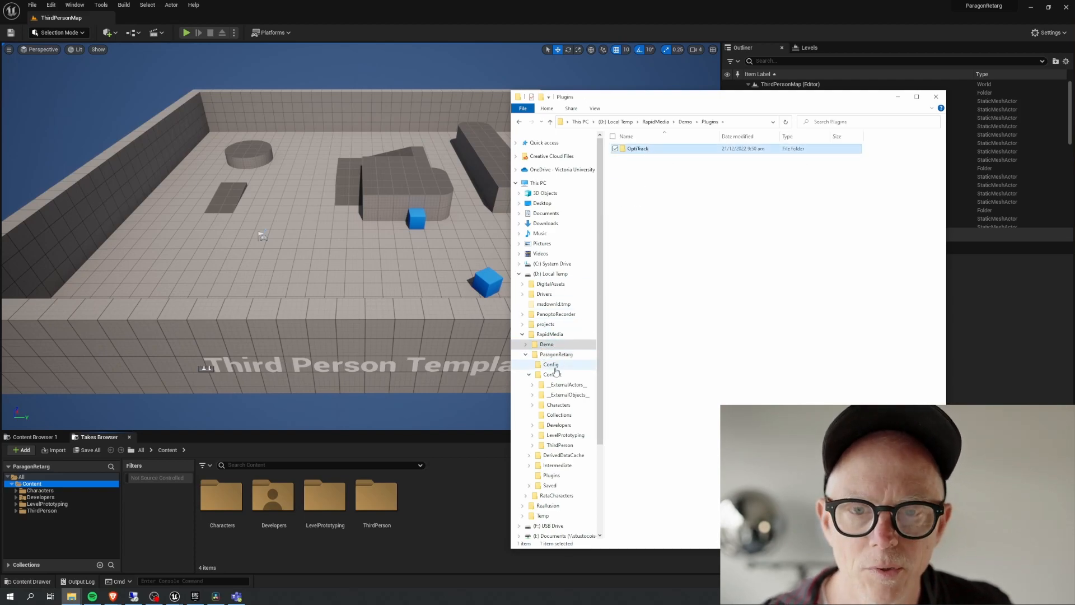
click(519, 122)
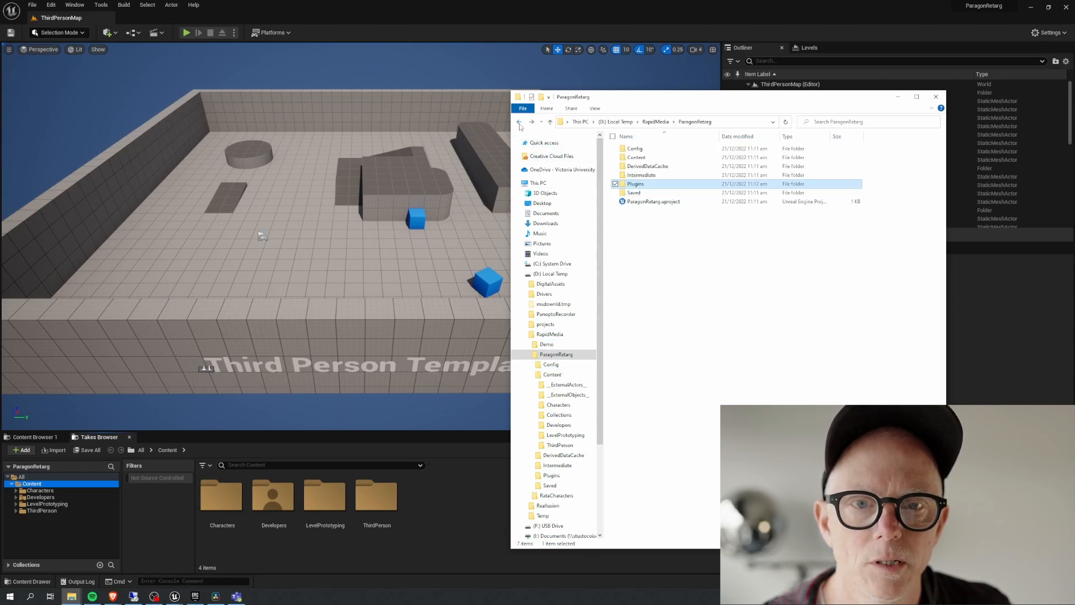
double_click(636, 184)
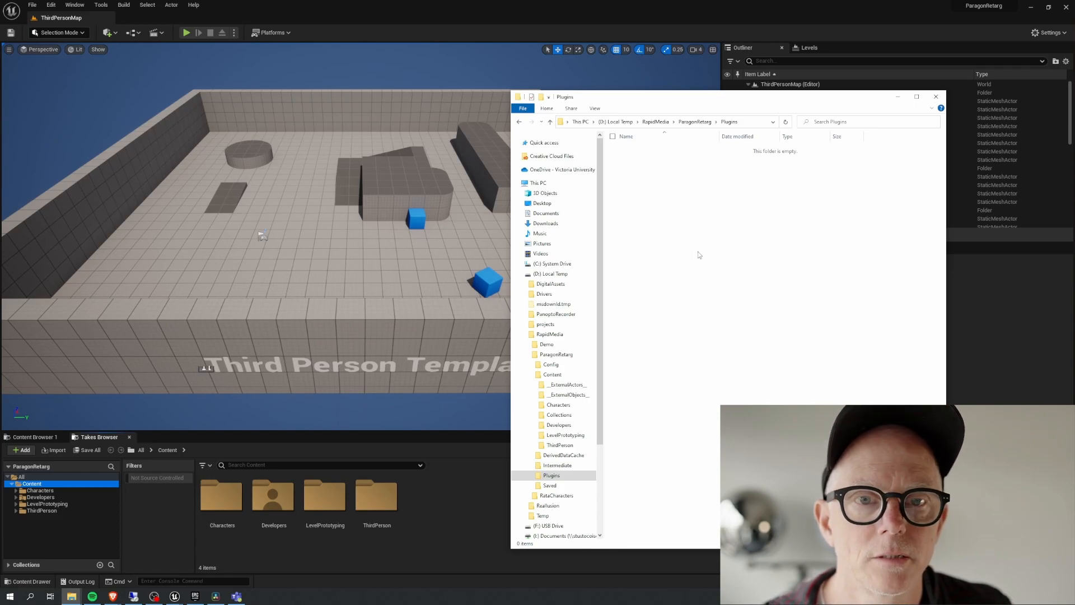
key(ctrl+v)
- Close the editor and reopen the project from ParagonRetarg.uproject so the copied plugin loads
click(1061, 7)
click(694, 122)
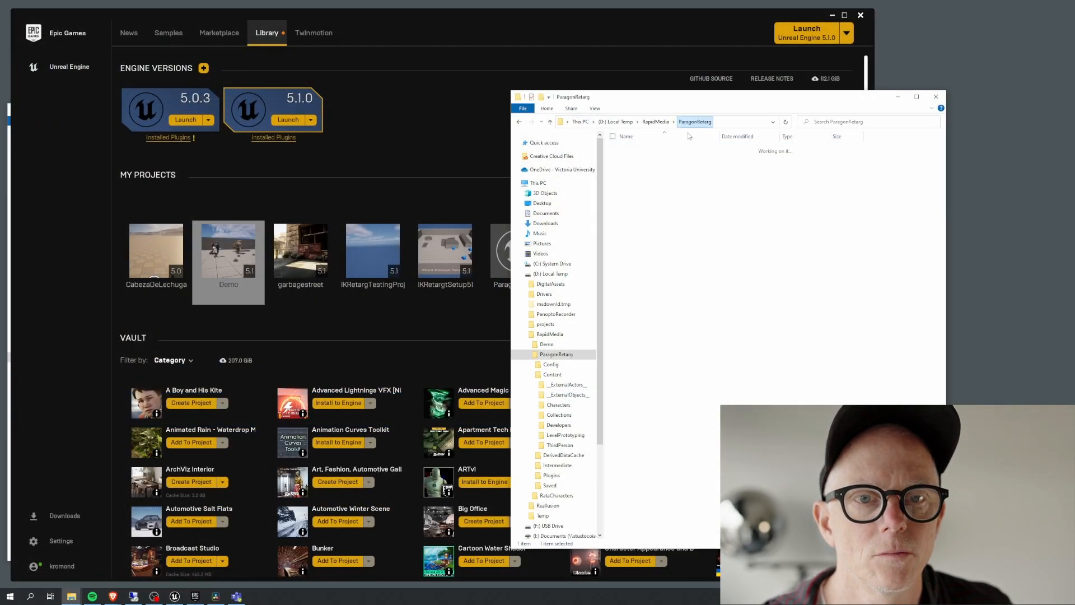
double_click(648, 203)
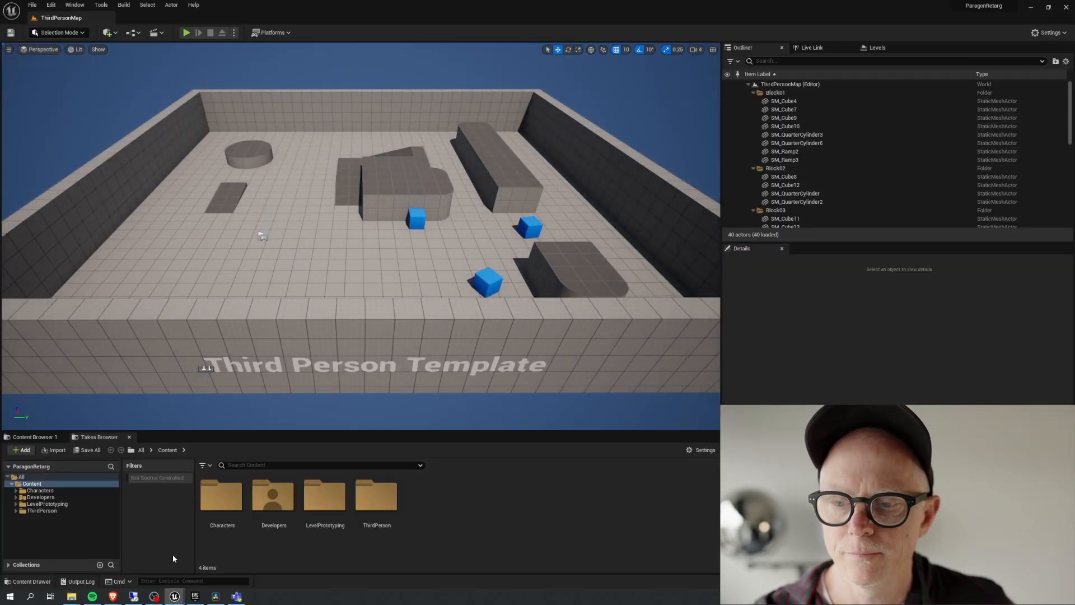
- Check in the project's plugin list whether the installed OptiTrack Live Link and Streaming Client plugins are enabled
click(1049, 33)
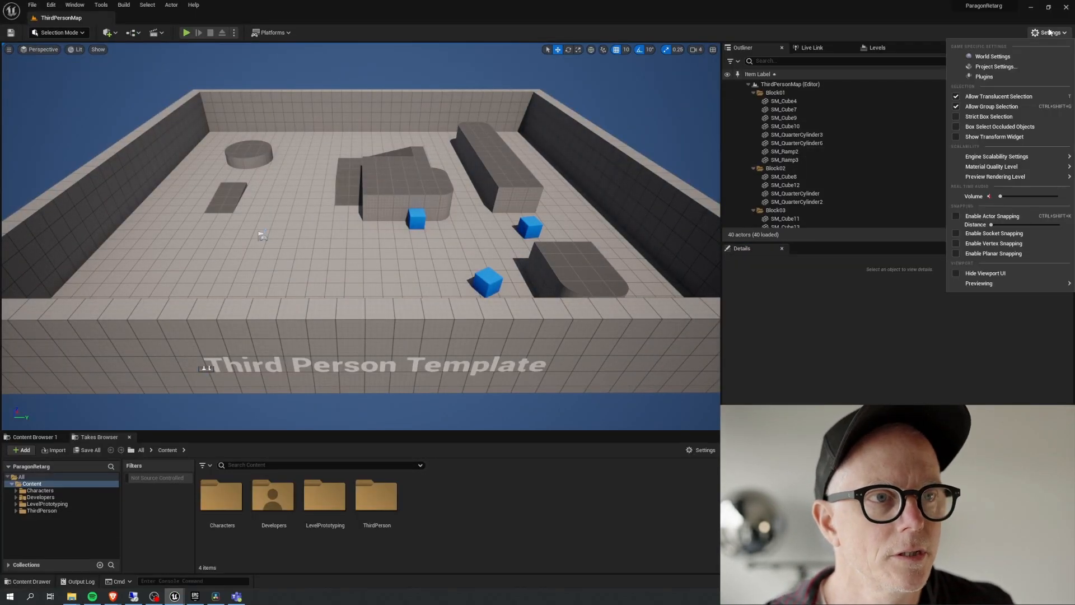
click(1001, 78)
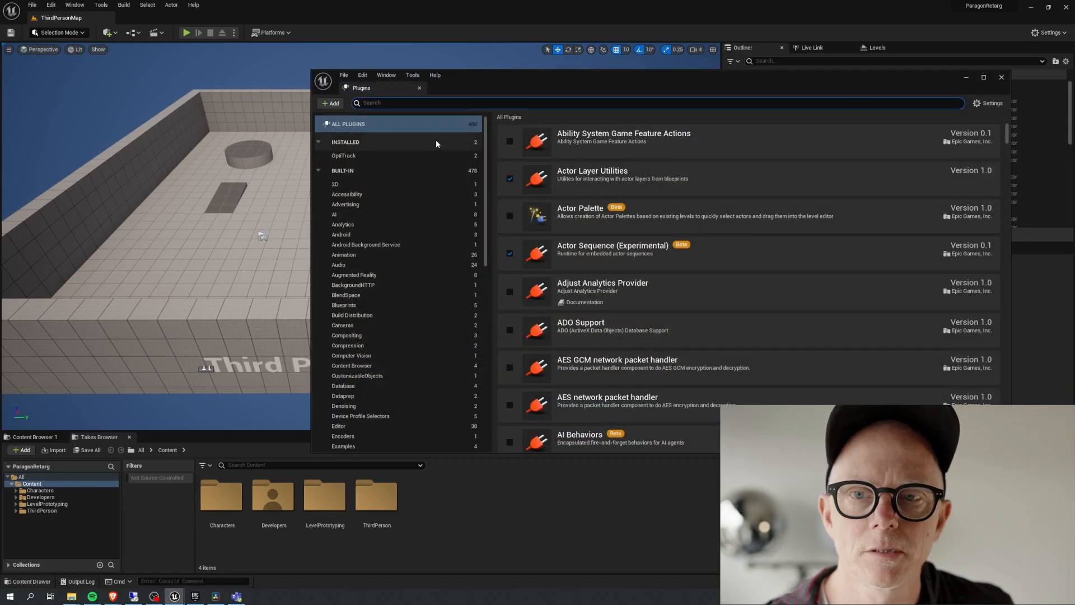
click(350, 156)
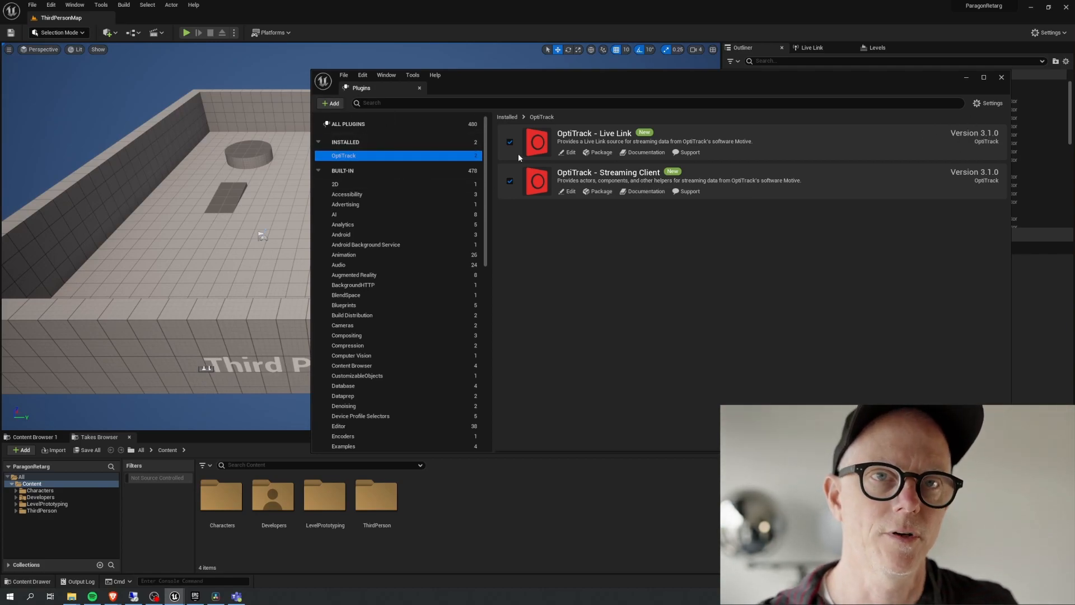
click(1001, 77)
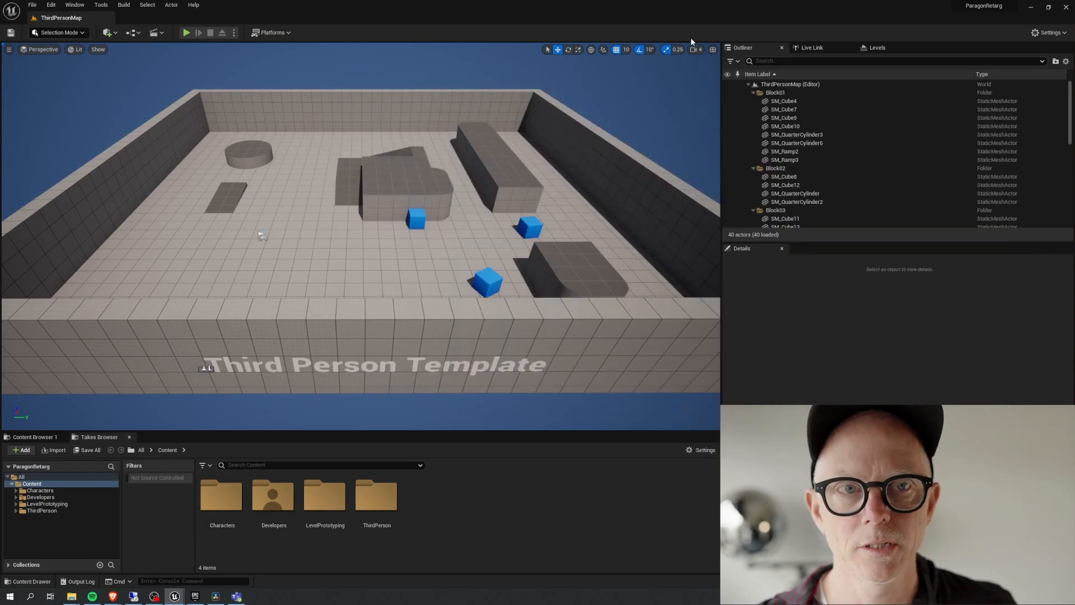
- Create an OptiTrack source in Live Link with Connect Automatically enabled and select the performer's Animation subject
click(811, 48)
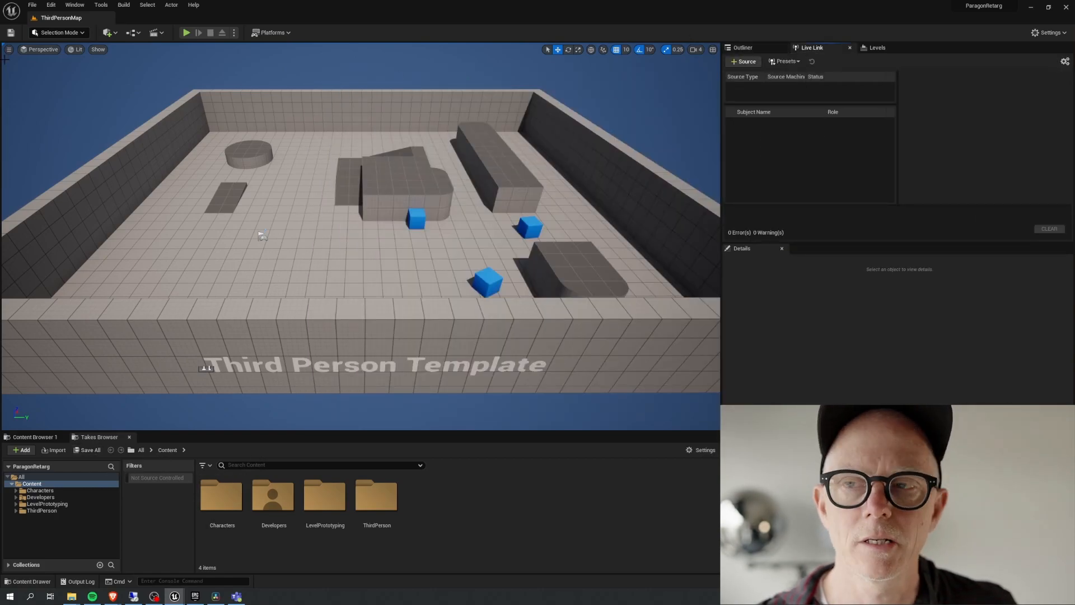
click(75, 5)
mouse_move(116, 82)
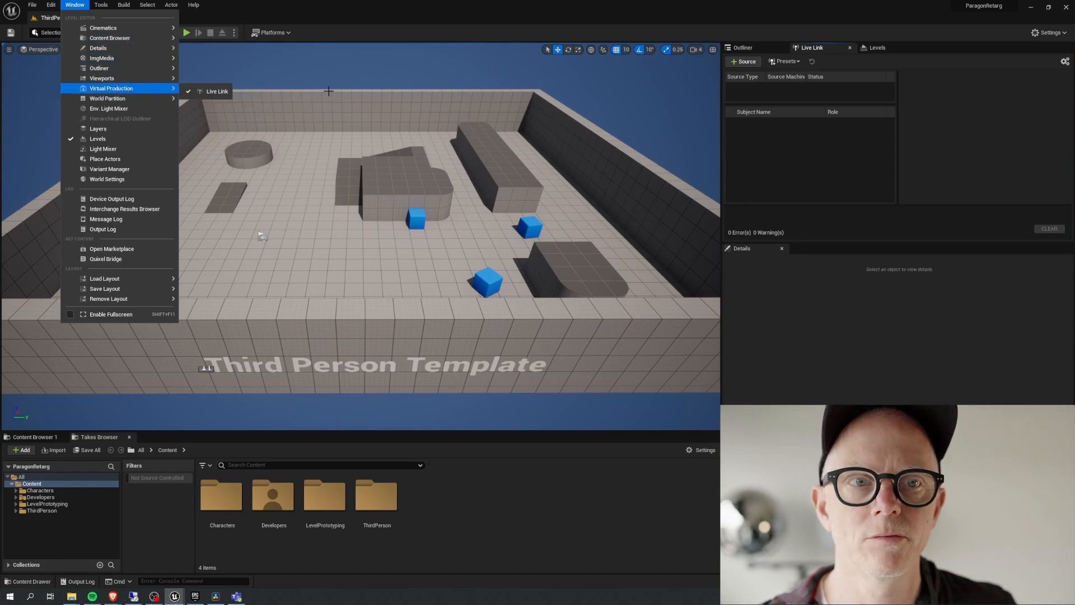
click(743, 62)
mouse_move(764, 94)
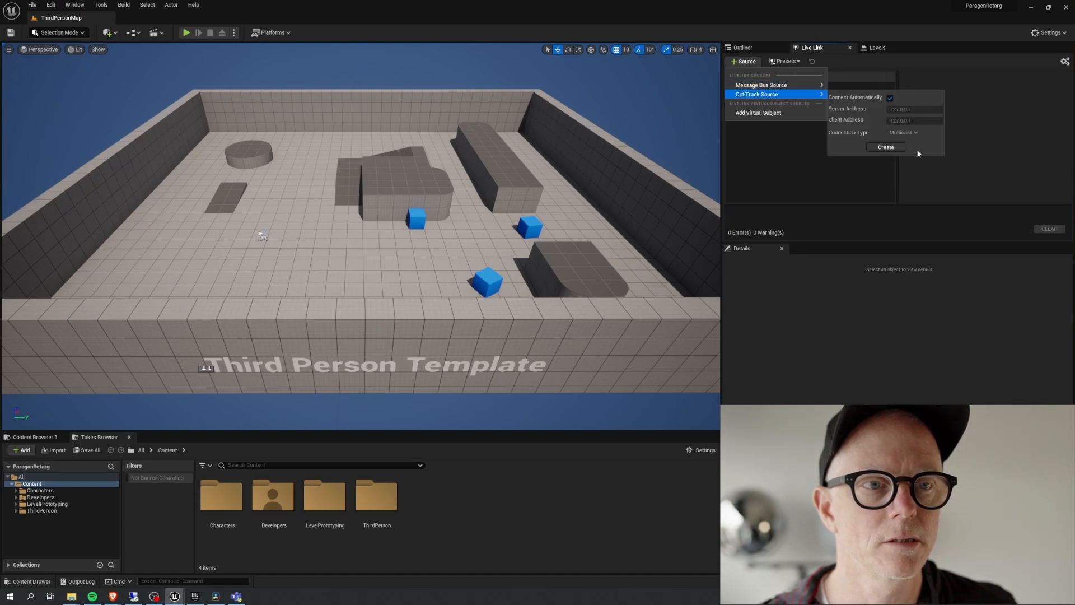
click(876, 149)
click(768, 129)
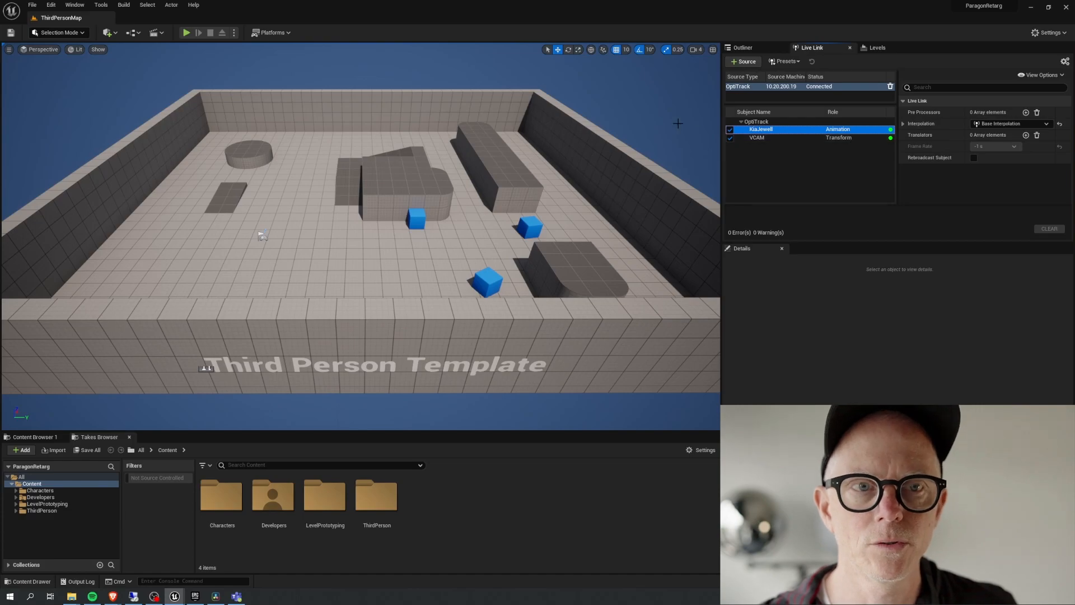
- Create an Anim Blueprint from SKM_Manny_Simple in Characters/Mannequins/Meshes and name it ABP_MannySimpleLLStream
click(16, 490)
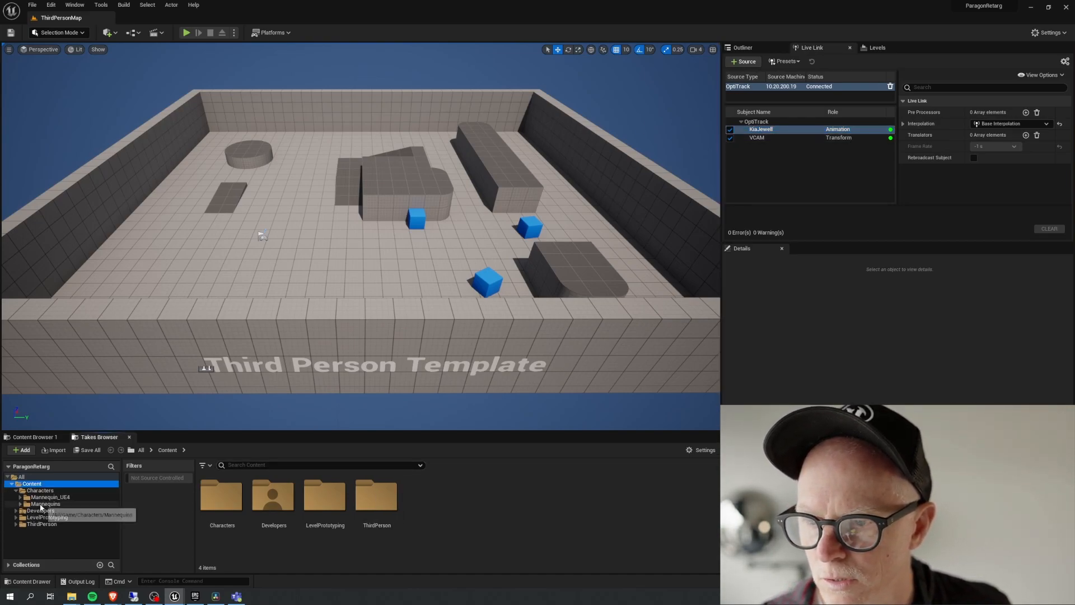
click(45, 504)
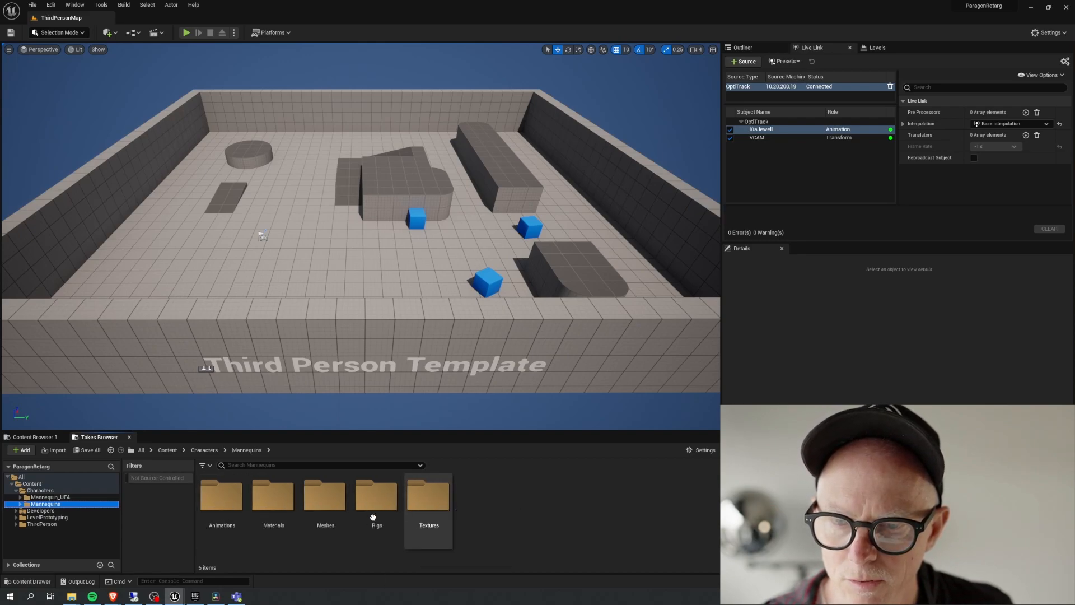
click(20, 505)
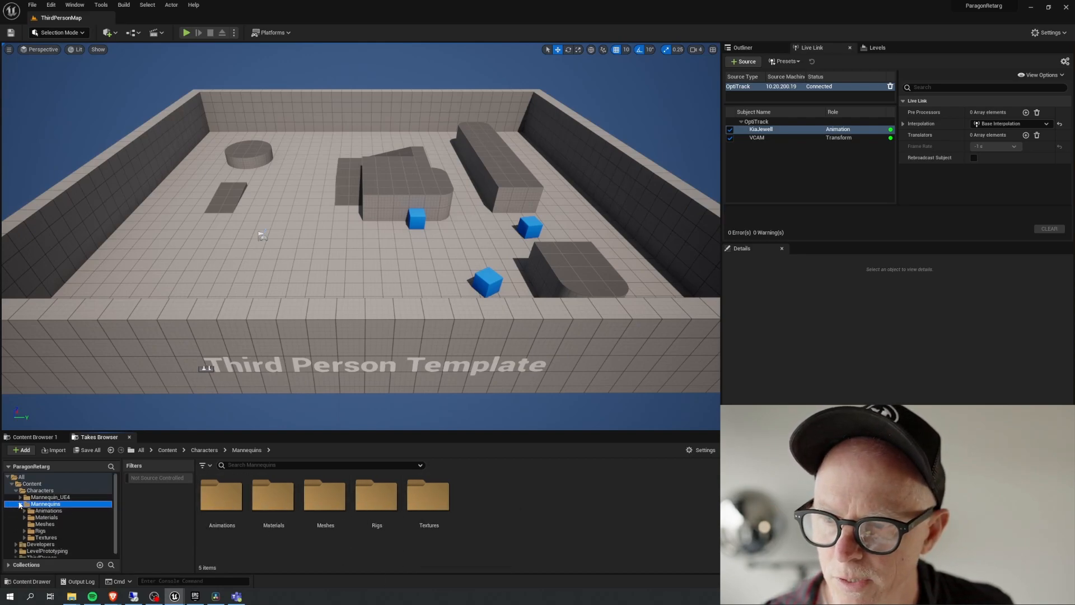
click(40, 525)
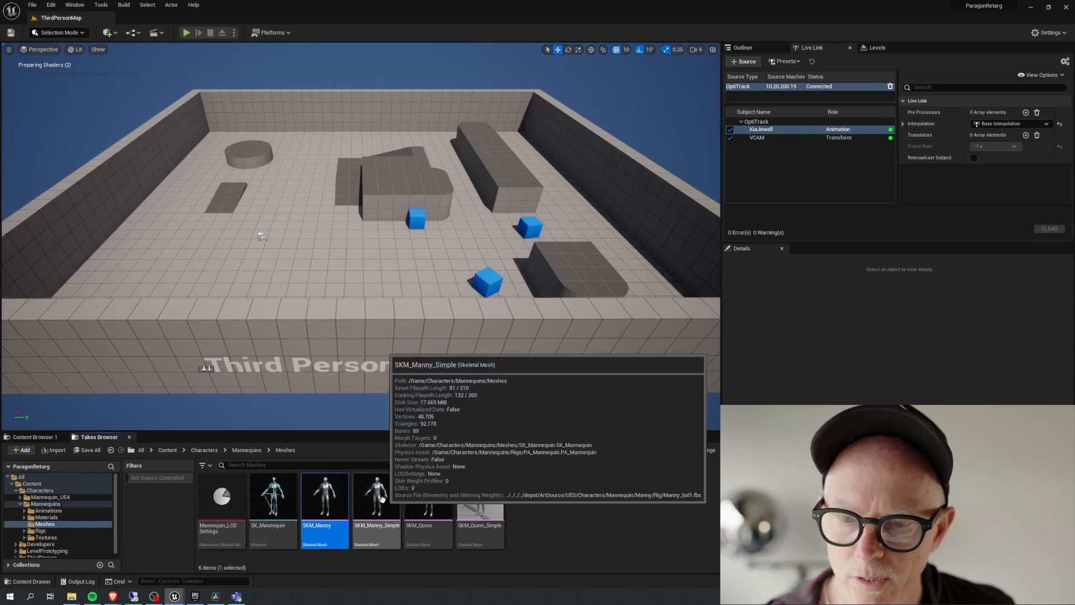
click(389, 529)
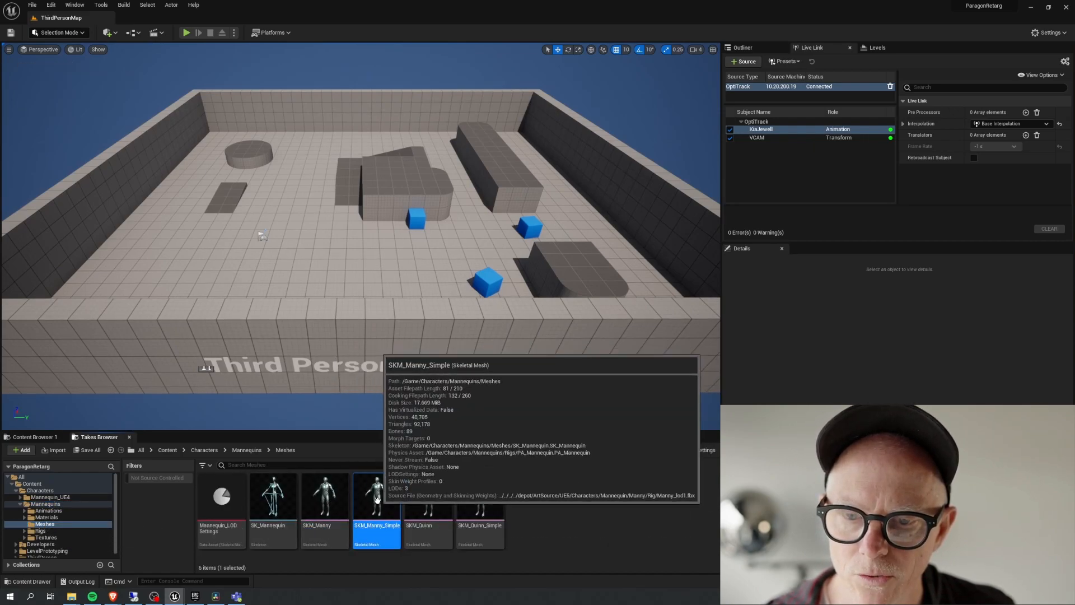
right_click(377, 498)
mouse_move(437, 231)
mouse_move(527, 246)
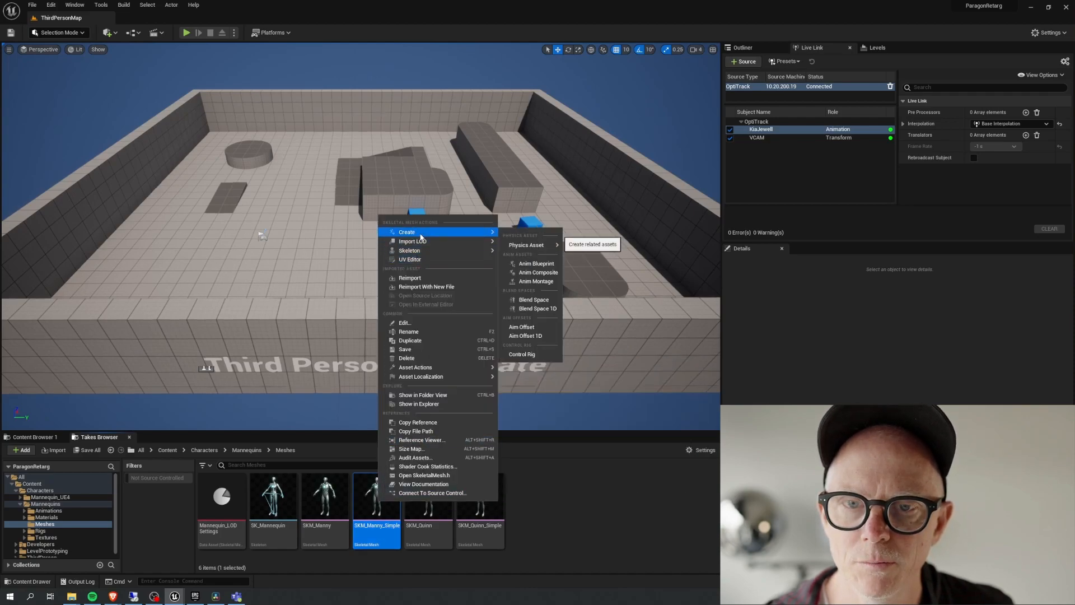
click(535, 264)
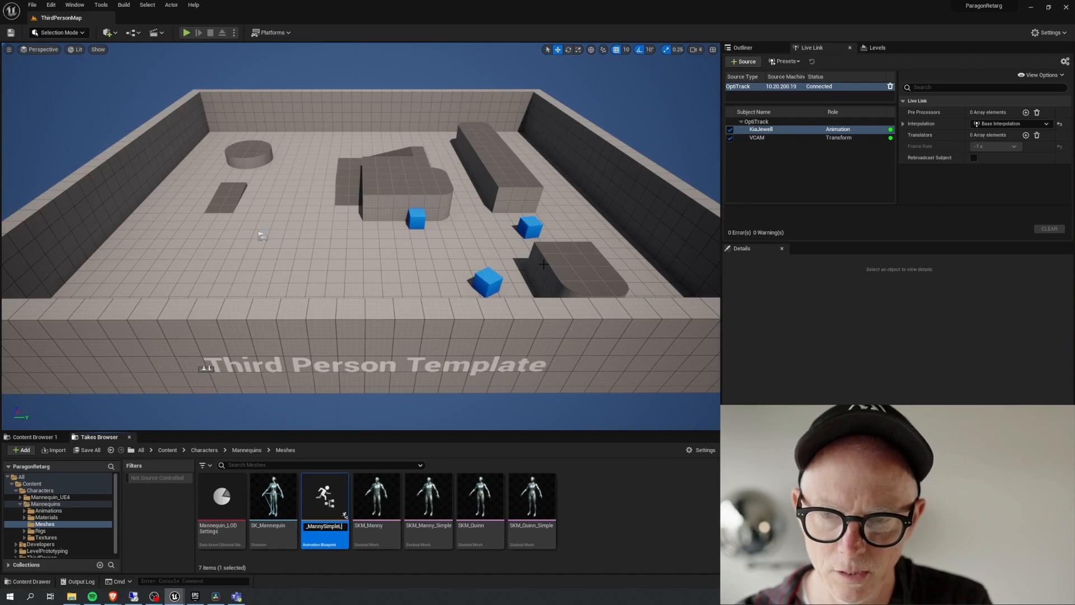
key(Return)
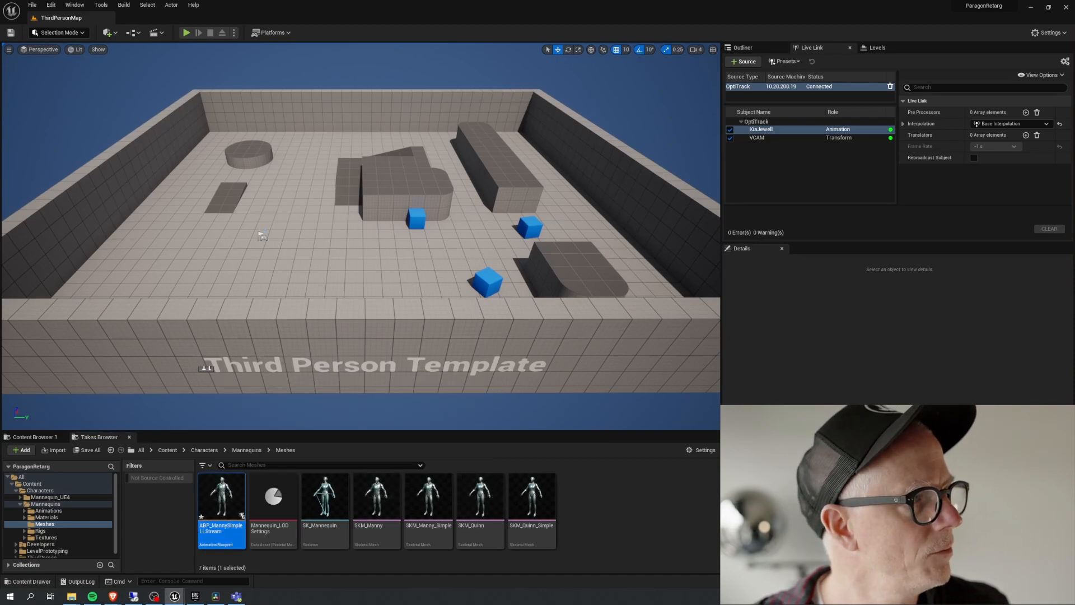
- Open ABP_MannySimpleLLStream maximized and add a Live Link Pose node in front of the Output Pose in the AnimGraph
drag(1074, 120, 626, 101)
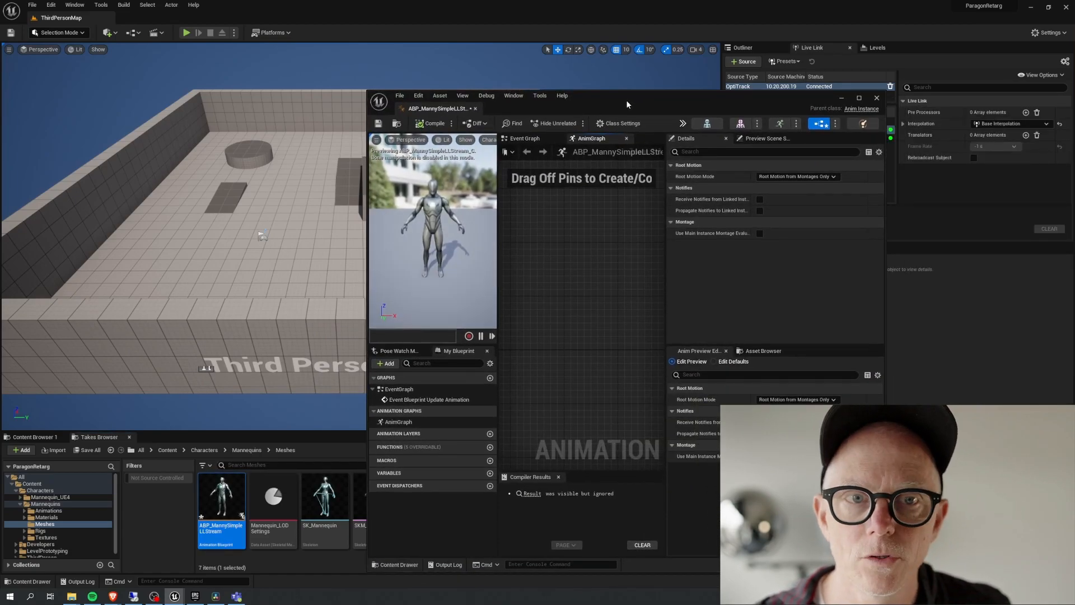
double_click(626, 101)
right_drag(332, 267, 409, 149)
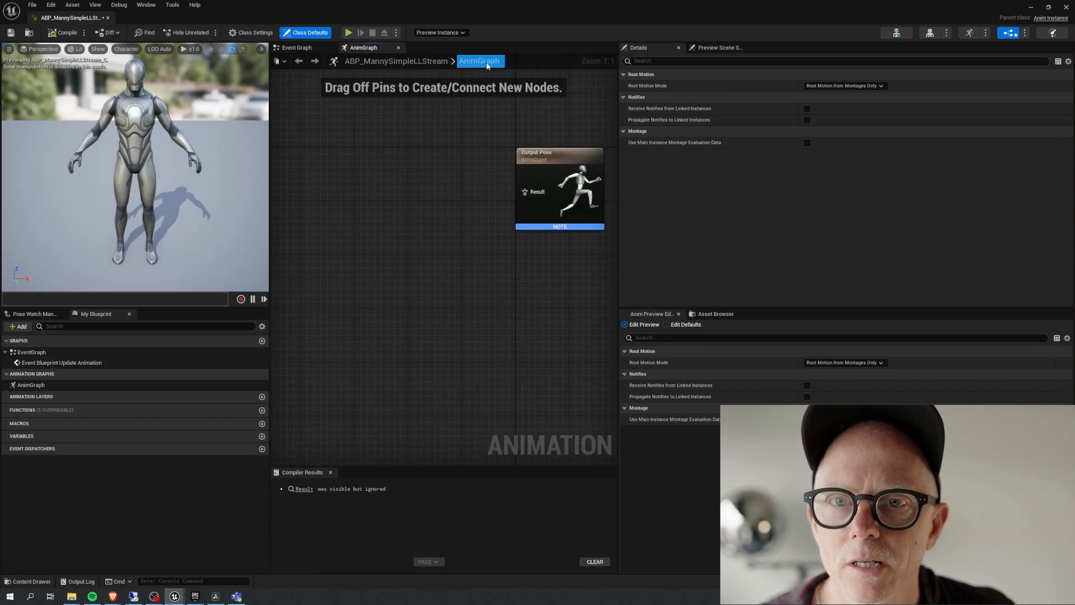
right_click(423, 230)
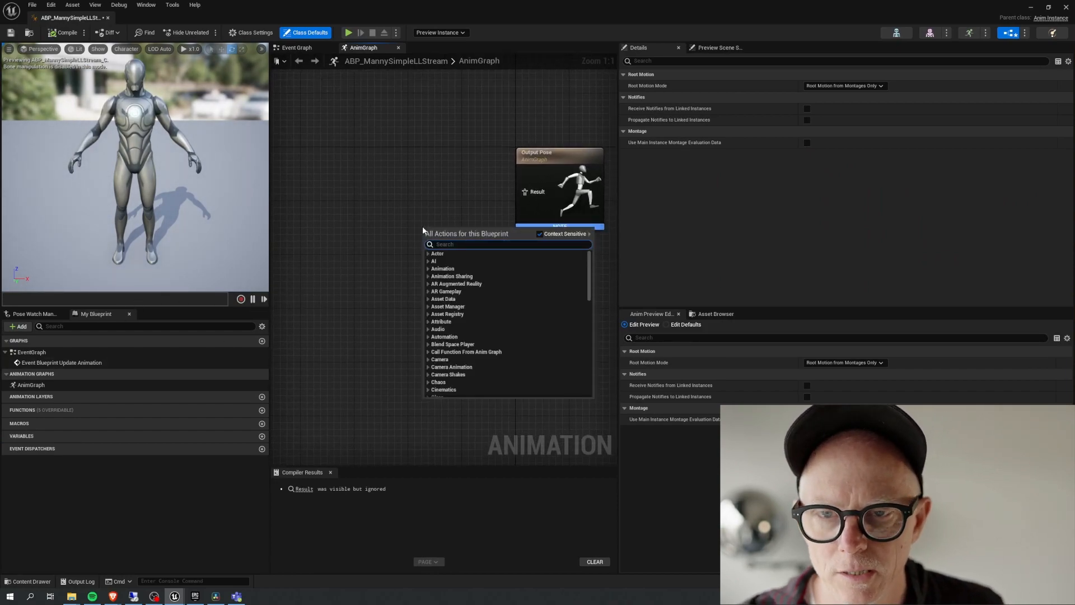
text(live link)
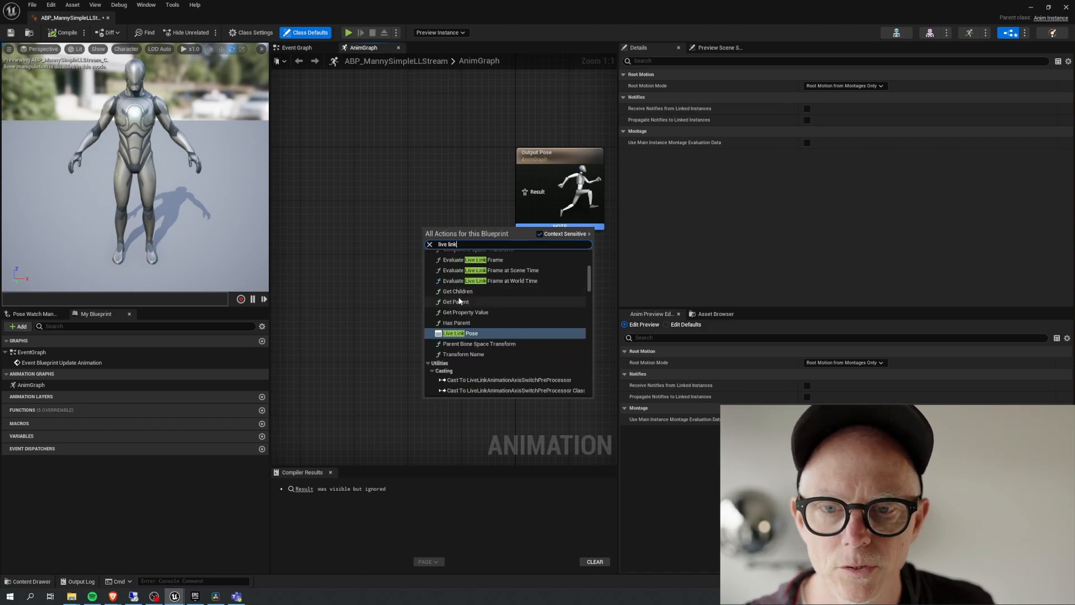
click(449, 334)
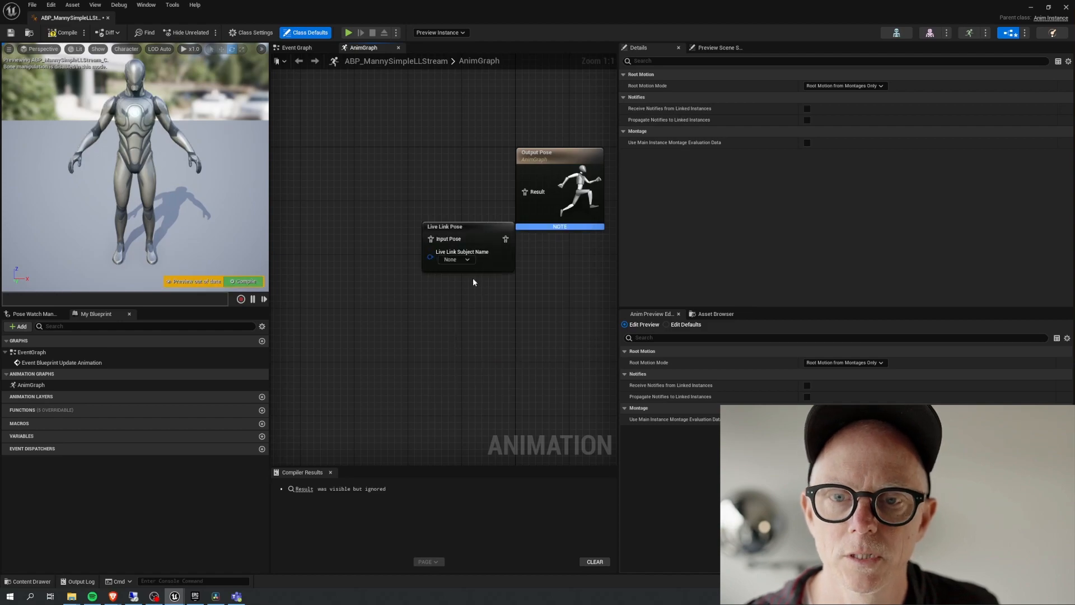
drag(473, 224, 392, 199)
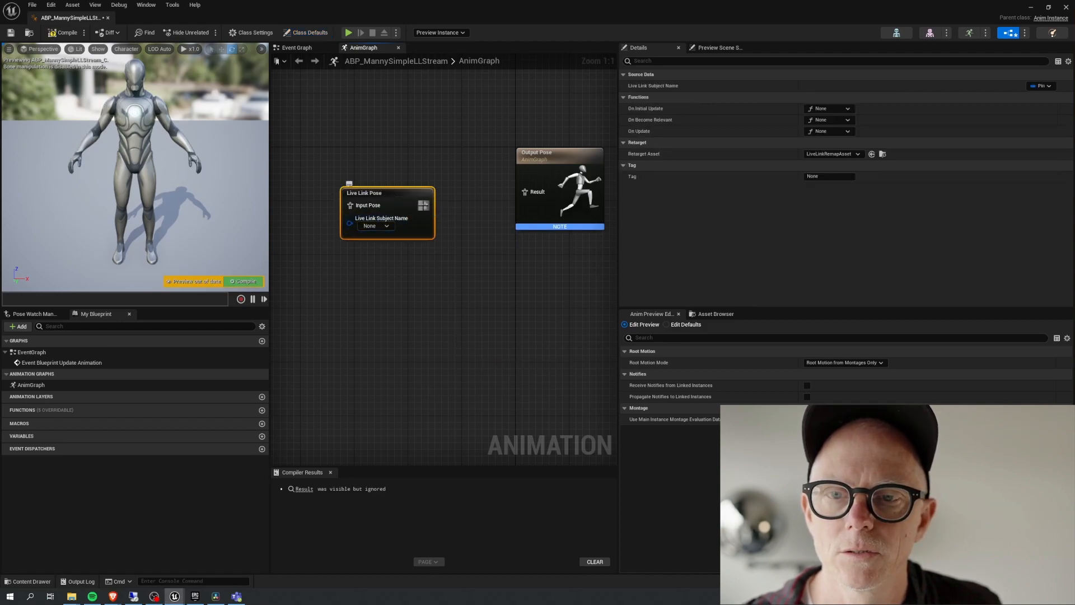
- Set the Live Link Pose subject to the performer's Animation subject, connect the node to Output Pose and compile
click(386, 226)
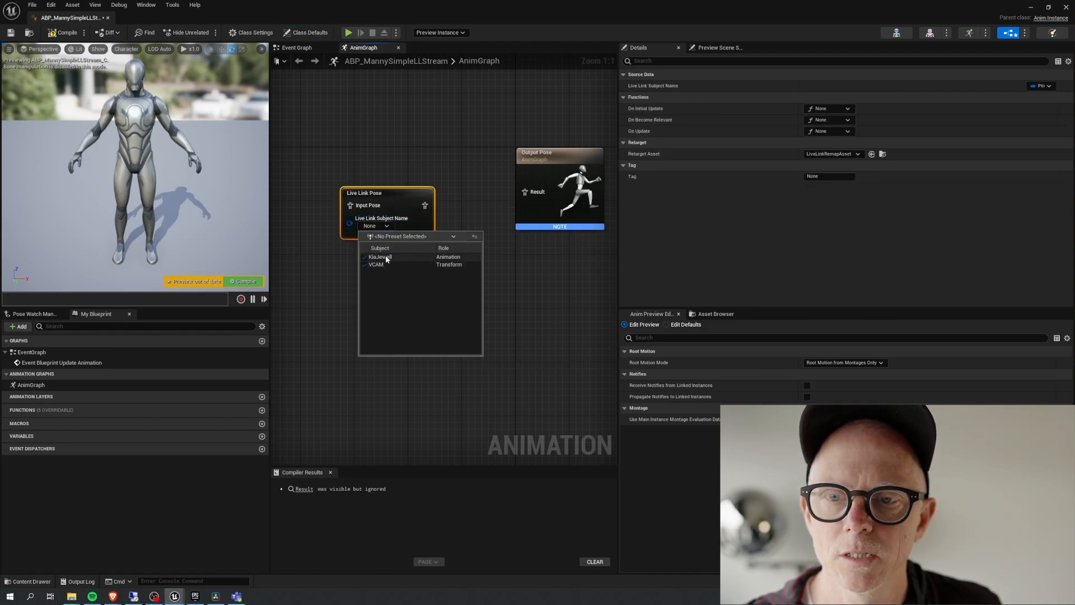
click(386, 256)
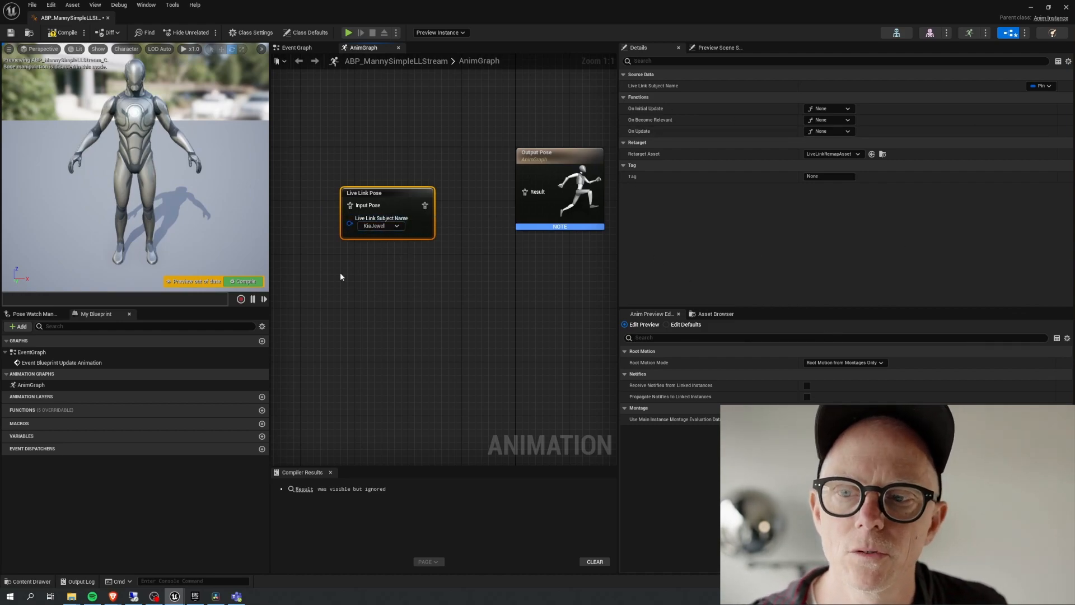
click(243, 282)
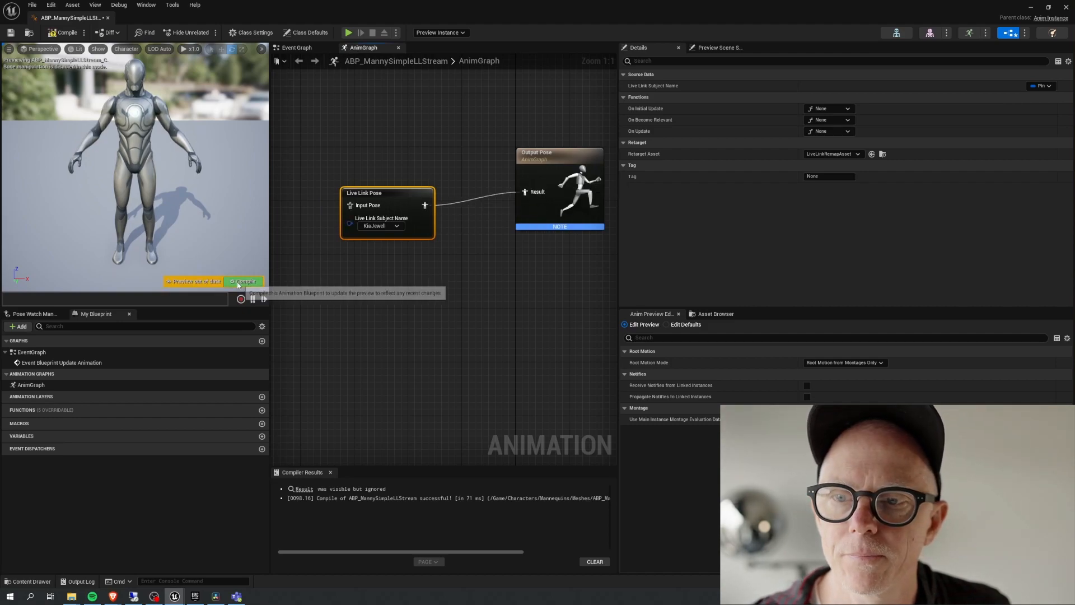
click(238, 282)
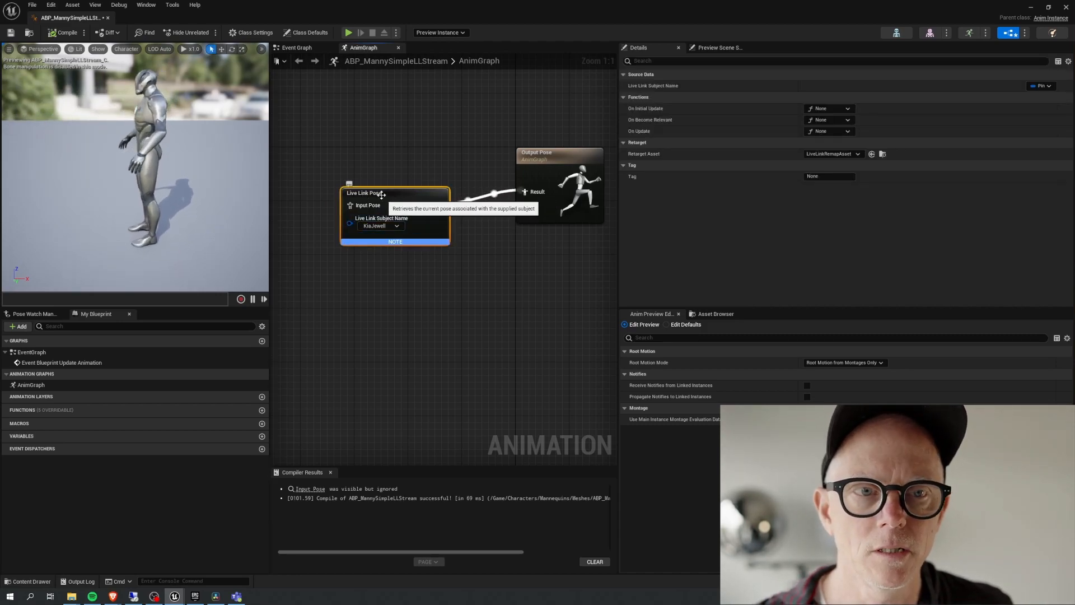
- Set the Live Link Pose node's Retarget Asset to OptiTrackLiveLinkRetarget and compile the animation blueprint
click(842, 154)
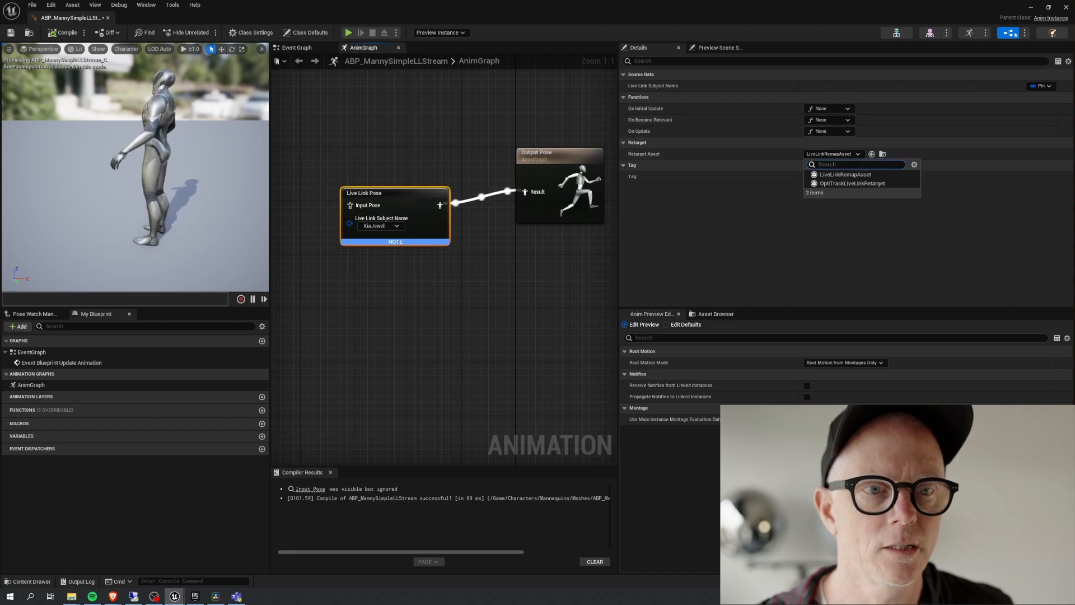
click(840, 184)
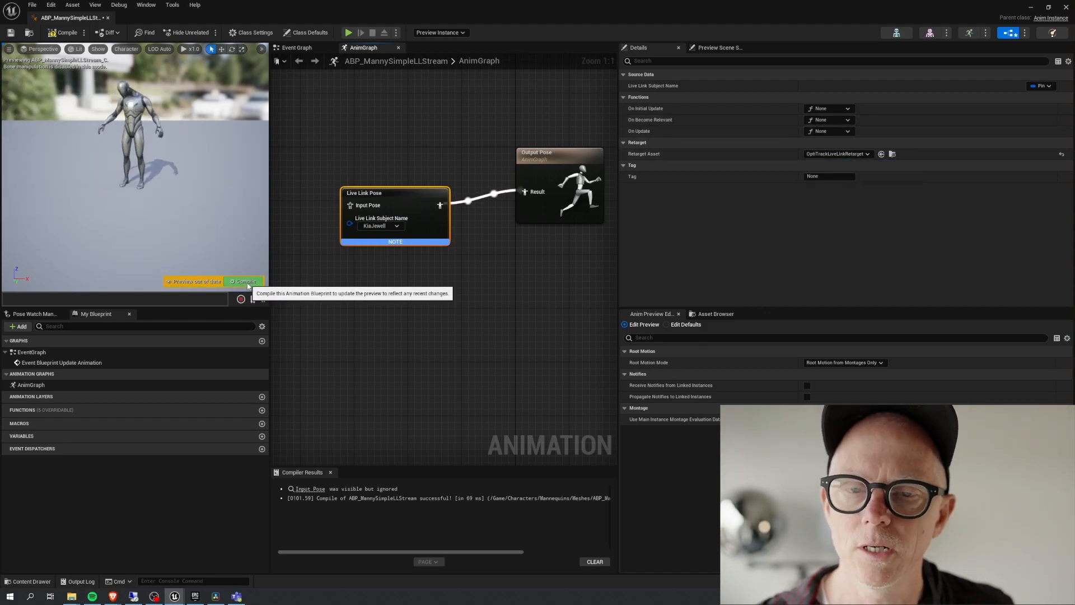
click(838, 154)
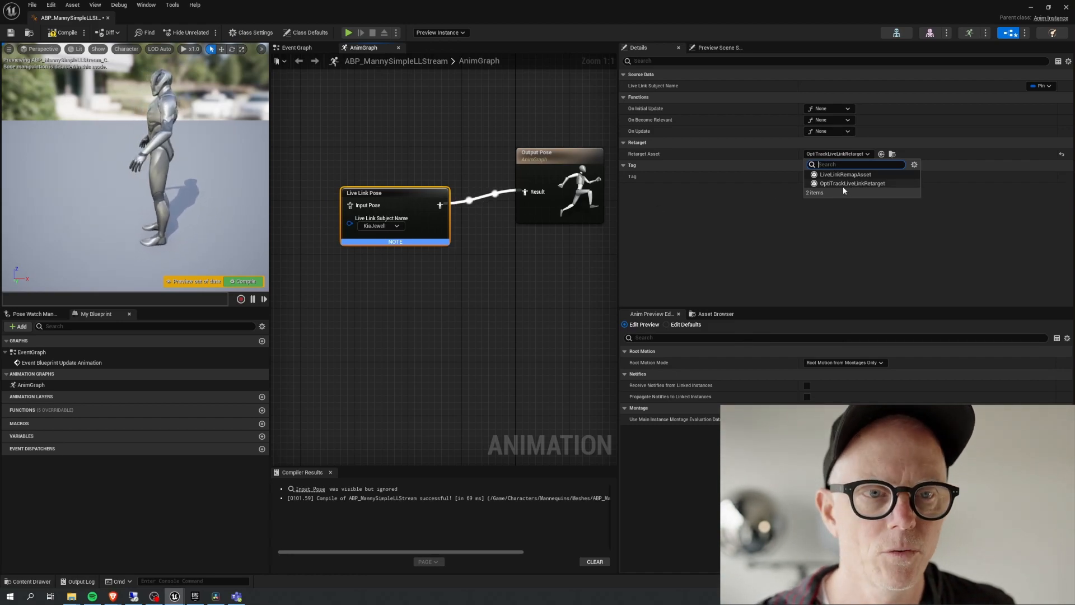
click(243, 282)
click(243, 282)
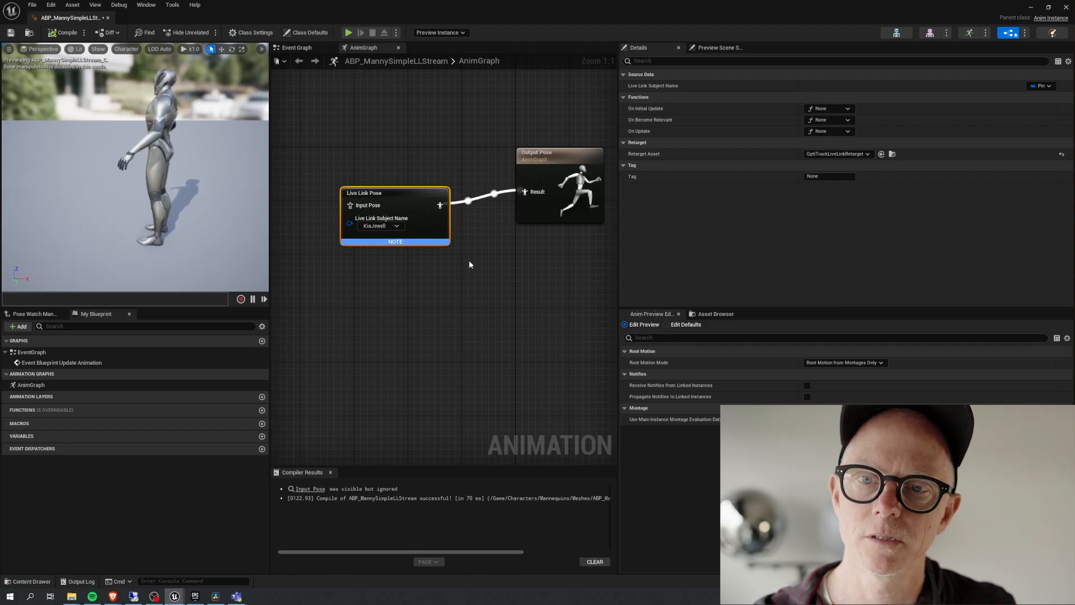
- Break the link between Live Link Pose and Output Pose and compile, then reconnect them and recompile
alt+click(493, 195)
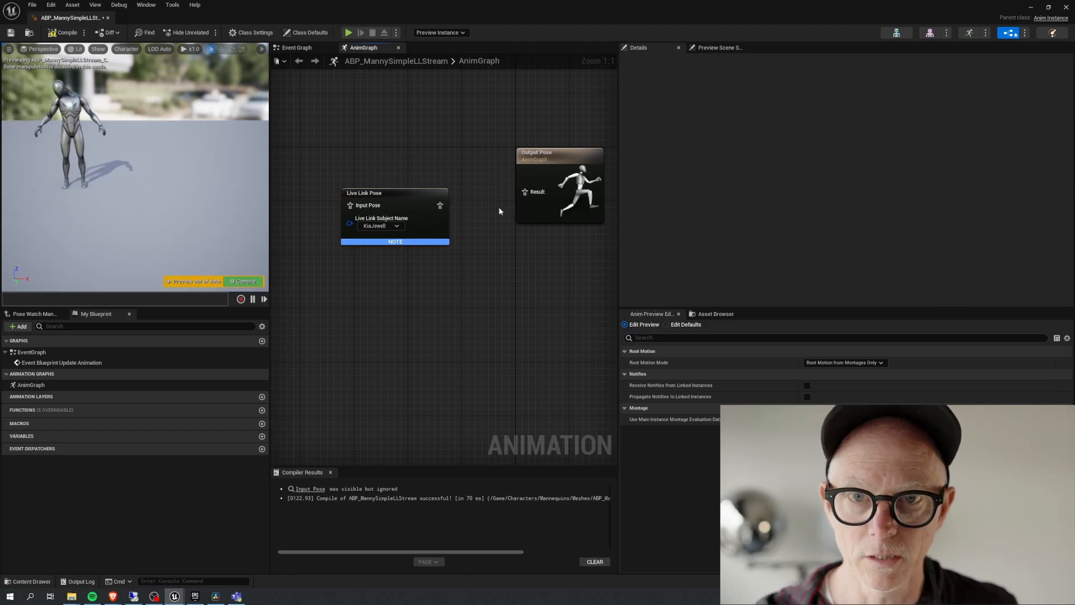
click(245, 282)
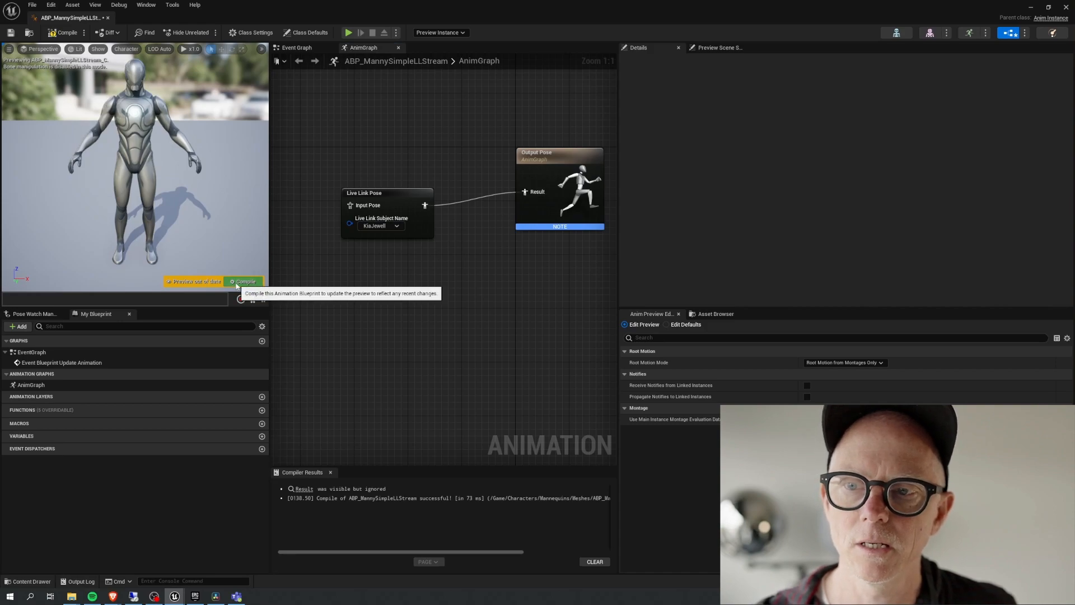
click(244, 281)
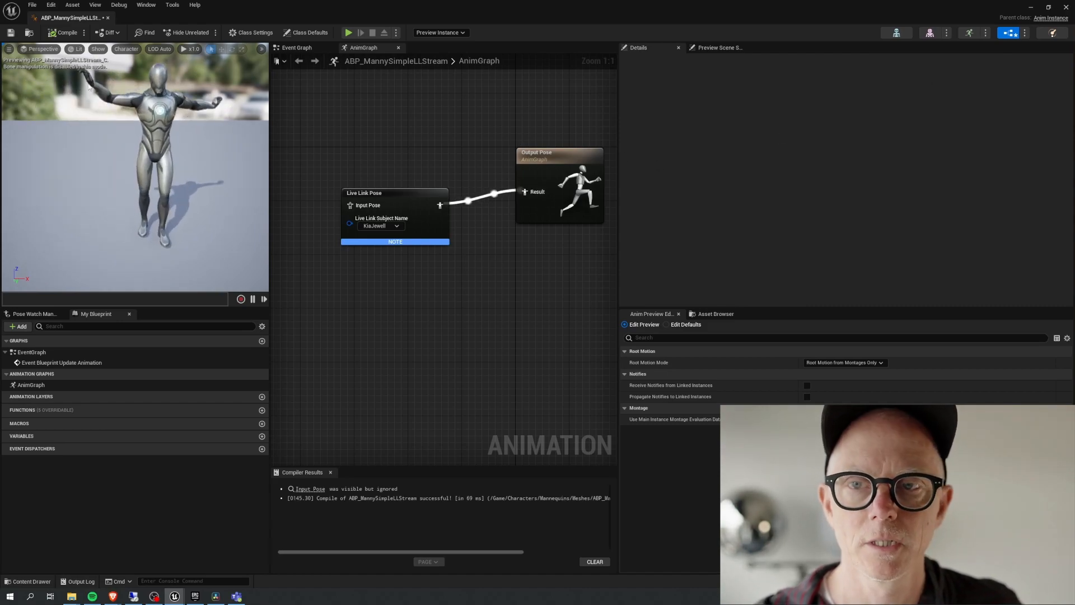
- Save the animation blueprint and place ABP_MannySimpleLLStream on the level floor at about X 860, Y 1400, focusing the view on it
click(11, 32)
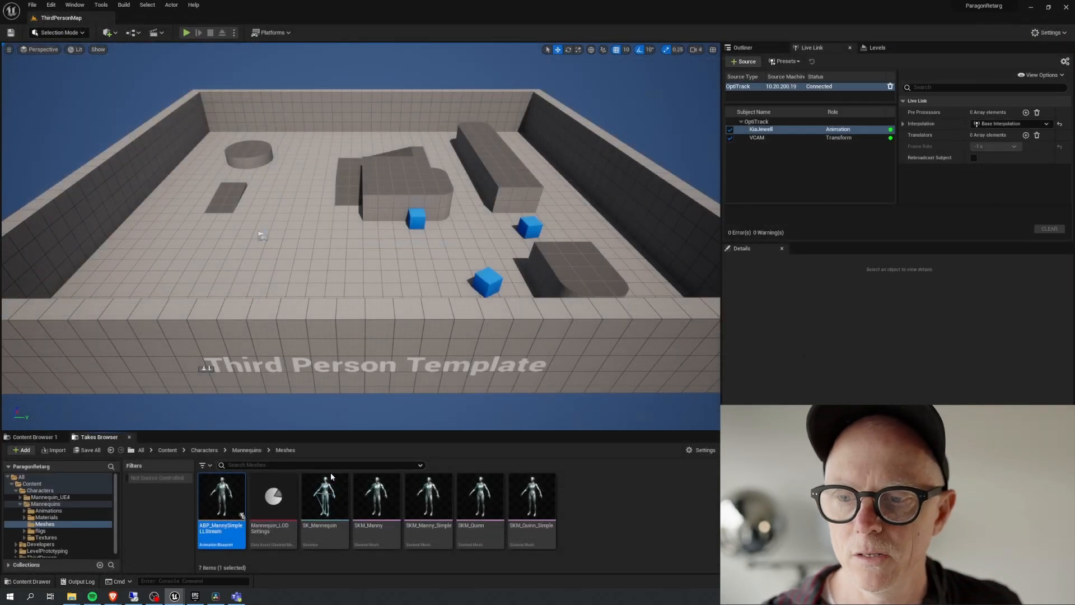
drag(222, 501, 236, 279)
click(316, 251)
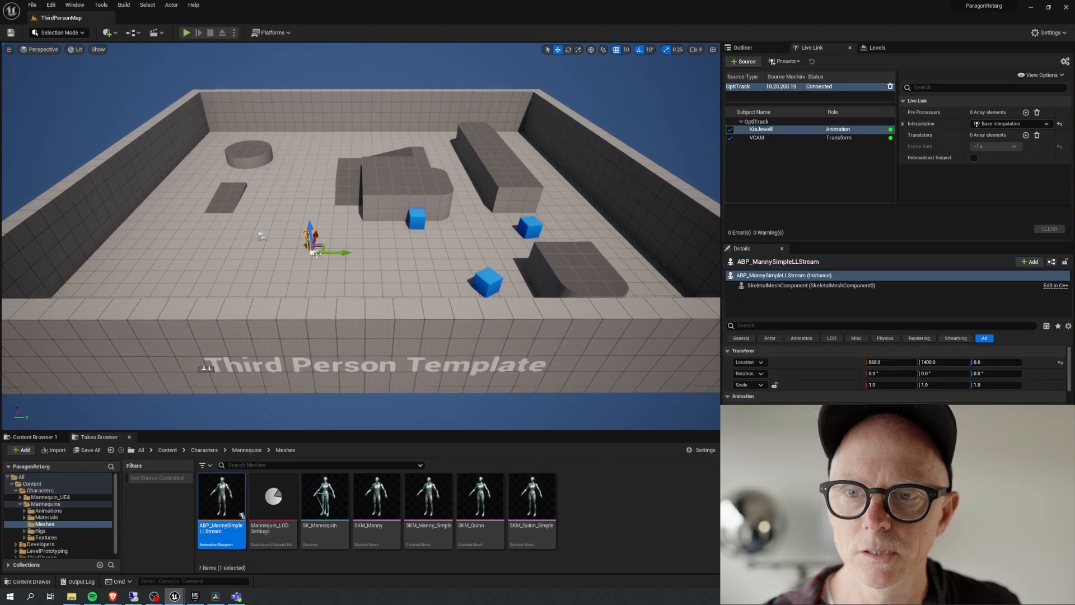
key(f)
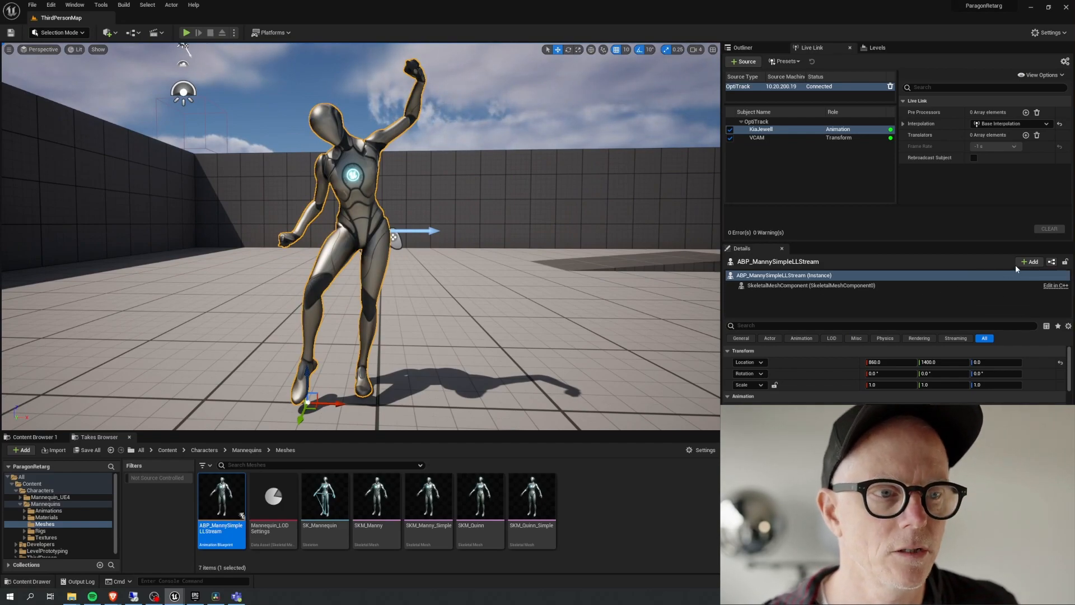
- Add a Live Link Skeletal Animation component to the ABP_MannySimpleLLStream actor in the level
click(1029, 262)
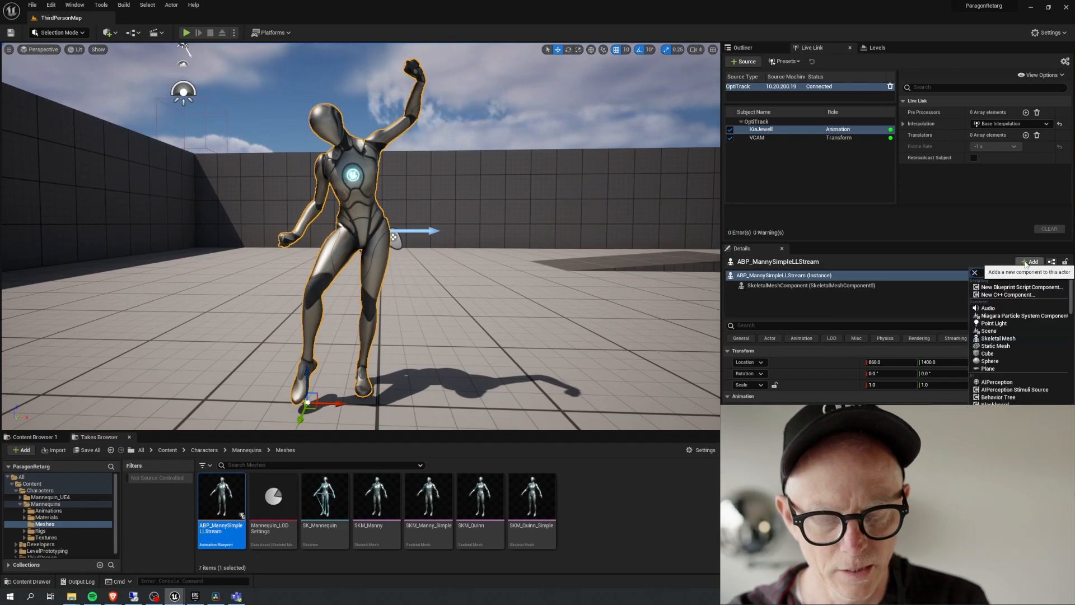
text(live link)
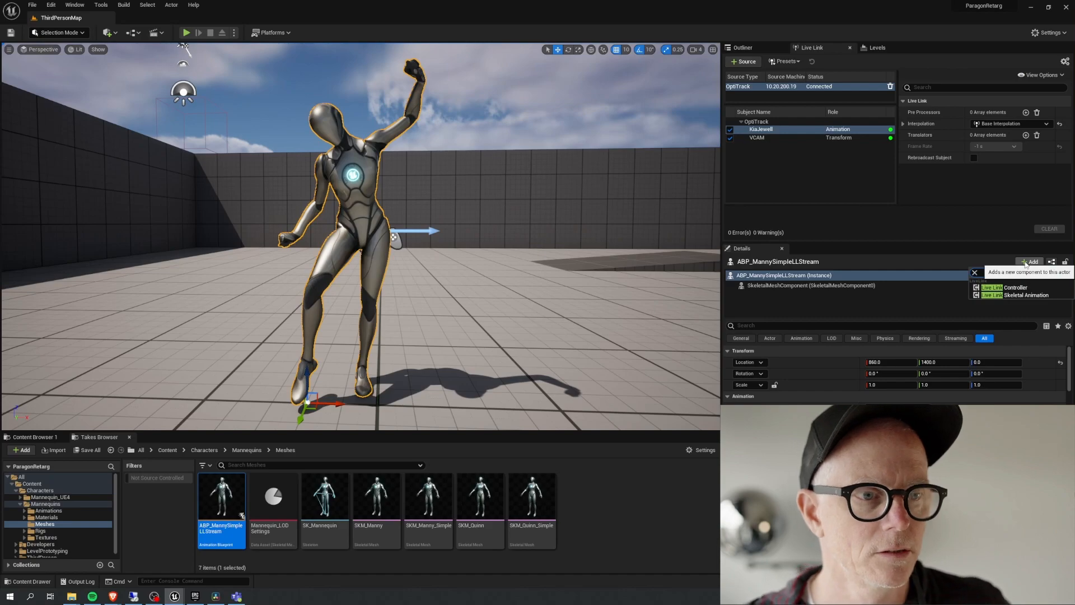
click(986, 295)
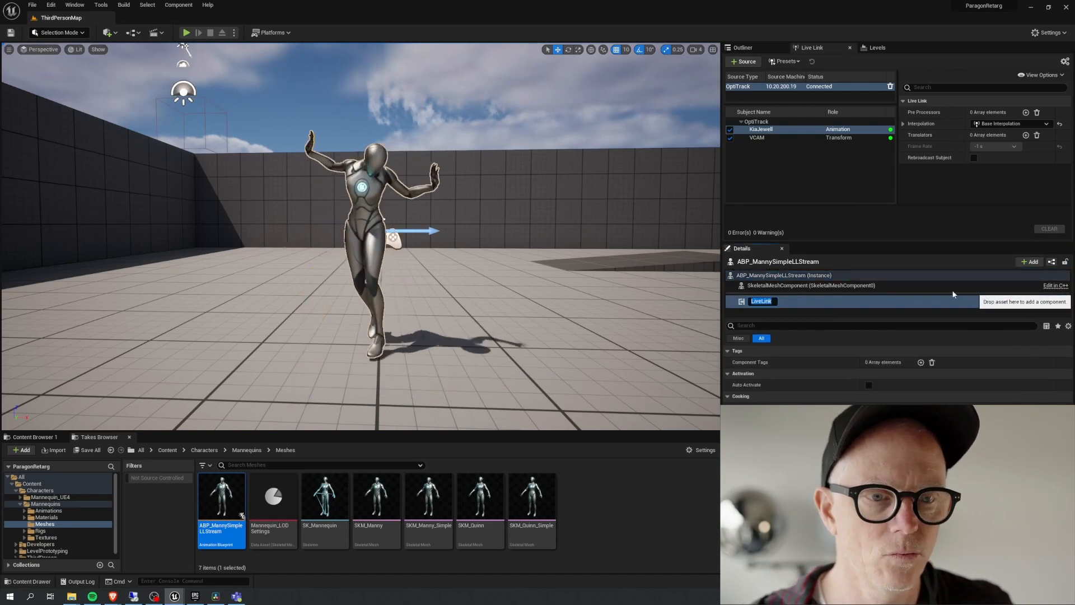
- Filter the ABP_MannySimpleLLStream actor's details for "edi" to check Update Animation in Editor, then clear the filter
click(359, 209)
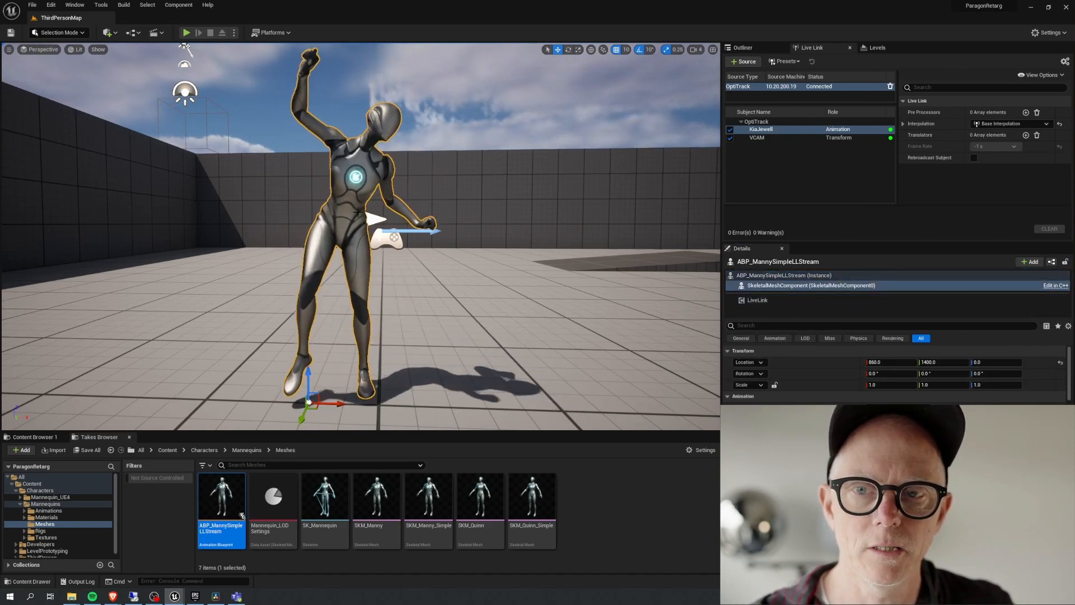
click(751, 275)
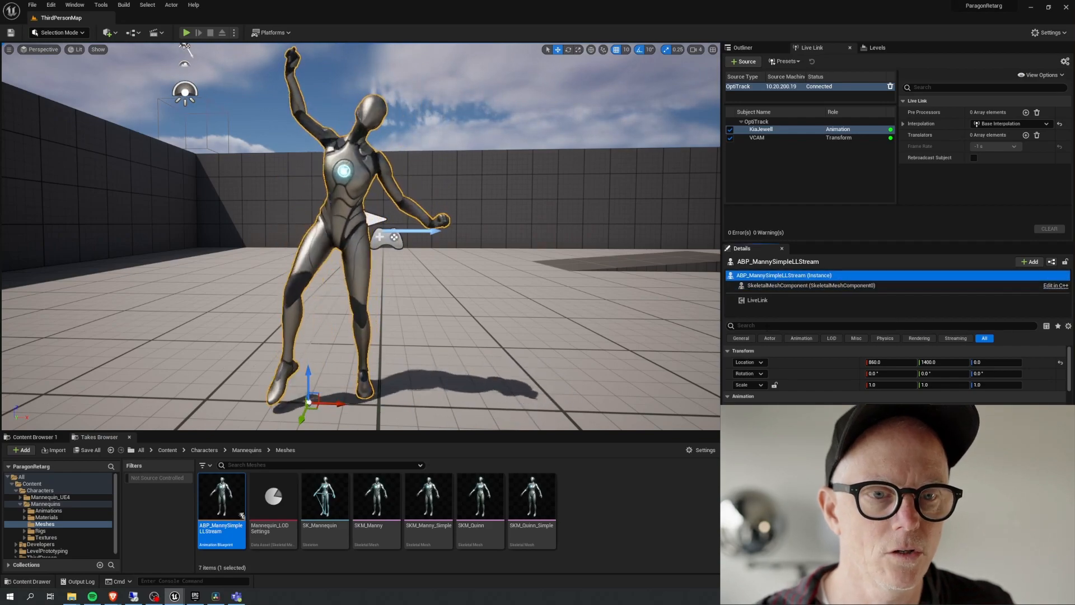
click(807, 327)
text(edi)
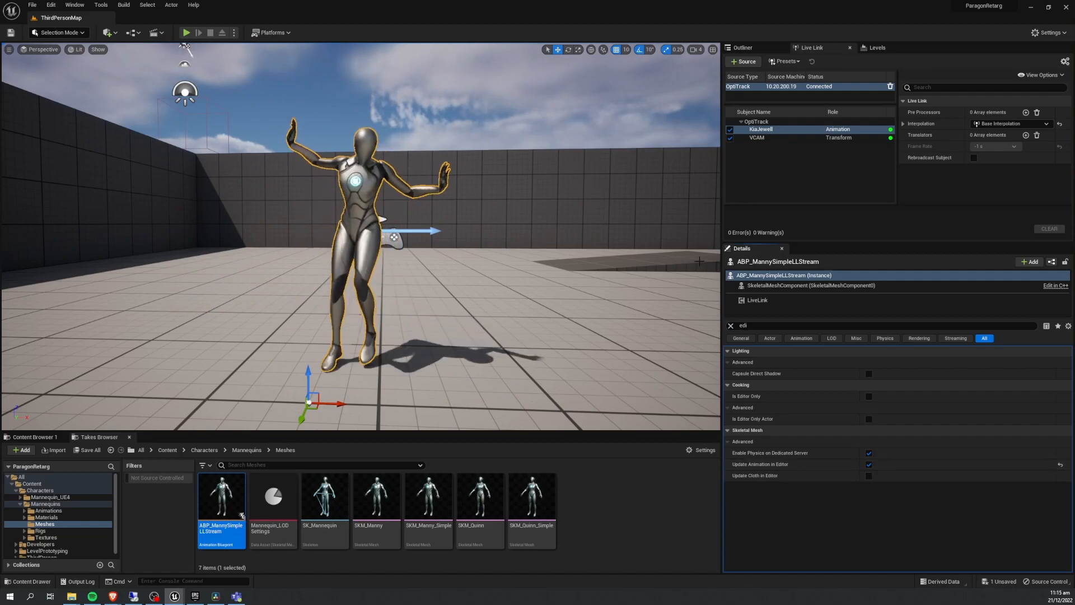
click(765, 301)
click(730, 325)
- Set the ABP_MannySimpleLLStream actor's skeletal mesh to SKM_Manny_Simple
alt+drag(390, 242, 407, 249)
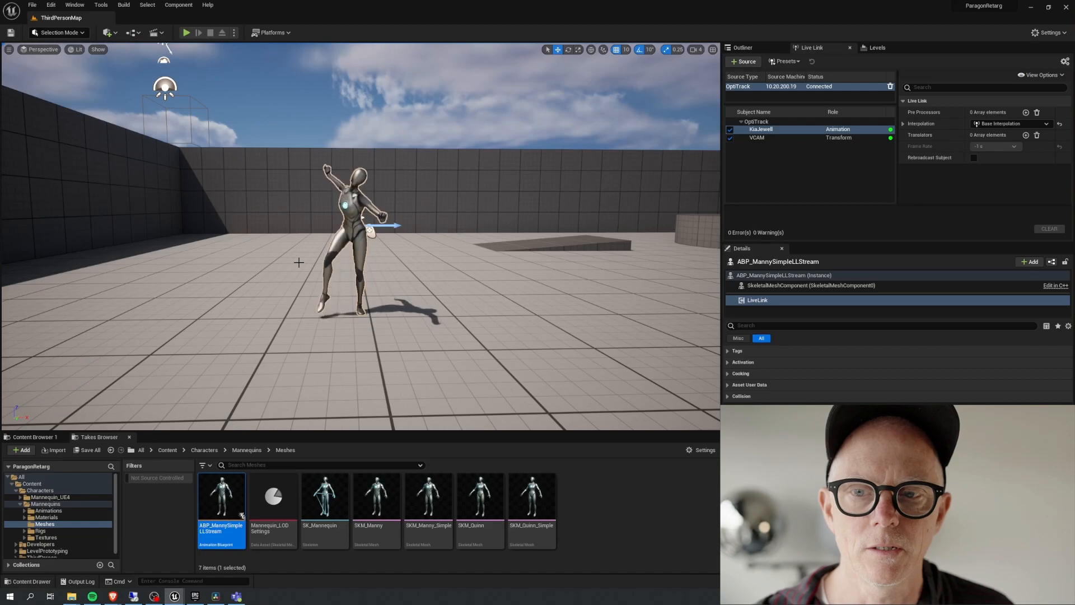
right_drag(538, 293, 544, 287)
key(w)
scroll(471, 283, down, 3)
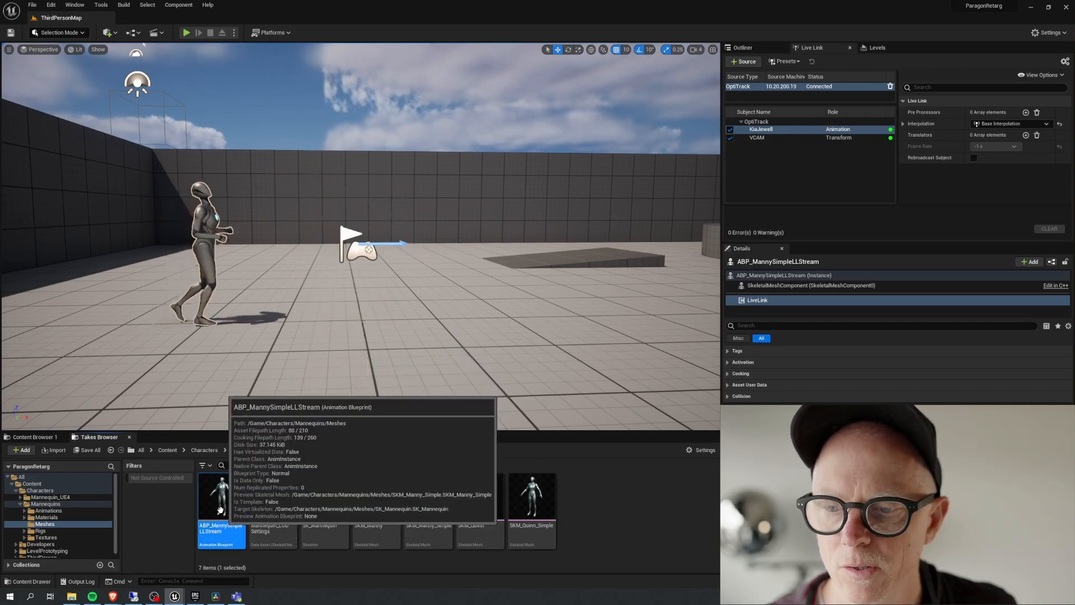
click(751, 48)
click(790, 275)
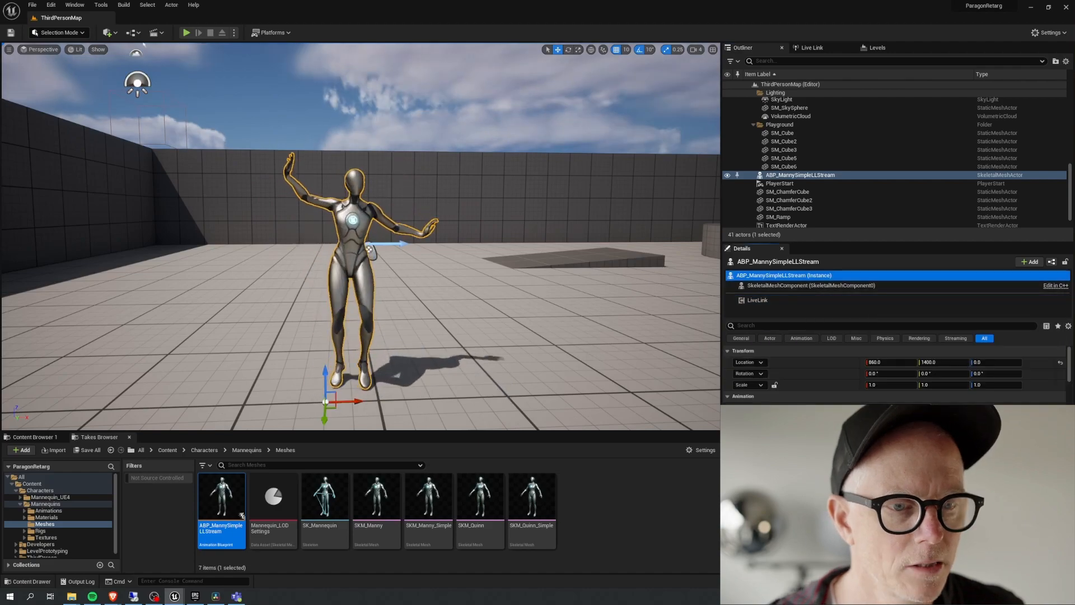
click(952, 455)
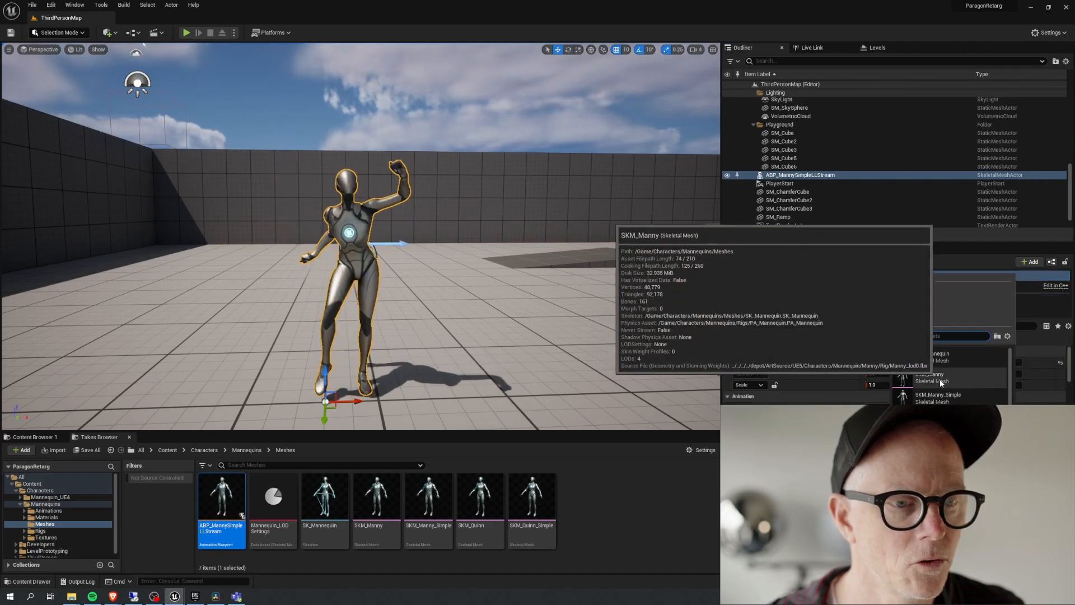
click(954, 401)
drag(476, 319, 437, 294)
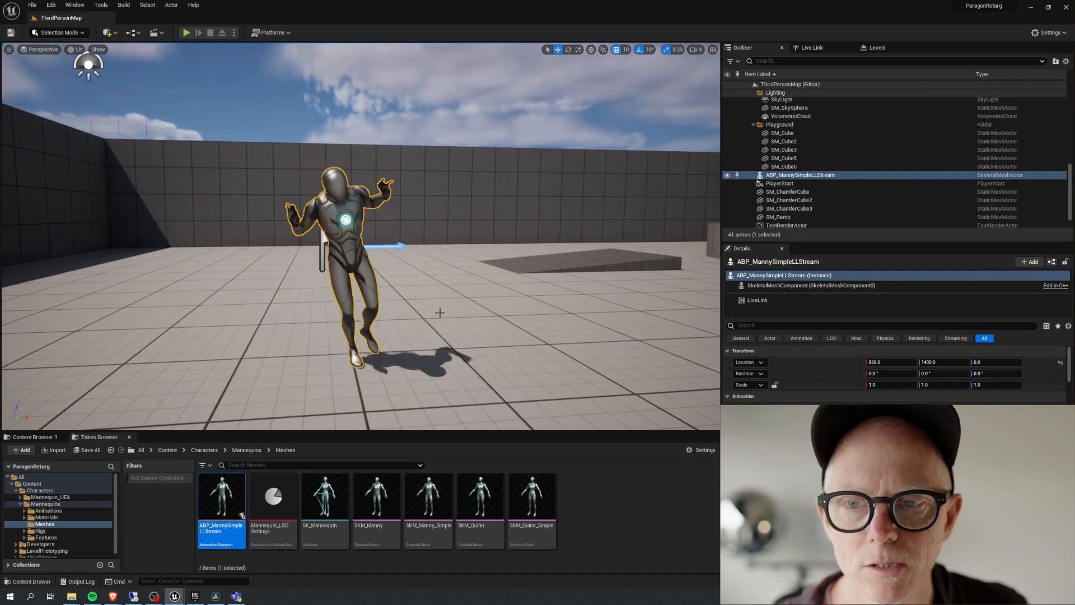
scroll(560, 222, down, 4)
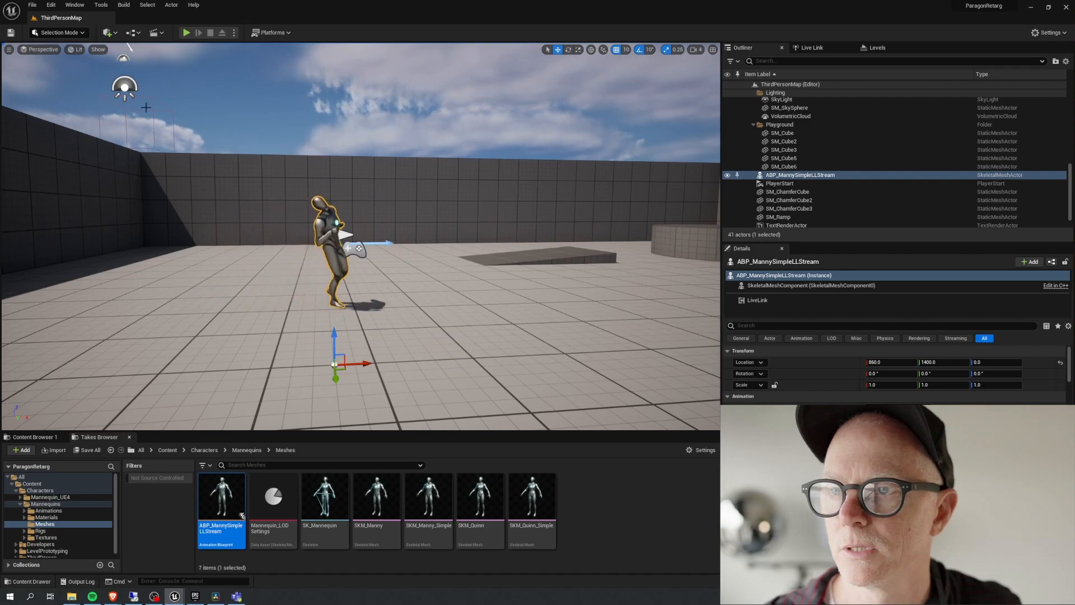
- Add an Optitrack Live Link Display actor to the level
click(115, 34)
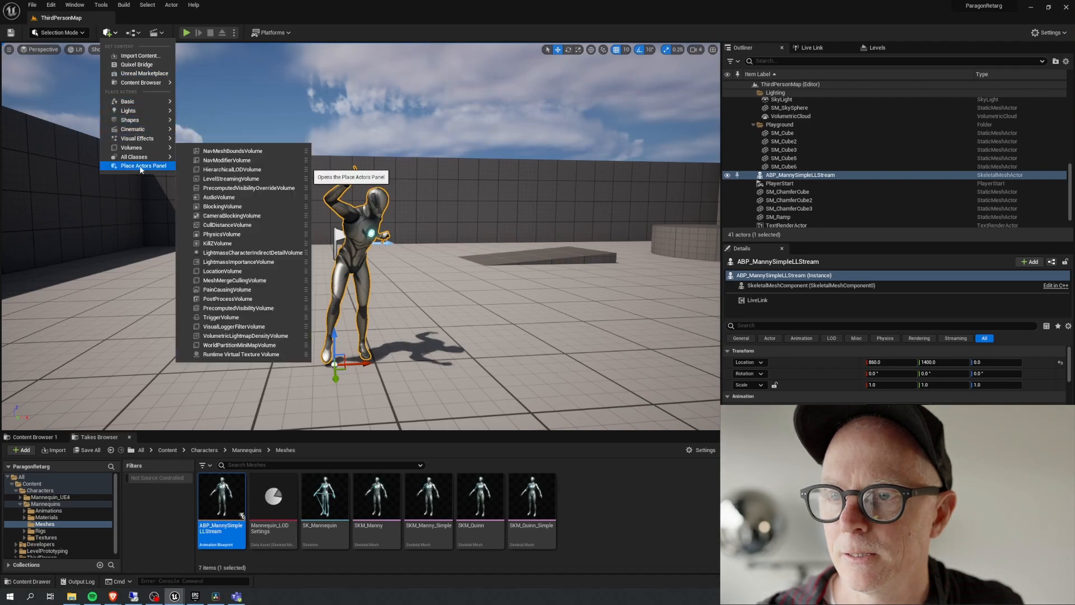
mouse_move(143, 158)
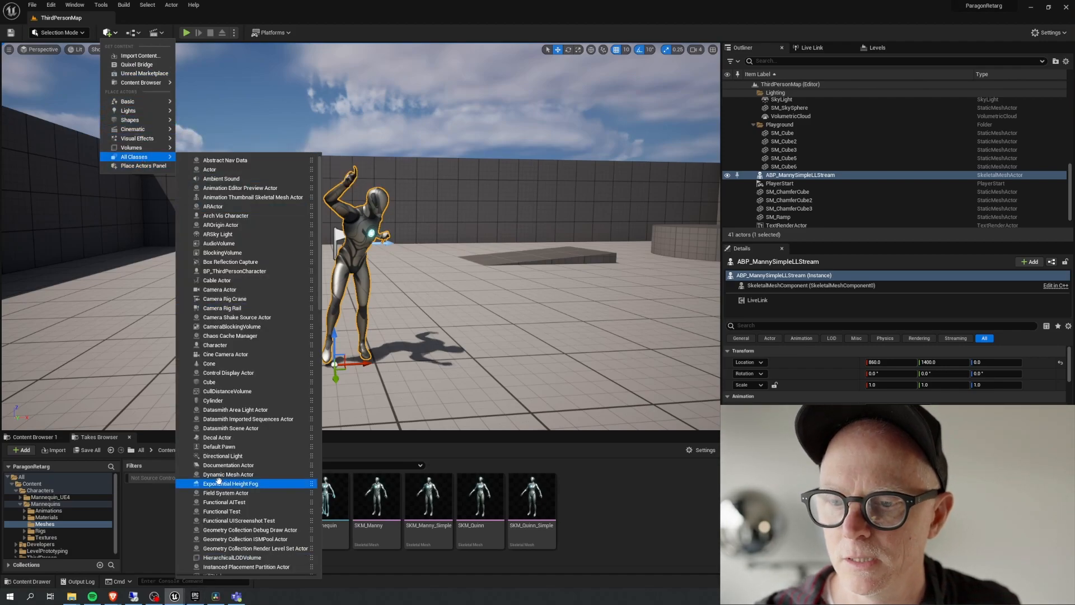
scroll(219, 480, down, 15)
scroll(225, 492, down, 10)
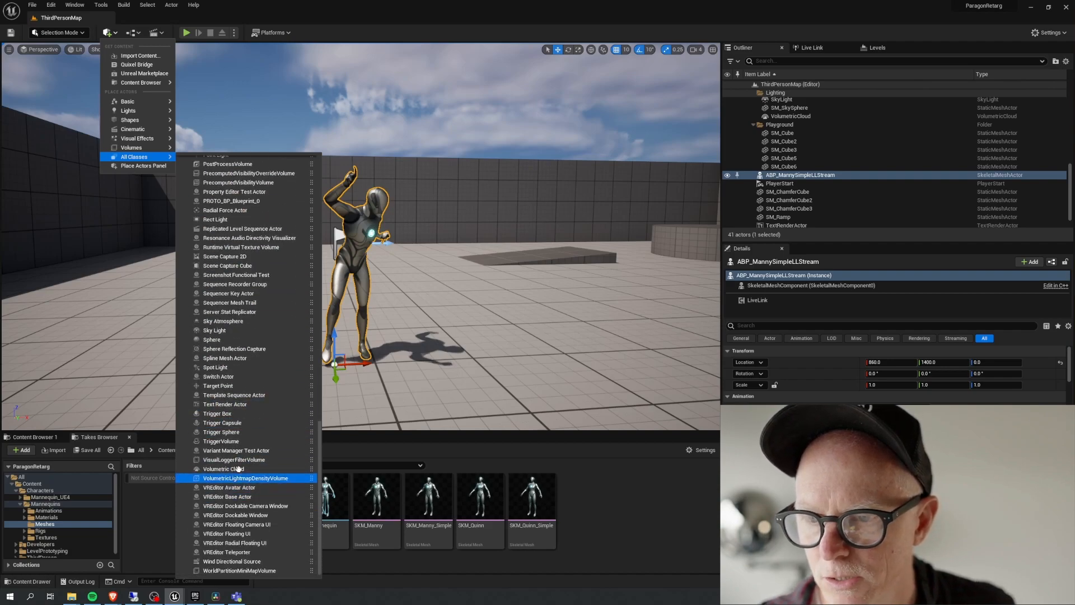
scroll(246, 288, up, 5)
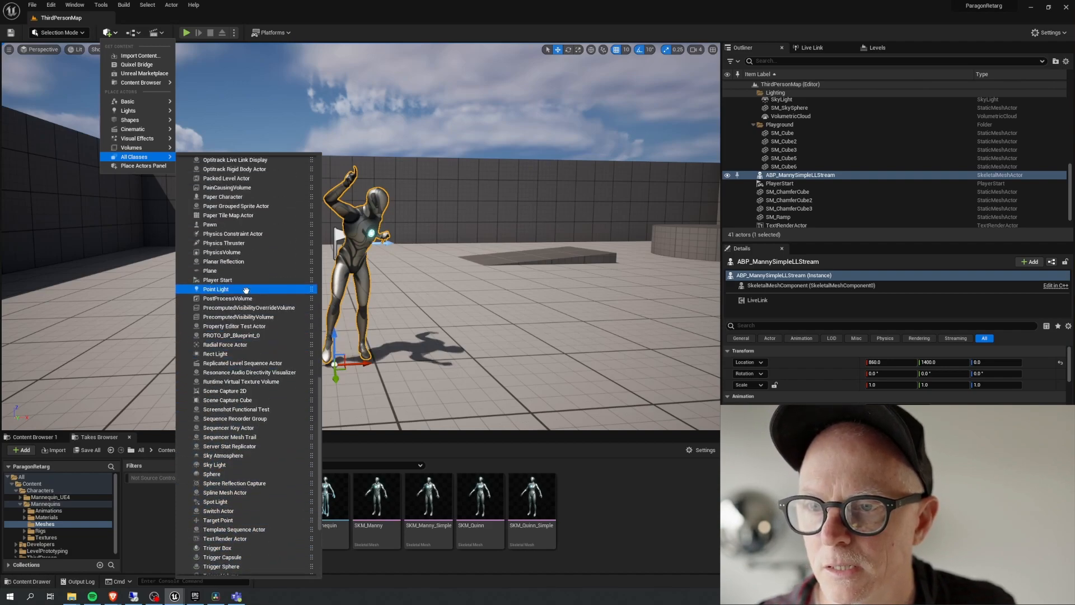
scroll(257, 210, up, 2)
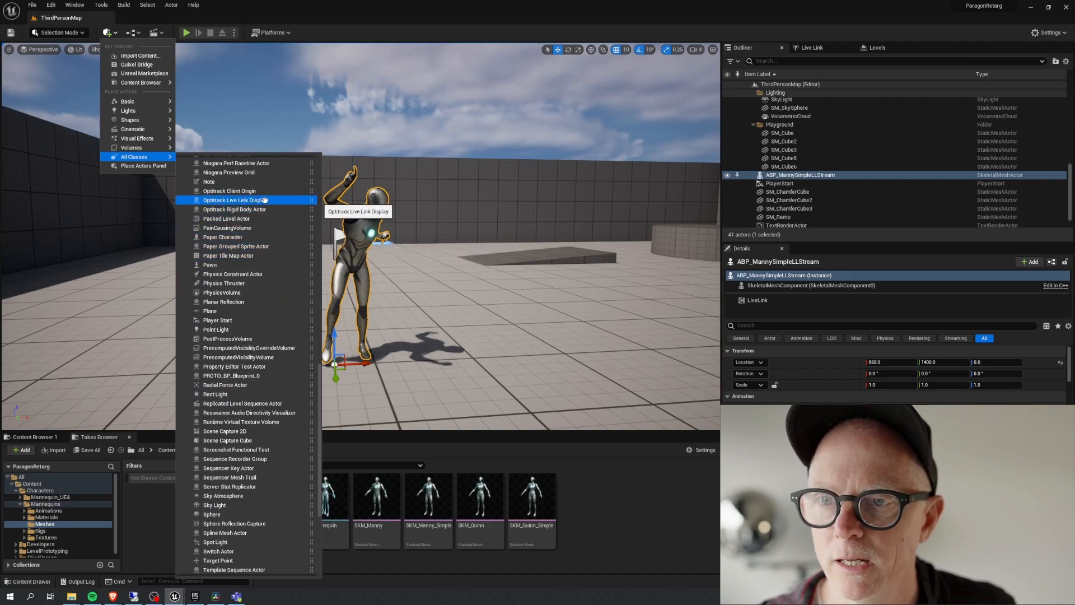
click(264, 200)
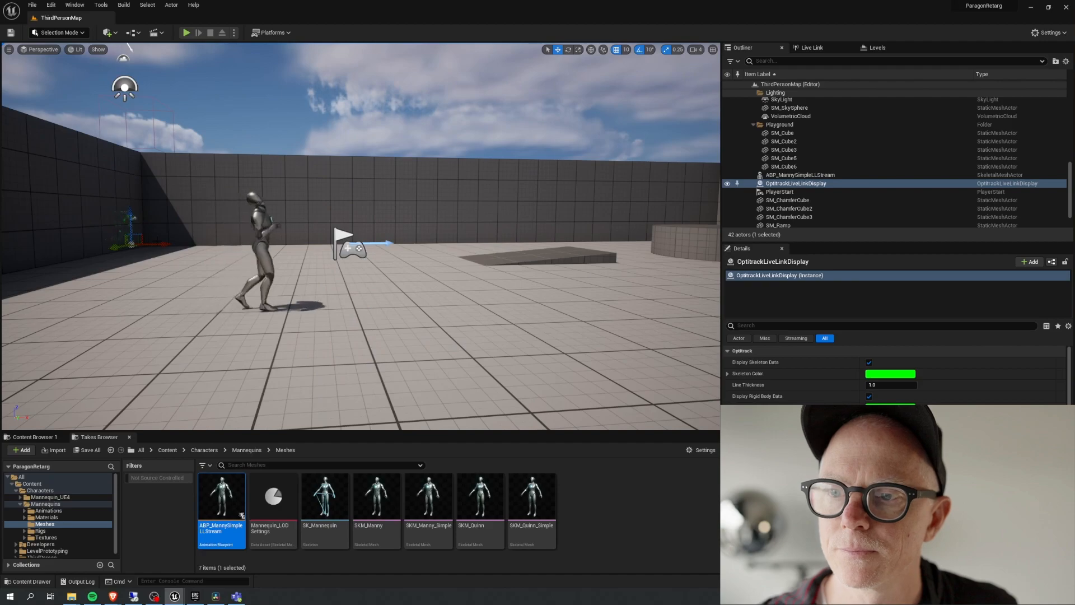
- Delete the walls SM_Cube5 and SM_Cube2 and move the floor SM_Cube to about X -400, Y -1040
alt+drag(170, 248, 284, 287)
scroll(355, 264, down, 12)
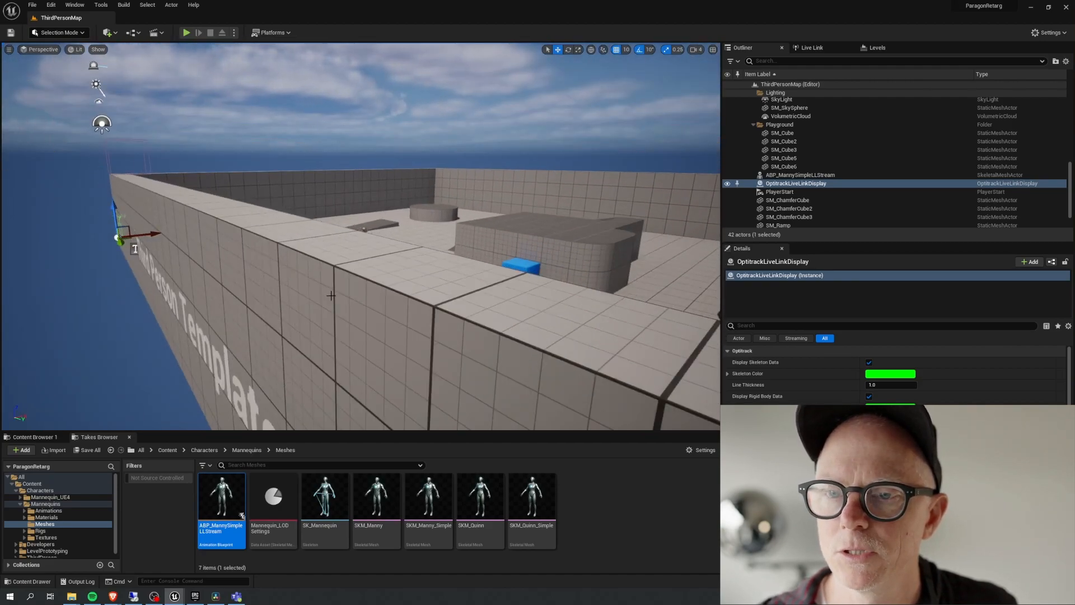
scroll(339, 297, down, 4)
click(294, 302)
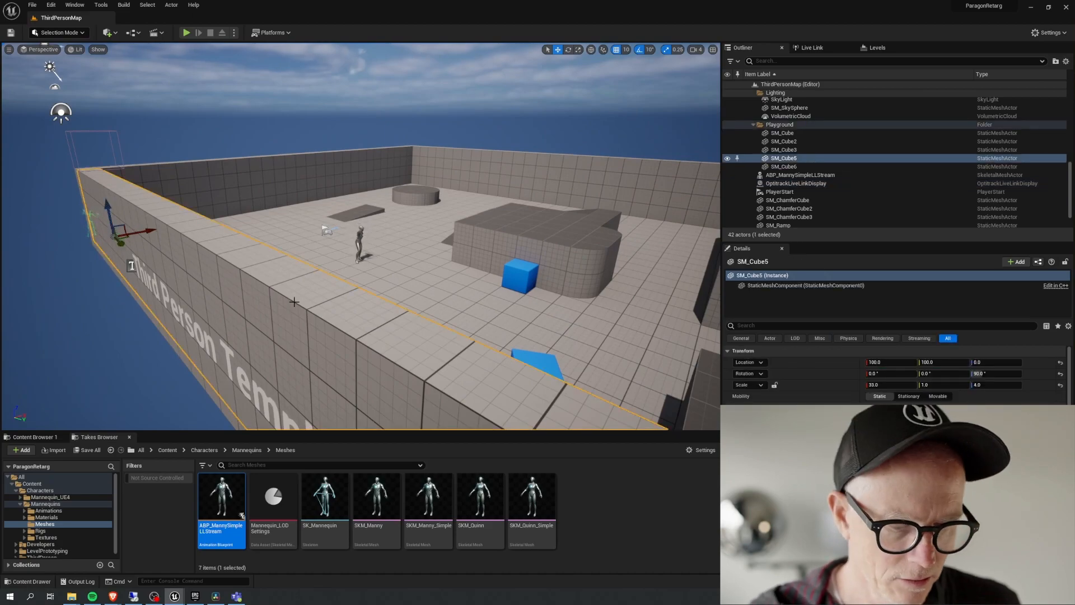
key(Delete)
click(269, 185)
key(Delete)
click(287, 300)
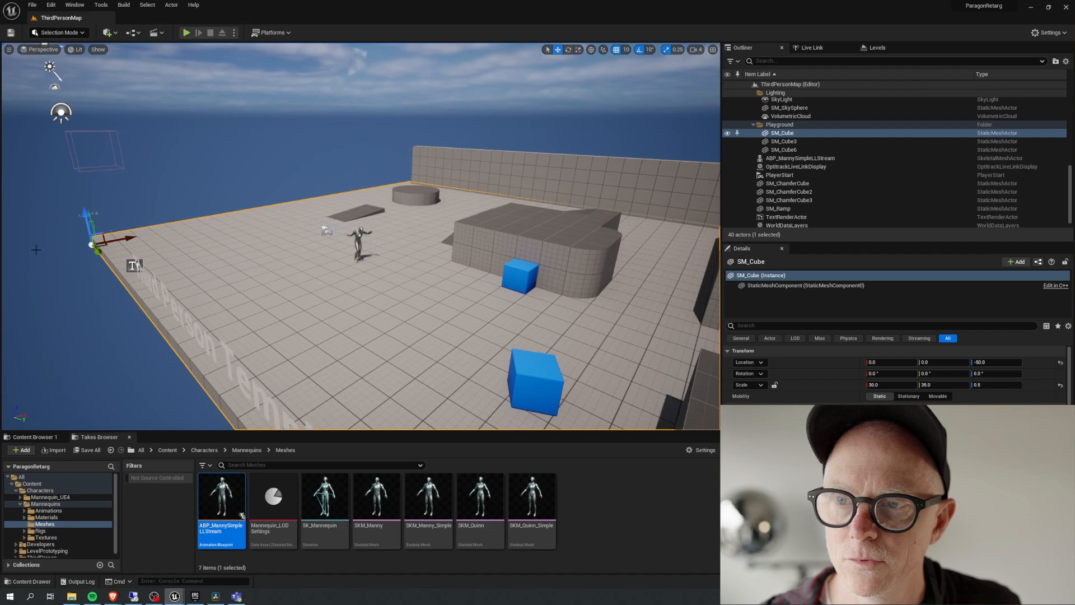
drag(132, 232, 43, 219)
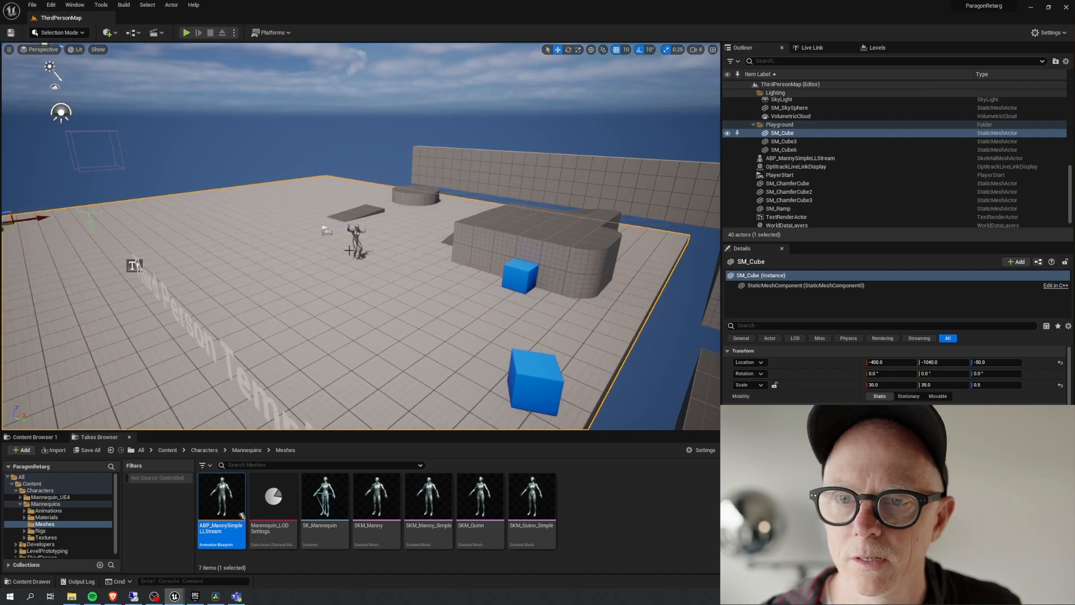
- Move the ABP_MannySimpleLLStream actor to X 10, Y -10, Z 0 so it lines up with the green OptiTrack skeleton
right_drag(381, 232, 372, 231)
click(369, 247)
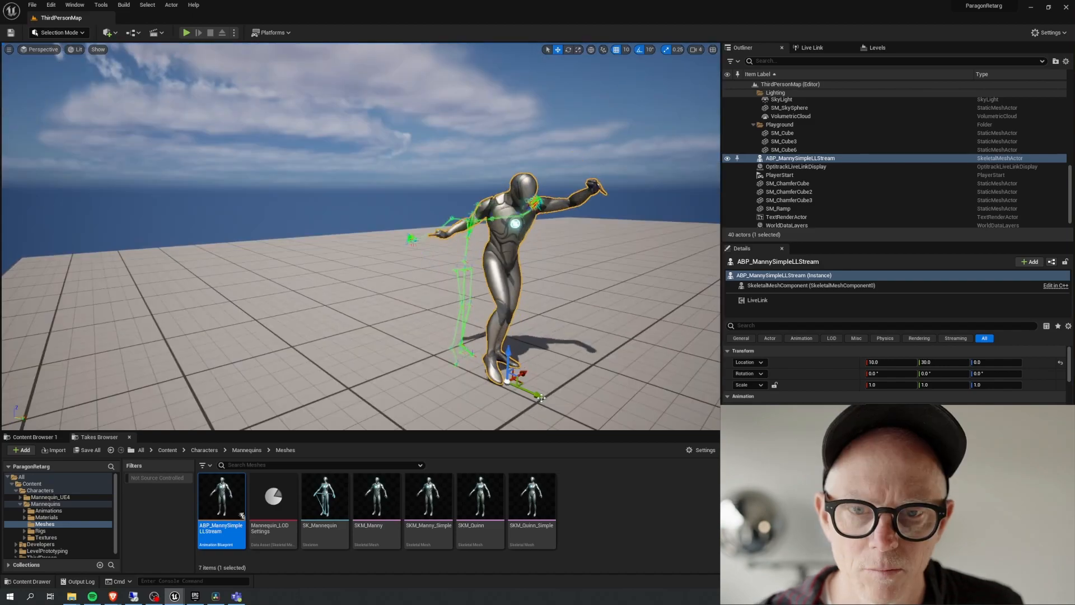
drag(531, 393, 494, 392)
alt+drag(432, 282, 504, 255)
alt+drag(230, 346, 300, 345)
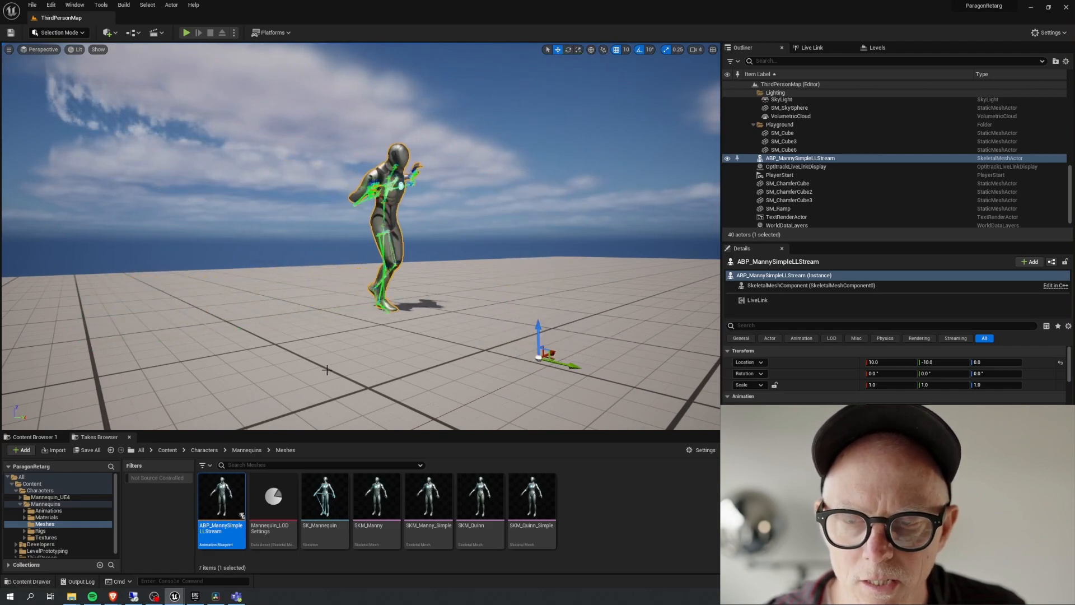
alt+drag(360, 374, 423, 318)
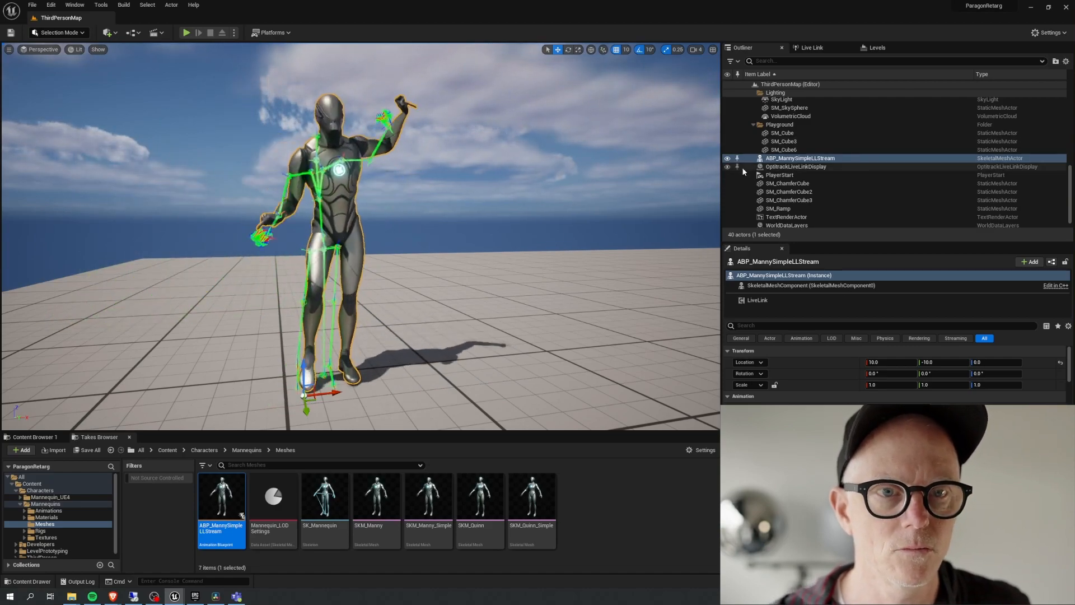
- Hide the OptitrackLiveLinkDisplay actor and turn off its Display Skeleton Data option
click(817, 168)
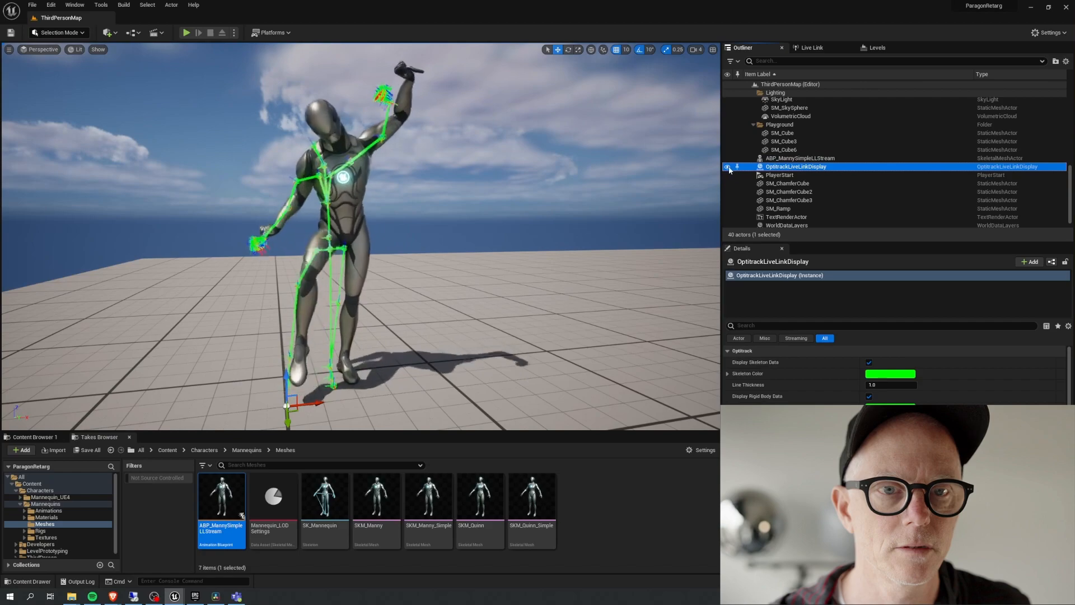
click(869, 362)
scroll(398, 281, down, 3)
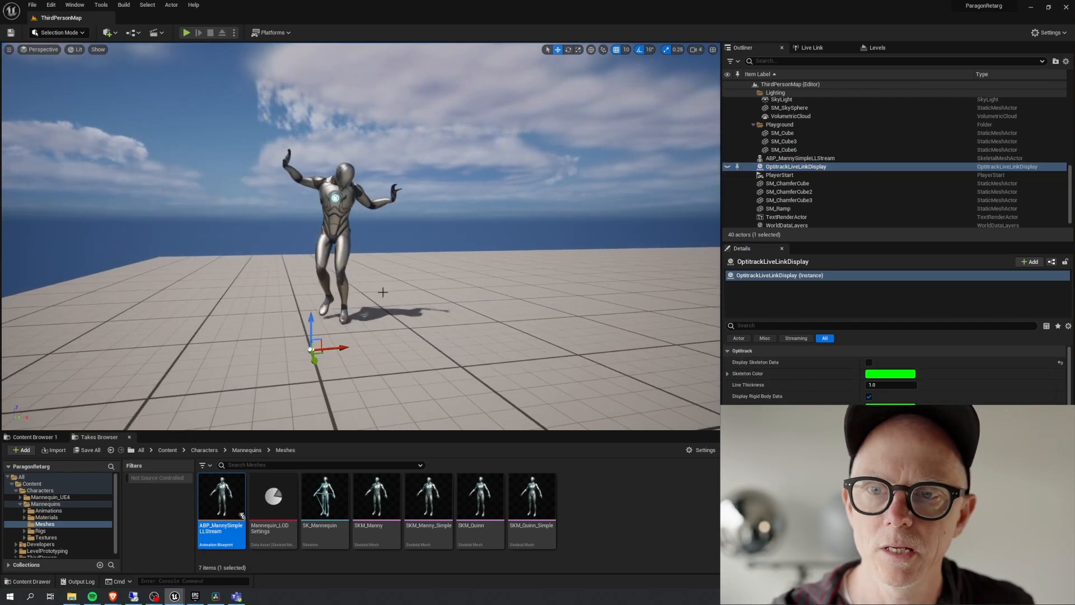
scroll(451, 275, down, 3)
middle_drag(482, 348, 565, 337)
mouse_move(307, 366)
right_down()
mouse_move(314, 360)
mouse_move(307, 366)
right_up()
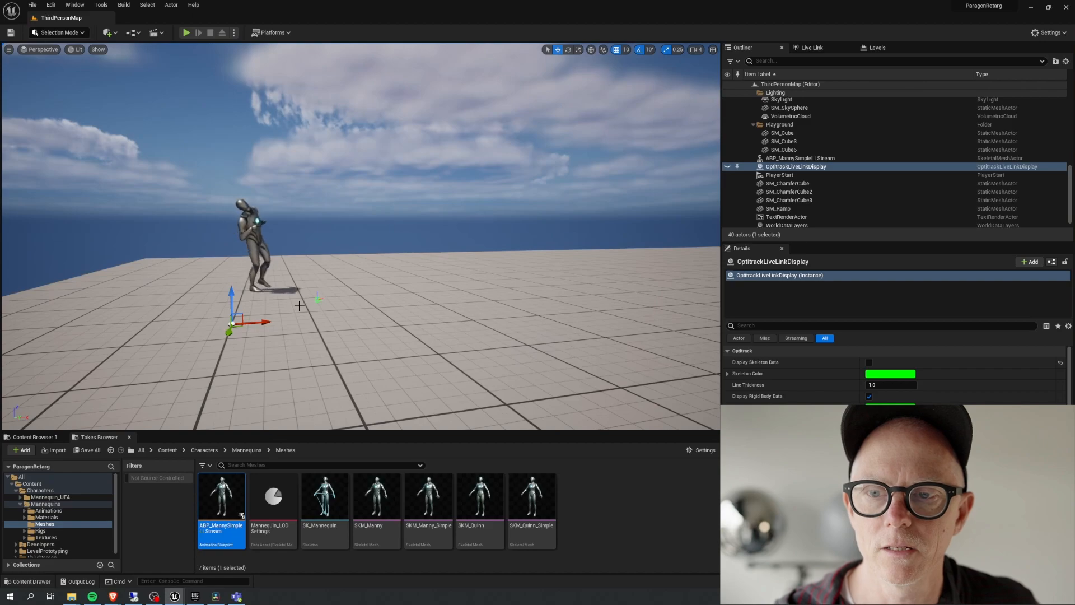
- Switch to the RataCharacters project and open the Meshes folder of the ParagonDrongo character Drongo
click(16, 490)
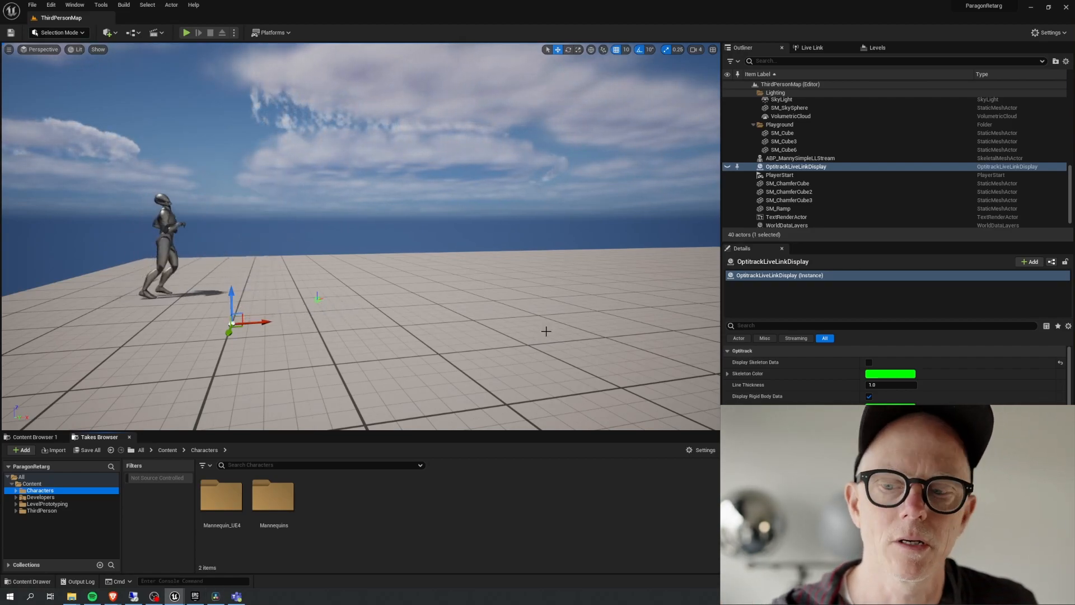
mouse_move(175, 596)
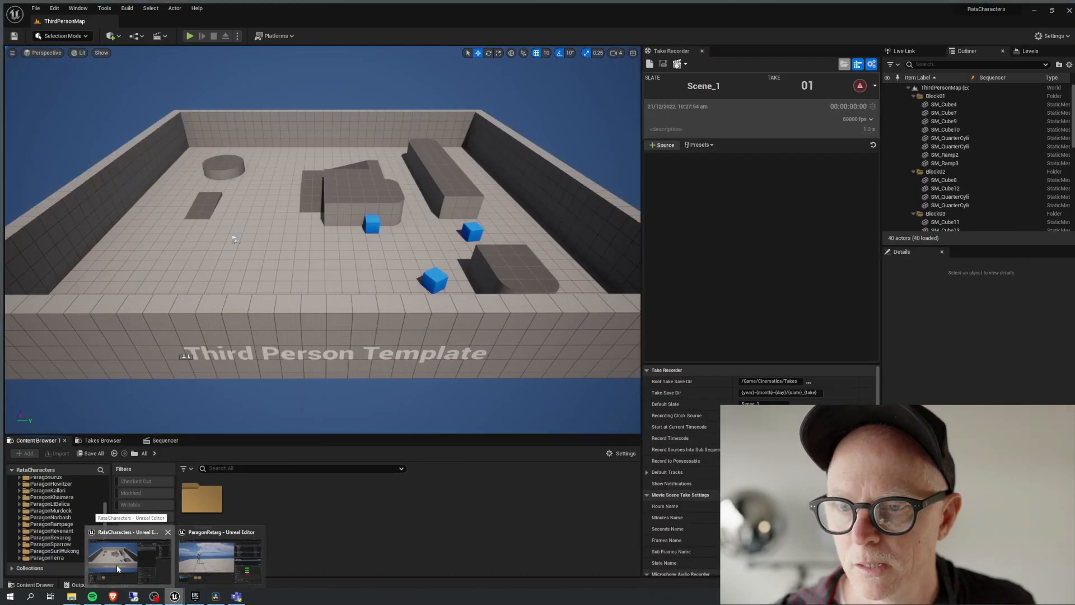
click(116, 565)
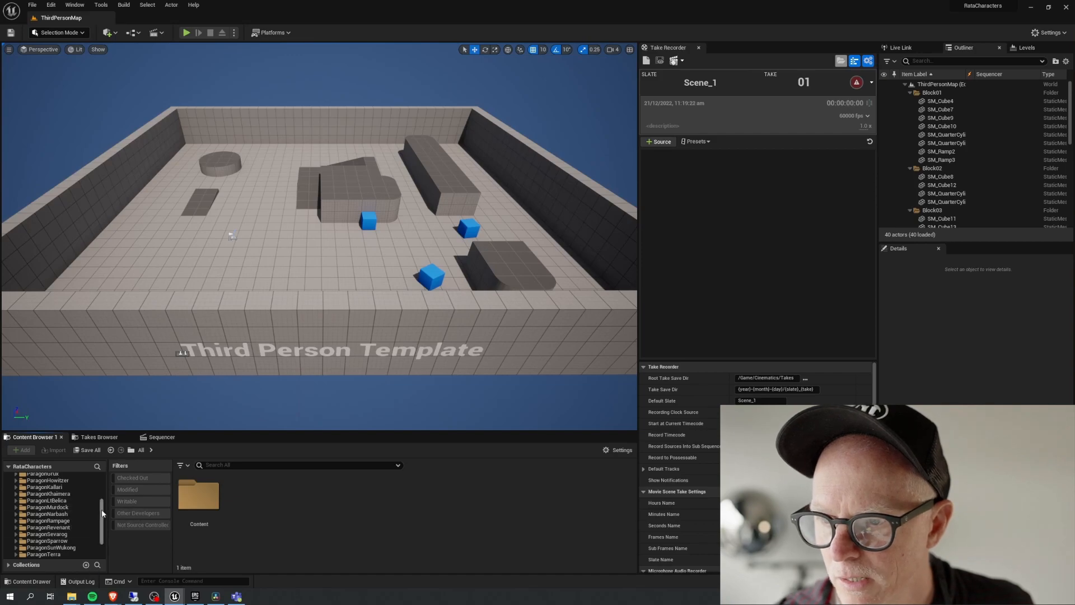
scroll(56, 543, up, 3)
click(56, 508)
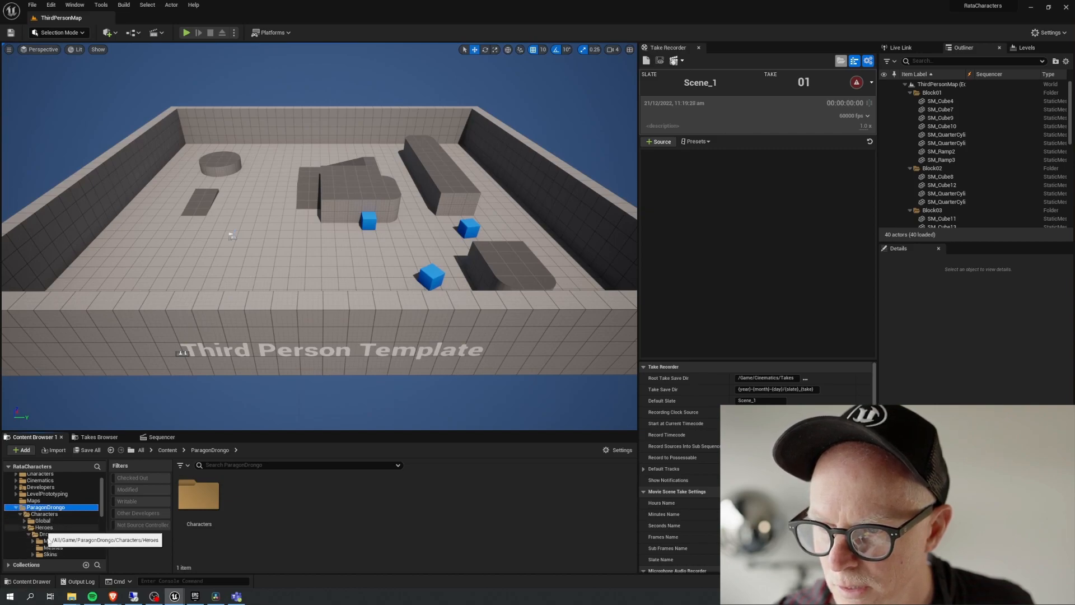
click(51, 554)
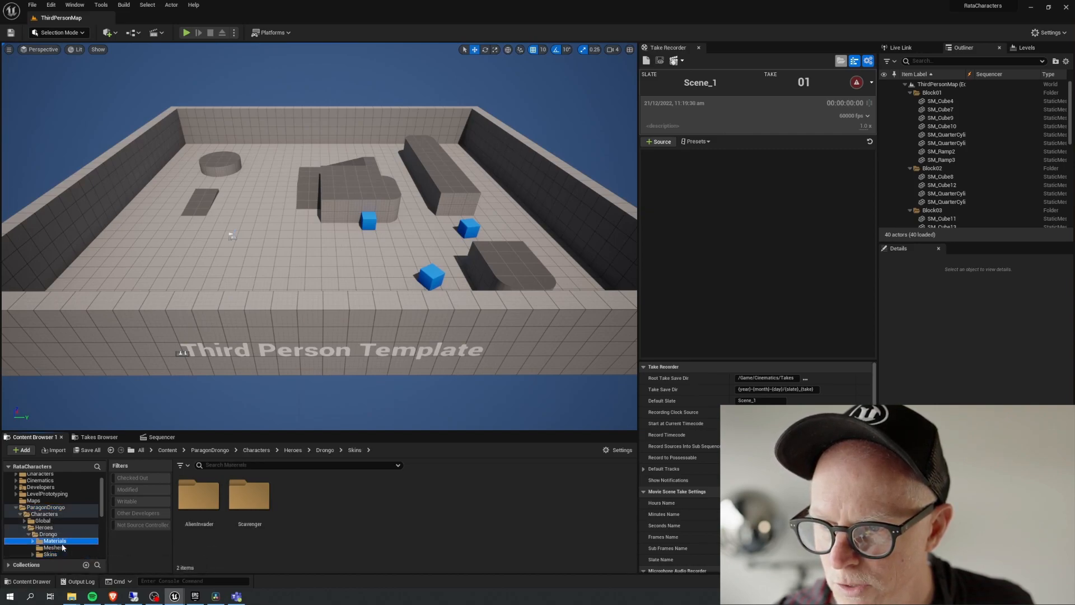
click(55, 541)
click(53, 548)
- Migrate the Drongo_GDC skeletal mesh with its dependent assets to the Content folder of the ParagonRetarg project
click(247, 500)
right_click(247, 499)
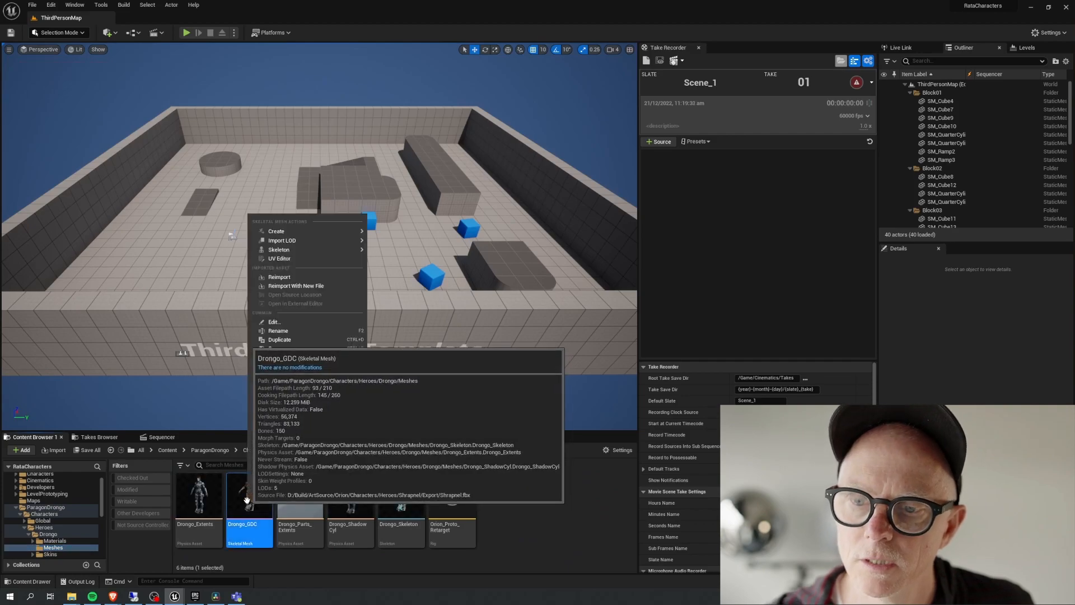
mouse_move(305, 367)
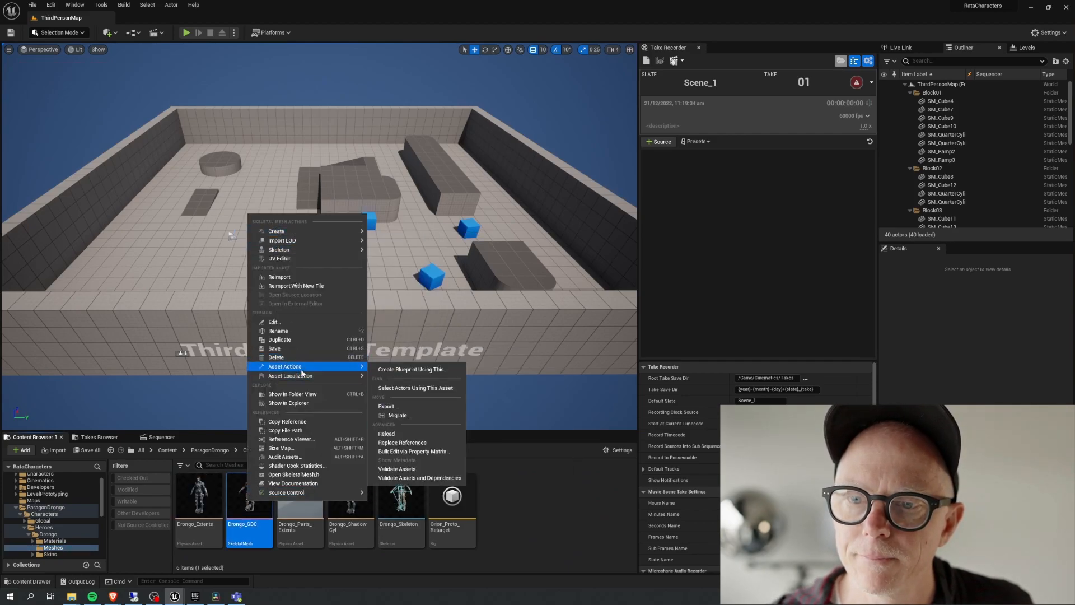
click(403, 409)
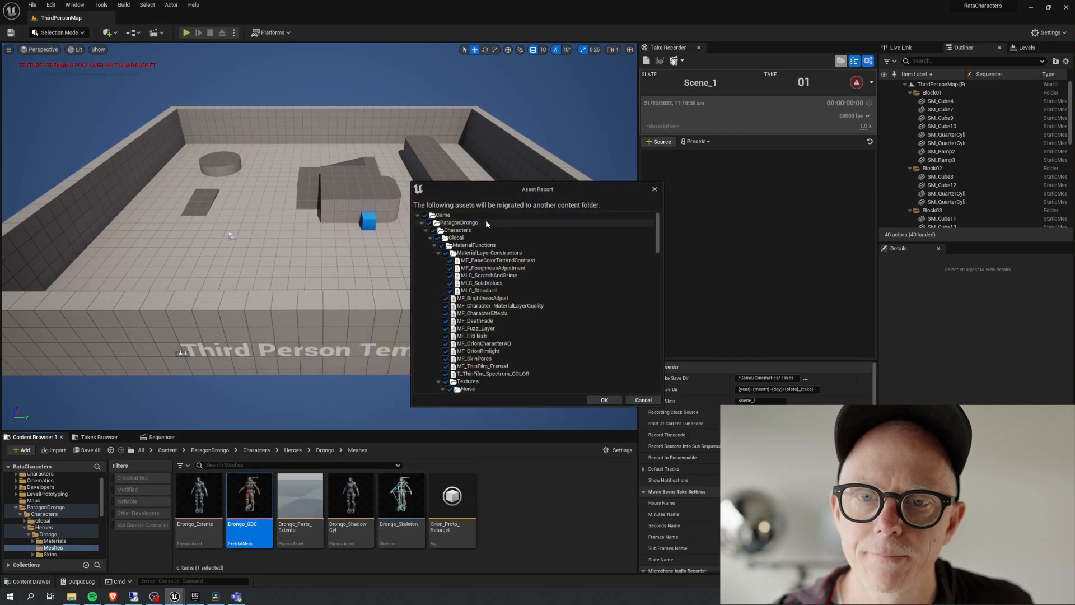
click(604, 400)
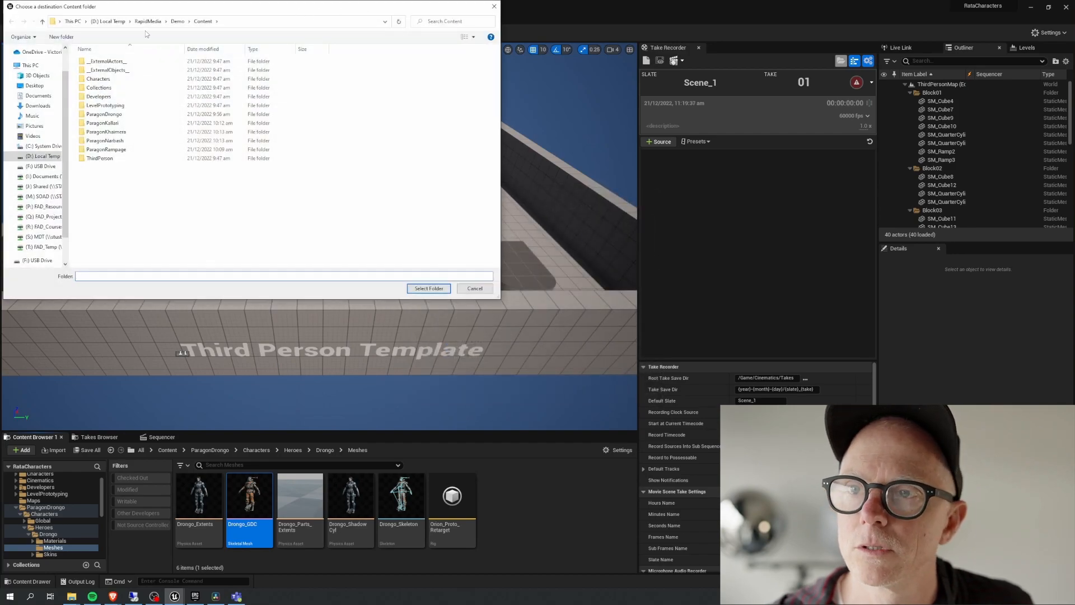
click(147, 21)
double_click(104, 71)
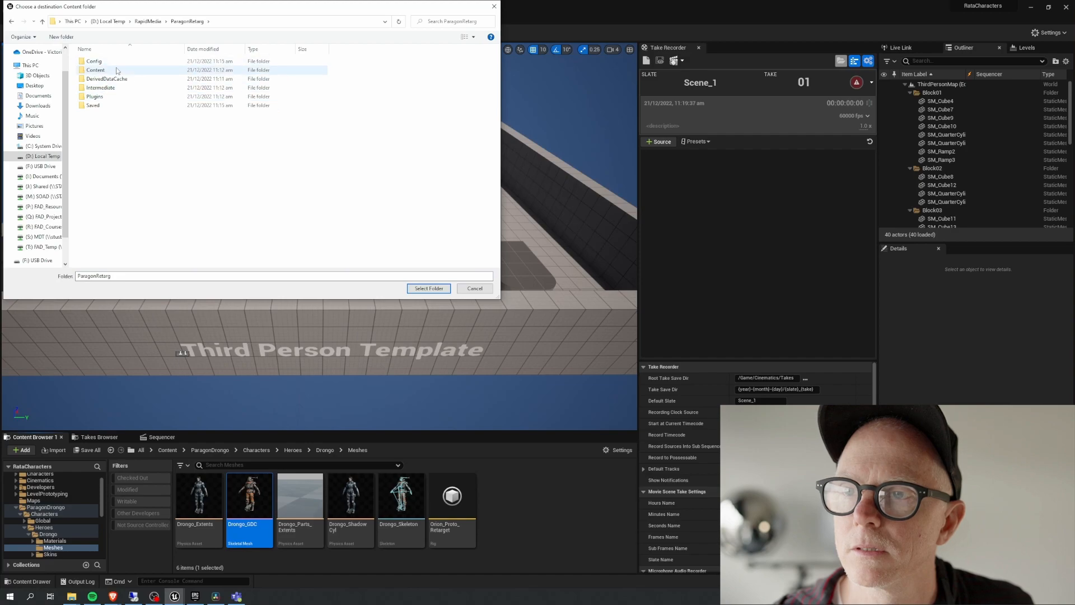
click(118, 70)
click(427, 288)
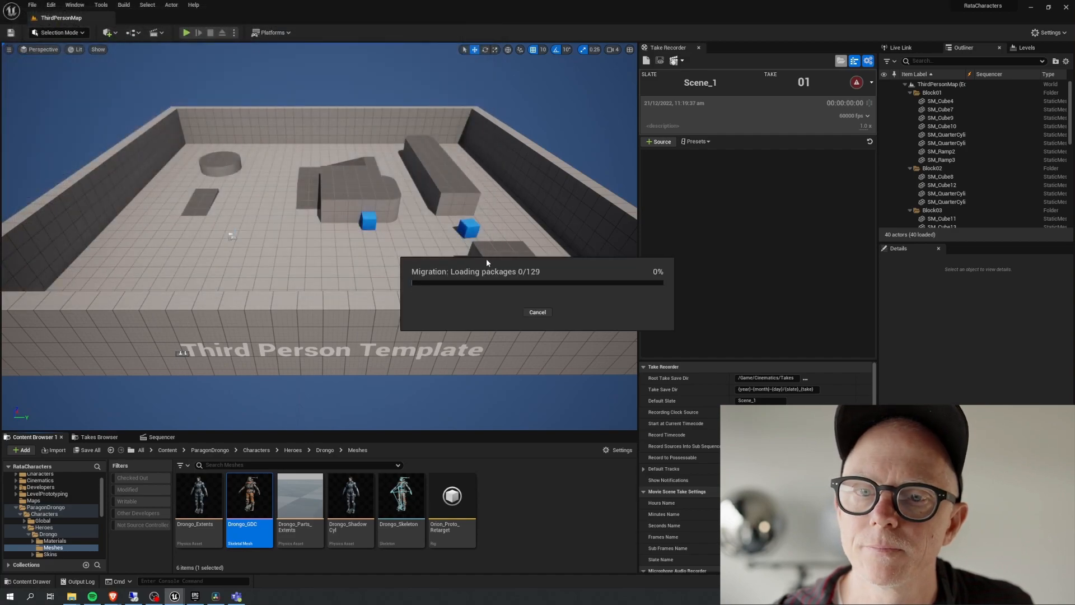
- Switch to the ParagonRetarg project and select Drongo_GDC in the ParagonDrongo character's Meshes folder
click(1033, 8)
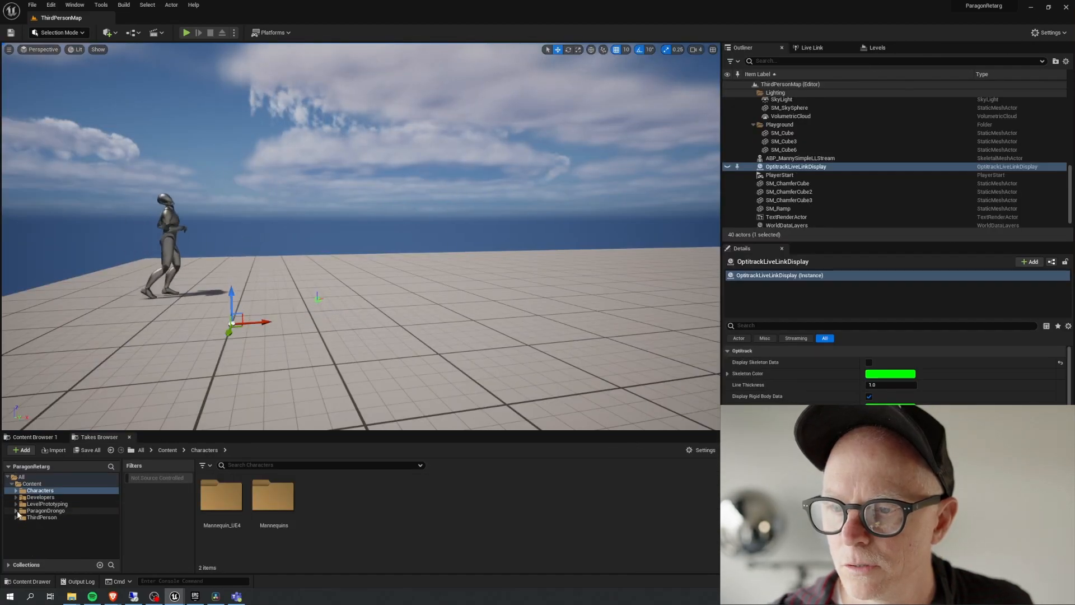
click(21, 517)
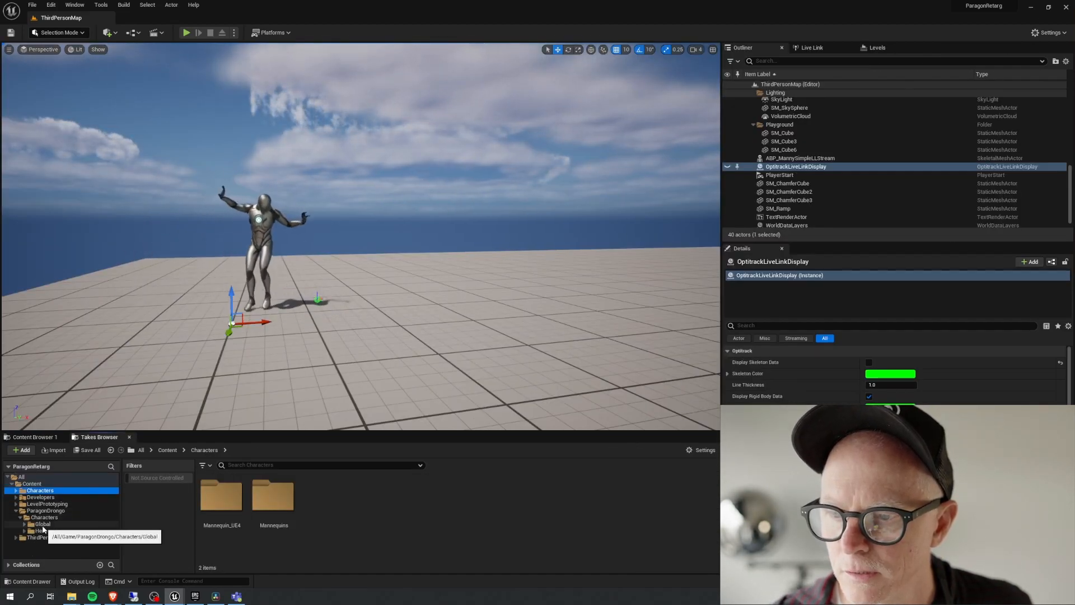
click(24, 531)
click(53, 551)
click(272, 500)
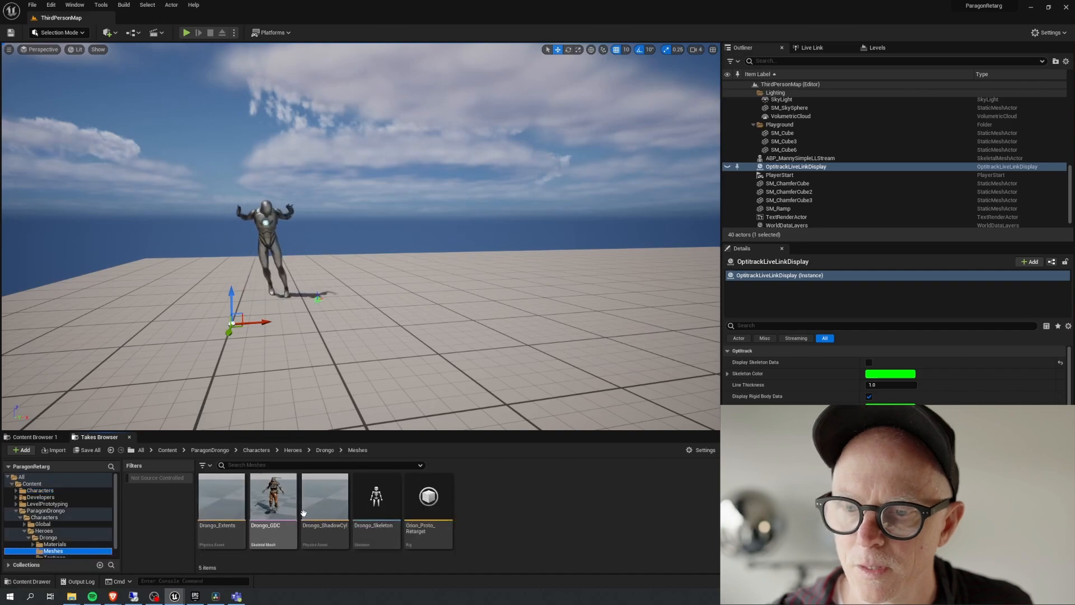
right_click(276, 506)
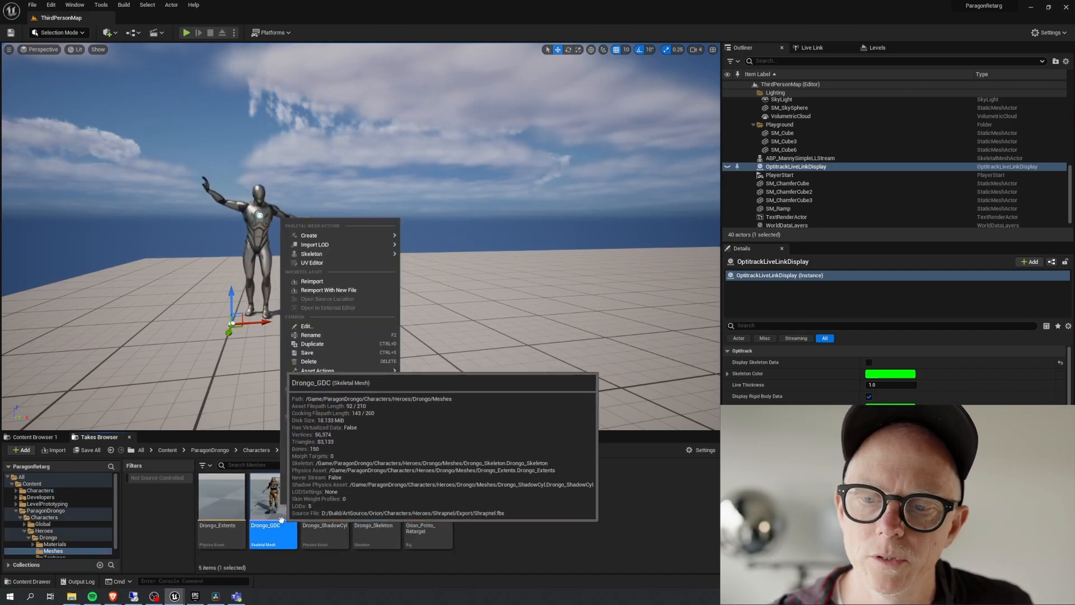
click(576, 530)
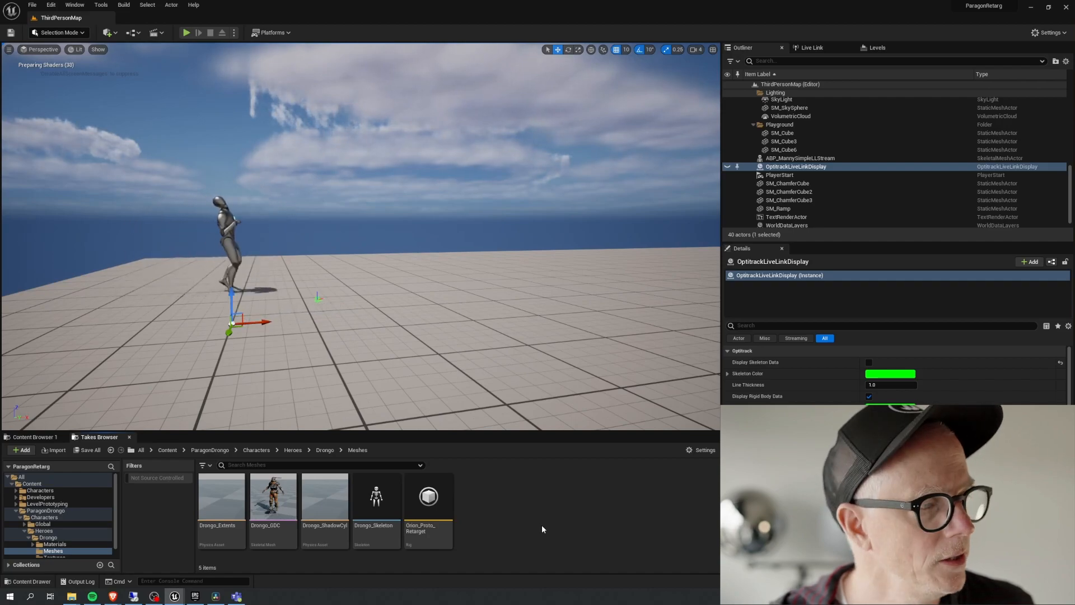
click(254, 502)
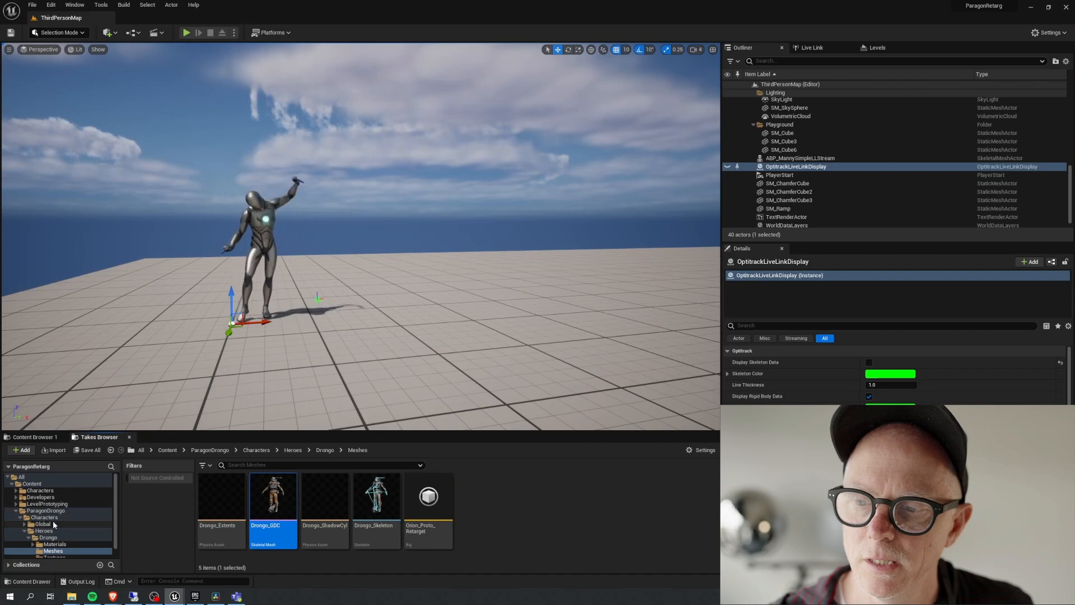
- Create an IK Retargeter in the personal subfolder of Developers, with IK_Mannequin as the rig to copy animation from
click(48, 503)
click(40, 497)
double_click(229, 500)
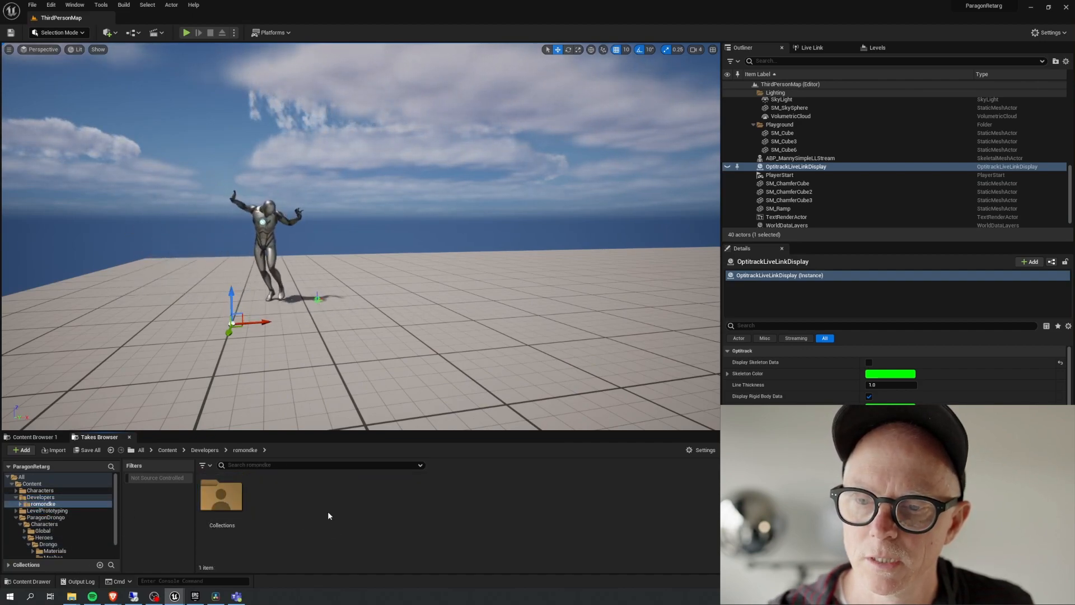
right_click(284, 505)
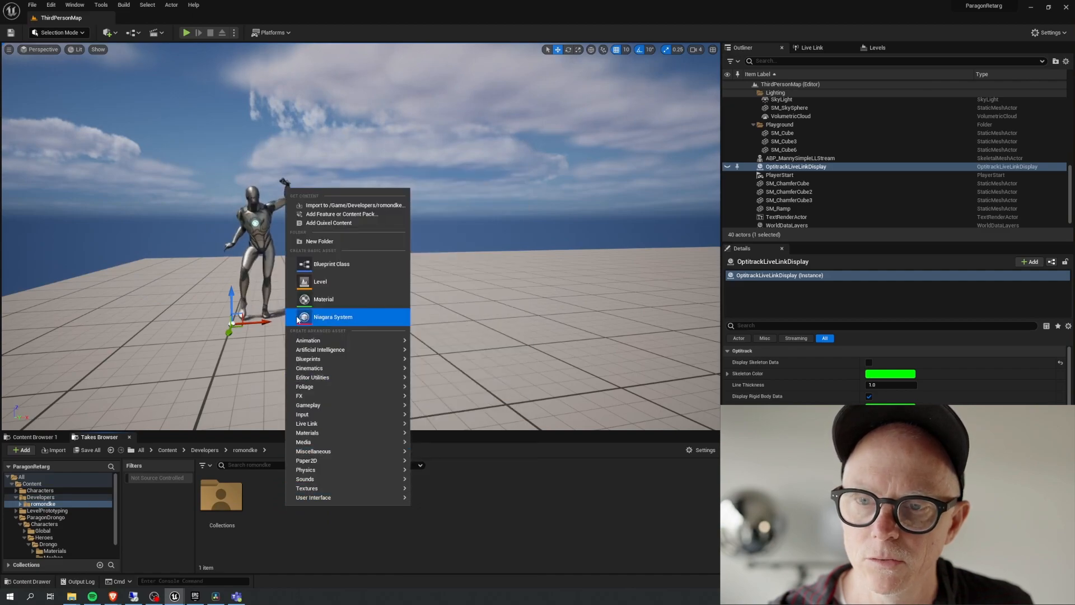
mouse_move(310, 346)
mouse_move(449, 509)
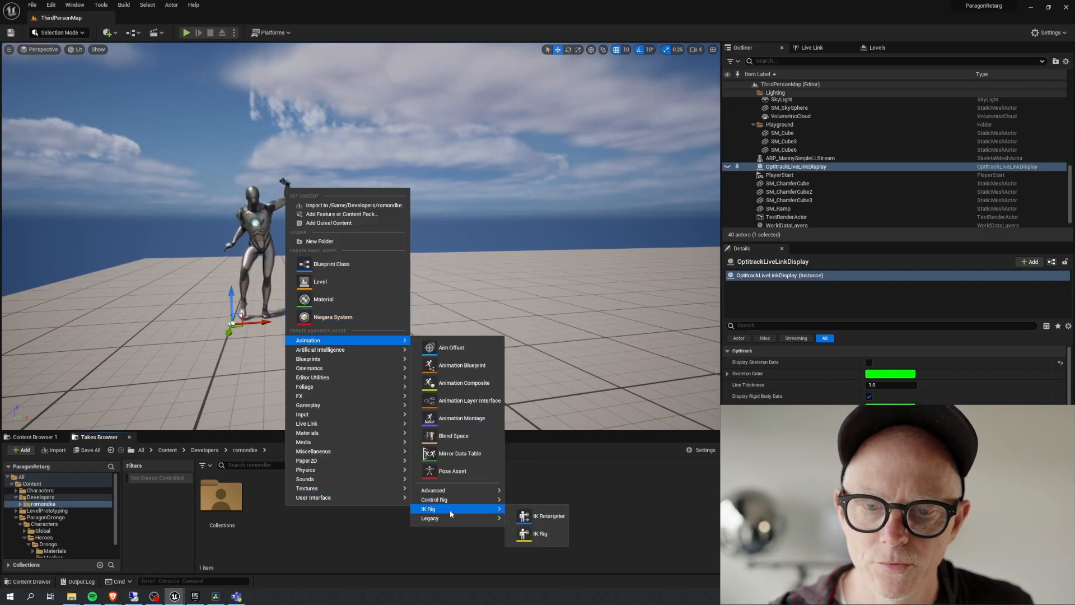
click(546, 517)
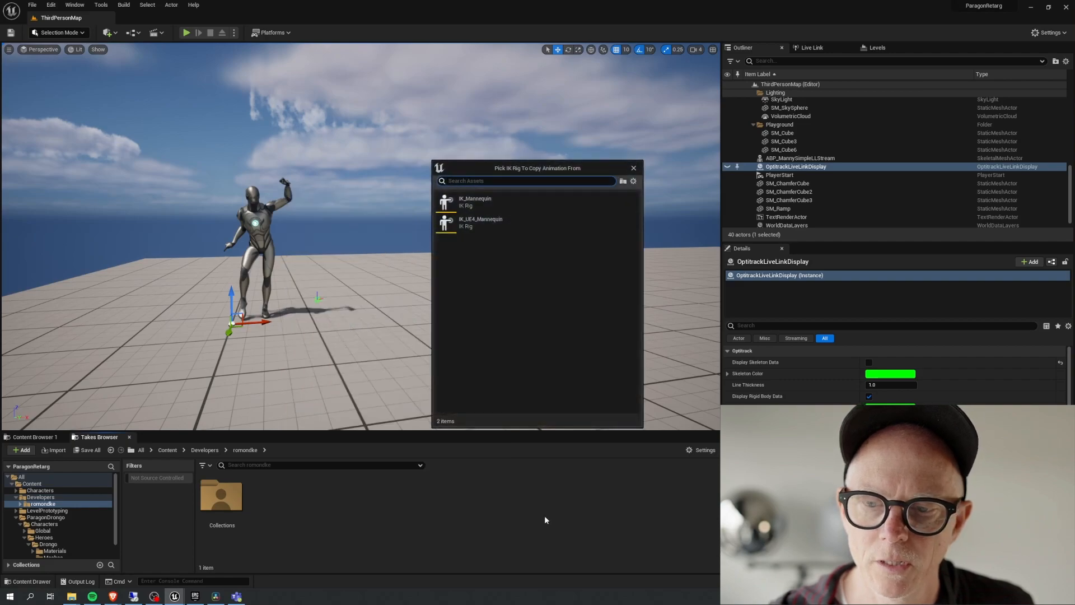
double_click(471, 208)
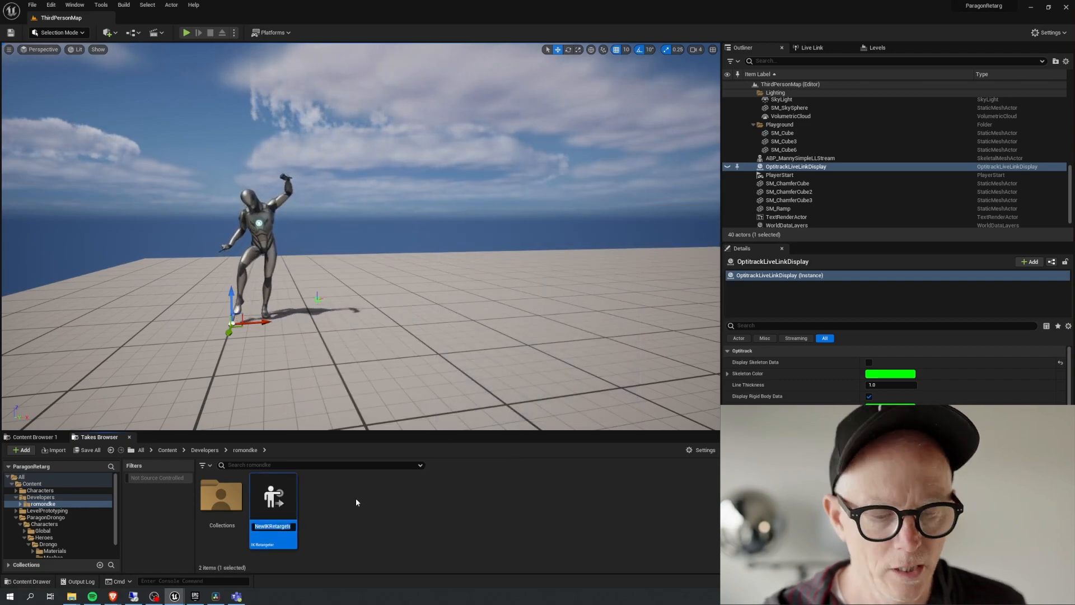
- Name the new IK Retargeter asset IKR_MannyRetargeter
key(Home)
key(shift+Right)
key(shift+Right)
key(shift+Right)
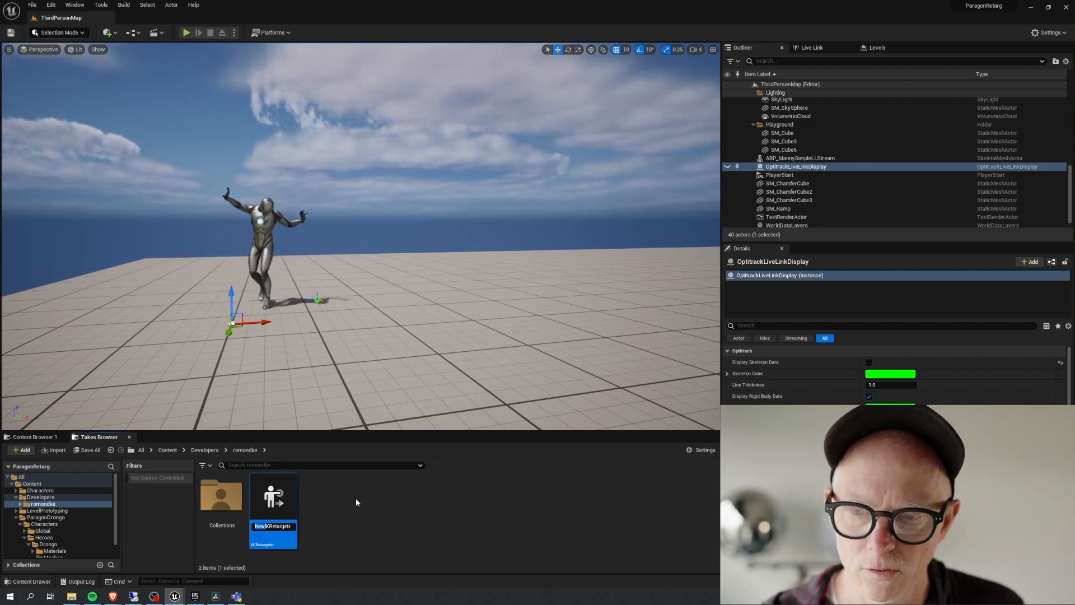
key(BackSpace)
text(KR_)
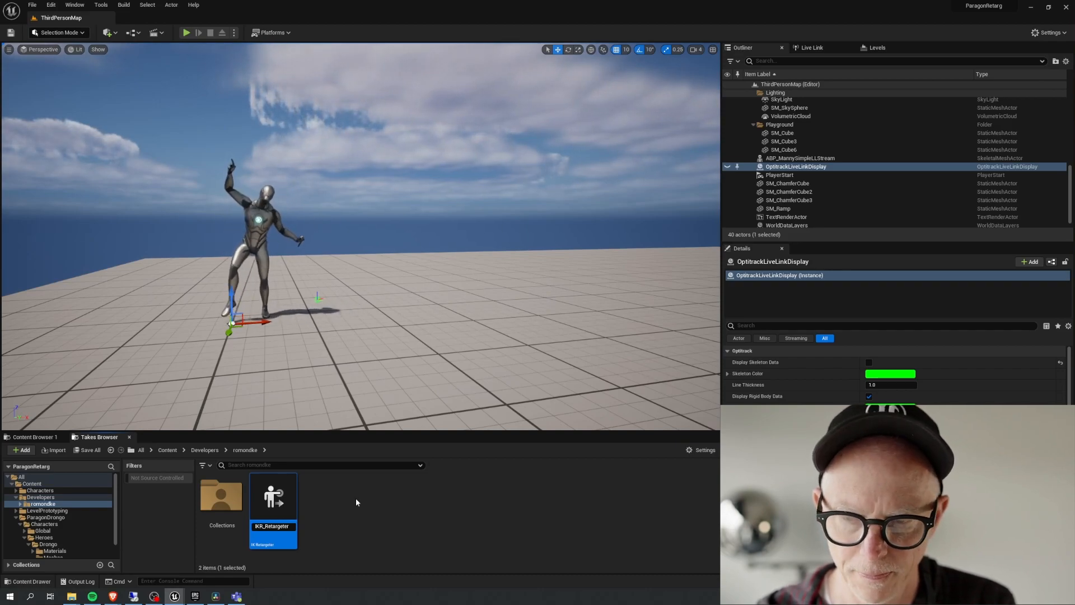
text(Manny)
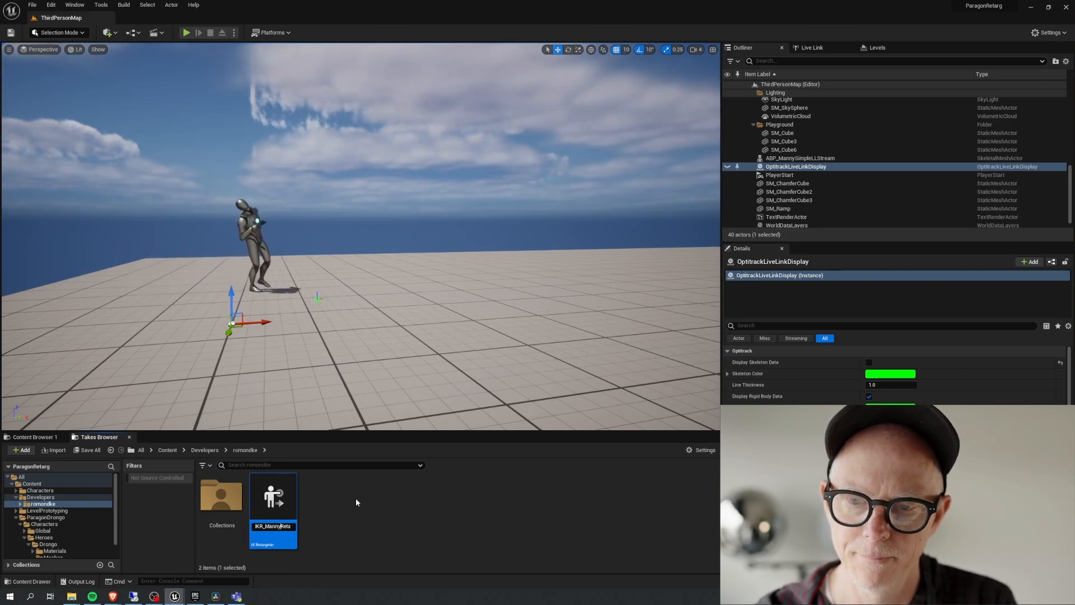
key(Return)
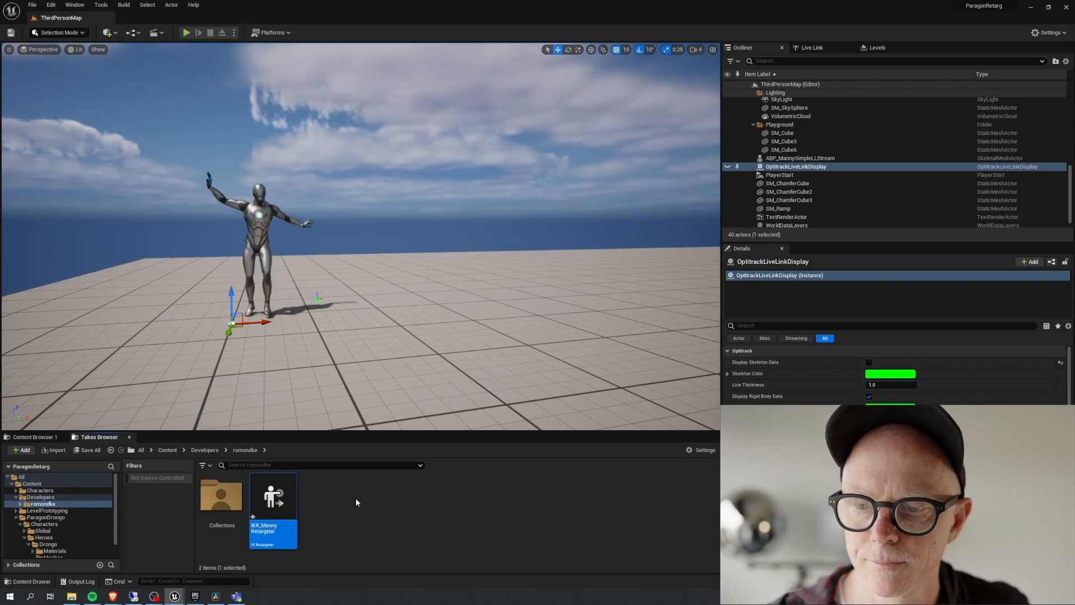
- In IKR_MannyRetargeter, set the Target IKRig Asset to IK_Mannequin and the Target Preview Mesh to Drongo_GDC, and close the editor
double_click(280, 499)
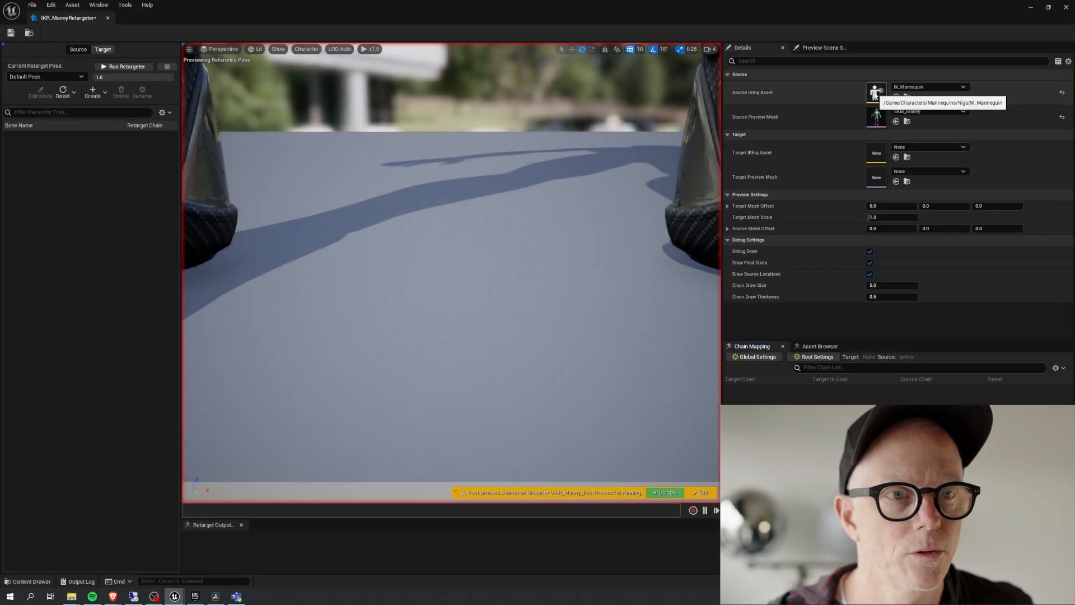
click(930, 148)
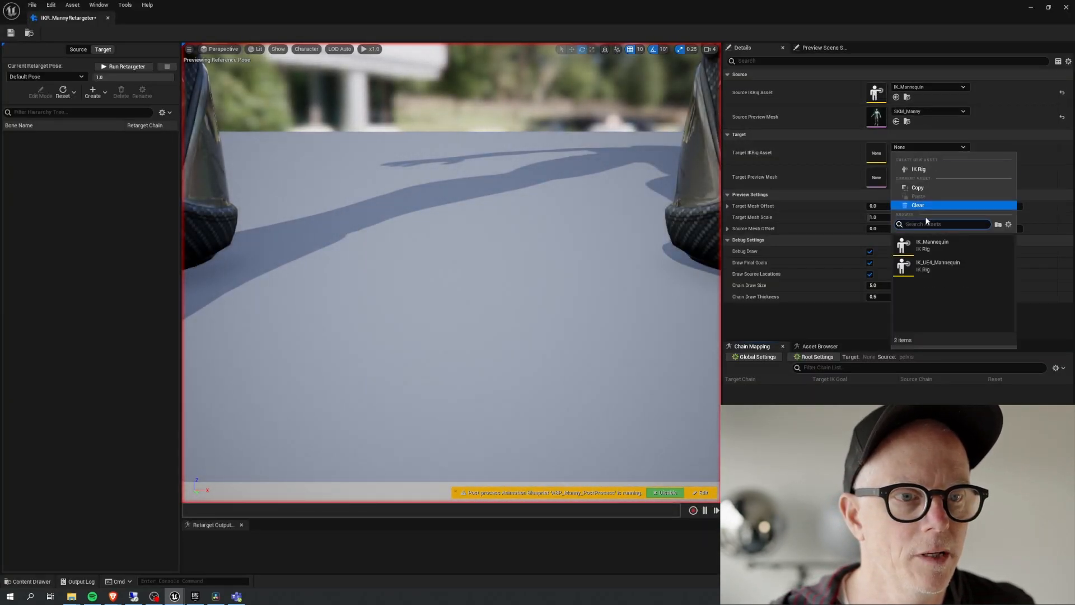
click(932, 244)
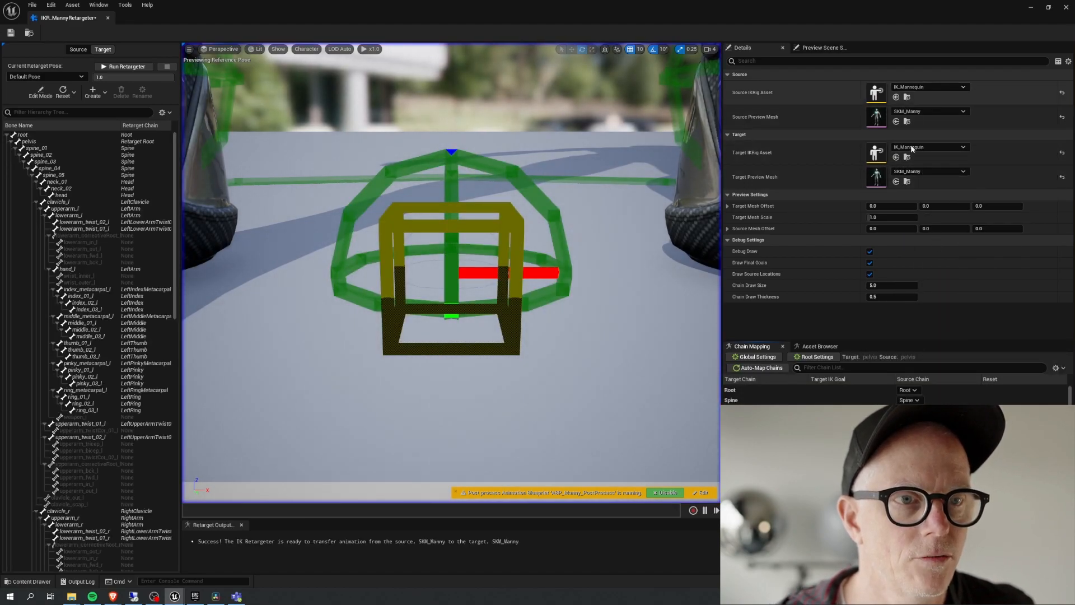
click(925, 173)
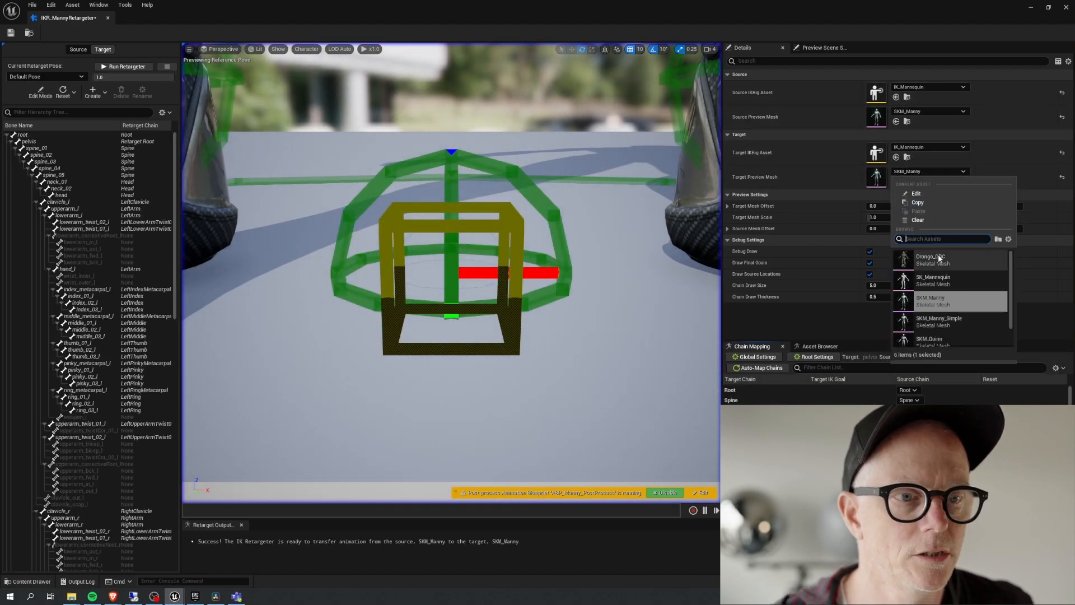
click(933, 259)
scroll(519, 294, down, 5)
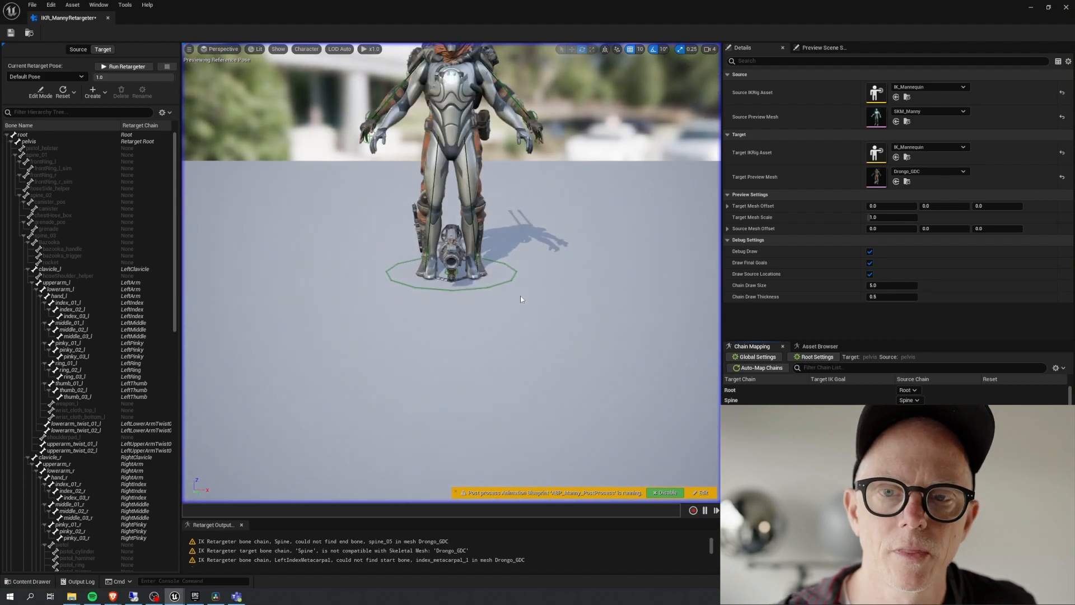
middle_drag(533, 284, 566, 378)
alt+drag(532, 284, 560, 284)
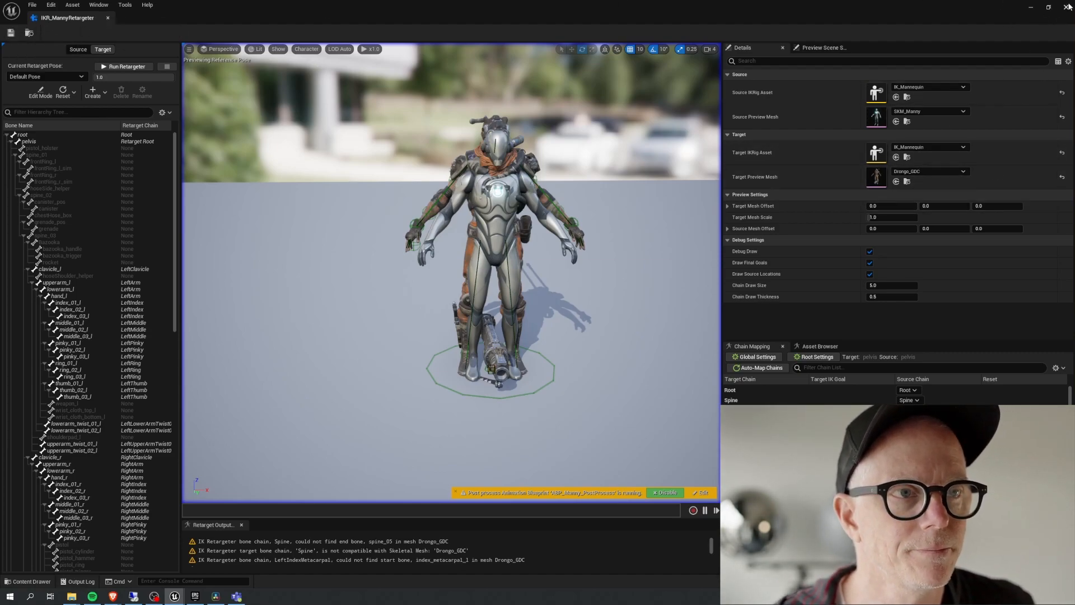
click(108, 19)
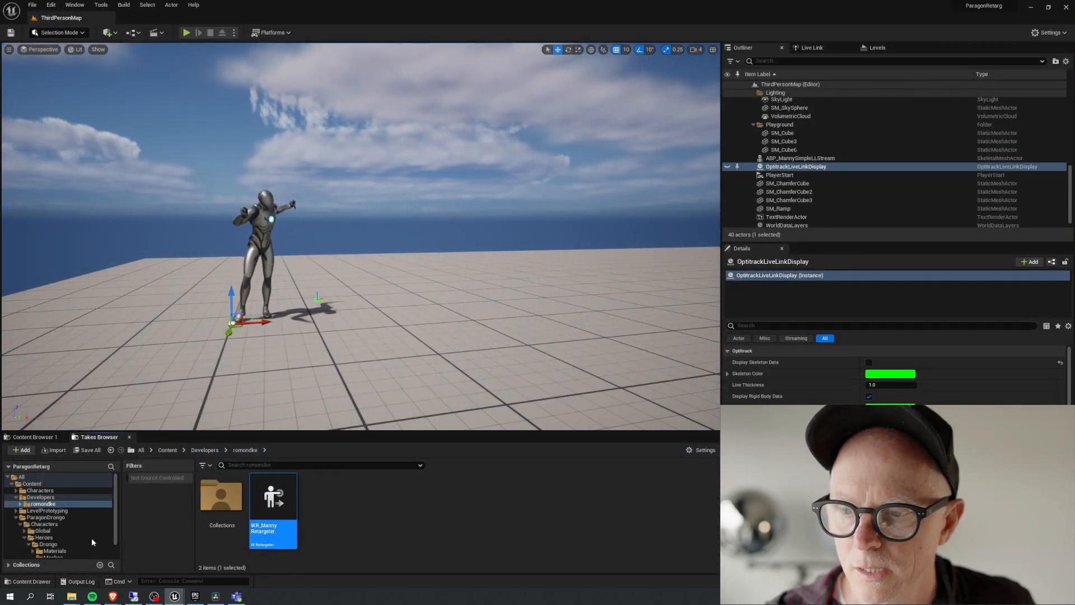
- Create an Anim Blueprint from Drongo_GDC in Drongo's Meshes folder and name it ABP_Drongo_Retarg
scroll(71, 541, down, 2)
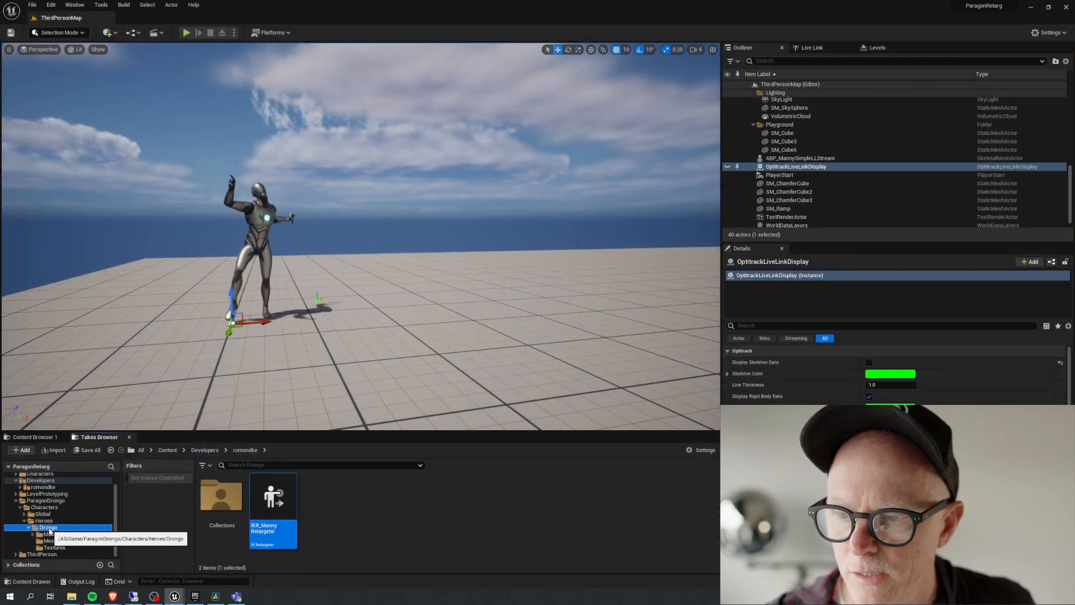
click(50, 528)
click(56, 543)
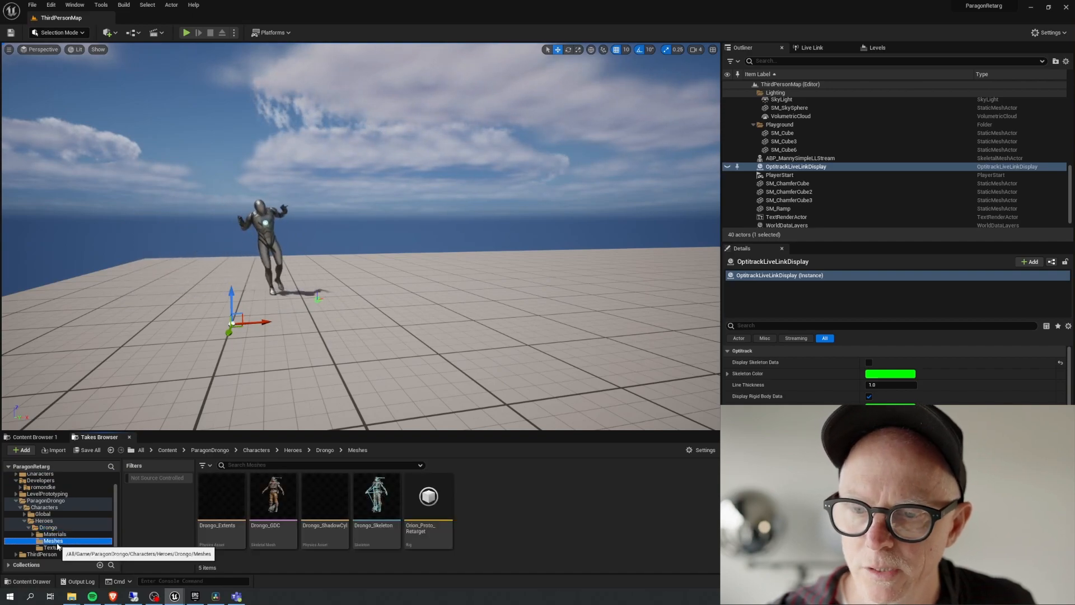
click(280, 507)
right_click(282, 508)
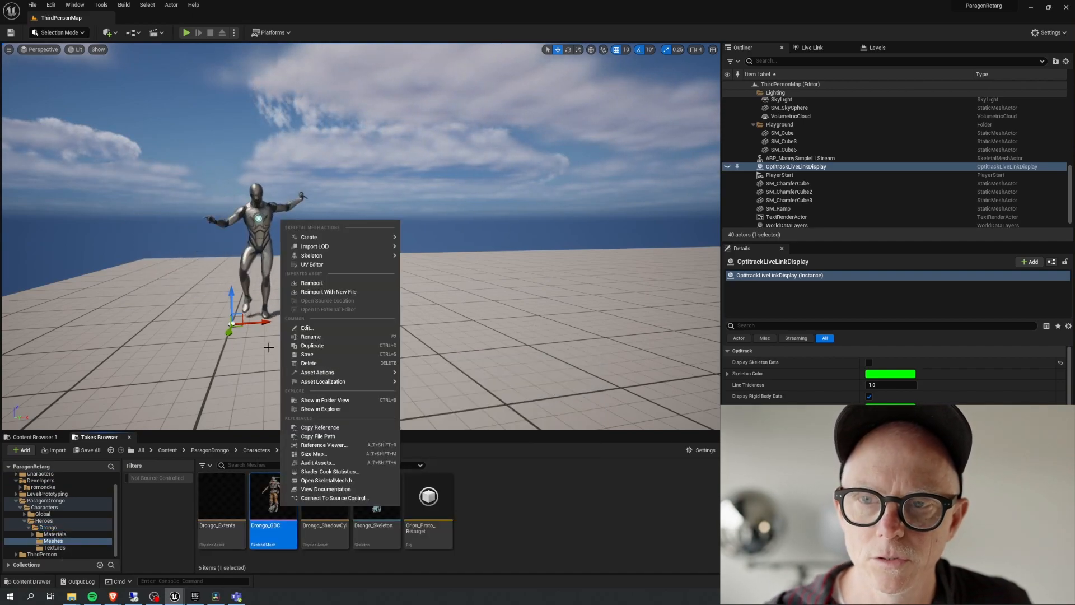
mouse_move(328, 239)
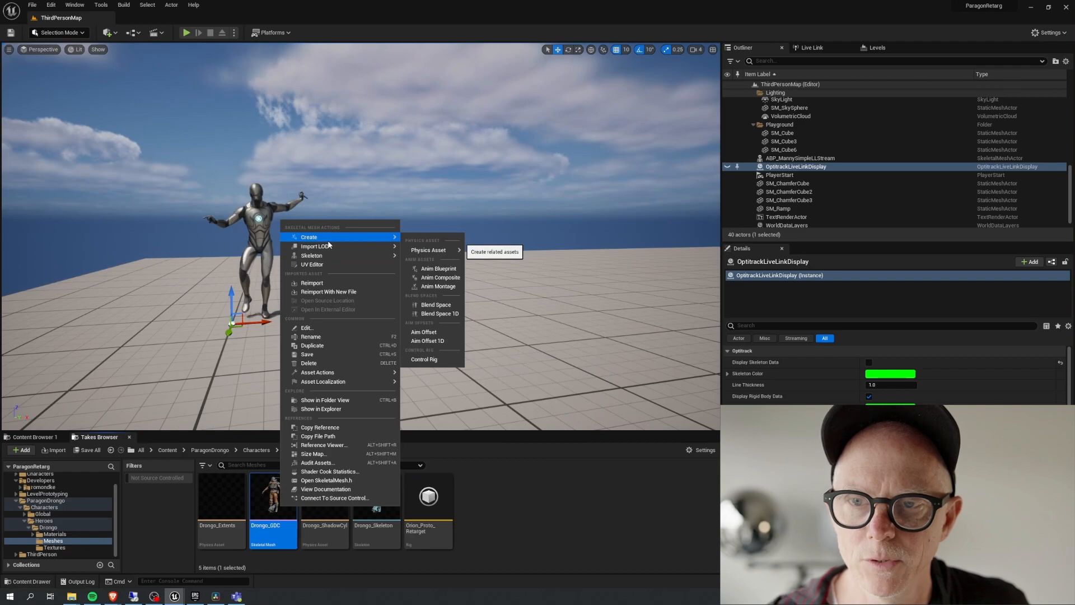
click(439, 270)
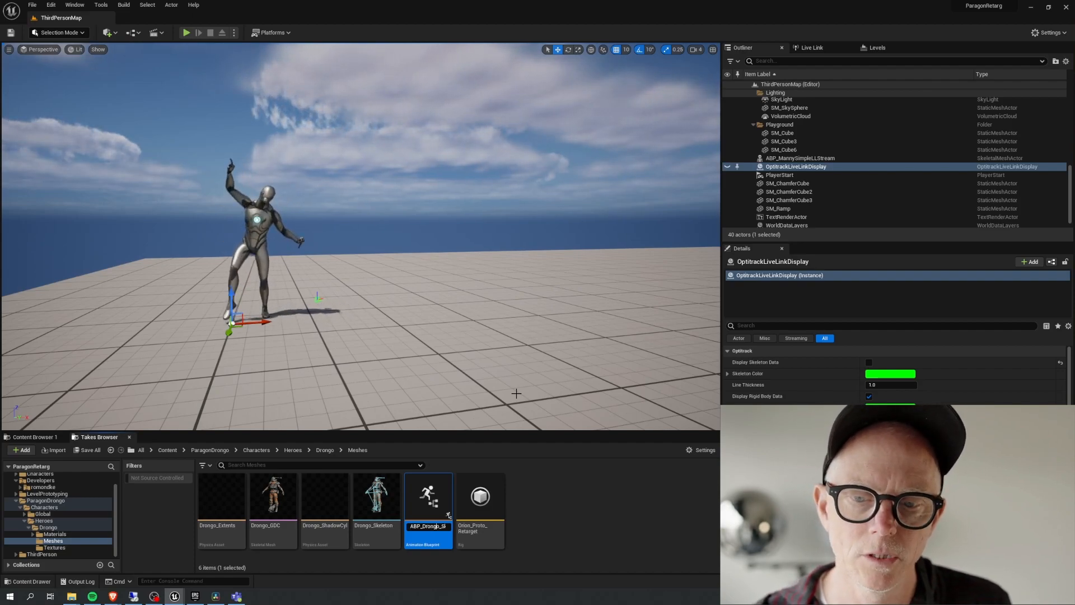
text(k)
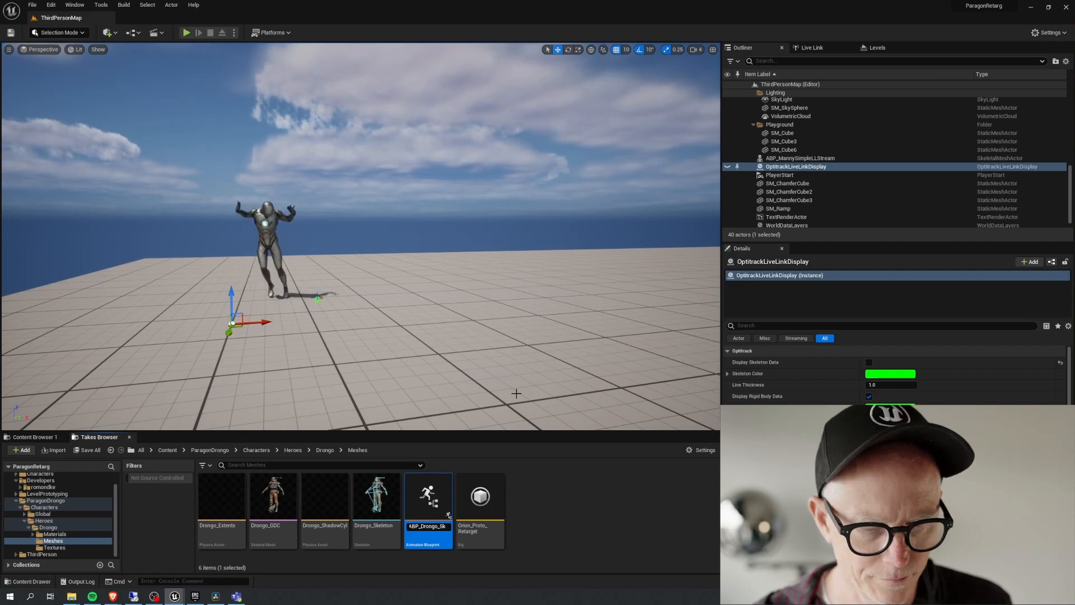
key(shift+End)
text(Retarg)
key(Return)
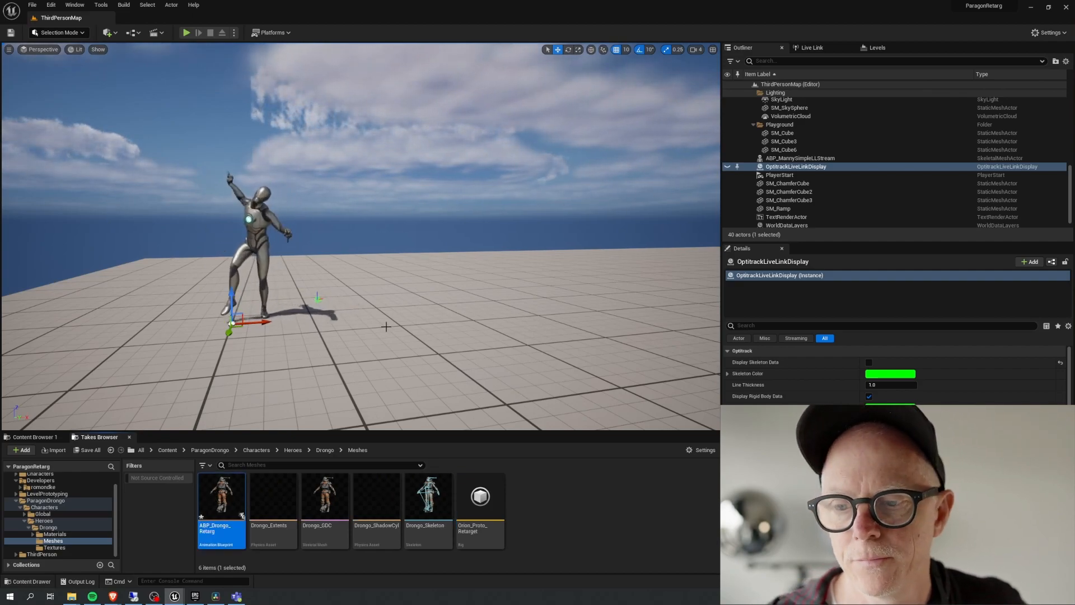
- In ABP_Drongo_Retarg's AnimGraph, add a Retarget Pose From Mesh node, connect it to Output Pose, and open its IKRetargeter Asset choices
double_click(221, 498)
right_drag(362, 302, 386, 331)
right_drag(346, 268, 421, 203)
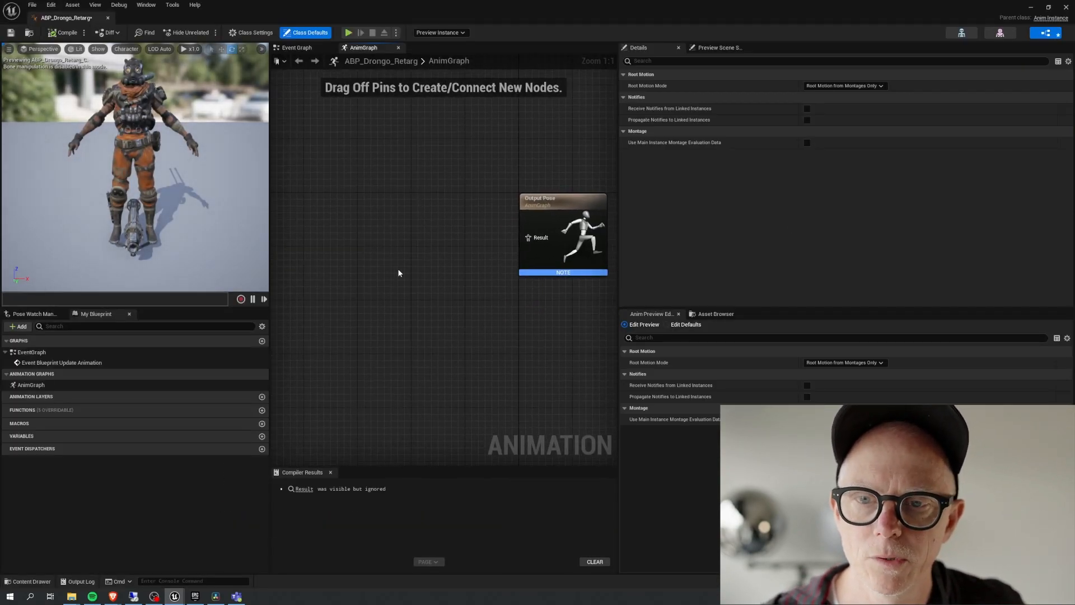
right_click(398, 273)
text(ret)
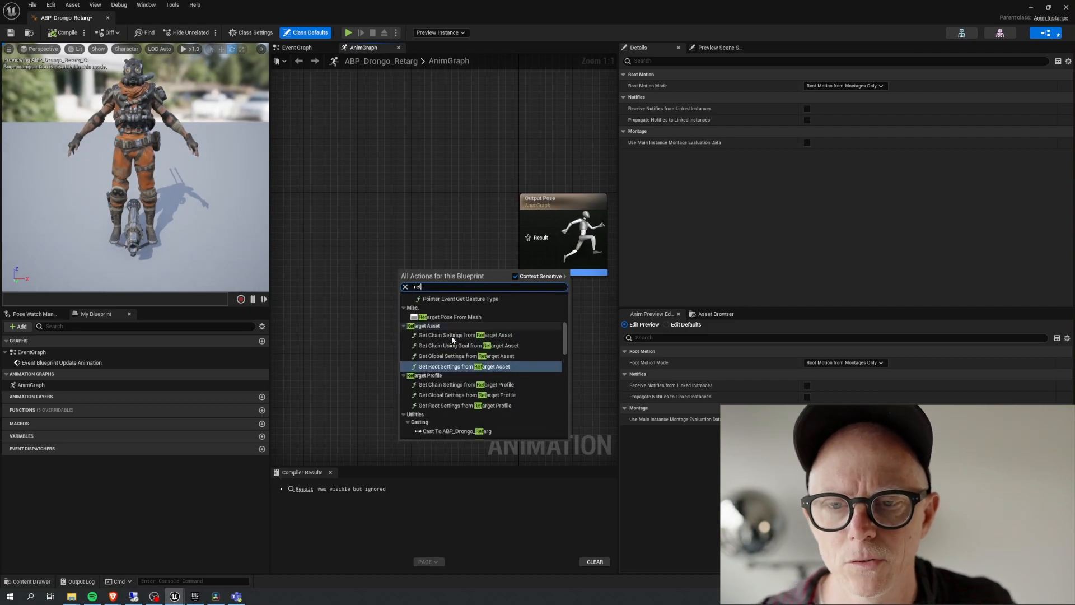
click(446, 317)
drag(449, 274, 492, 247)
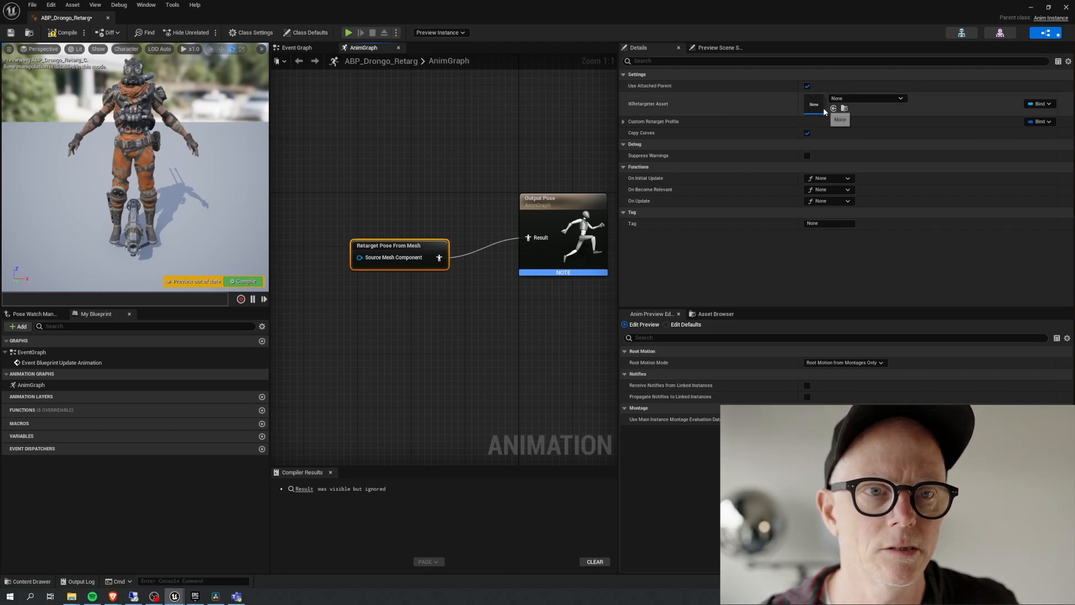
click(865, 98)
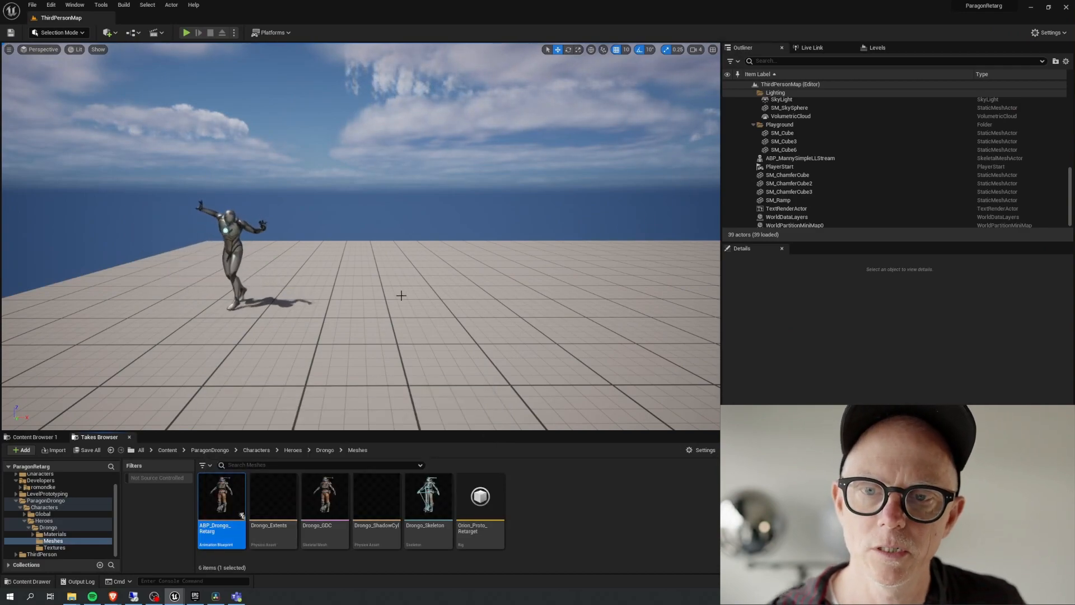
- Place the Drongo_GDC skeletal mesh in the level beside Manny and set its Anim Class to ABP_Drongo_Retarg
drag(324, 515, 345, 372)
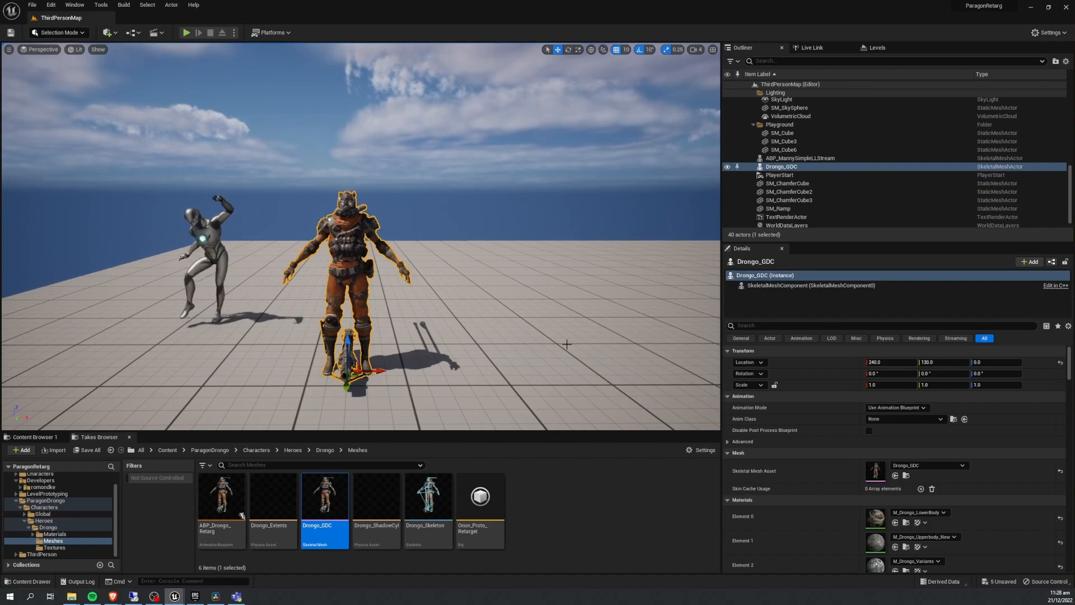
click(903, 418)
click(908, 204)
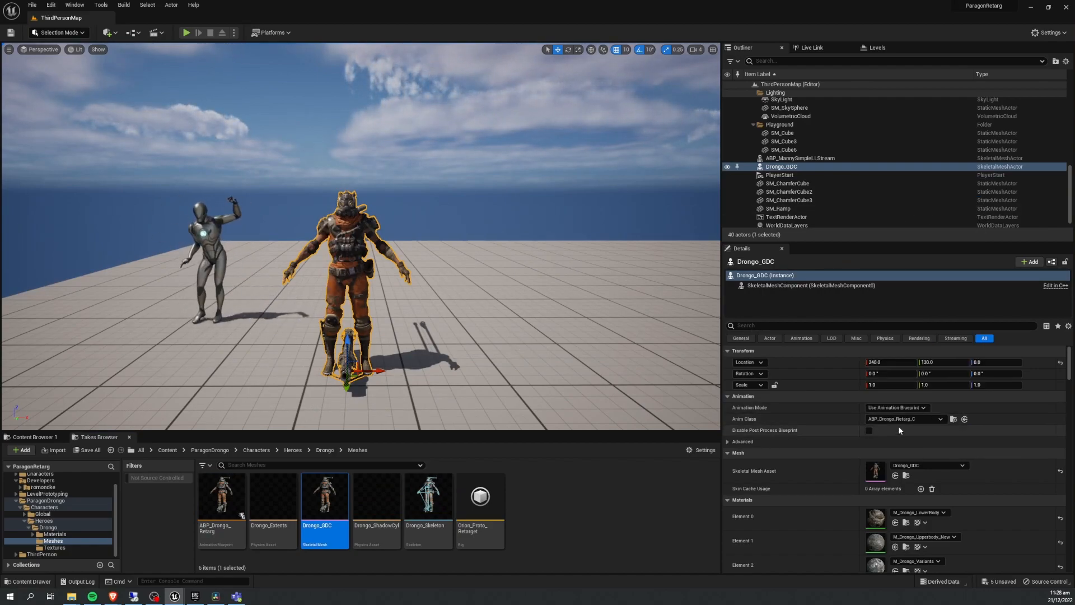
- Try placing the ABP_Drongo_Retarg blueprint directly in the level beside Drongo_GDC, and delete that second character
drag(222, 495, 491, 365)
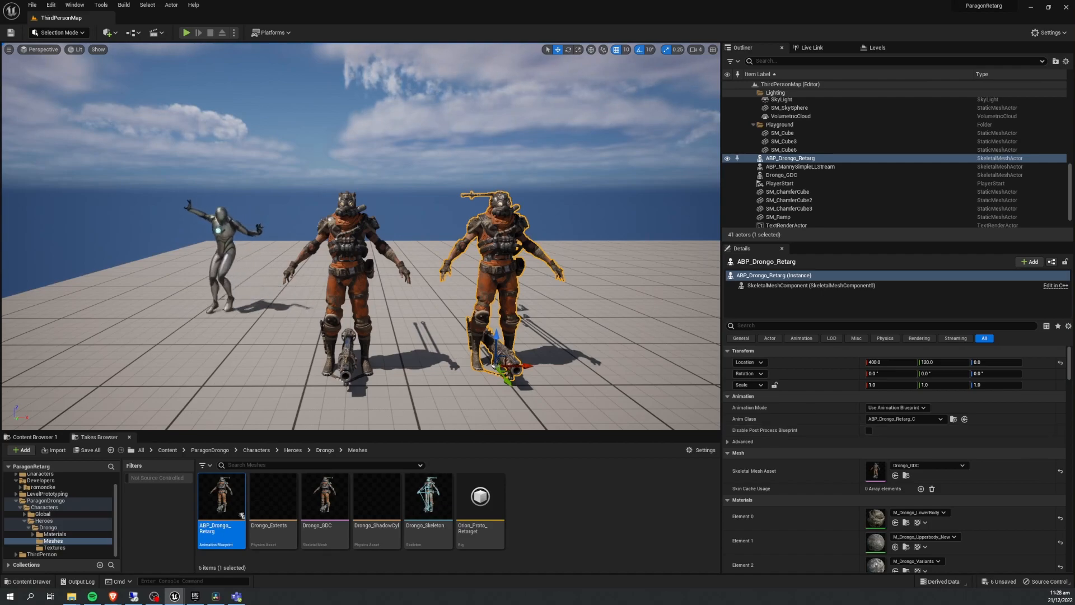
key(Delete)
- Attach the Drongo_GDC actor to ABP_MannySimpleLLStream as its child, with None as the socket, and reselect Drongo_GDC
click(340, 271)
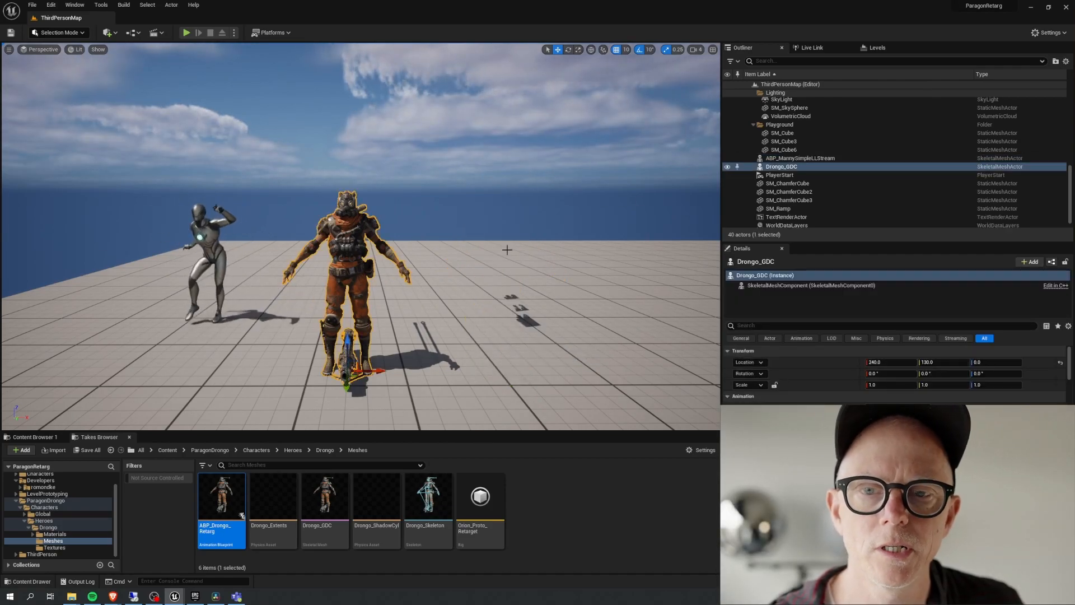
click(784, 168)
drag(784, 170, 809, 161)
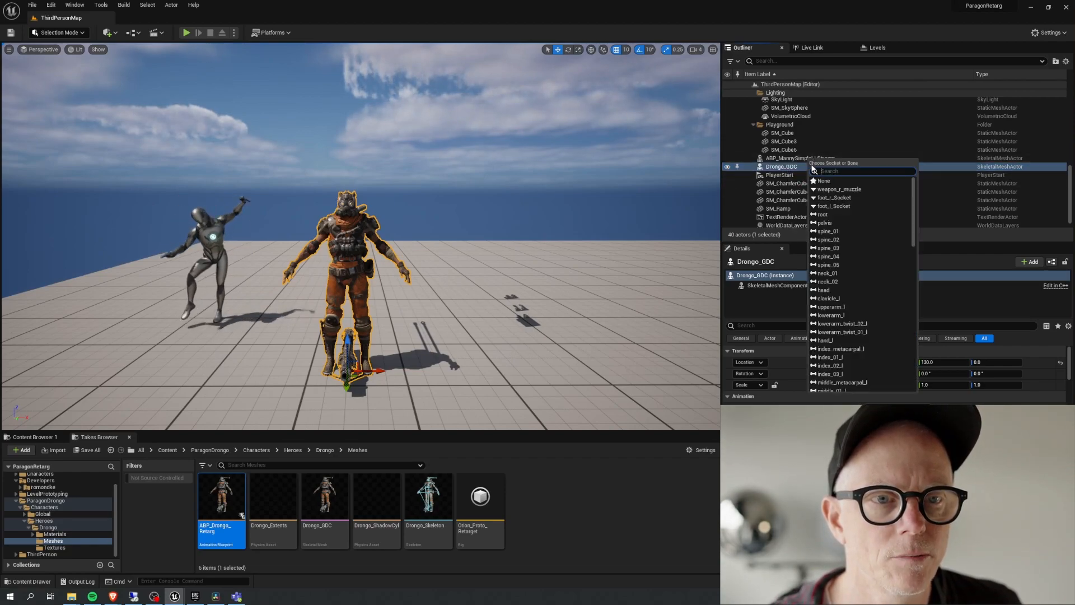
click(822, 180)
click(785, 159)
click(790, 167)
click(790, 159)
click(790, 167)
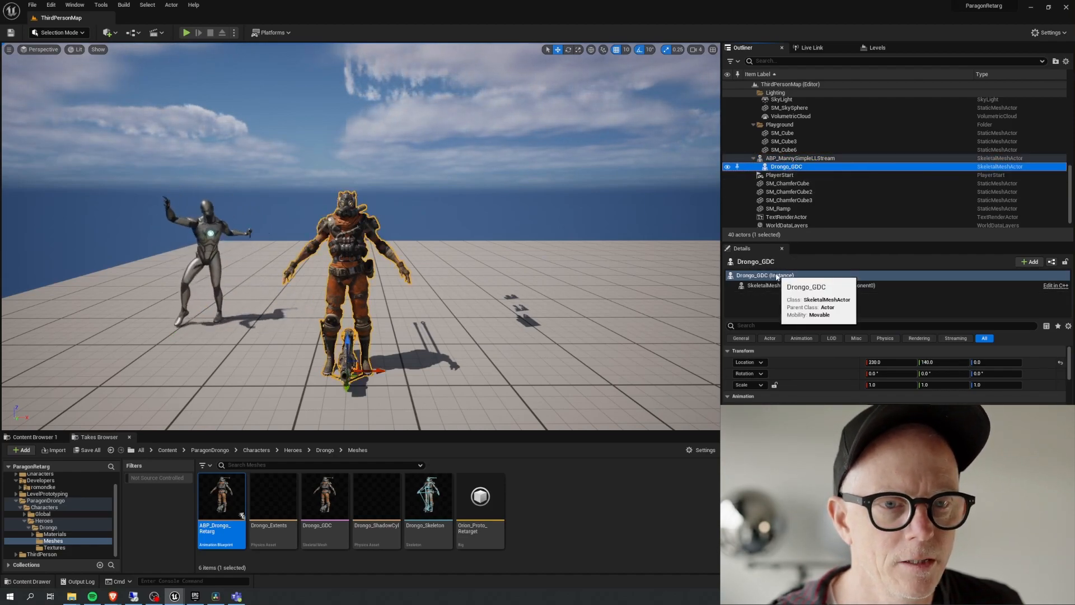
- Add a Live Link Skeletal Animation component to the Drongo_GDC actor
click(1030, 262)
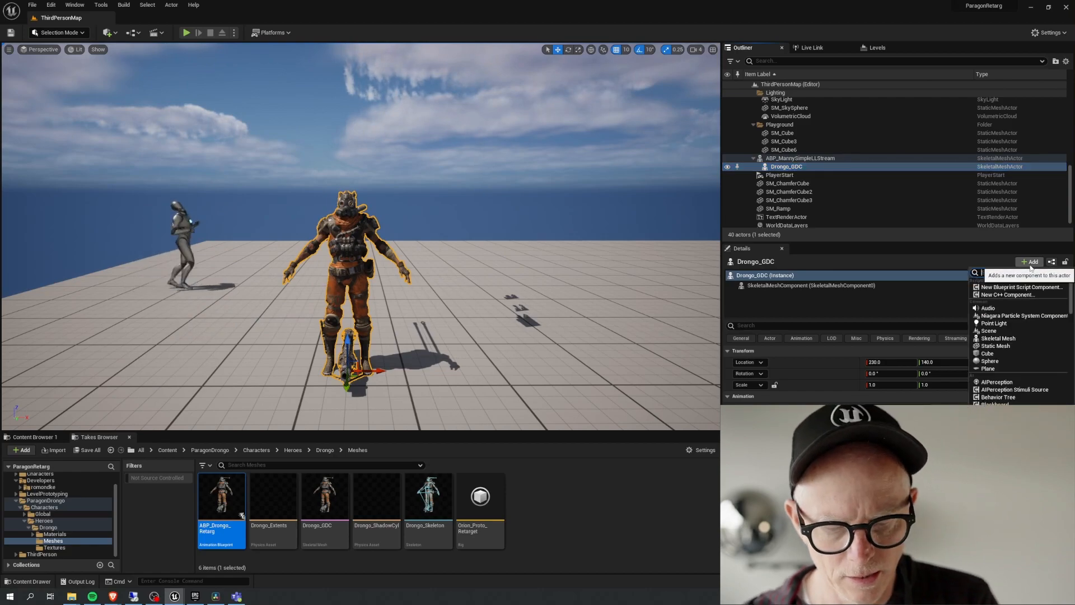
text(live link)
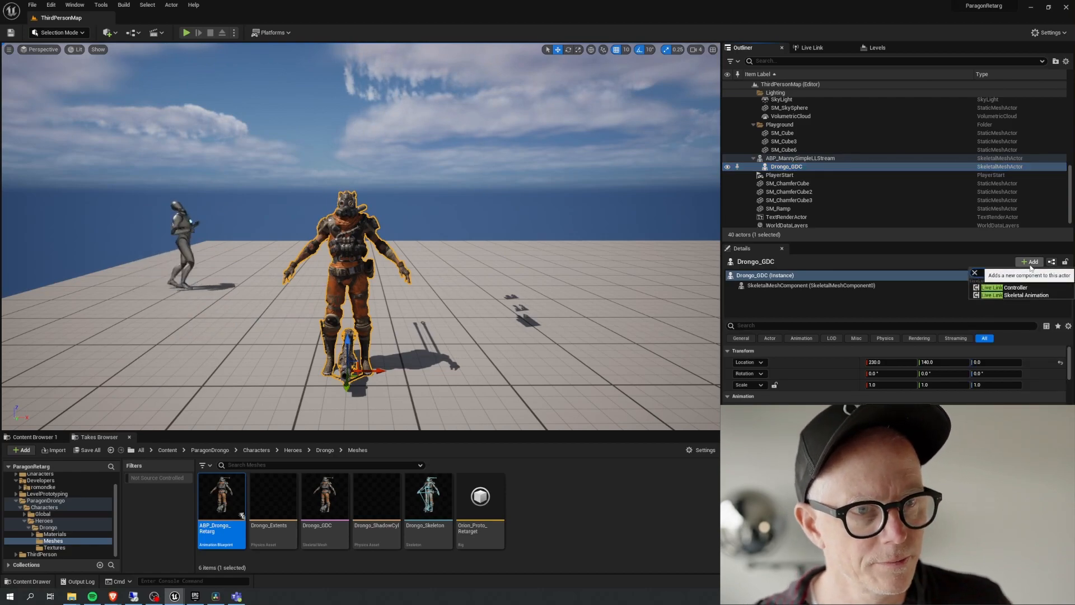
click(1047, 296)
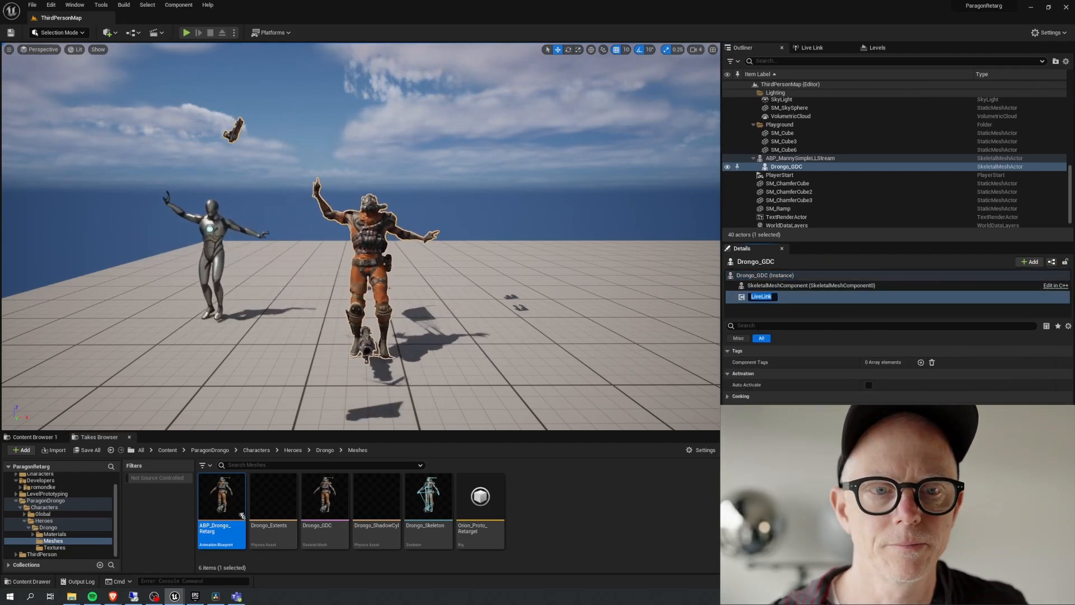
- Hide only the Manny source character by disabling the Visible rendering property of ABP_MannySimpleLLStream, and inspect the retargeted Drongo
click(747, 157)
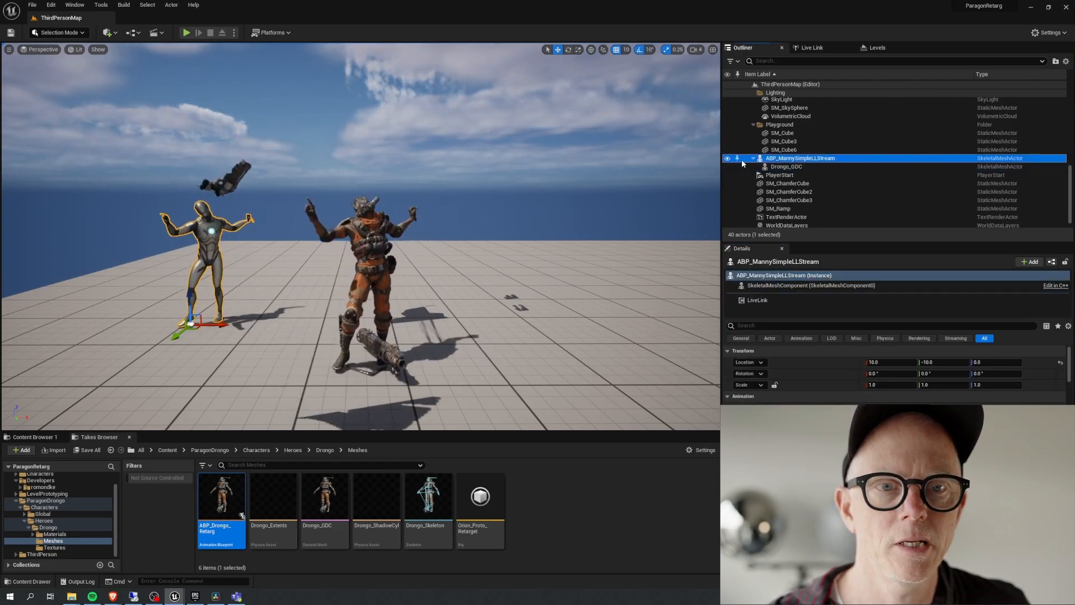
click(727, 159)
click(727, 160)
click(727, 159)
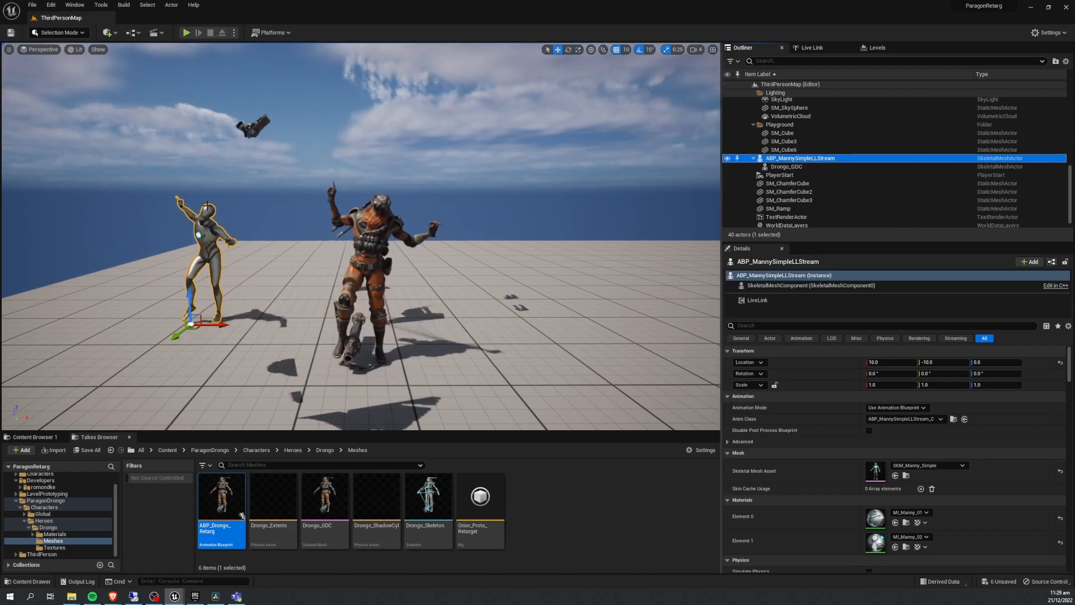
click(763, 327)
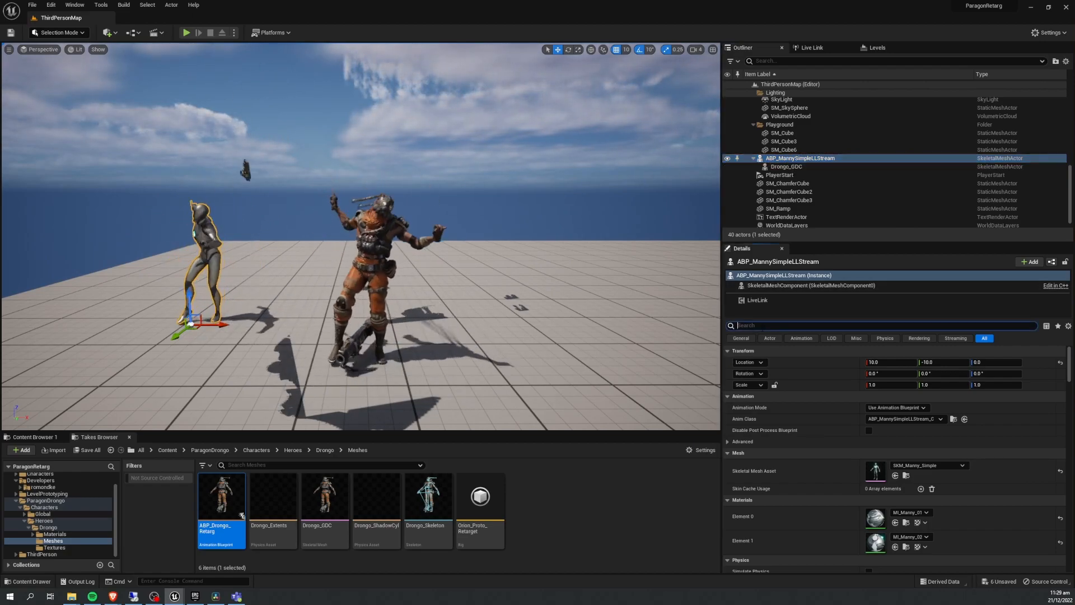
text(vis)
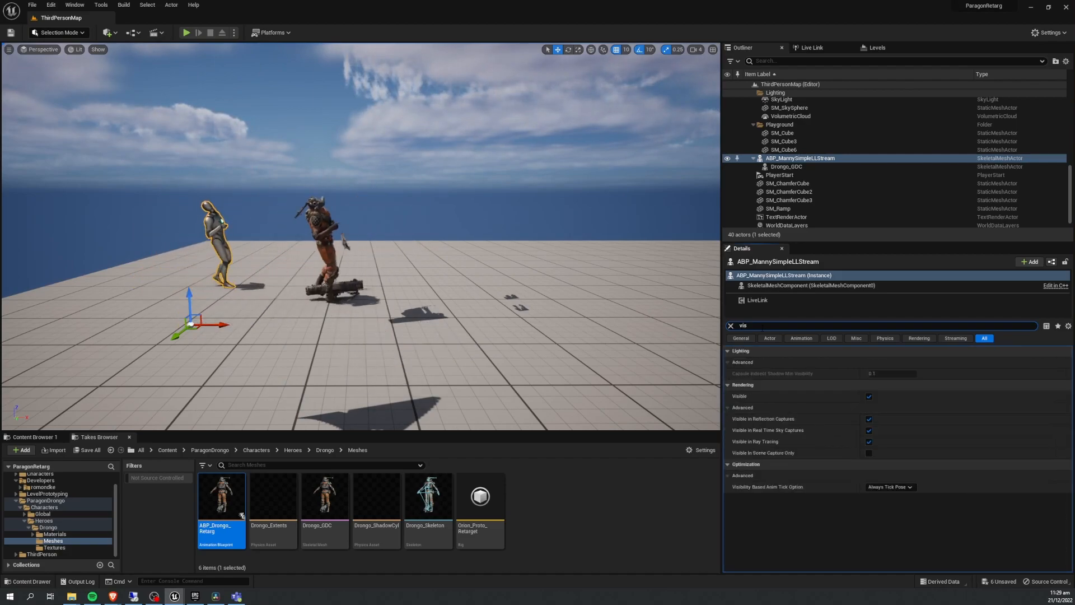
click(868, 396)
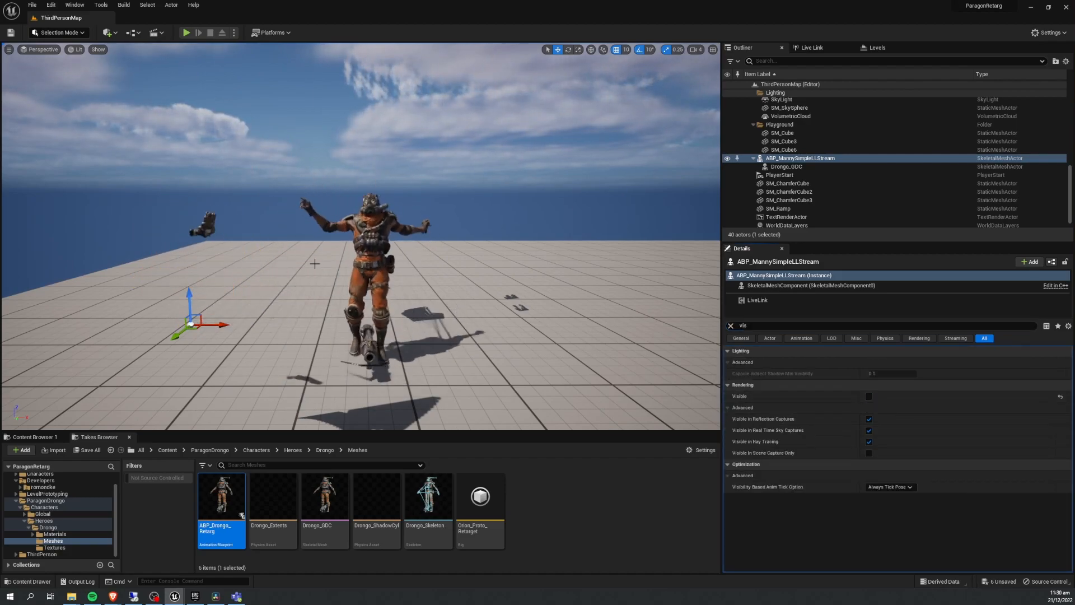
alt+drag(297, 328, 285, 337)
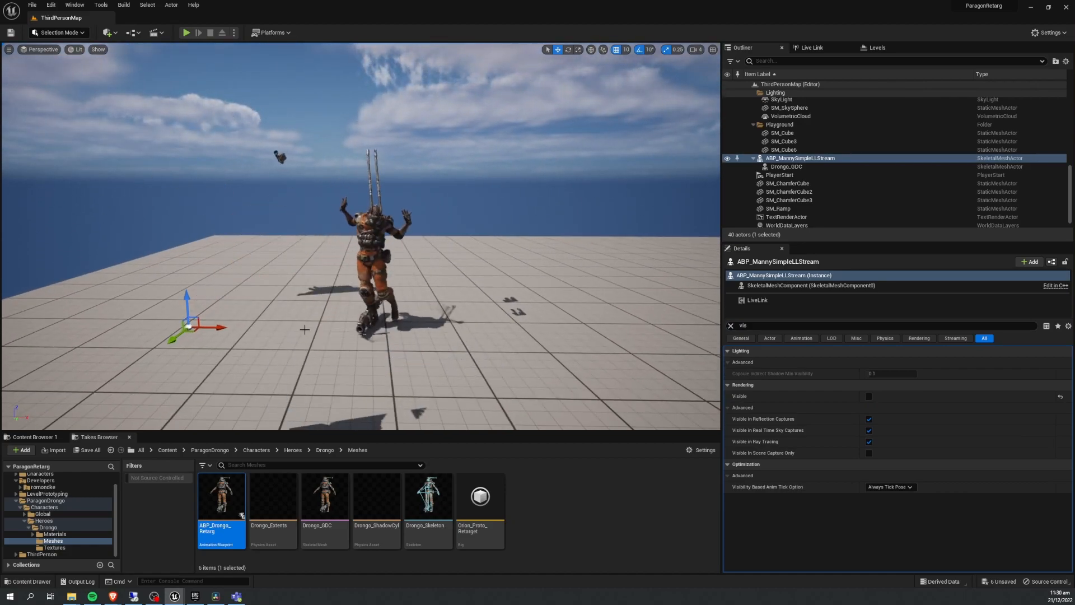
alt+right_drag(457, 281, 504, 281)
alt+middle_drag(457, 281, 486, 252)
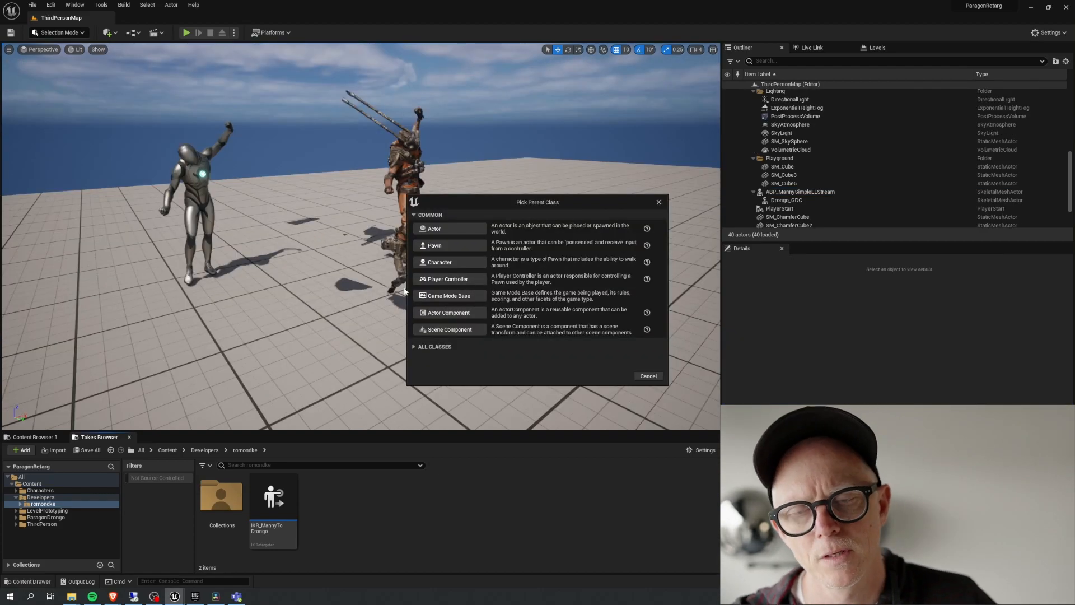
- Create a Blueprint class with Actor as parent in the personal Developers subfolder and name it BP_RetargActor
click(481, 250)
text(BP_)
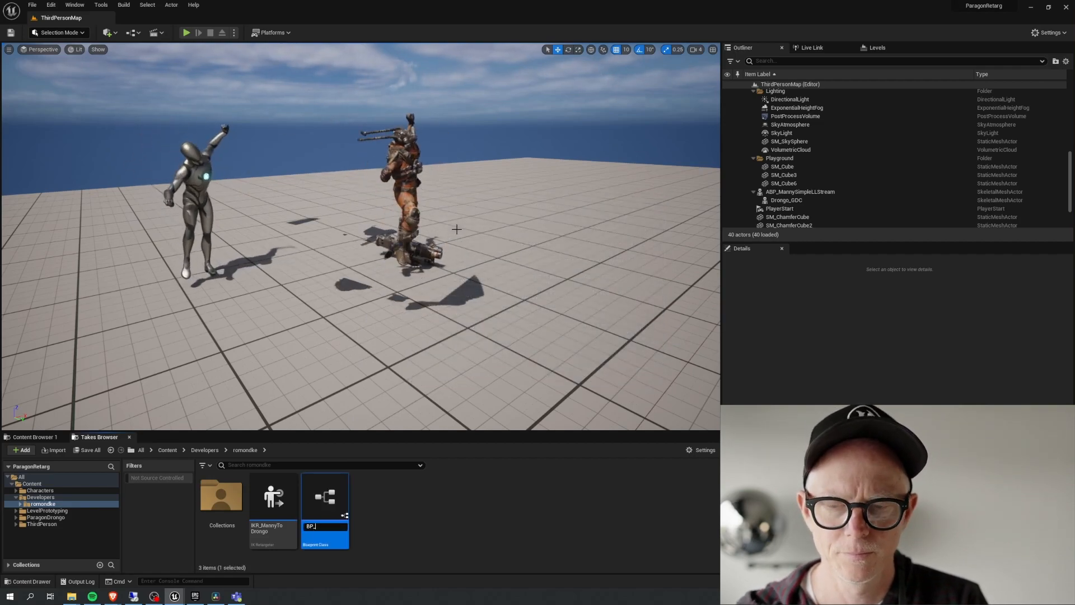
text(RetargActor)
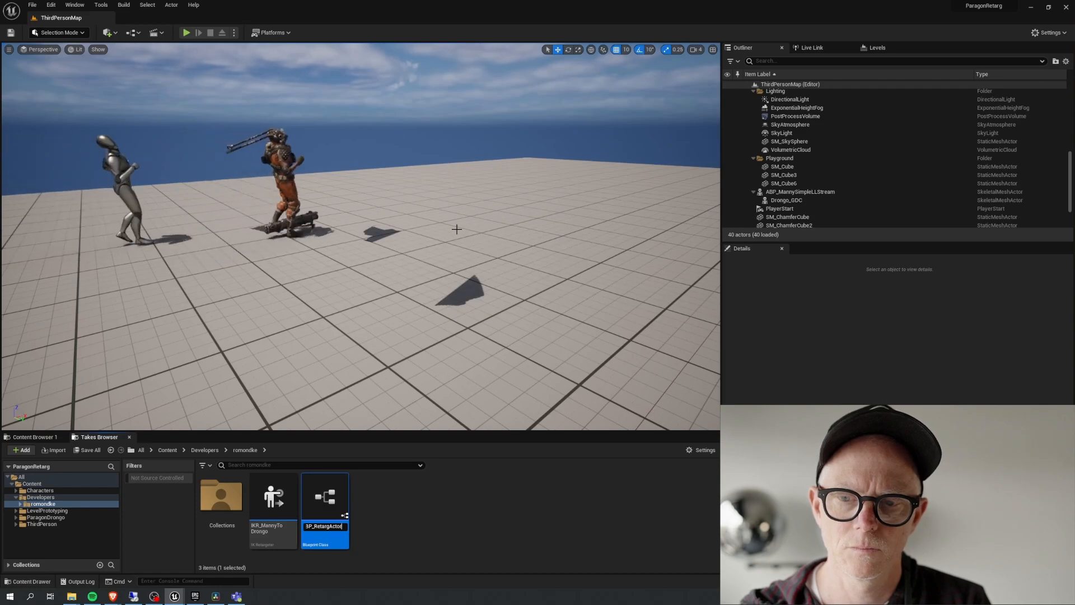
key(Return)
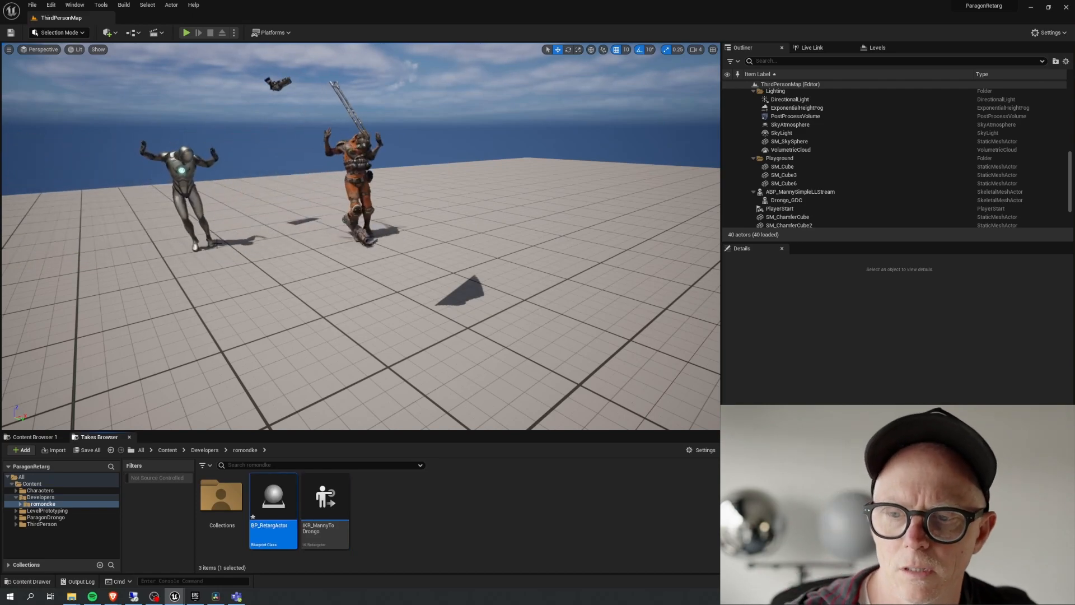
- Open BP_RetargActor and add a Skeletal Mesh component named SourceSkeletalMesh
double_click(263, 491)
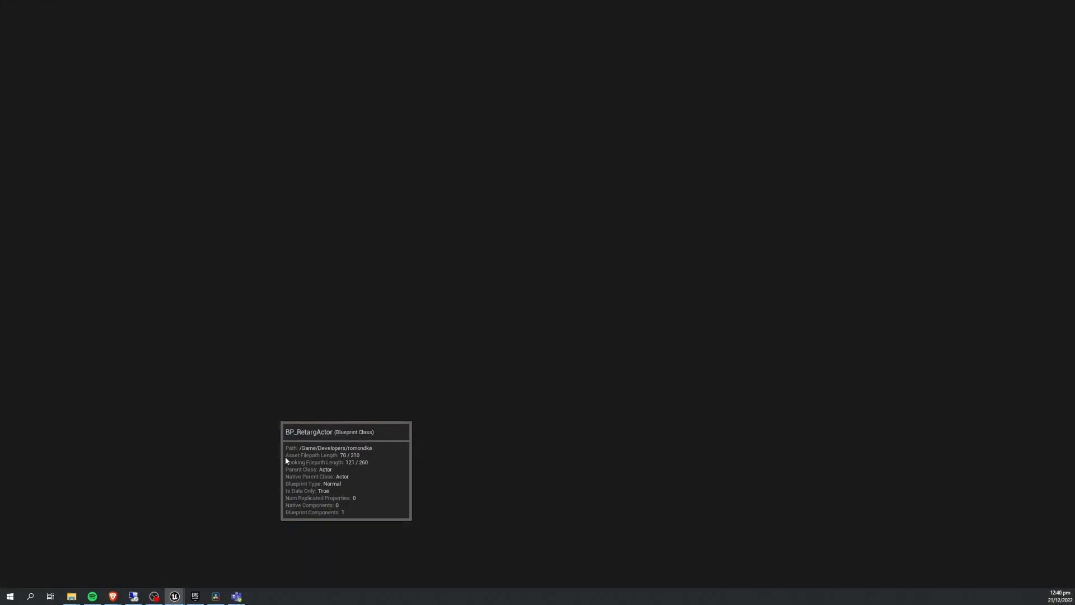
click(20, 59)
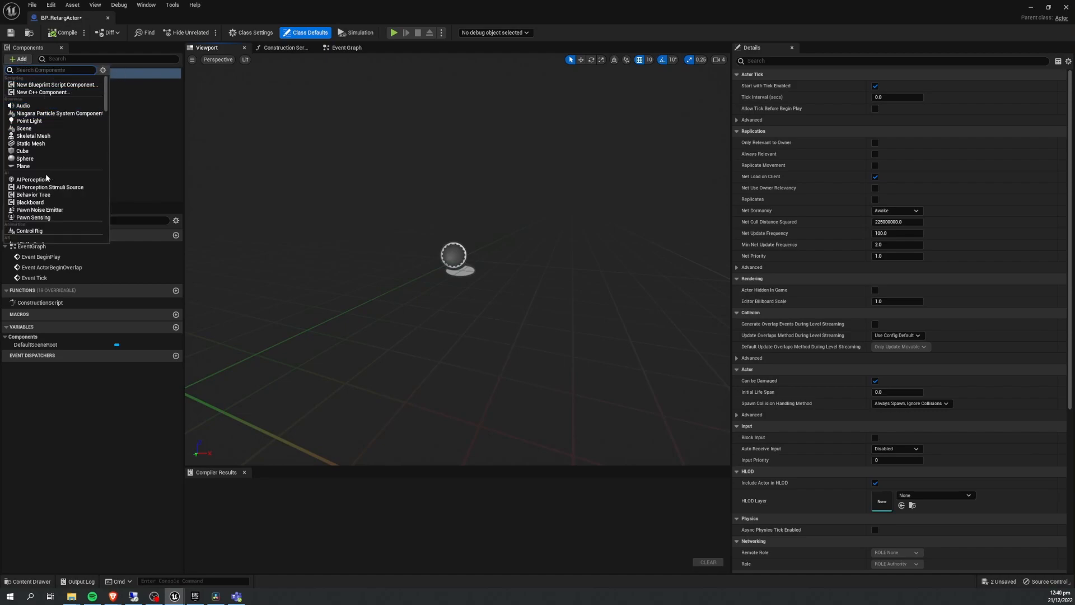
click(42, 136)
key(Home)
text(Source)
key(Return)
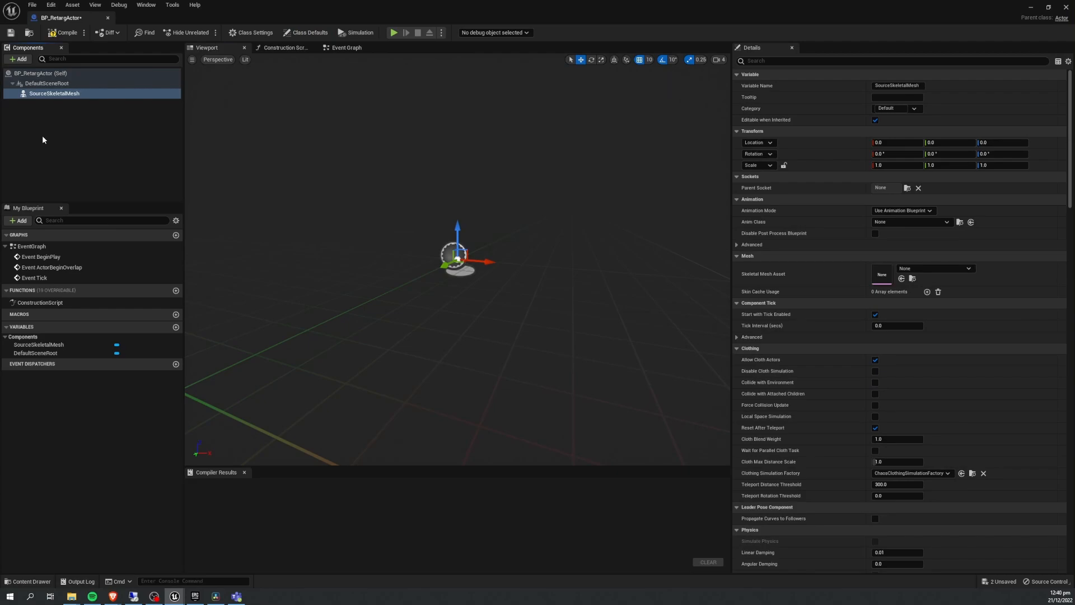
- Add a second Skeletal Mesh component under SourceSkeletalMesh and name it TargetSkeletalMesh
click(22, 59)
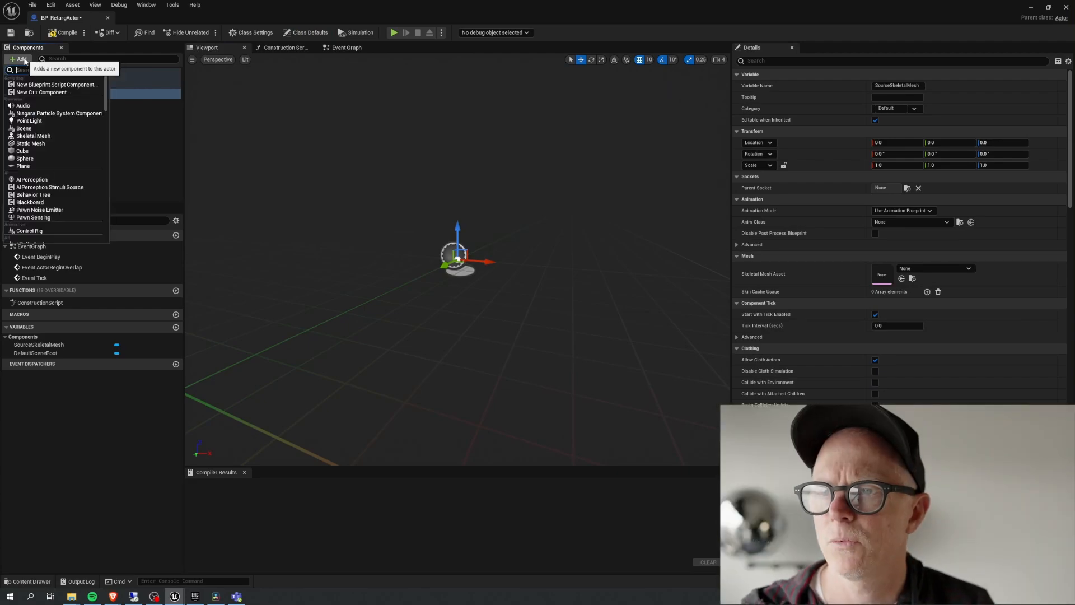
click(33, 135)
key(Home)
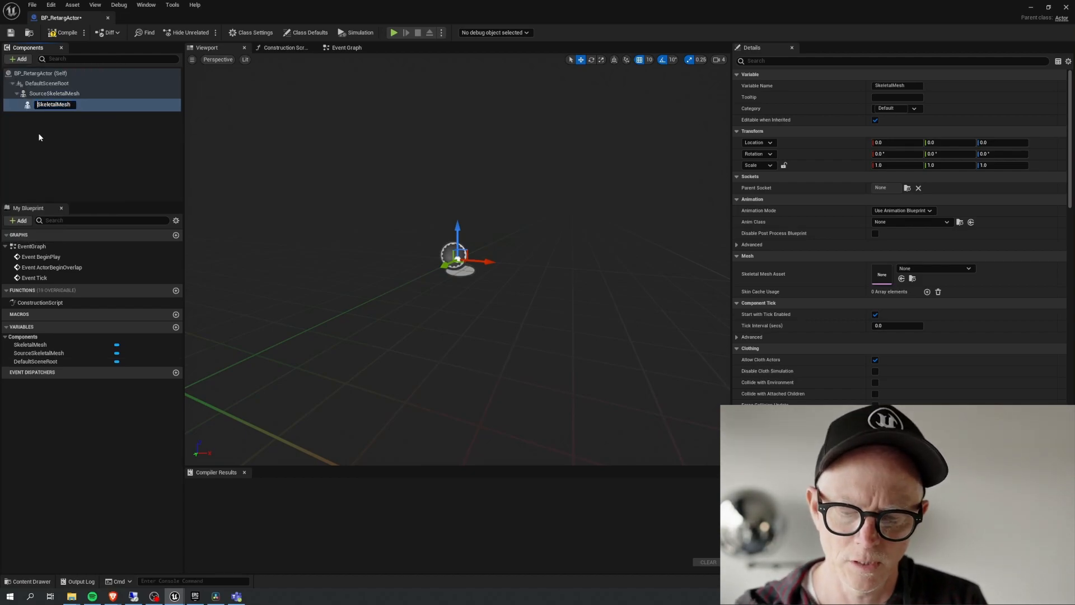
text(Target)
key(Return)
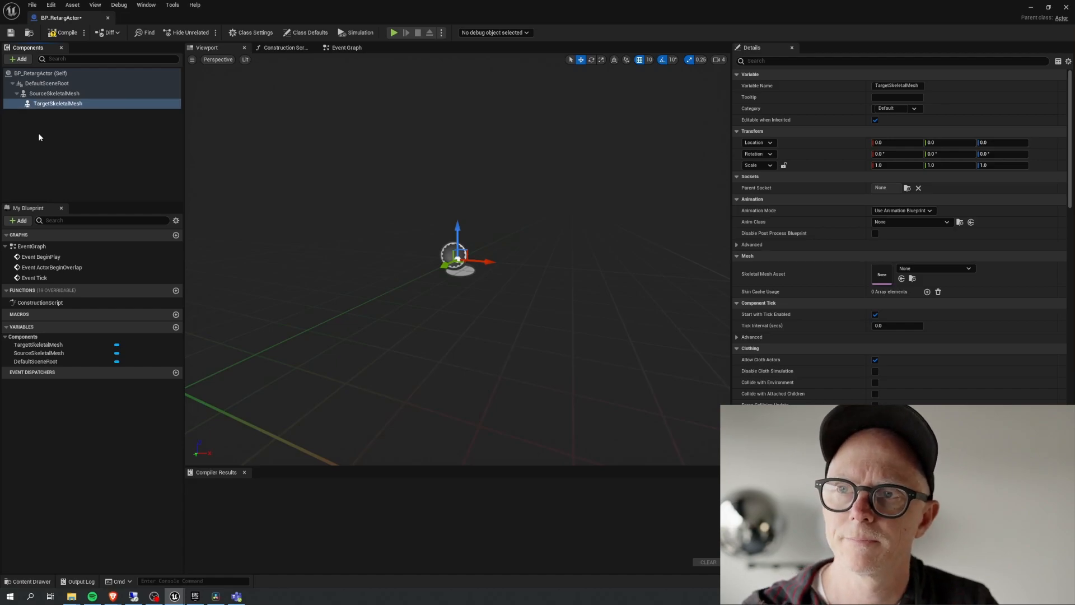
- Set SourceSkeletalMesh's Anim Class to ABP_MannySimpleLLStream and its Skeletal Mesh Asset to SKM_Manny_Simple
click(54, 94)
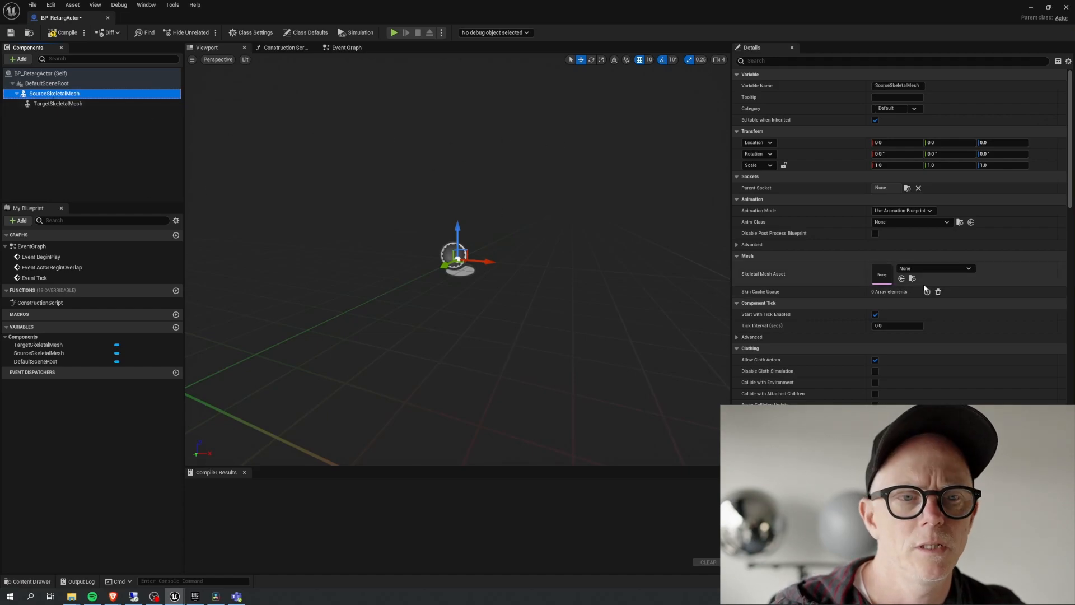
click(916, 221)
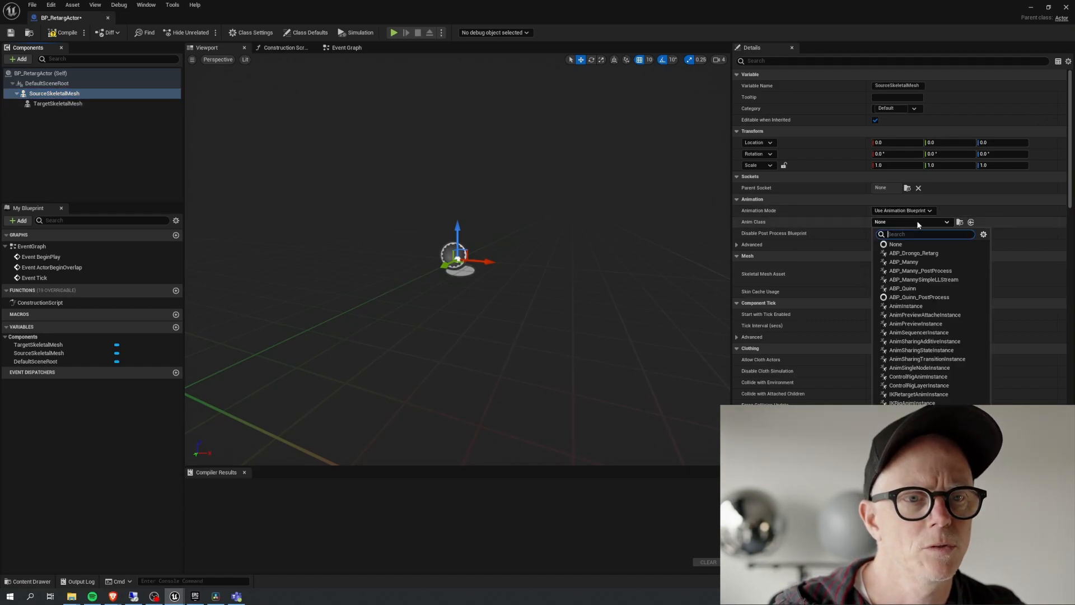
click(929, 280)
click(924, 271)
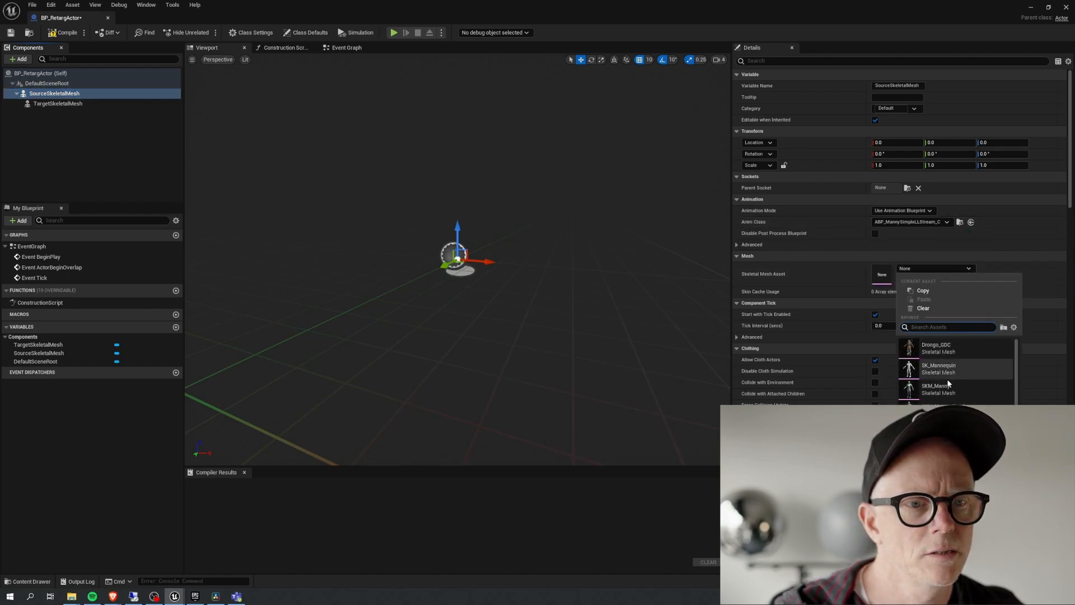
click(947, 407)
mouse_move(586, 173)
middle_down()
mouse_move(585, 252)
mouse_move(585, 172)
middle_up()
scroll(457, 260, down, 4)
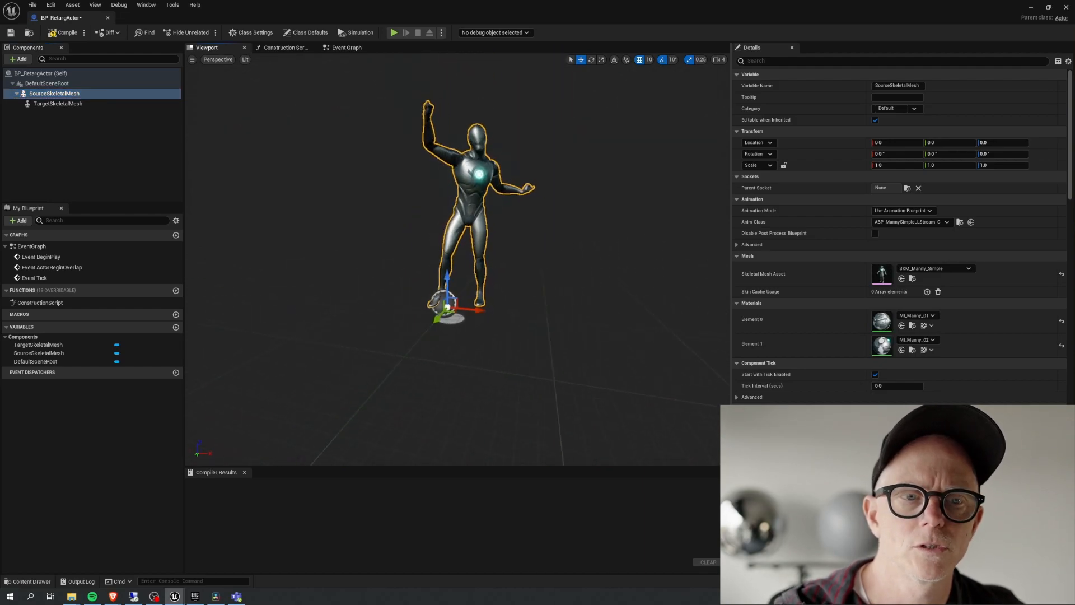
- Set TargetSkeletalMesh's Anim Class to ABP_Drongo_Retarg and its Skeletal Mesh Asset to Drongo_GDC
click(59, 104)
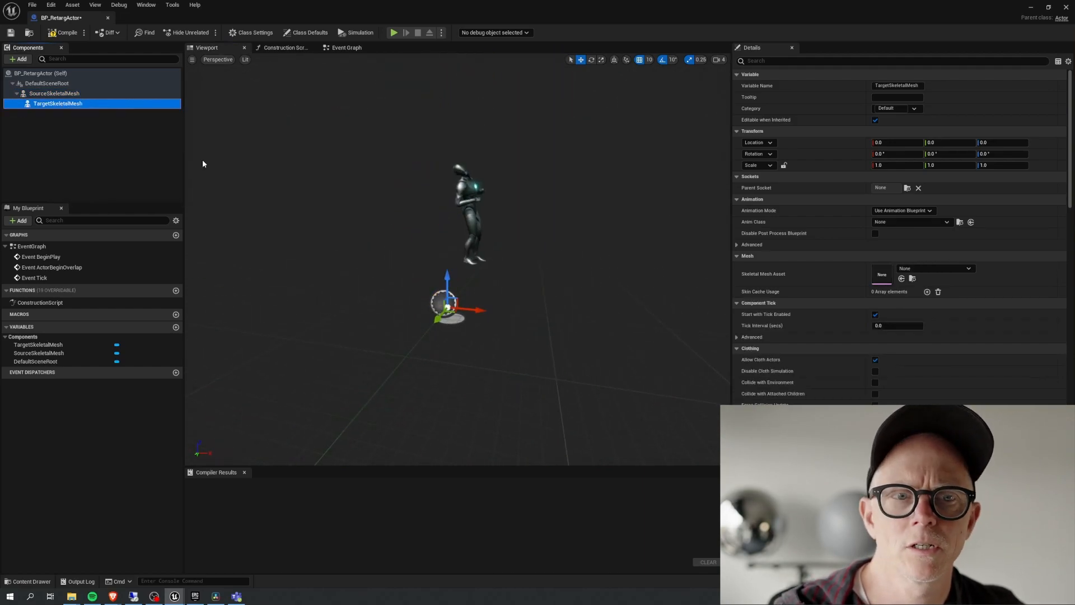
click(908, 222)
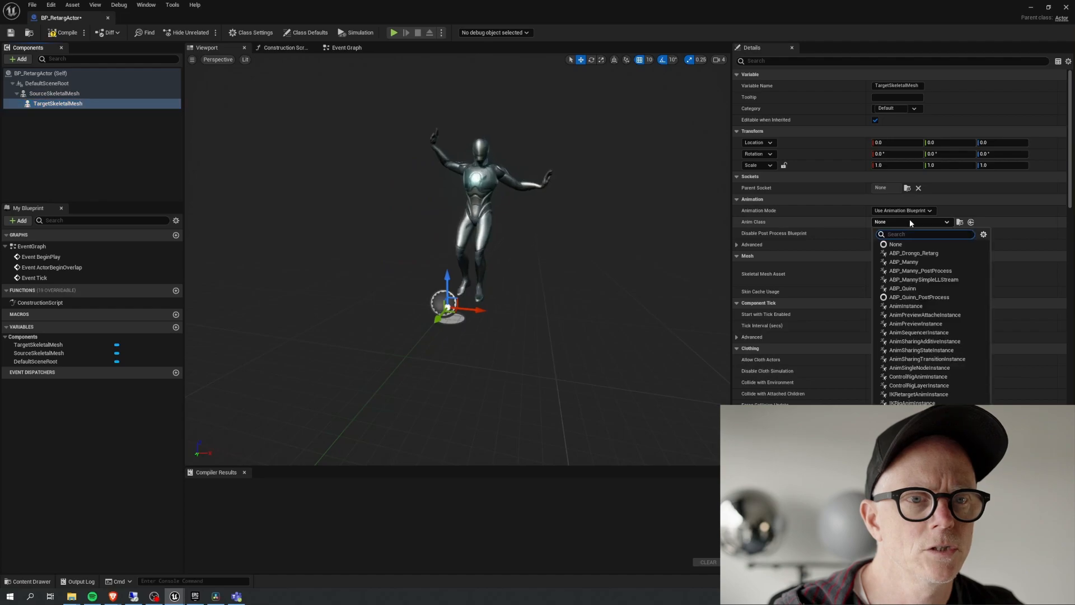
click(921, 254)
click(915, 268)
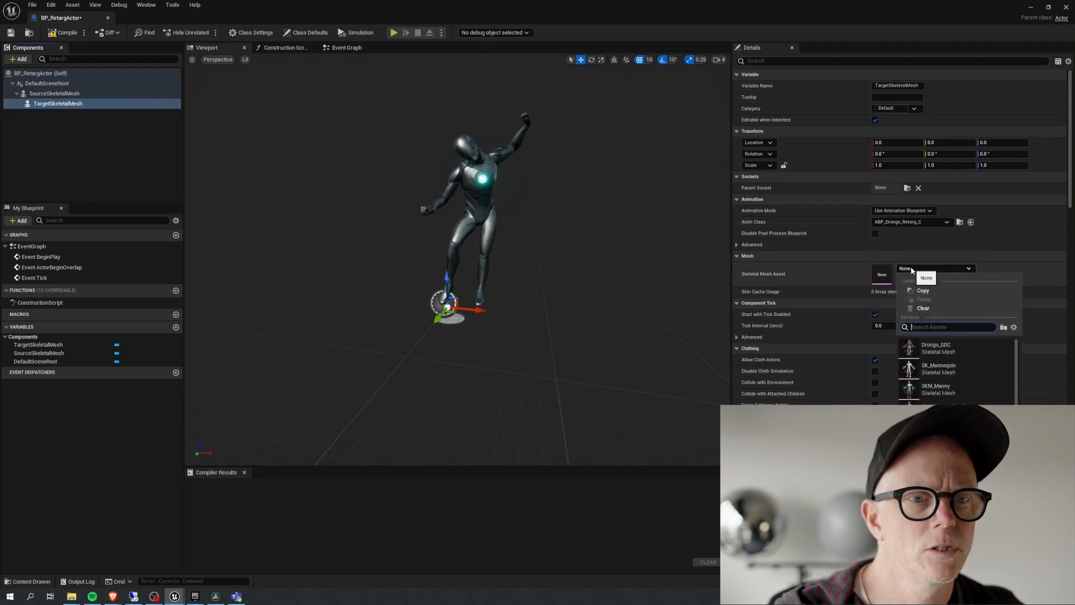
click(948, 345)
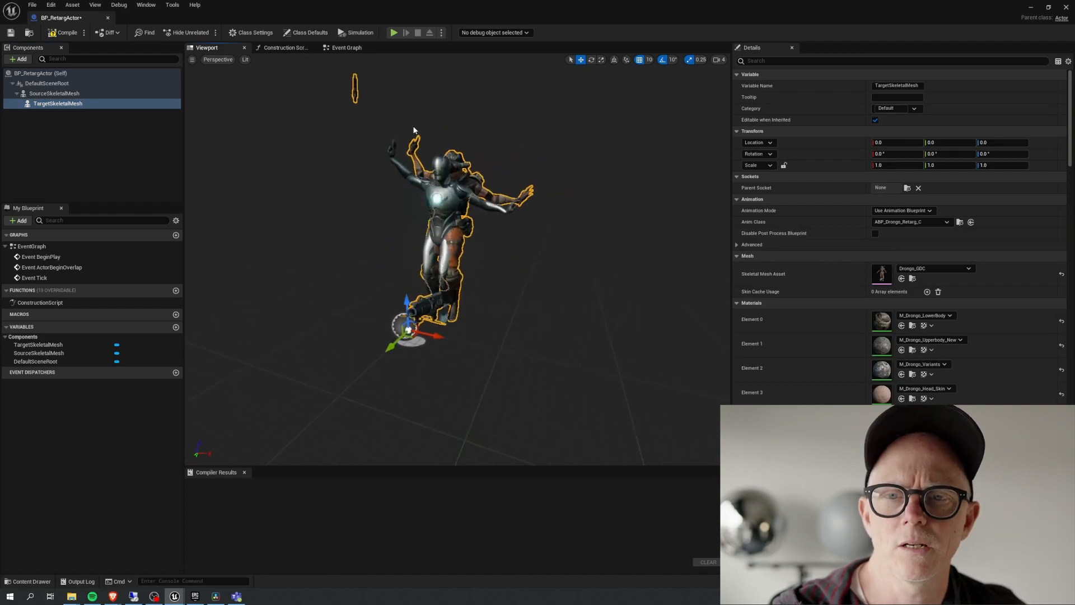
click(70, 134)
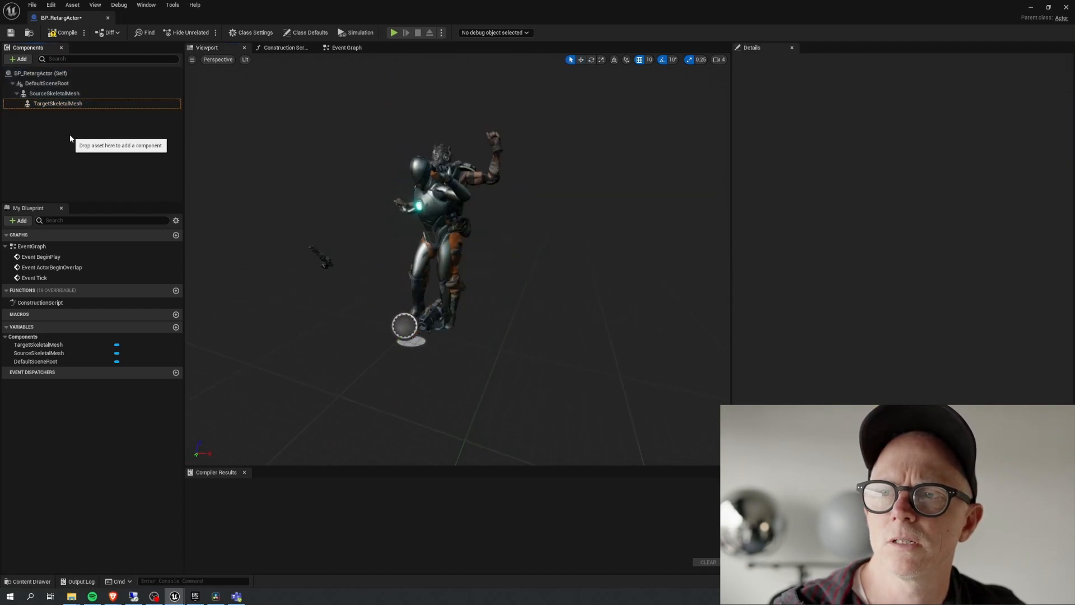
- In the Construction Script, add a Set Visibility node targeting SourceSkeletalMesh and connect it to the script's execution output
click(64, 95)
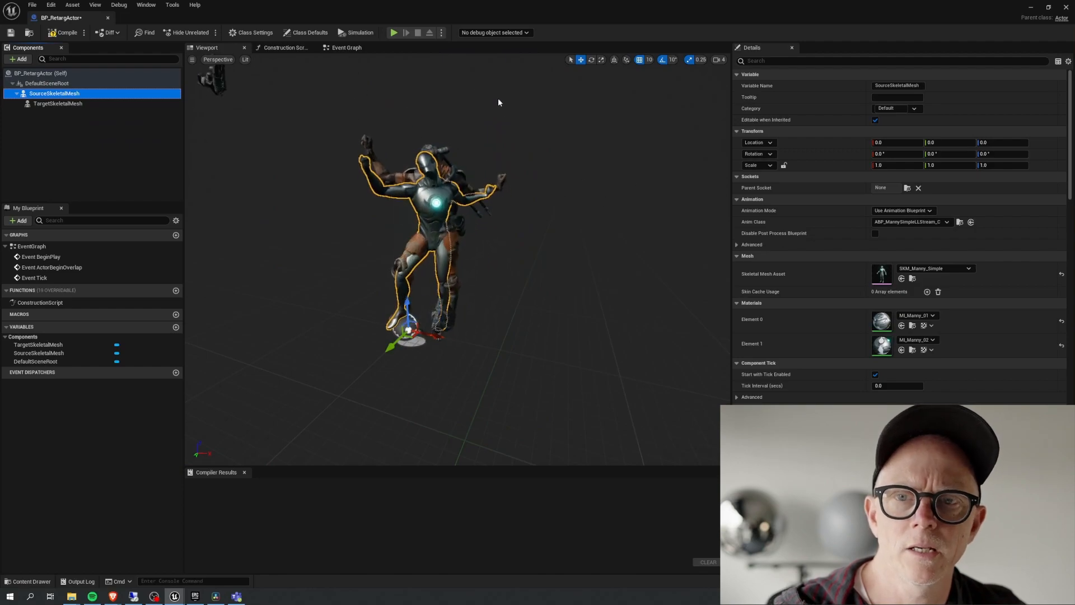
click(283, 48)
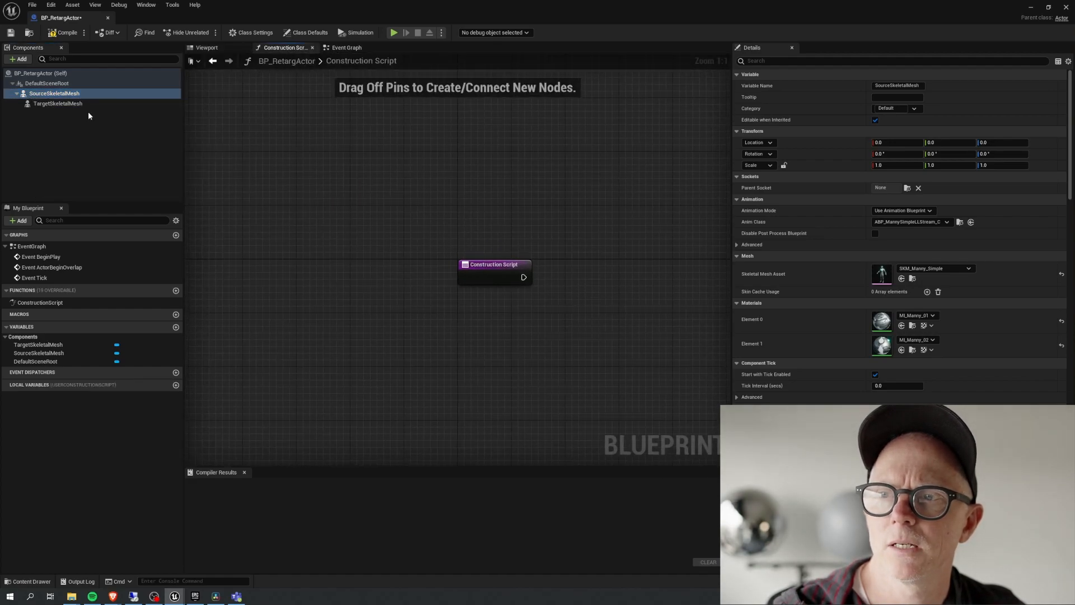
right_drag(595, 232, 430, 206)
drag(55, 94, 234, 177)
drag(397, 271, 549, 229)
text(visib)
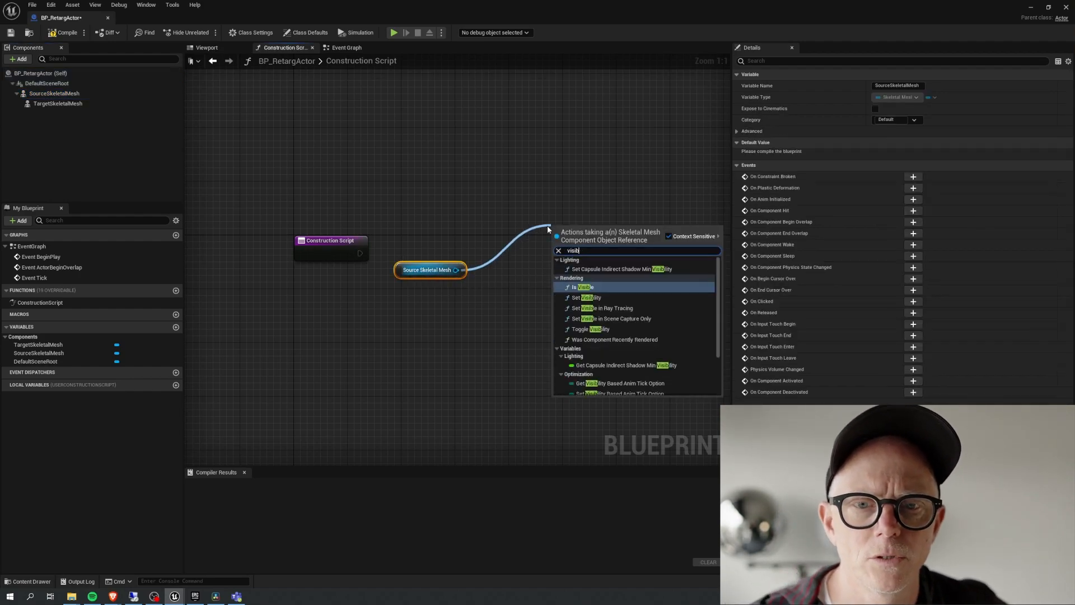
click(599, 296)
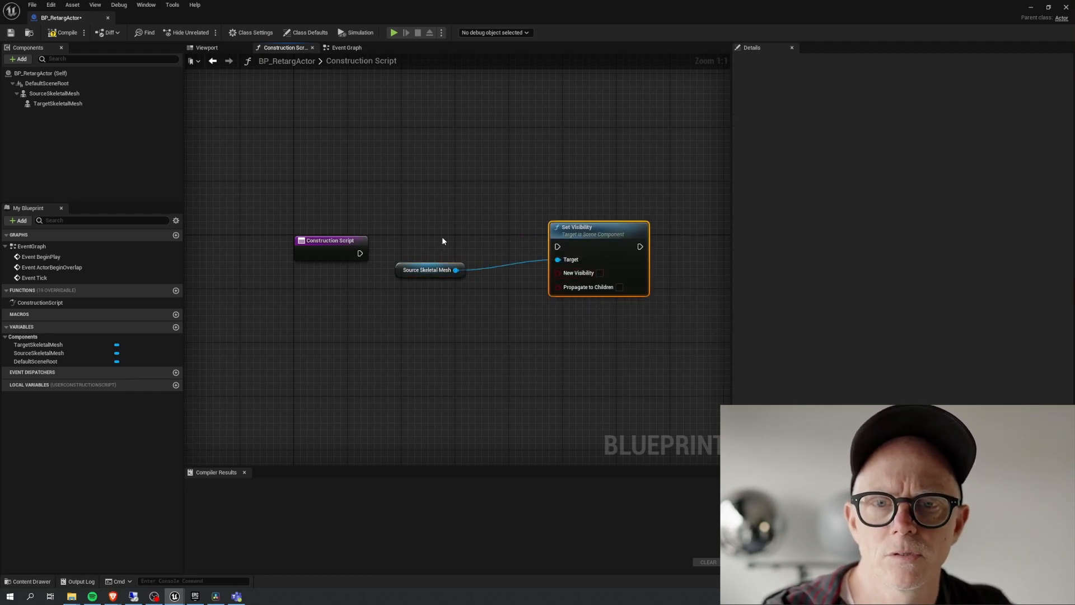
drag(361, 253, 480, 252)
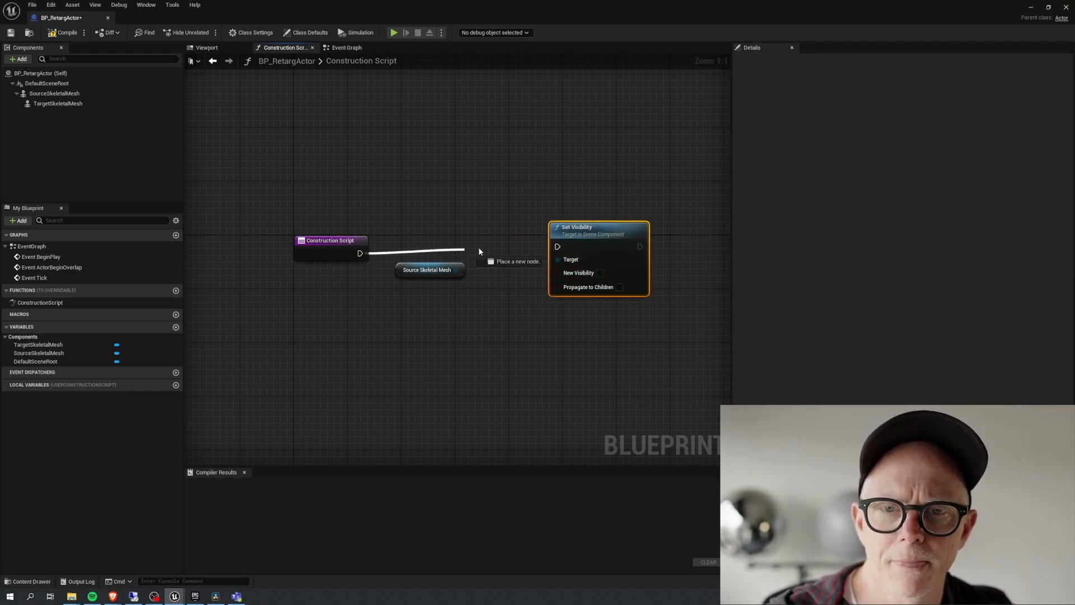
- Promote the Set Visibility node's New Visibility input to a variable named SourceVisibility
right_click(581, 273)
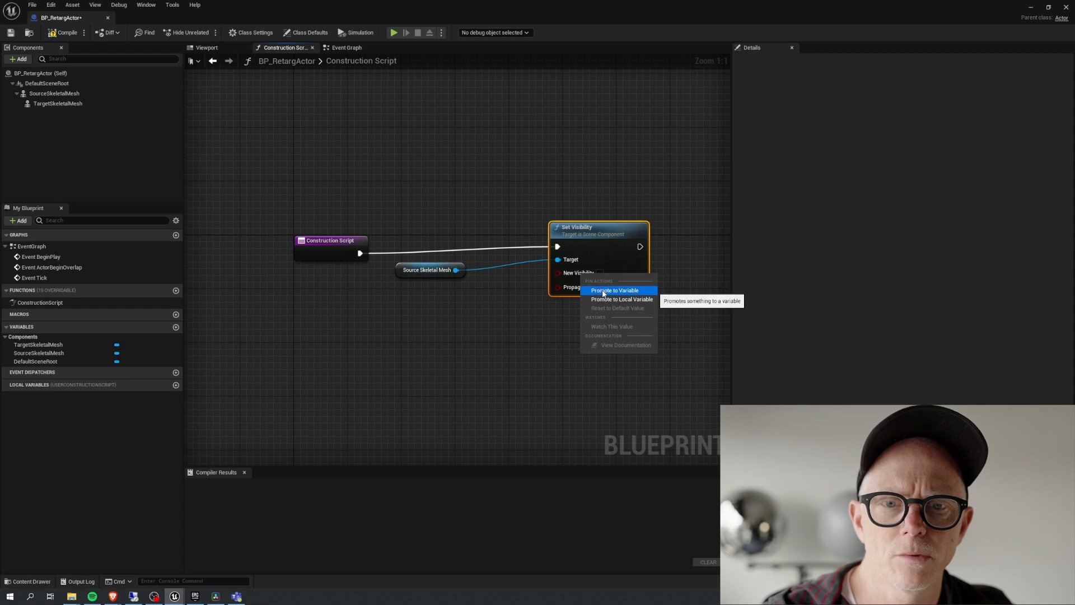
click(601, 292)
key(Left)
key(Delete)
key(Delete)
key(Delete)
key(Delete)
text(Source)
key(Return)
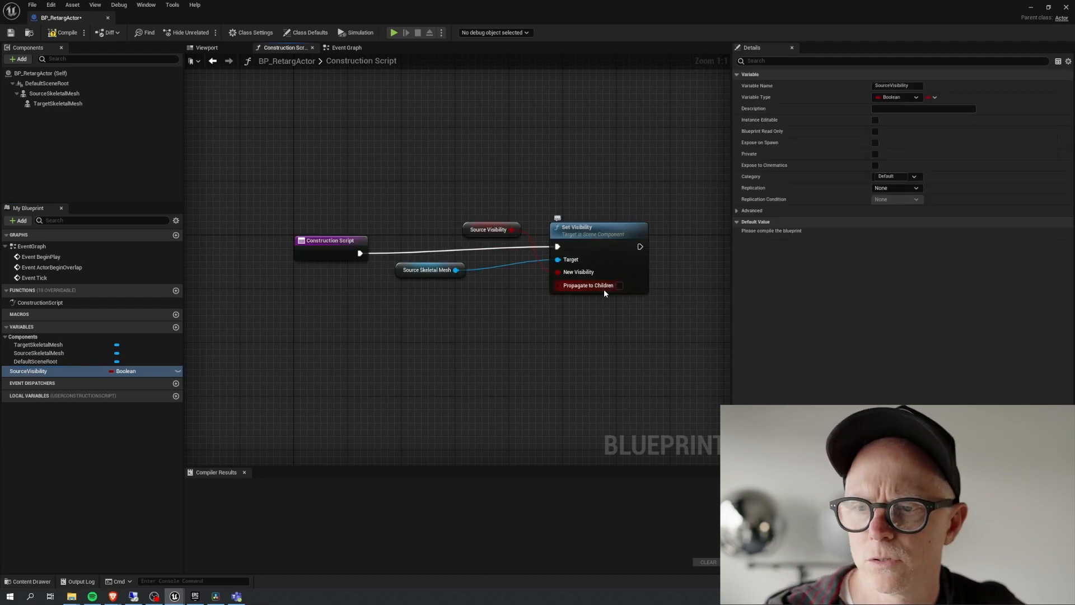
- Make SourceVisibility instance editable, place its node below the Source Skeletal Mesh node, and compile the Blueprint
click(177, 371)
drag(510, 224, 411, 317)
click(63, 32)
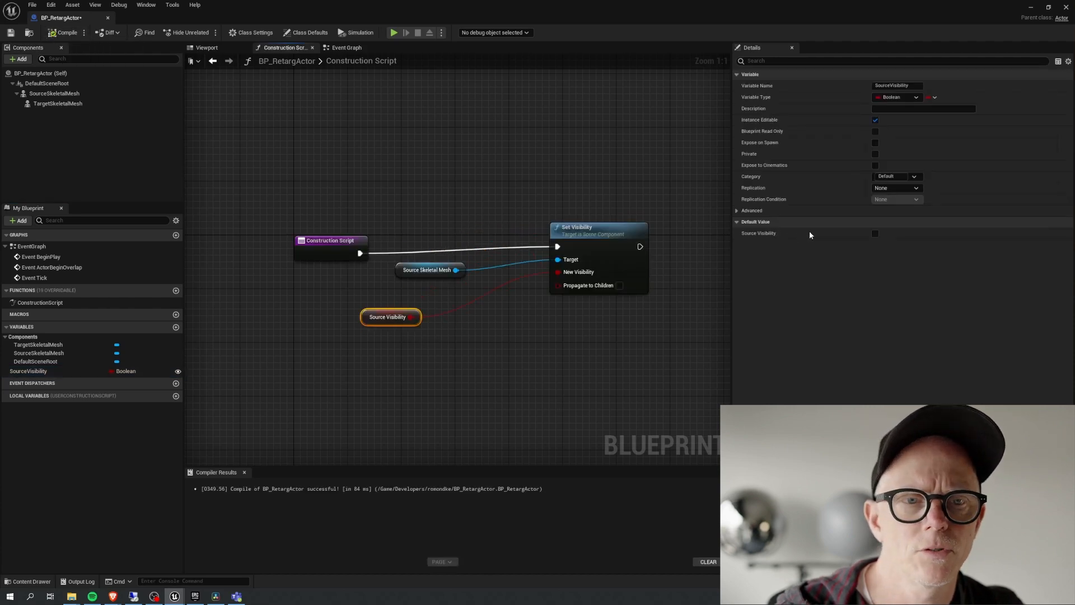
click(214, 47)
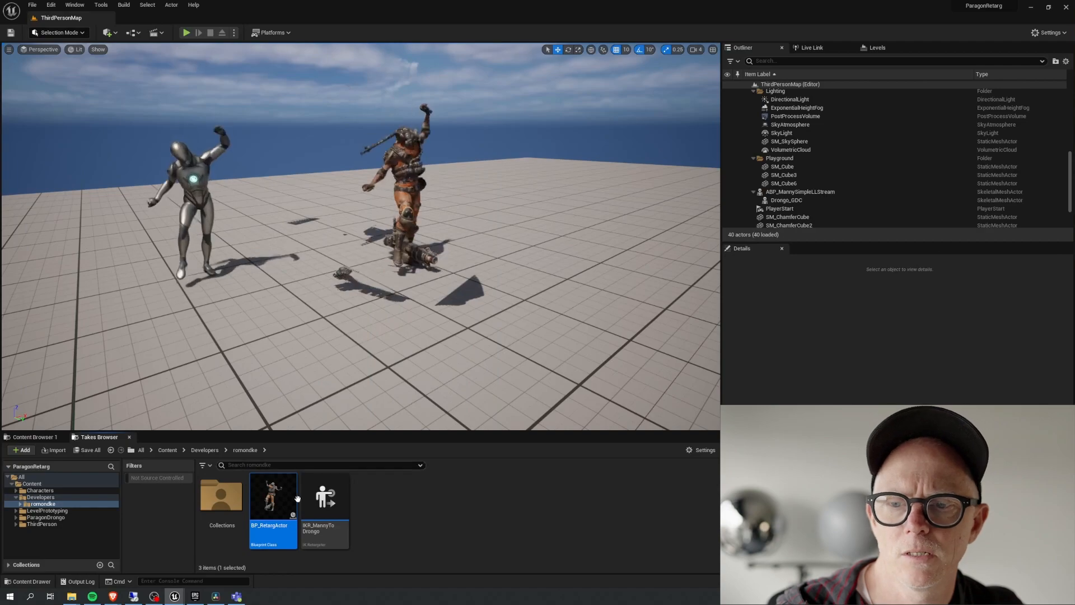
- Place BP_RetargActor in the level near the existing characters and test its Source Visibility by switching it on and back off
drag(273, 495, 477, 288)
key(f)
alt+drag(622, 242, 481, 242)
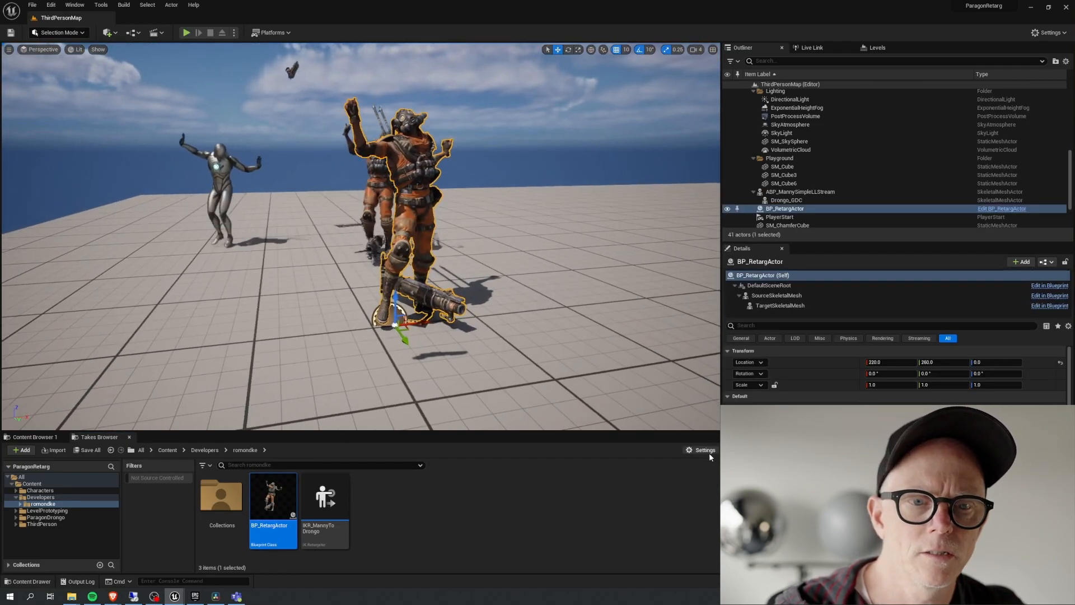
click(869, 408)
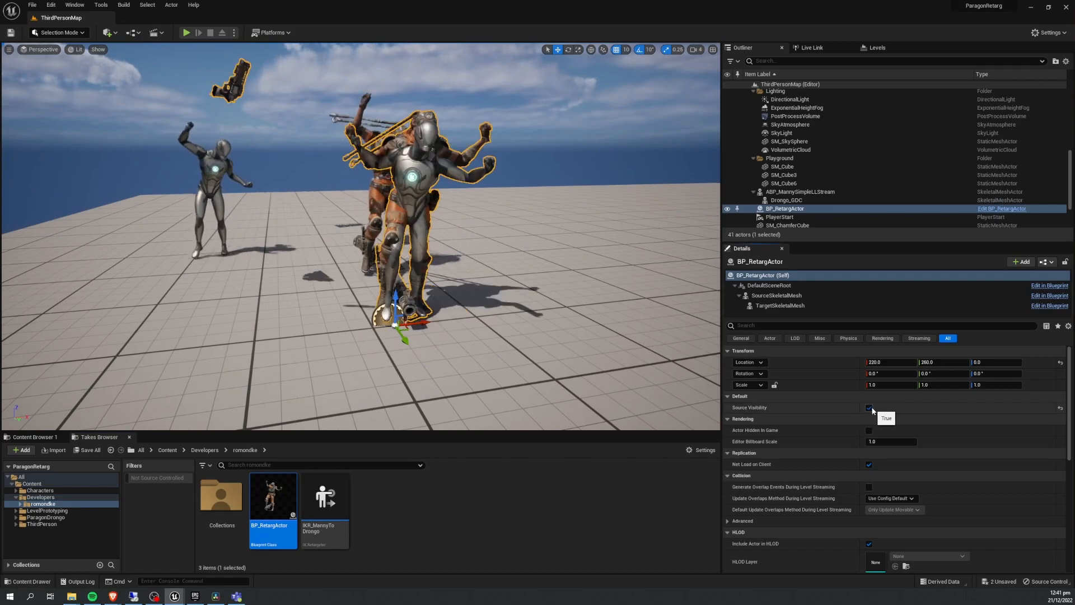
click(869, 408)
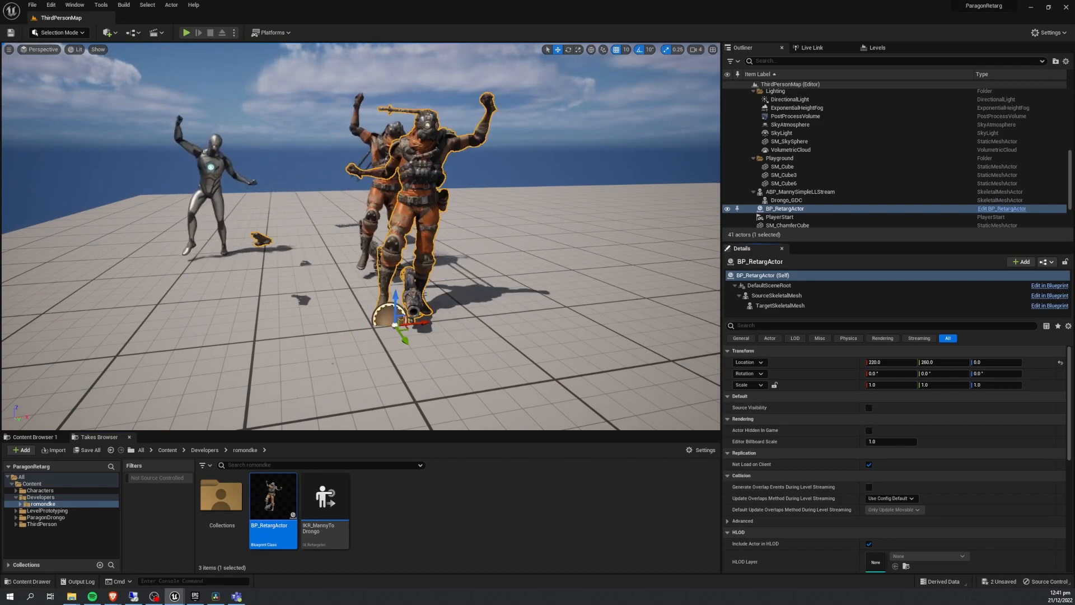
- Reopen BP_RetargActor, add a Live Link Skeletal Animation component, and compile and save the Blueprint
double_click(273, 498)
double_click(487, 100)
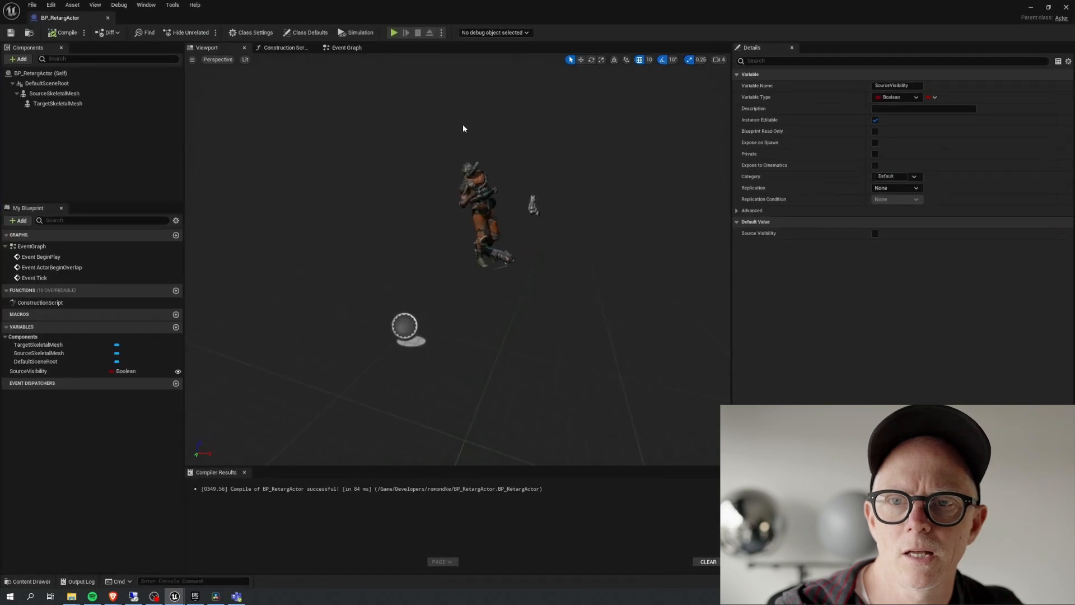
click(20, 60)
text(liv)
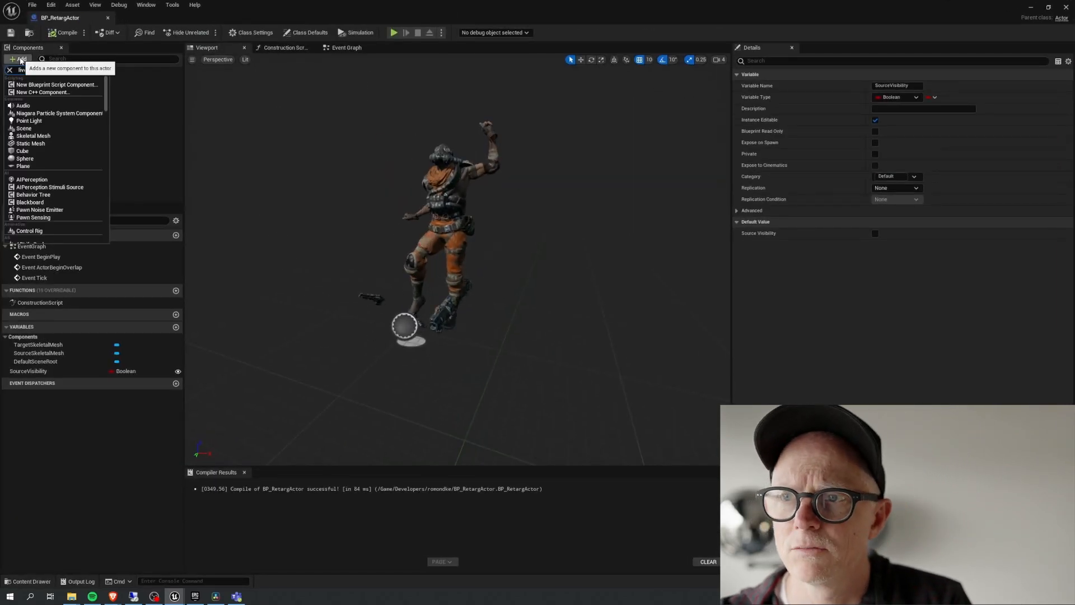
text(e link sk)
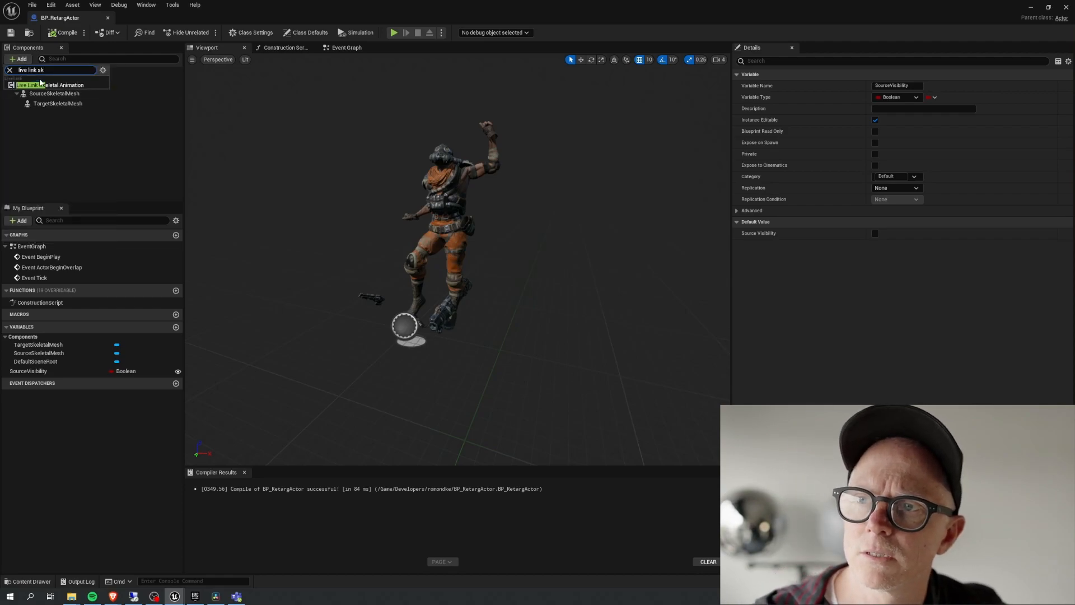
click(50, 84)
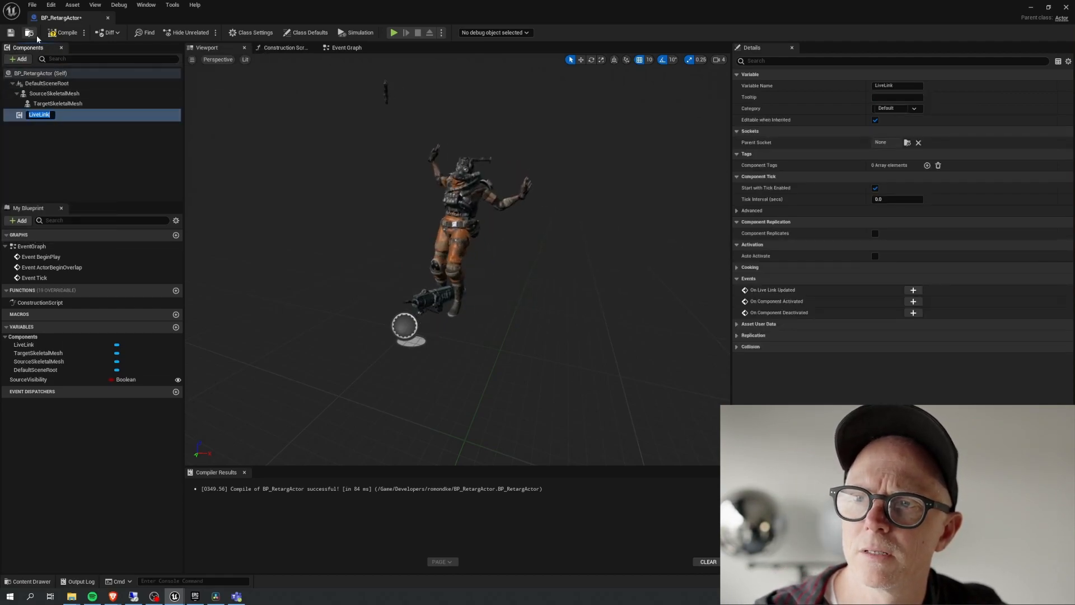
click(63, 33)
click(10, 33)
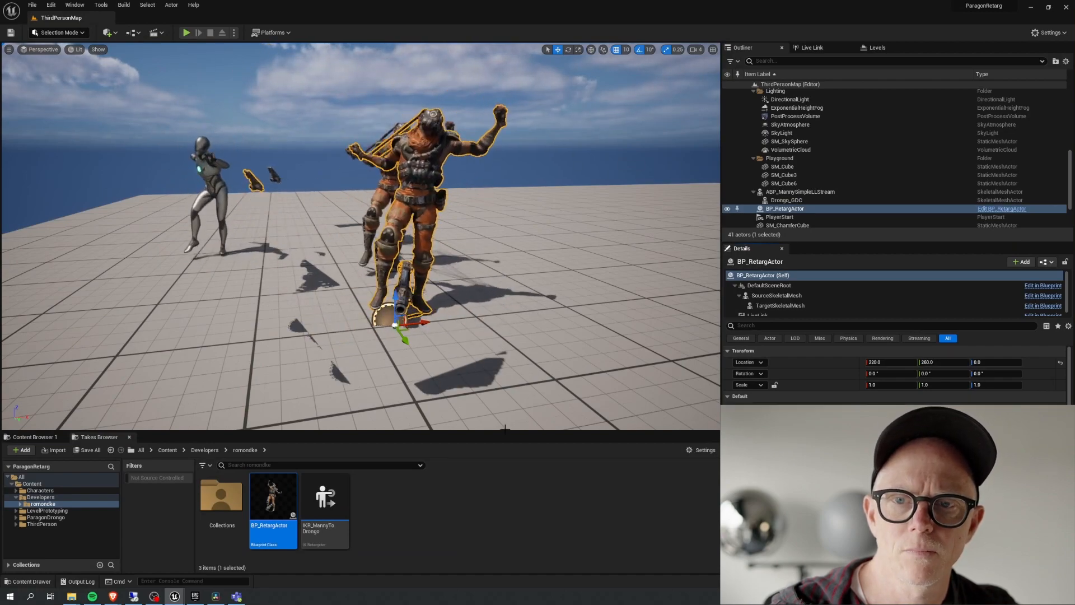
- Open BP_RetargActor's Construction Script again and line up its entry node with the Set Visibility node
click(432, 560)
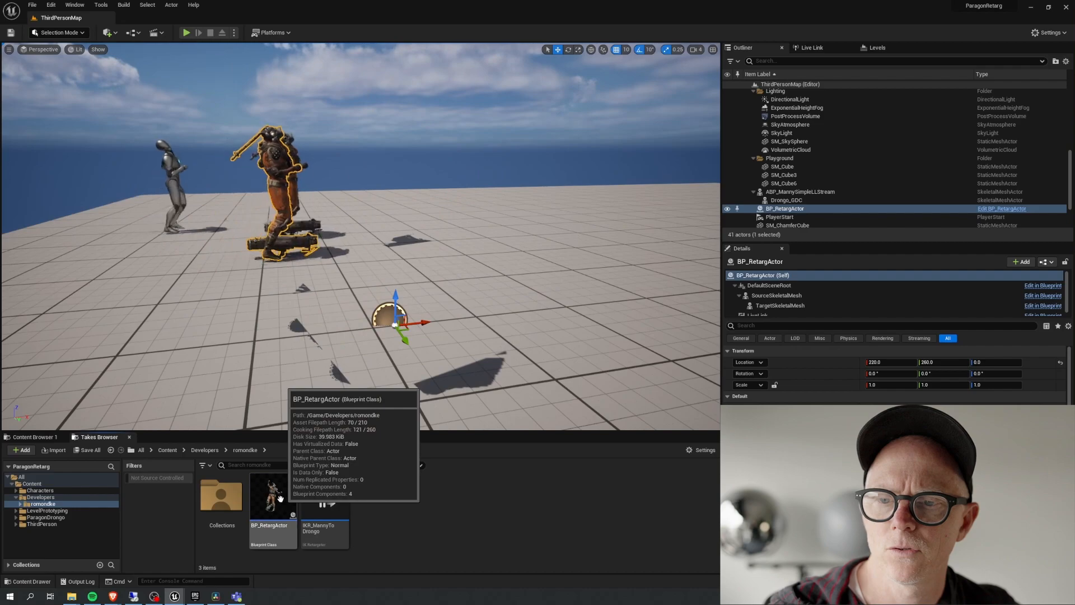
double_click(281, 499)
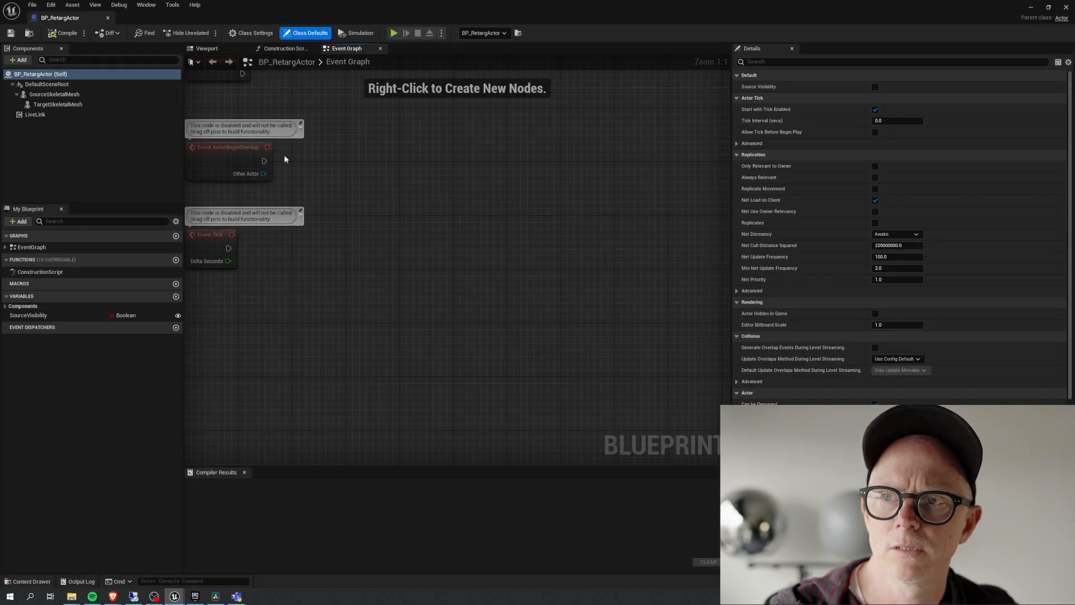
click(62, 95)
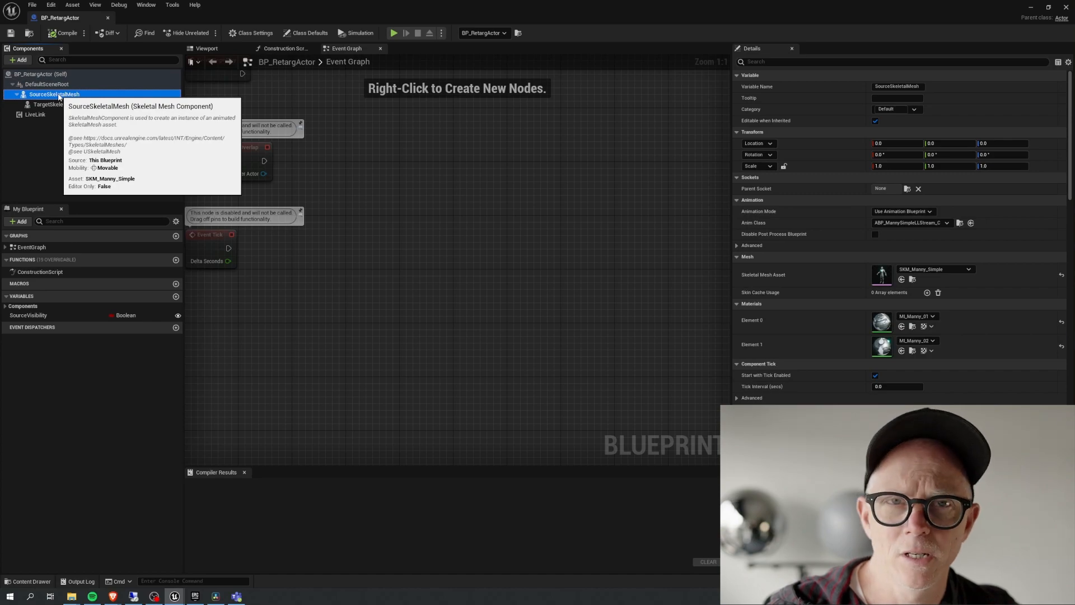
click(285, 49)
right_drag(337, 230, 277, 217)
drag(277, 226, 293, 217)
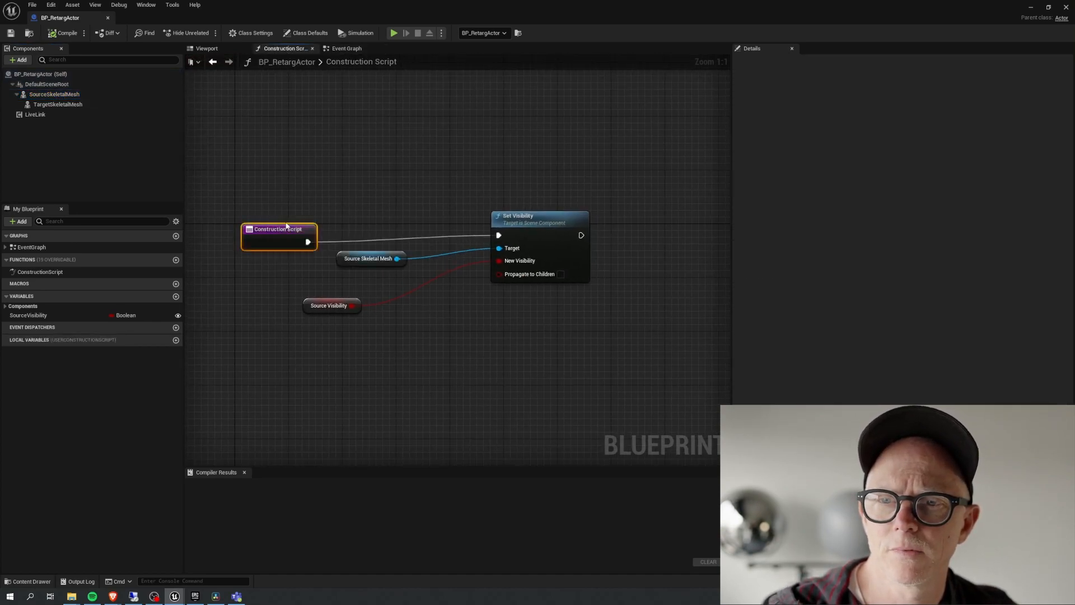
right_drag(565, 193, 449, 178)
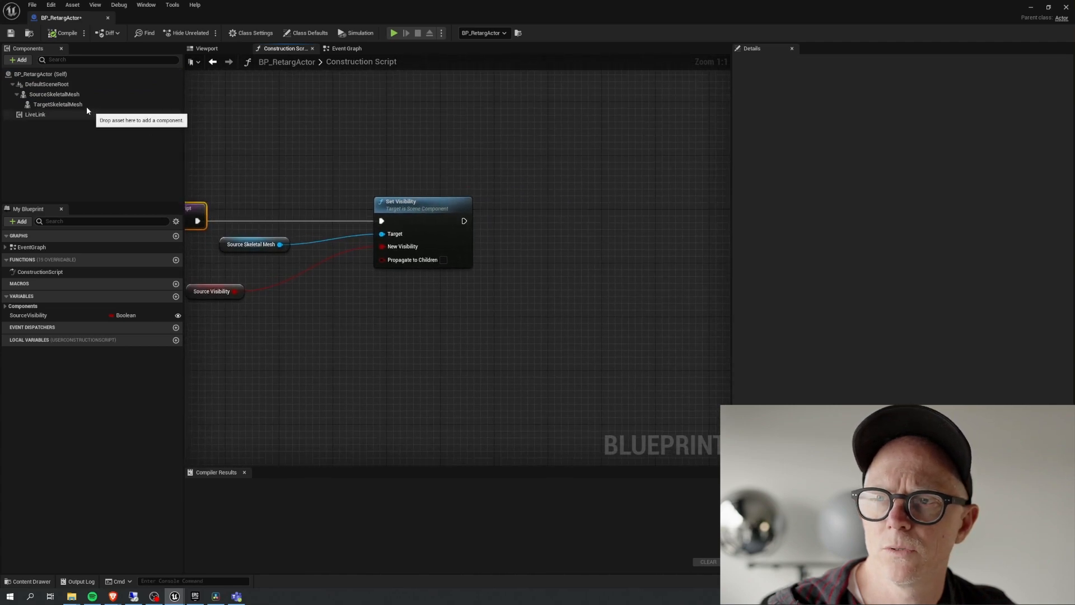
- Add a Set Skeletal Mesh Asset node targeting a new SourceSkeletalMesh reference, wire it after Set Visibility, and align the two nodes
drag(51, 94, 471, 299)
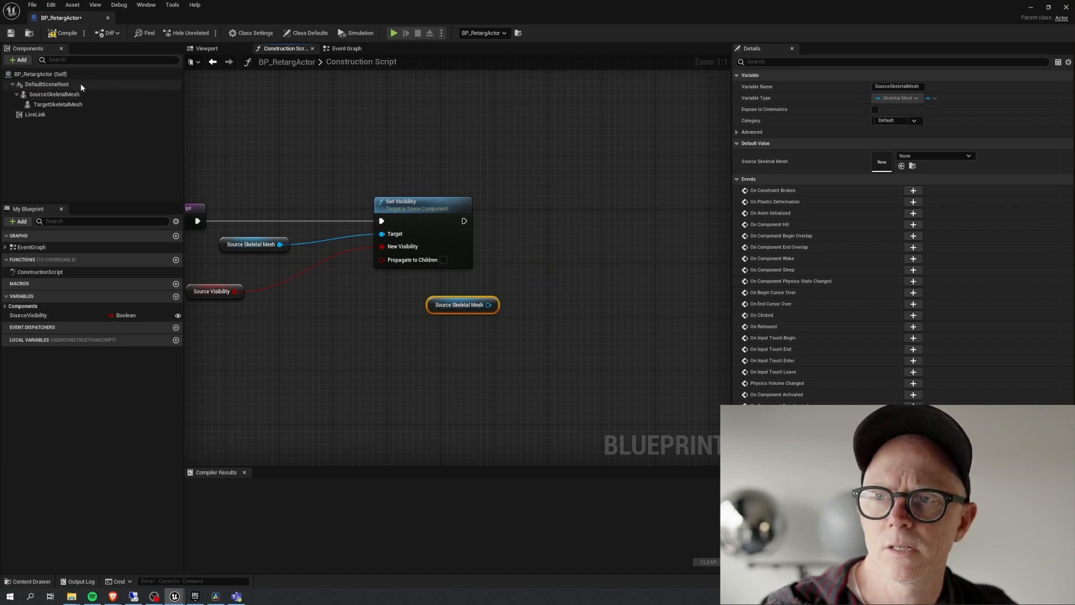
drag(489, 304, 542, 232)
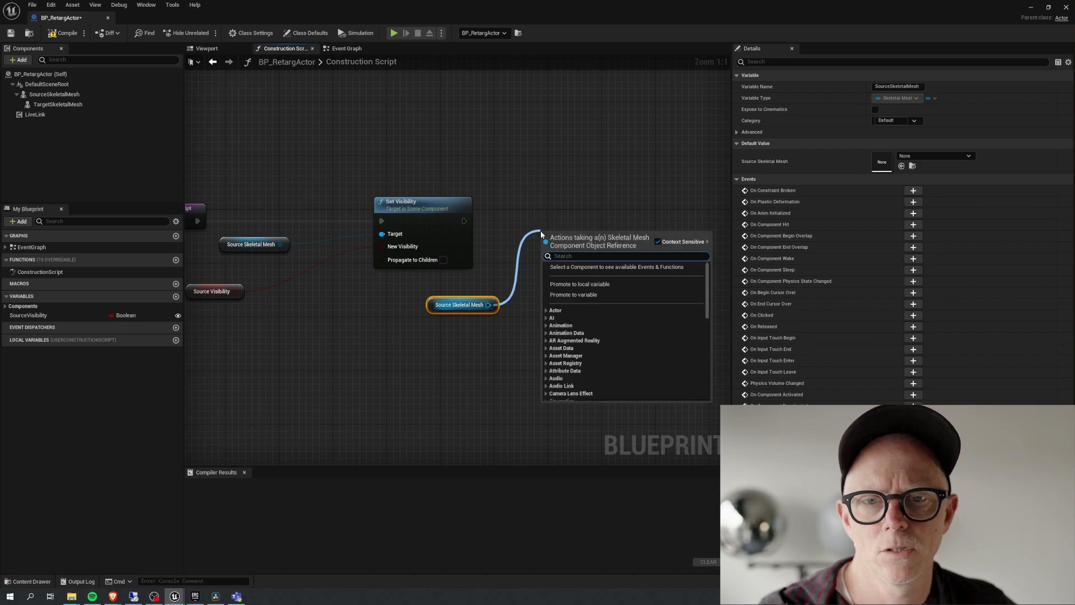
text(skeleta)
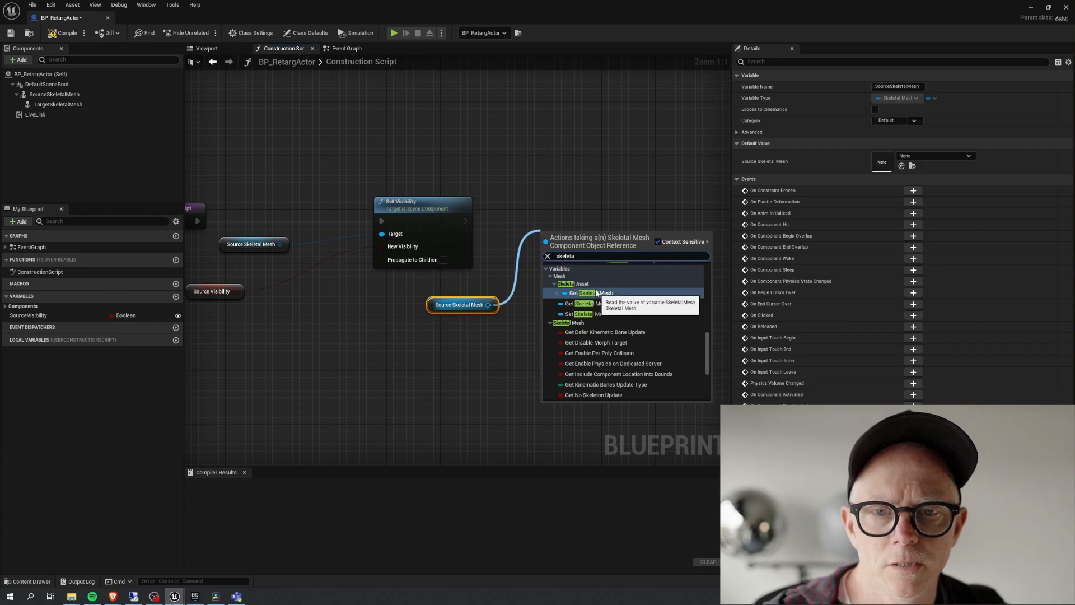
key(BackSpace)
key(BackSpace)
key(BackSpace)
key(BackSpace)
key(BackSpace)
key(BackSpace)
key(BackSpace)
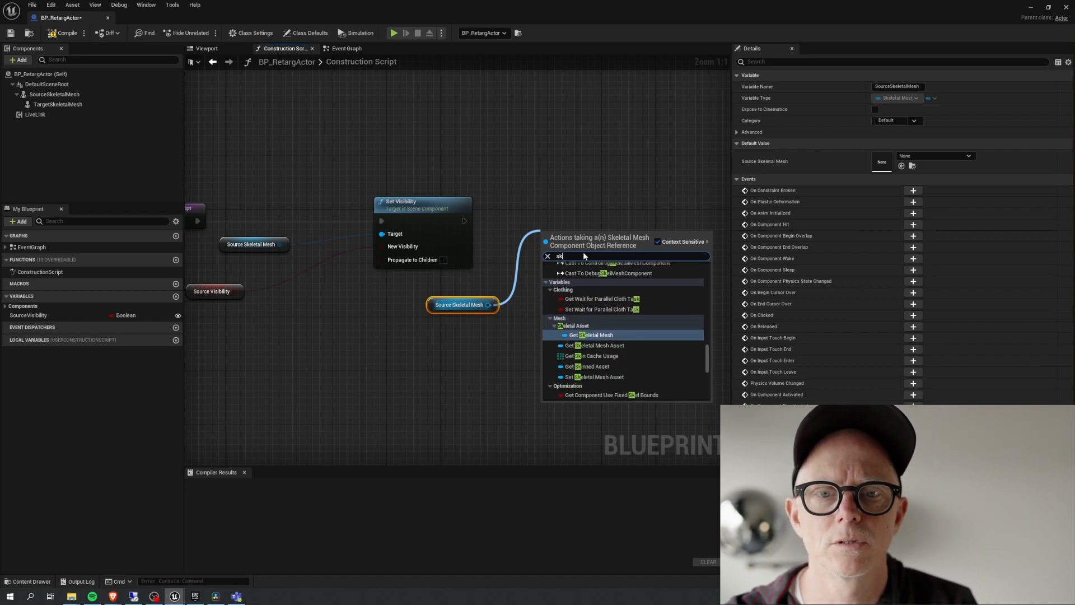
text(set s)
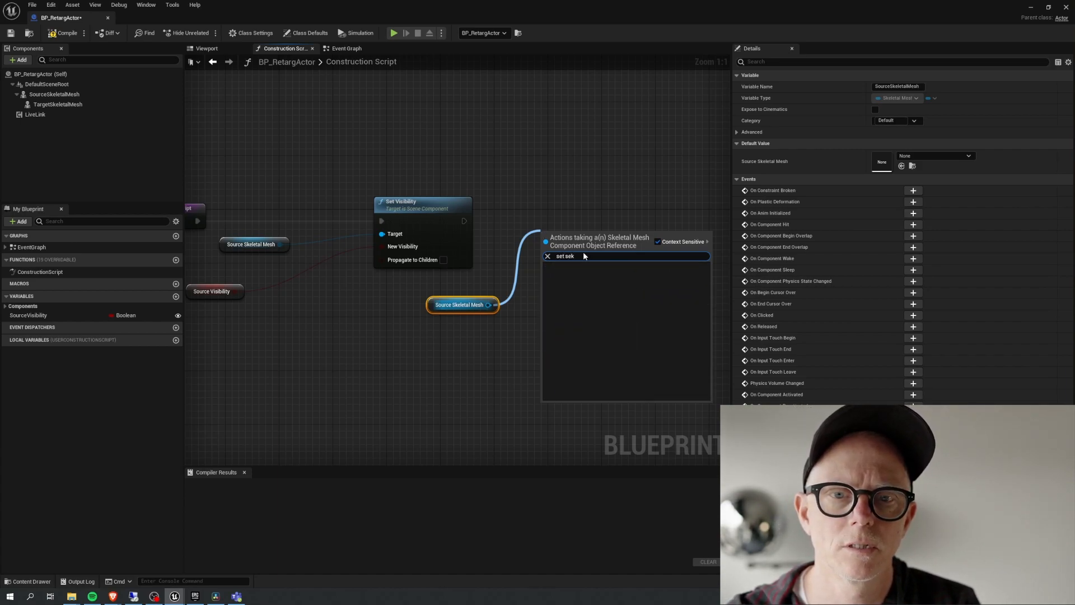
text(kel)
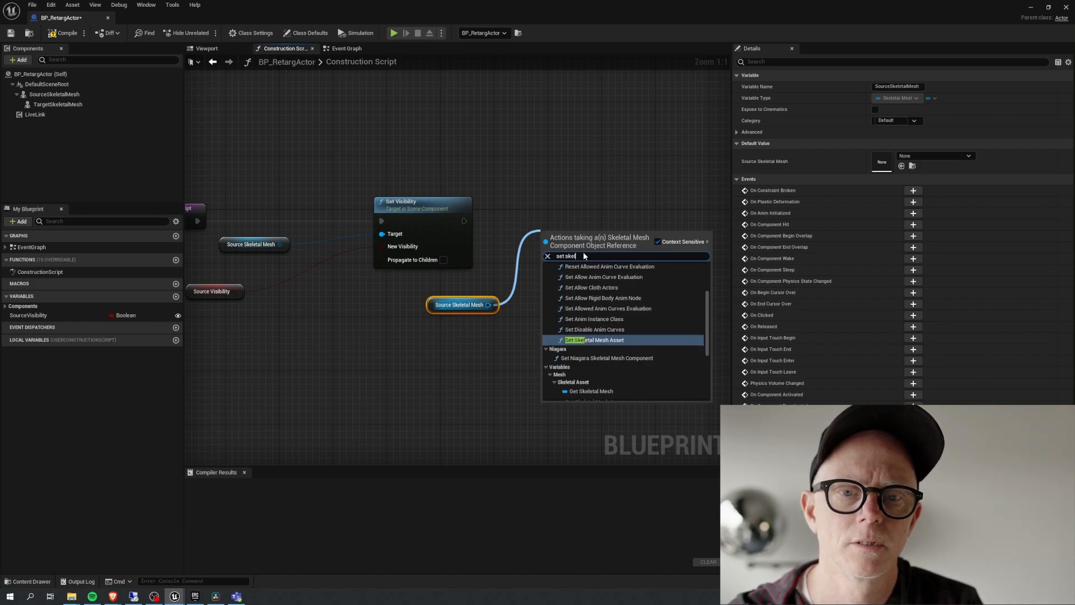
click(600, 340)
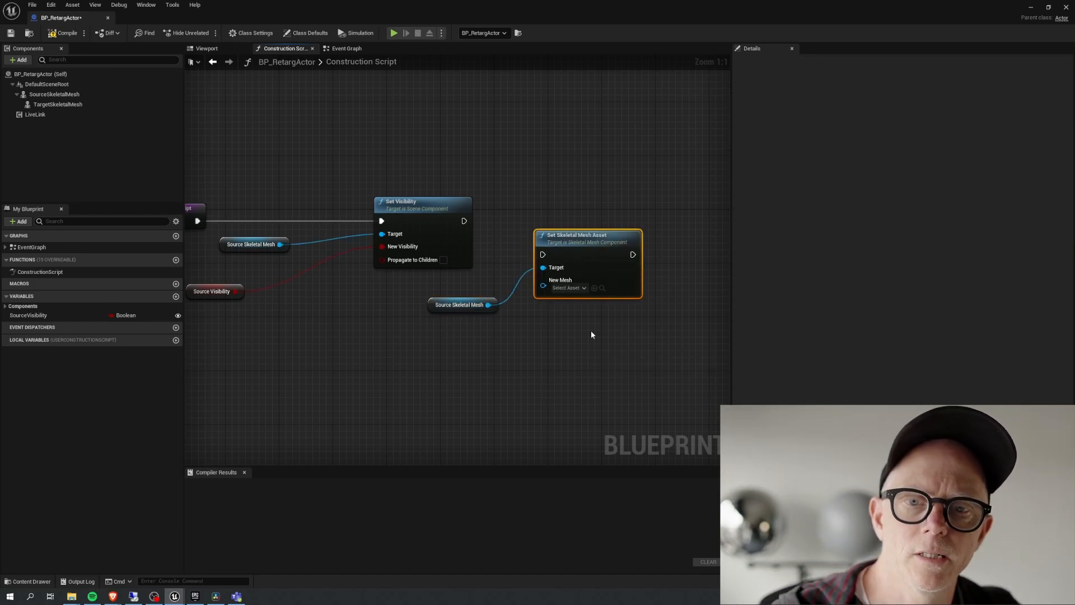
drag(471, 225, 543, 255)
drag(597, 235, 597, 202)
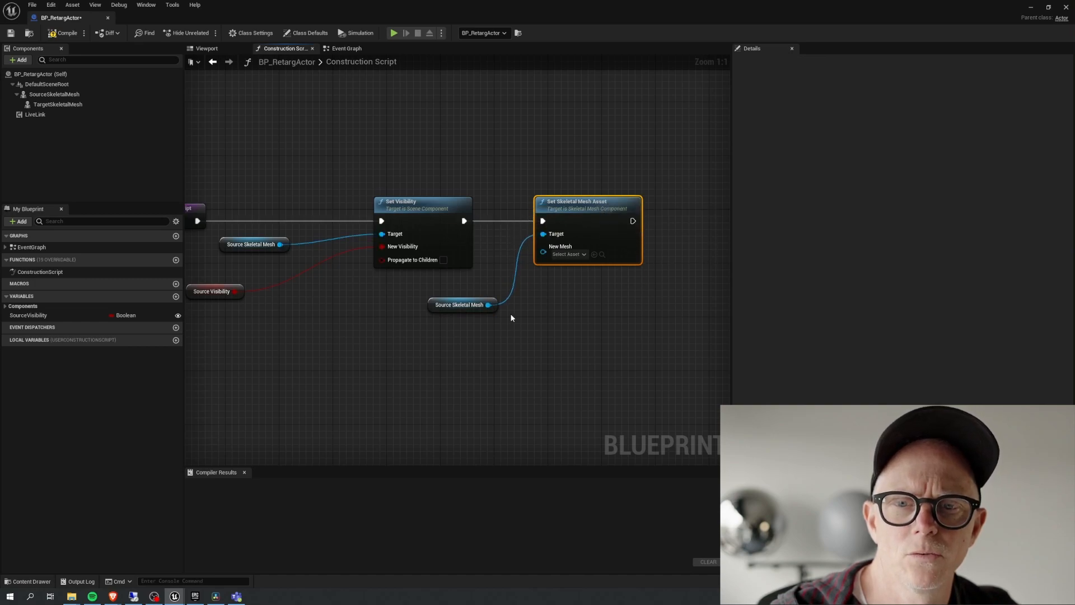
- Add a Set Anim Instance Class node targeting the Source Skeletal Mesh reference and wire it after Set Skeletal Mesh Asset
drag(488, 305, 593, 300)
text(se)
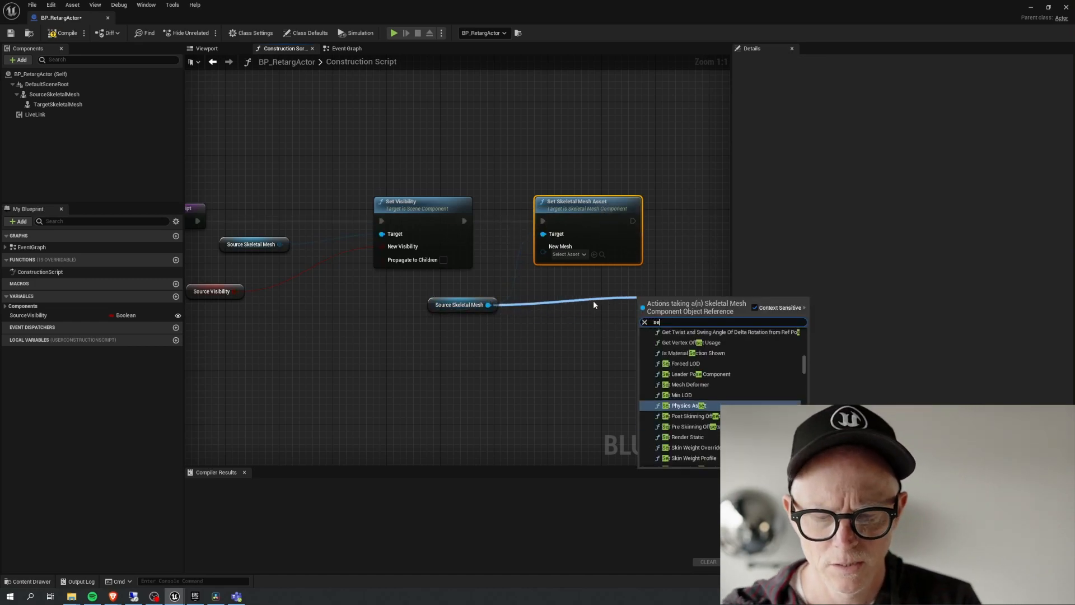
text(t an)
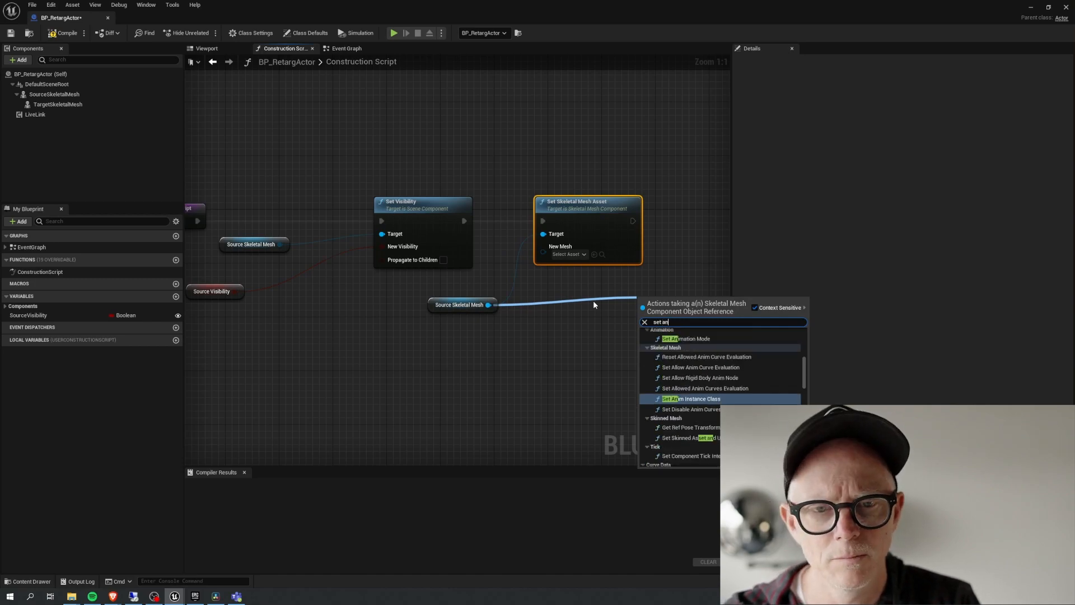
text(im in)
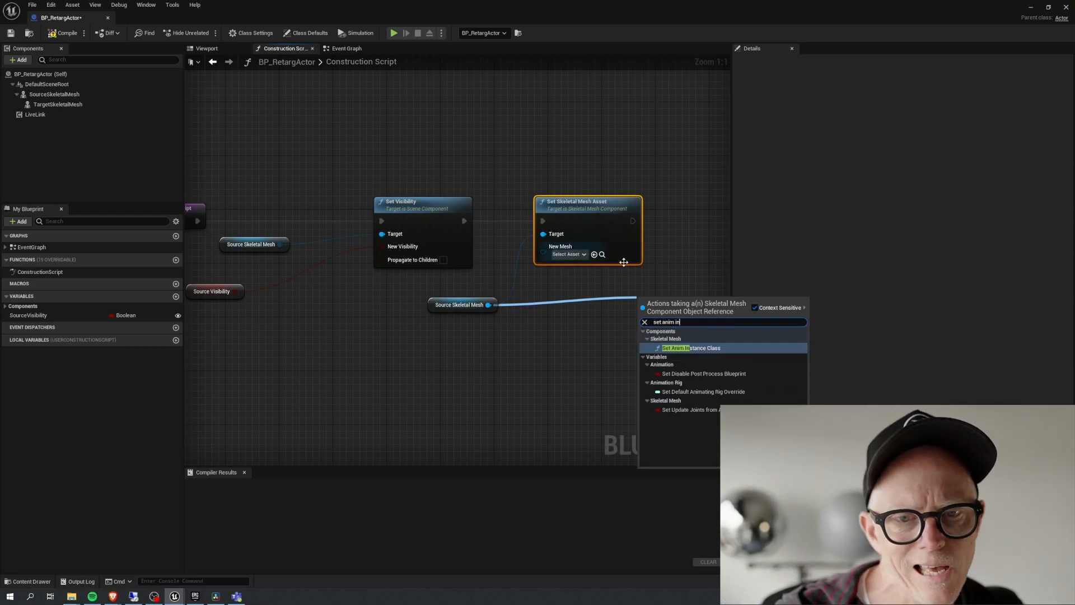
click(682, 347)
drag(678, 293, 653, 210)
drag(560, 220, 618, 227)
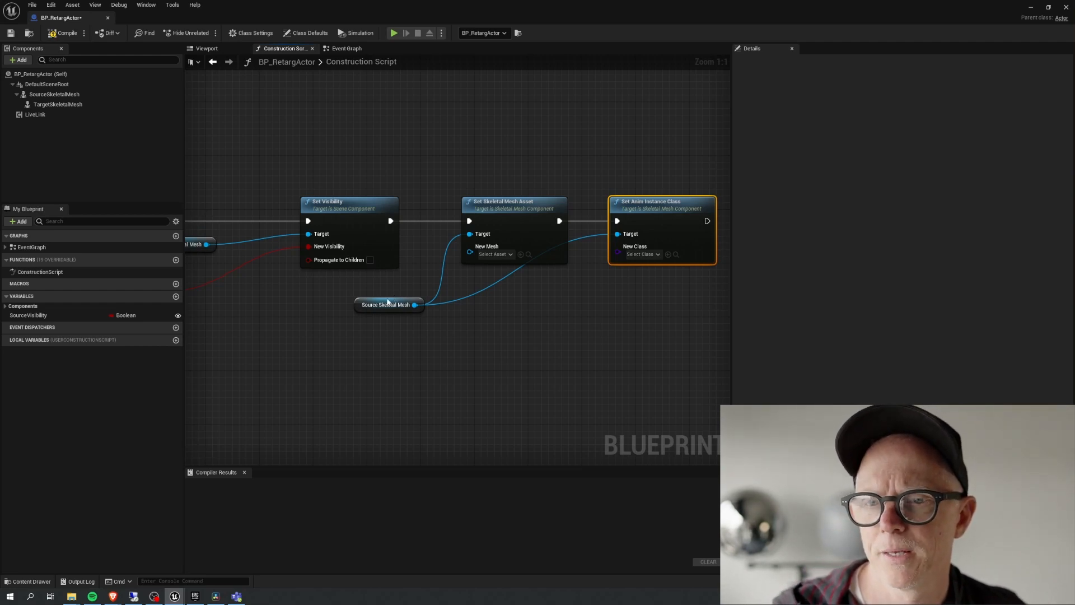
- Promote the New Mesh input of Set Skeletal Mesh Asset to a variable named SouceSKM
mouse_move(238, 343)
right_down()
mouse_move(358, 360)
mouse_move(225, 331)
right_up()
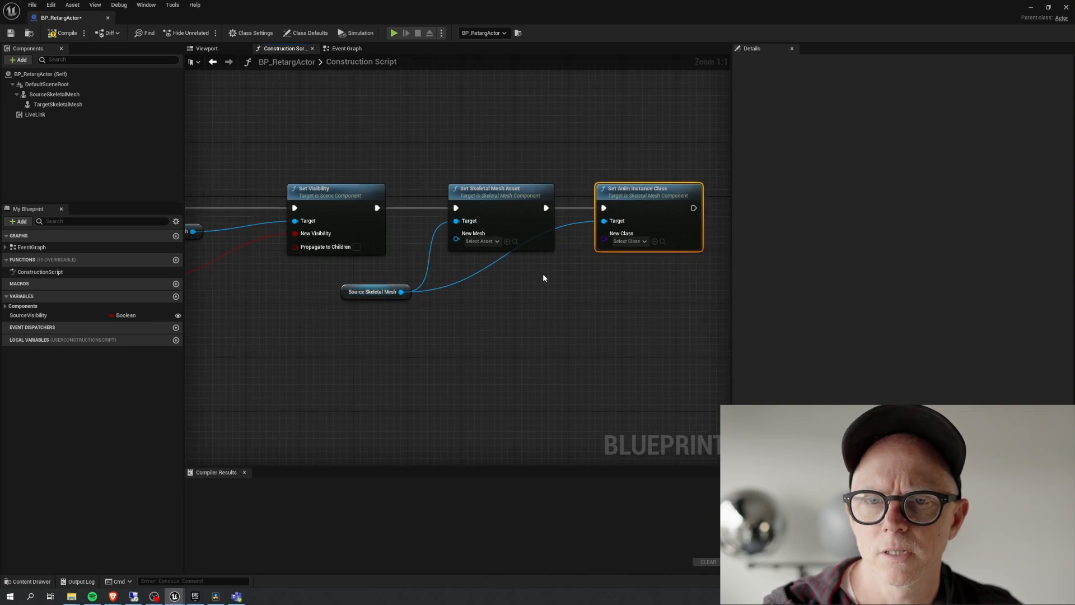
right_click(457, 241)
click(491, 258)
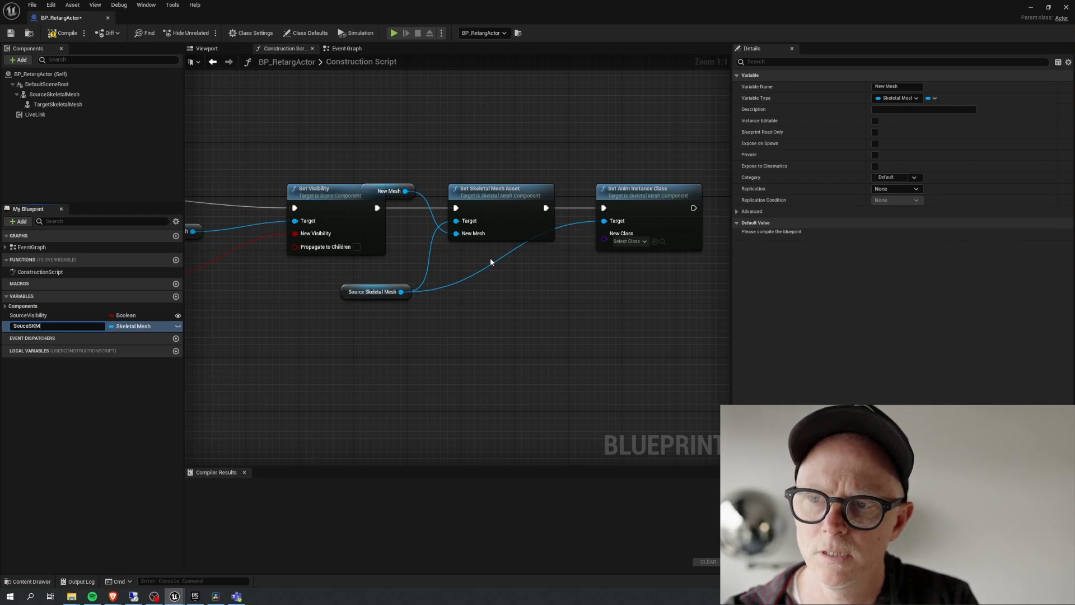
click(489, 258)
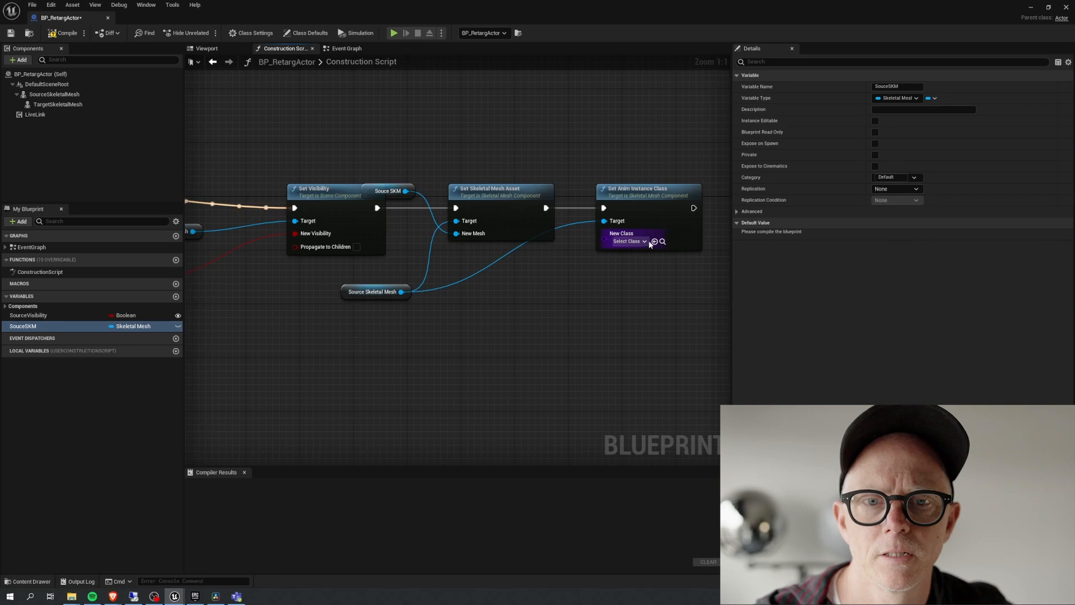
- Promote the New Class input of Set Anim Instance Class to a variable named SourceAnimClass
drag(603, 234, 553, 291)
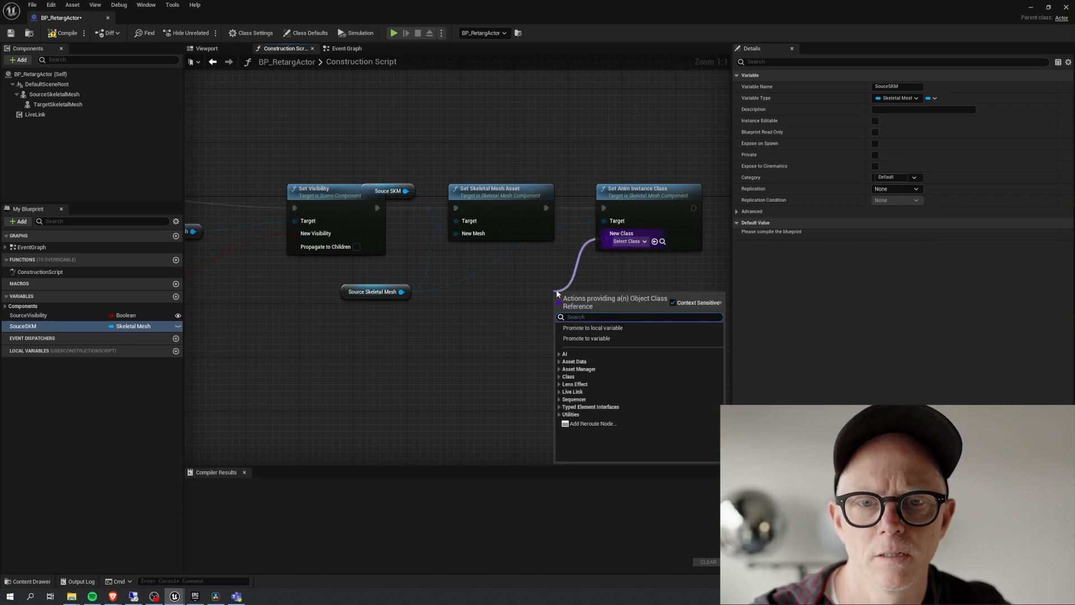
right_click(604, 238)
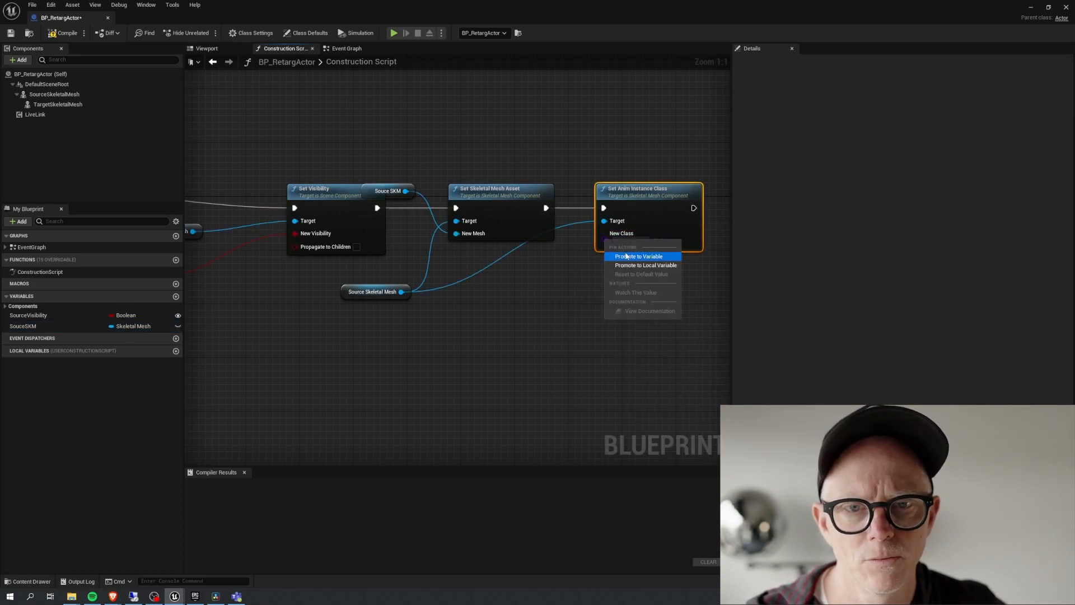
click(626, 252)
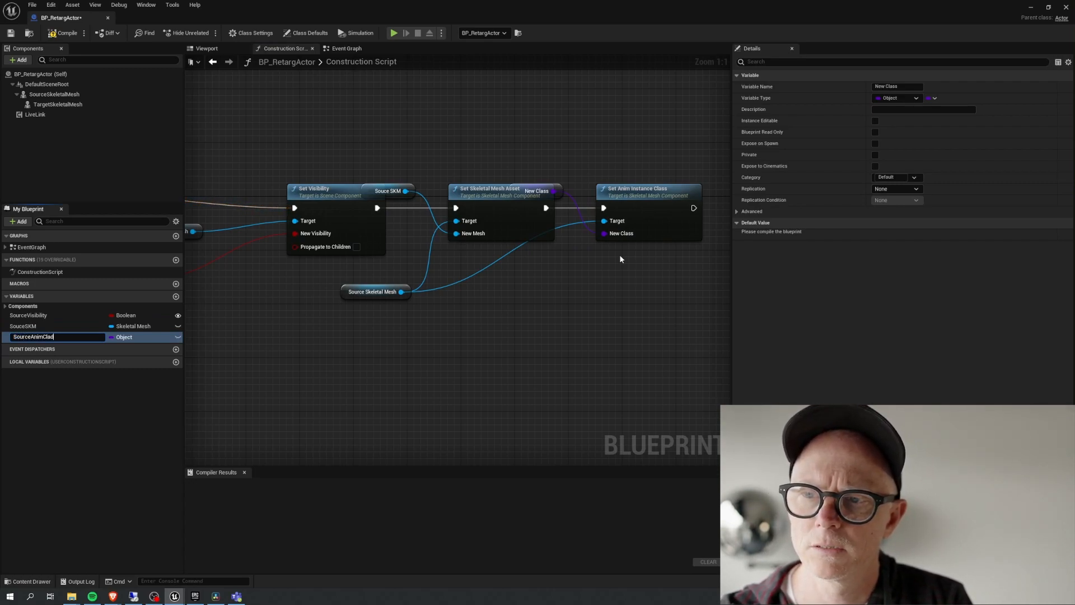
text(SourceAnimClass)
key(Return)
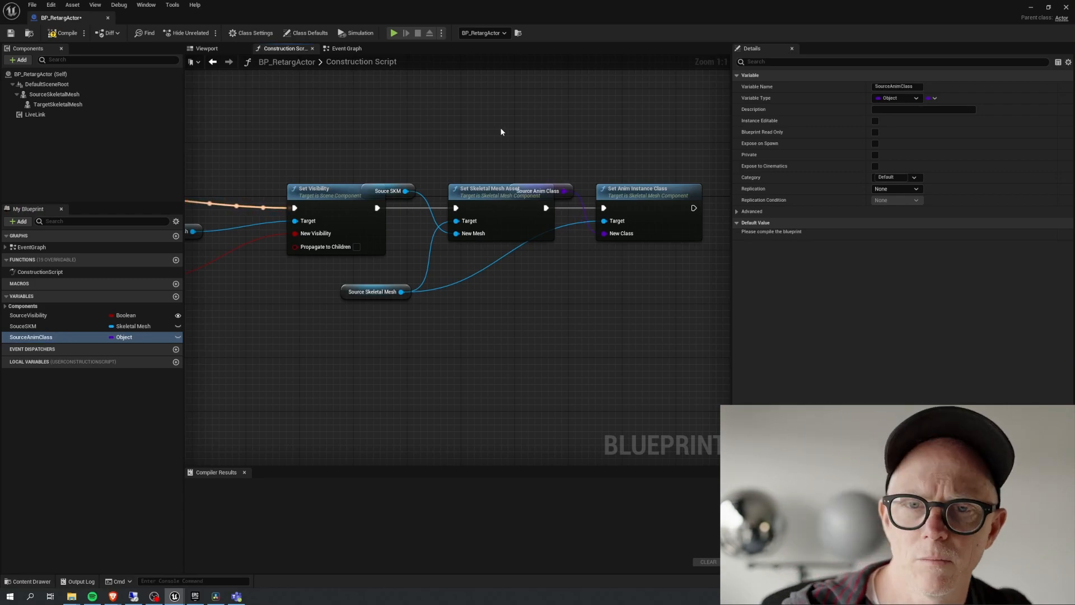
- Arrange the SourceAnimClass, SouceSKM and Source Skeletal Mesh nodes below the function nodes and compile the Blueprint
drag(542, 189, 534, 289)
drag(392, 186, 344, 327)
click(63, 36)
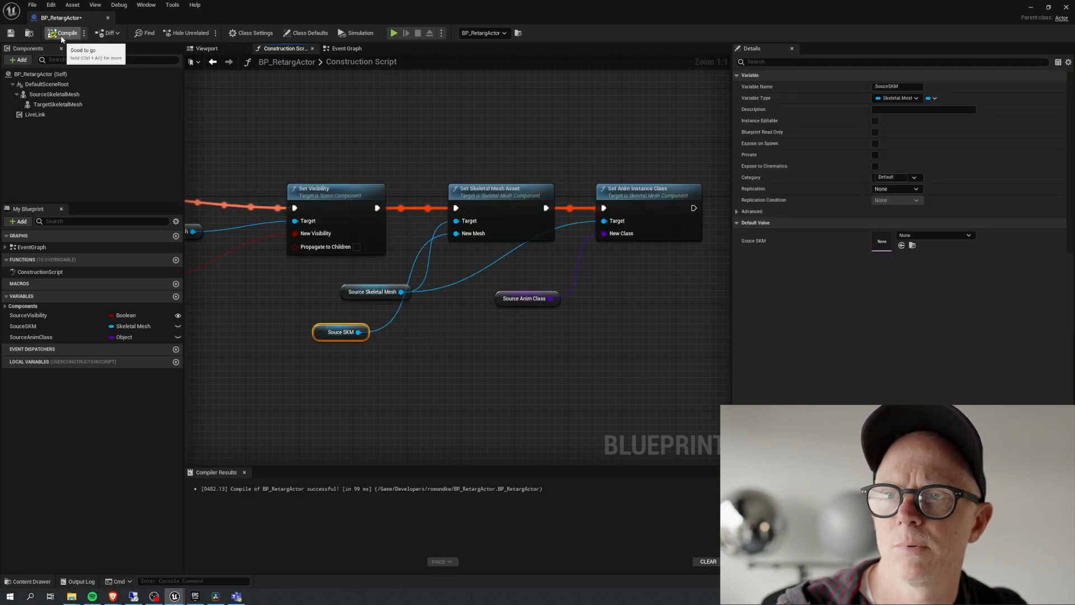
click(367, 292)
- Set the SouceSKM variable's default to Drongo_GDC and the SourceAnimClass variable's default to ABP_Drongo_Retarg
click(337, 331)
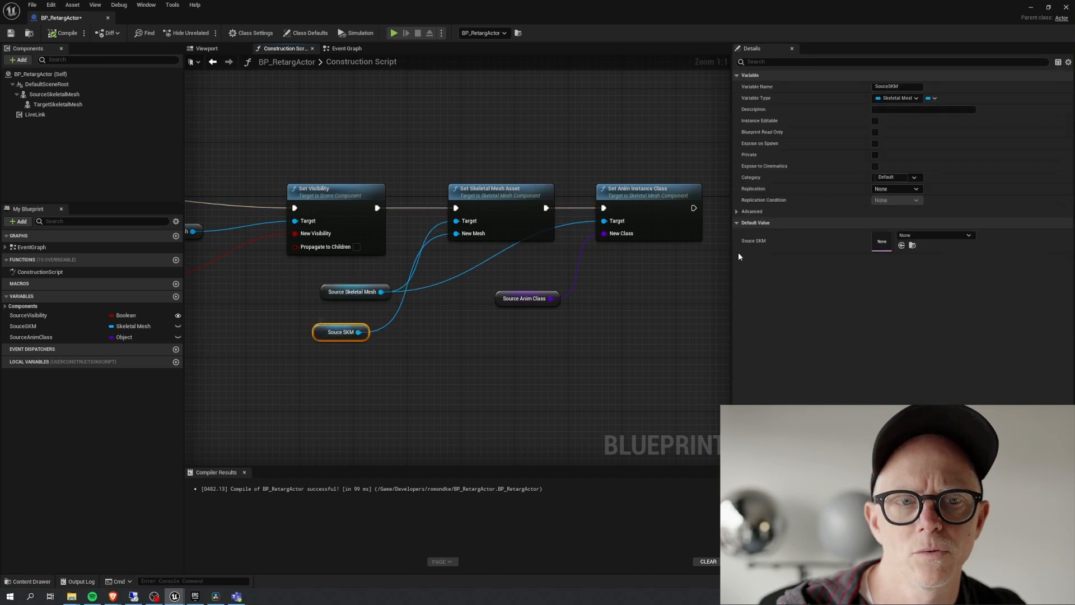
click(925, 236)
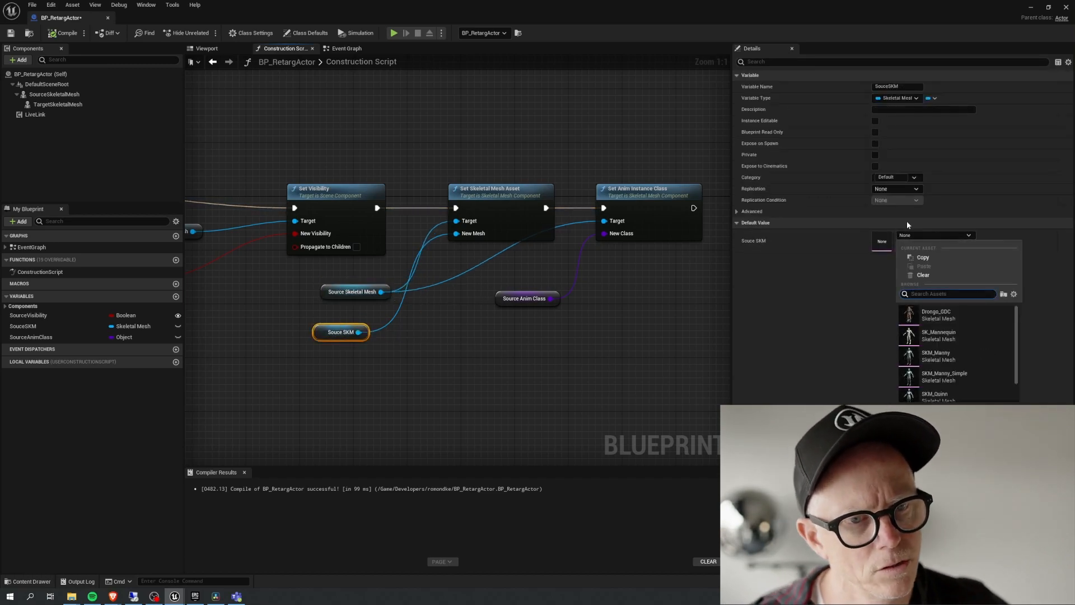
click(968, 317)
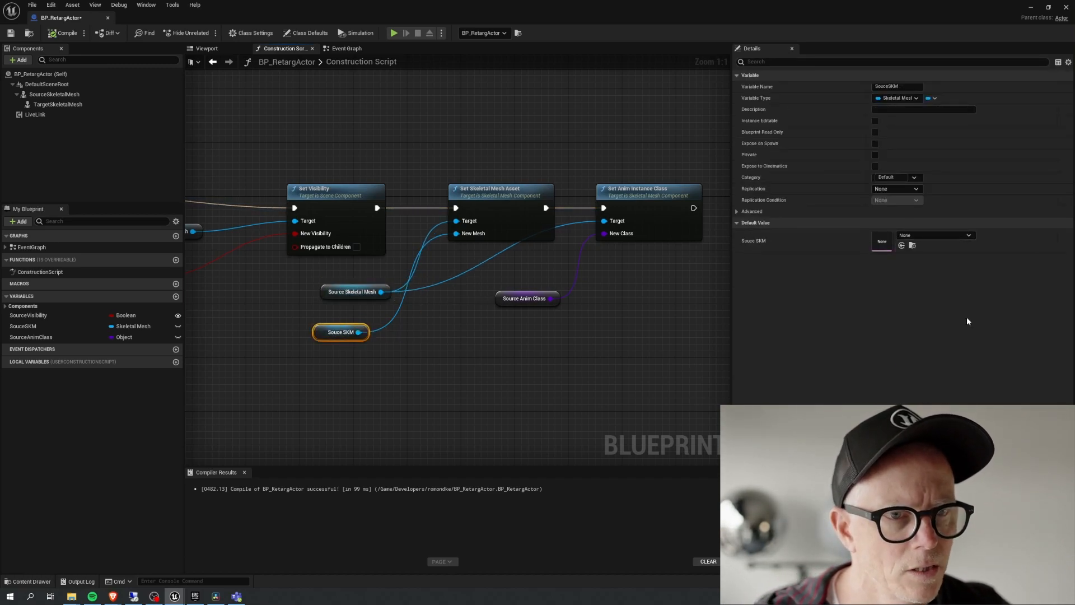
click(521, 298)
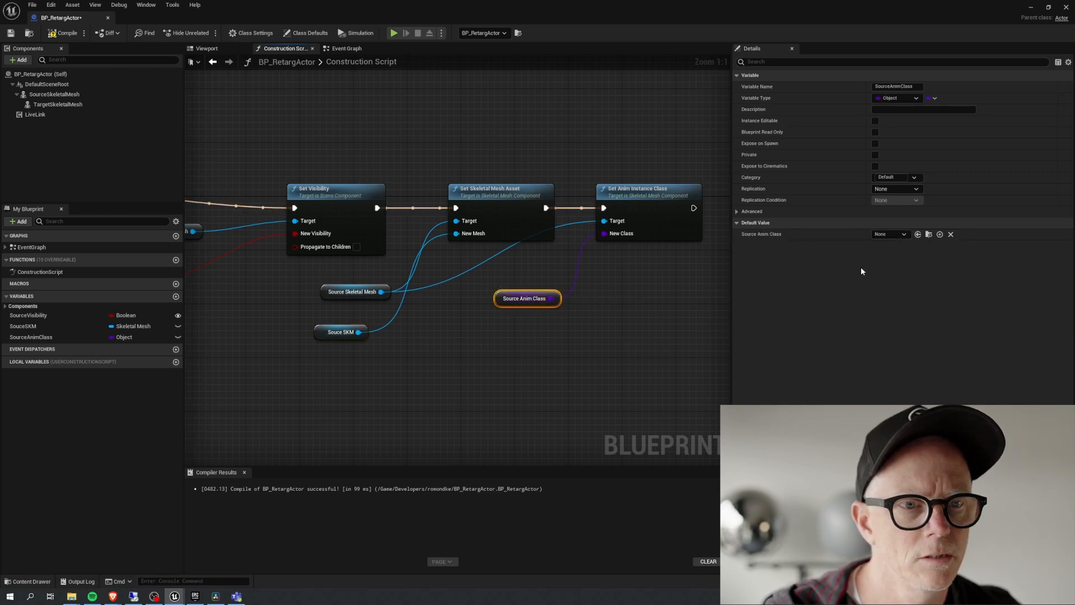
click(895, 237)
click(918, 281)
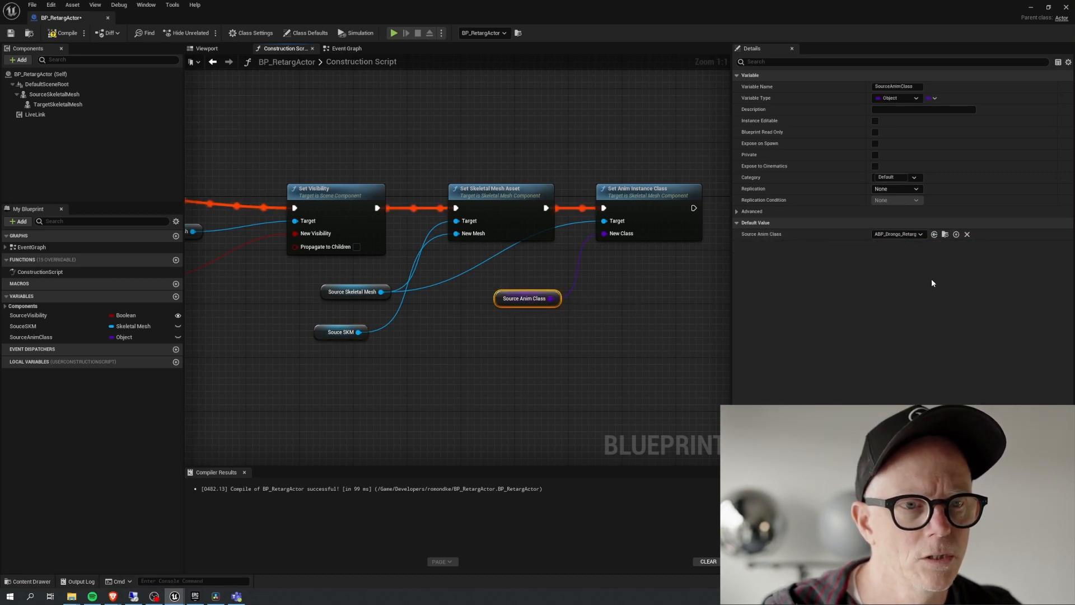
- Compile and save BP_RetargActor, and check the character in the Blueprint's viewport
click(59, 34)
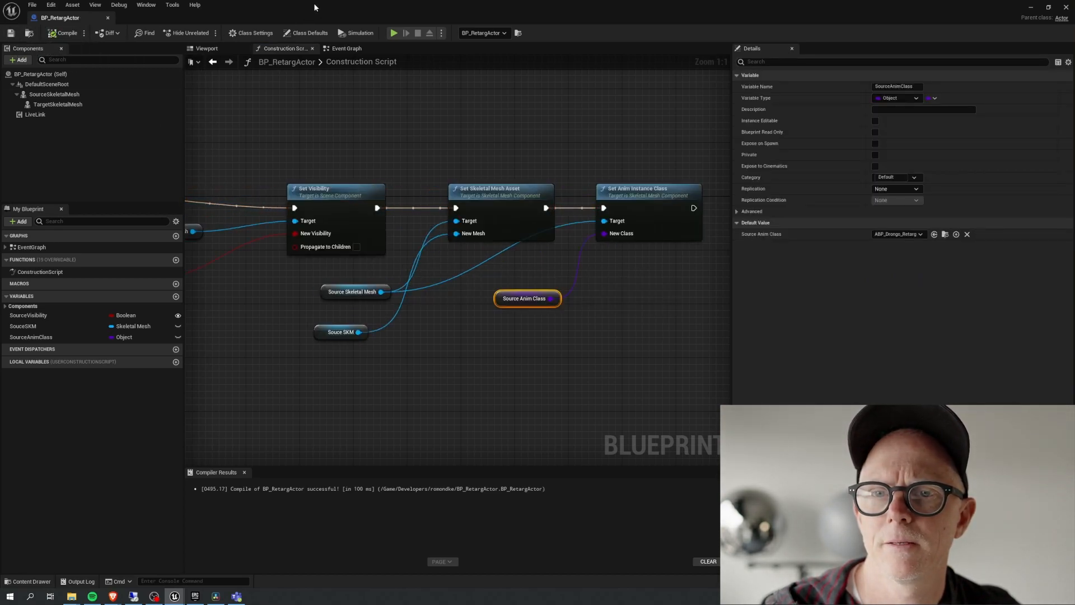
click(205, 49)
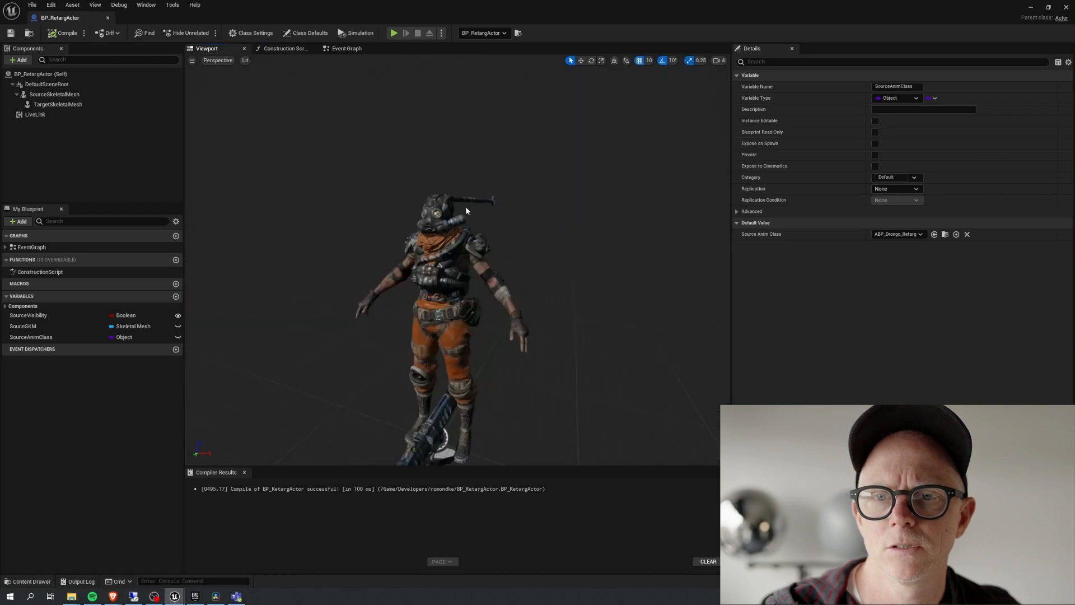
click(285, 48)
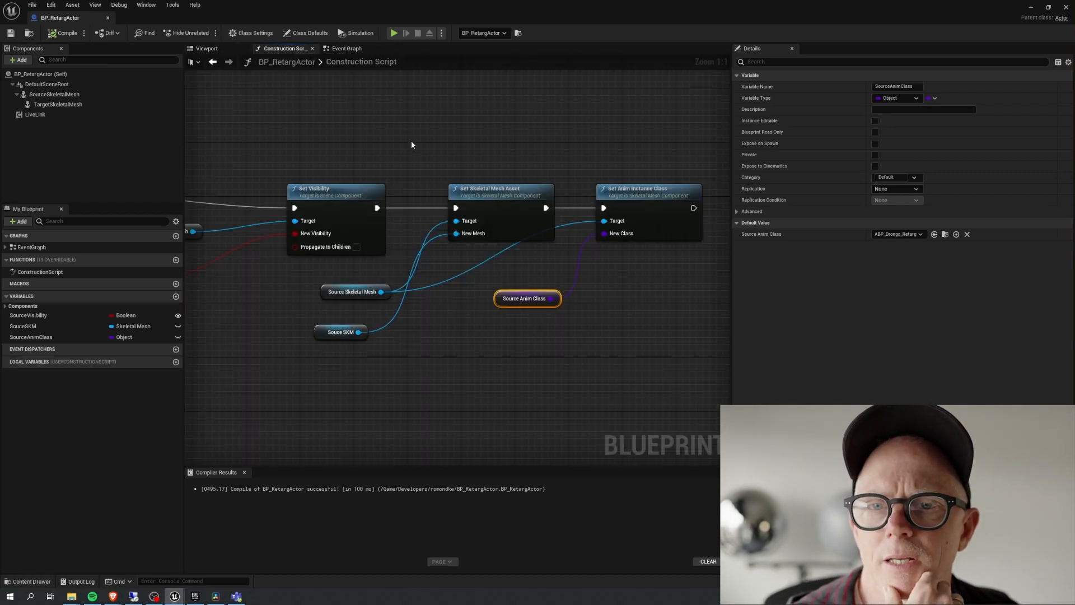
- Move the SouceSKM node further from the Set Skeletal Mesh Asset node in the Construction Script and select that function node
right_drag(411, 144, 476, 140)
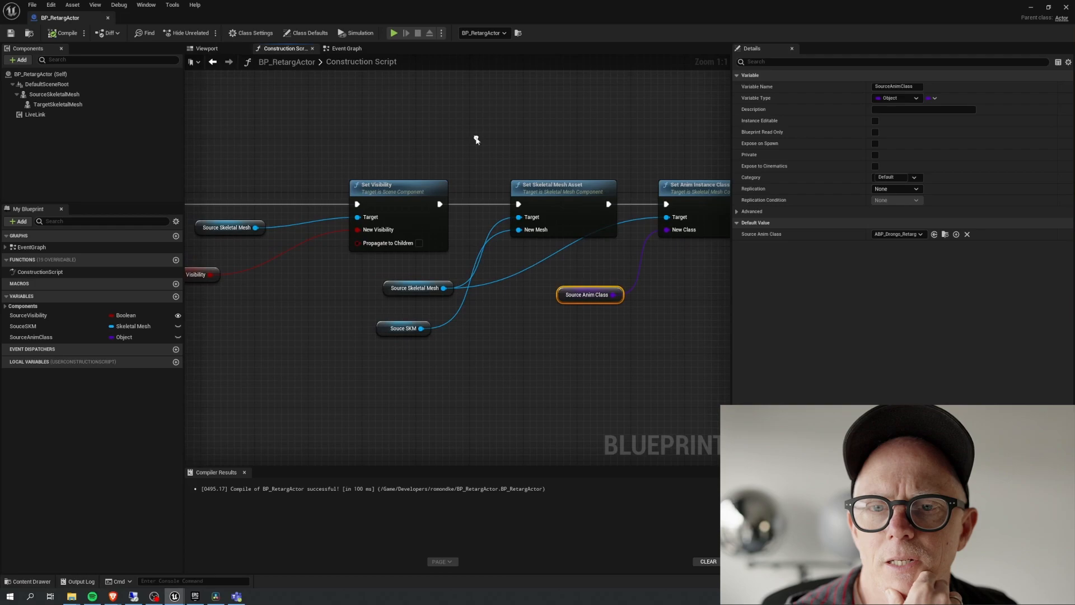
click(406, 330)
drag(406, 330, 325, 310)
click(547, 192)
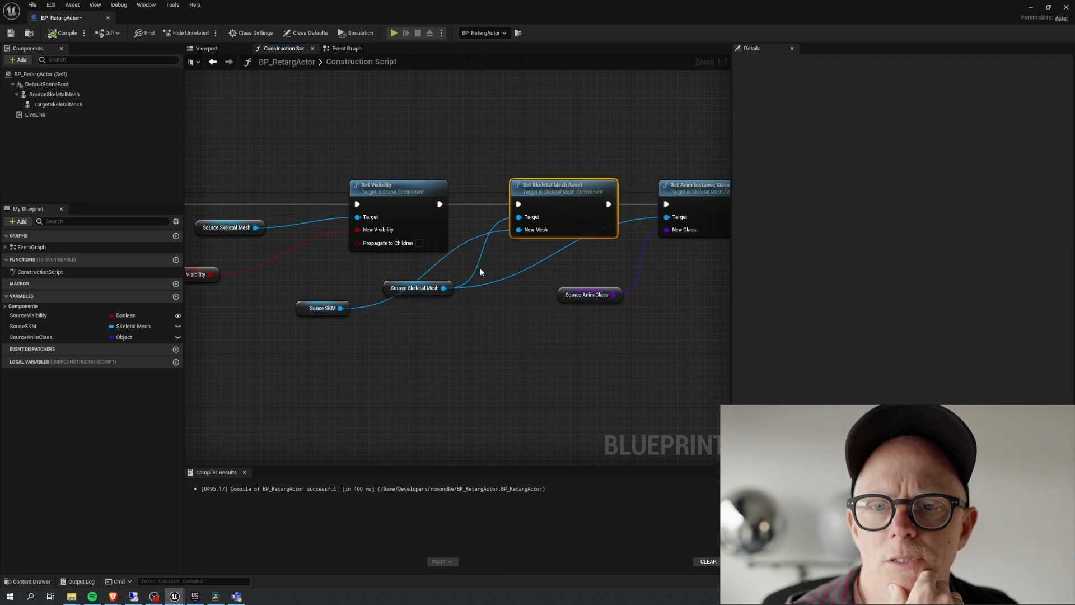
- Try promoting the SouceSKM node's output to a new variable, and delete the resulting SET node
drag(419, 289, 371, 309)
click(392, 335)
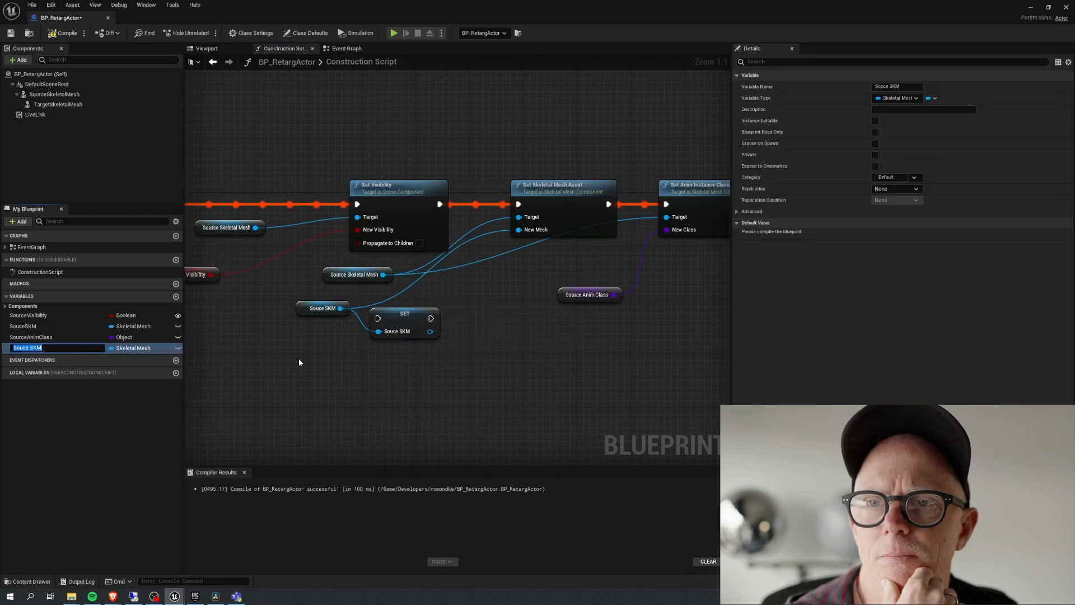
click(403, 317)
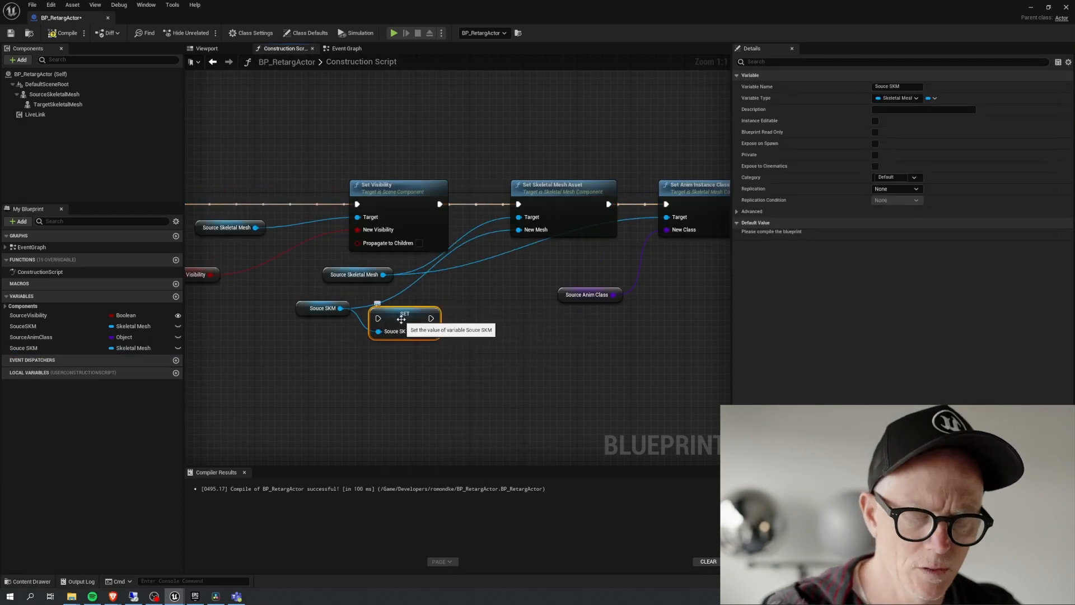
key(Delete)
- Place the SouceSKM node below the Source Skeletal Mesh node and select Set Anim Instance Class
drag(324, 308, 412, 329)
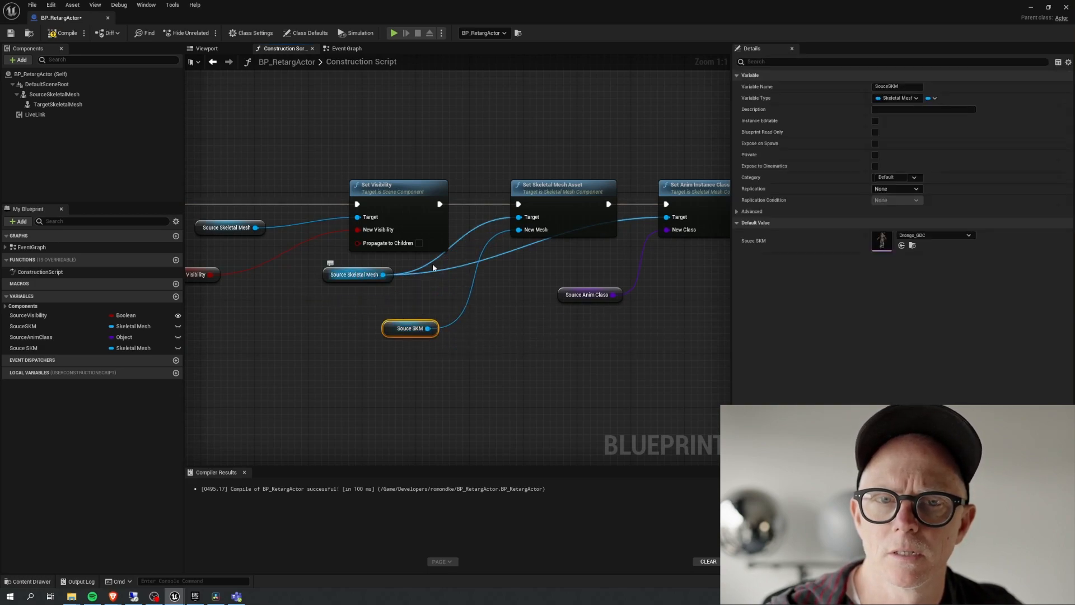
click(696, 199)
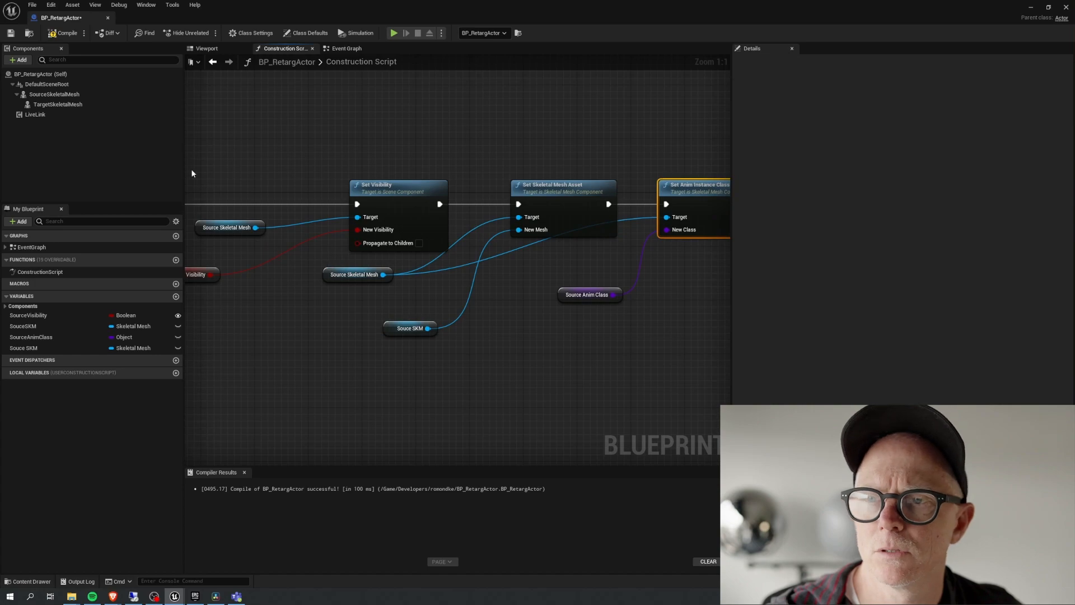
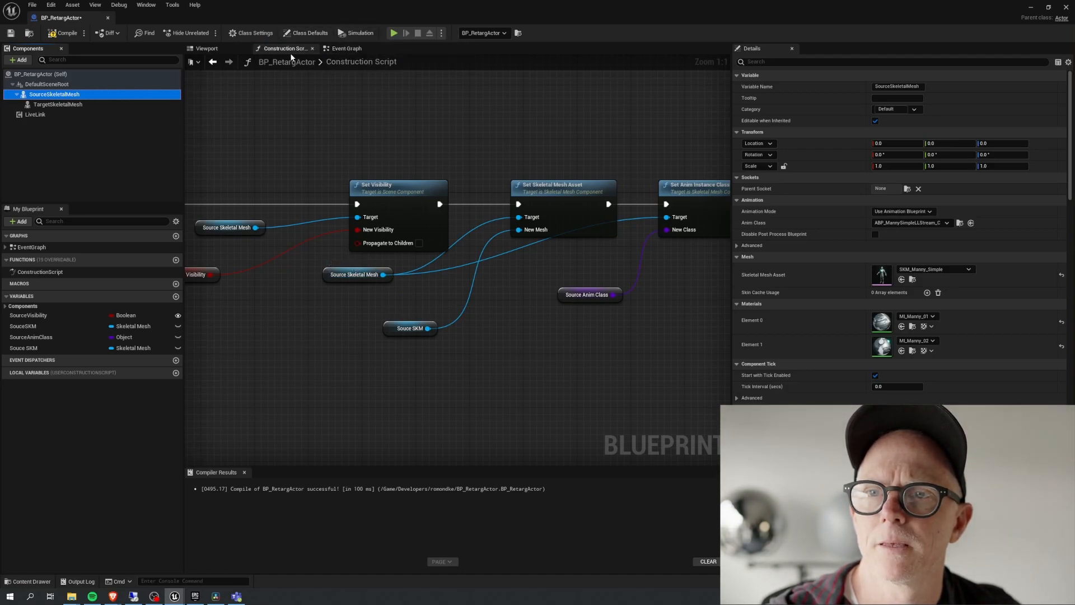
- In the class defaults, set SouceSKM to SKM_Manny_Simple and Source Anim Class to ABP_MannySimpleLLStream
click(303, 34)
click(923, 100)
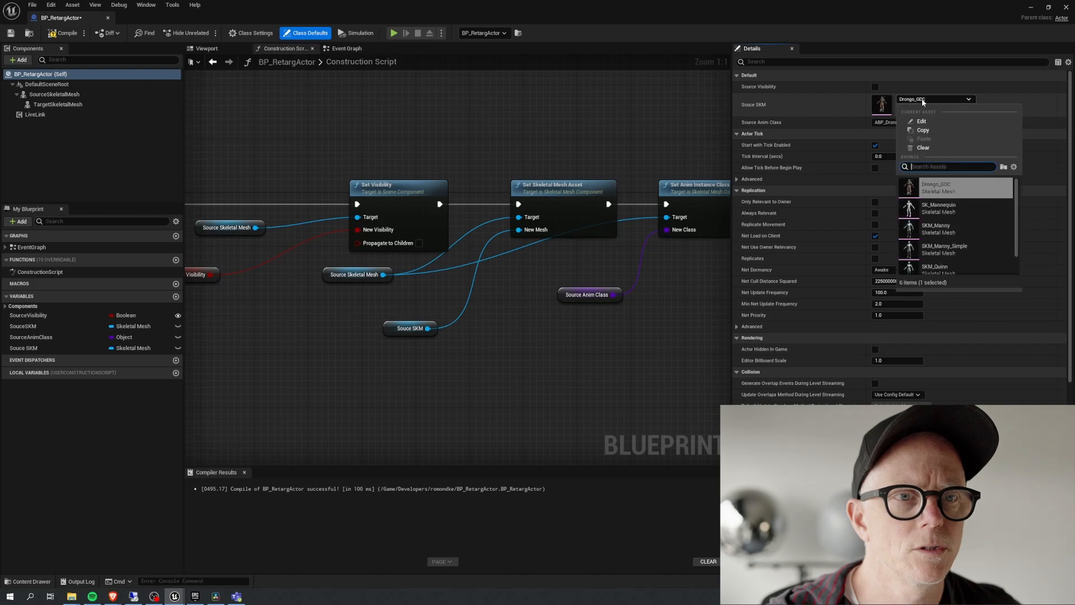
click(944, 249)
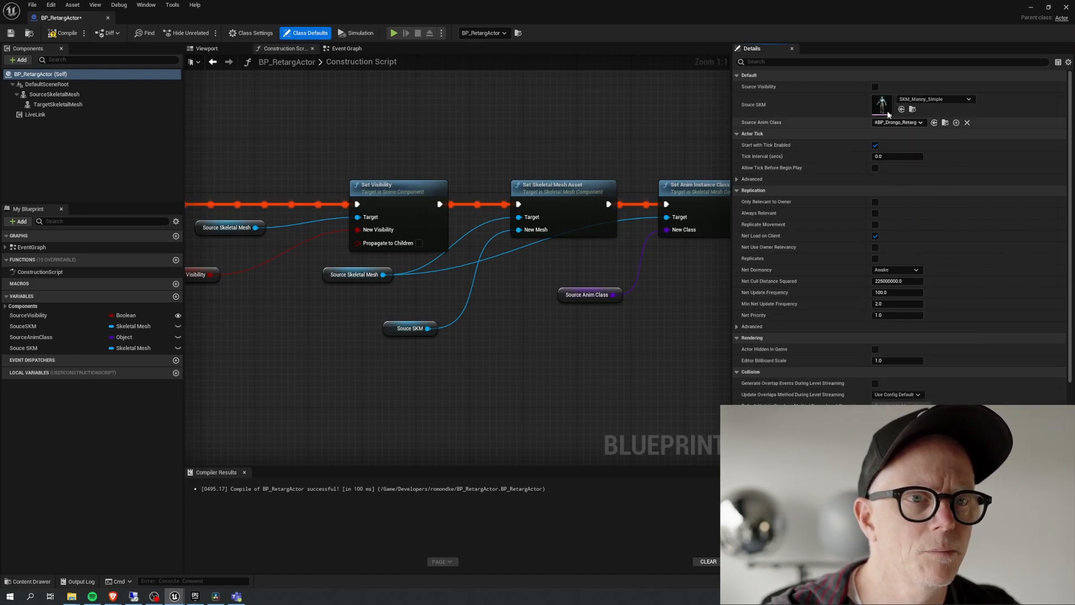
click(898, 122)
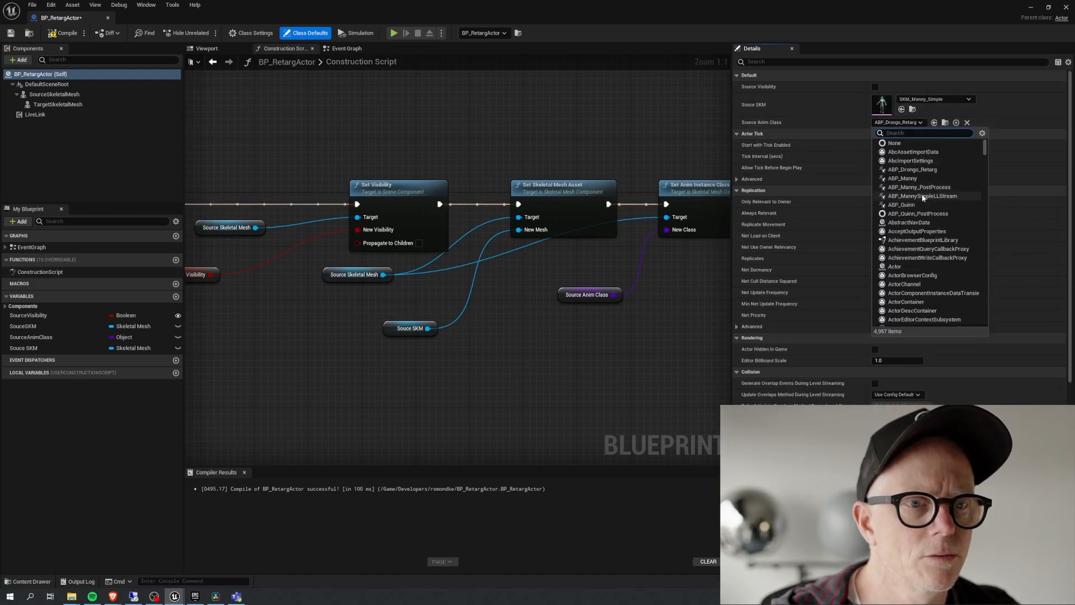
click(922, 195)
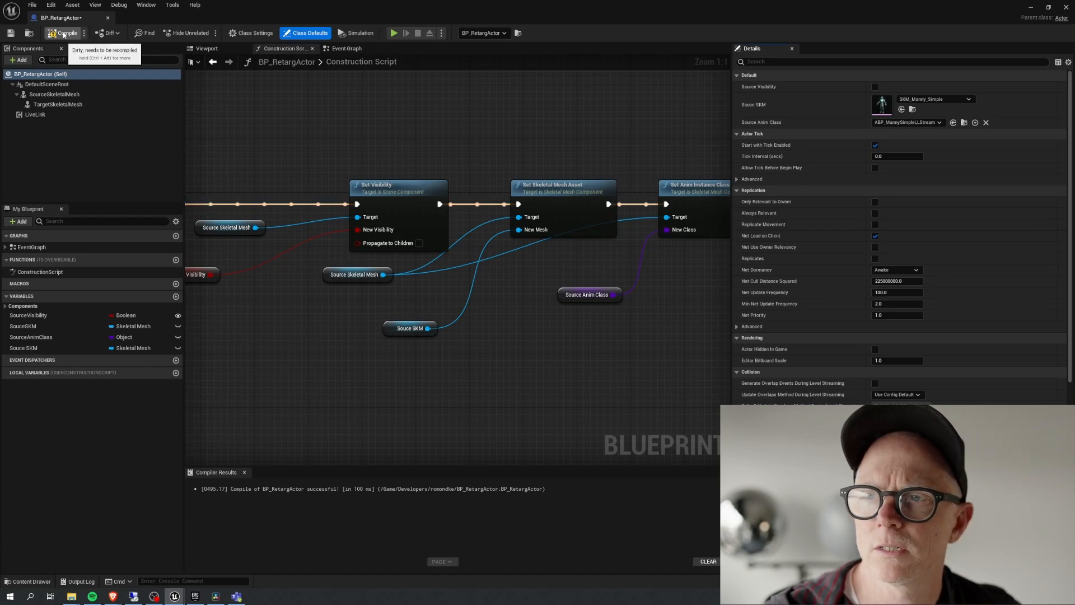
- Compile and save the Blueprint with the Manny source defaults, and inspect the result in its viewport and Construction Script
click(63, 32)
click(10, 32)
click(207, 48)
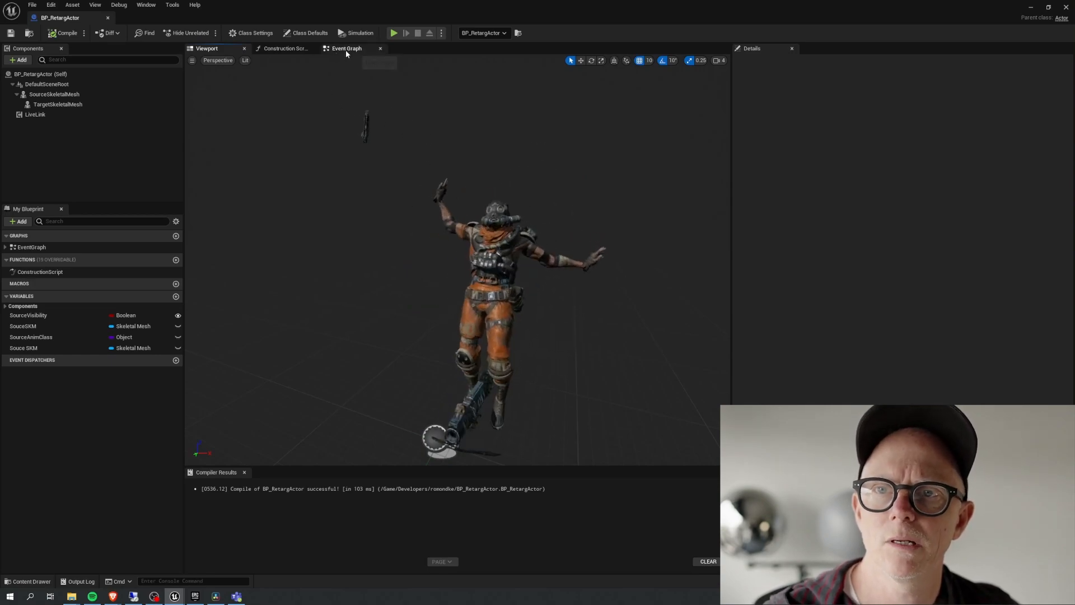
click(288, 51)
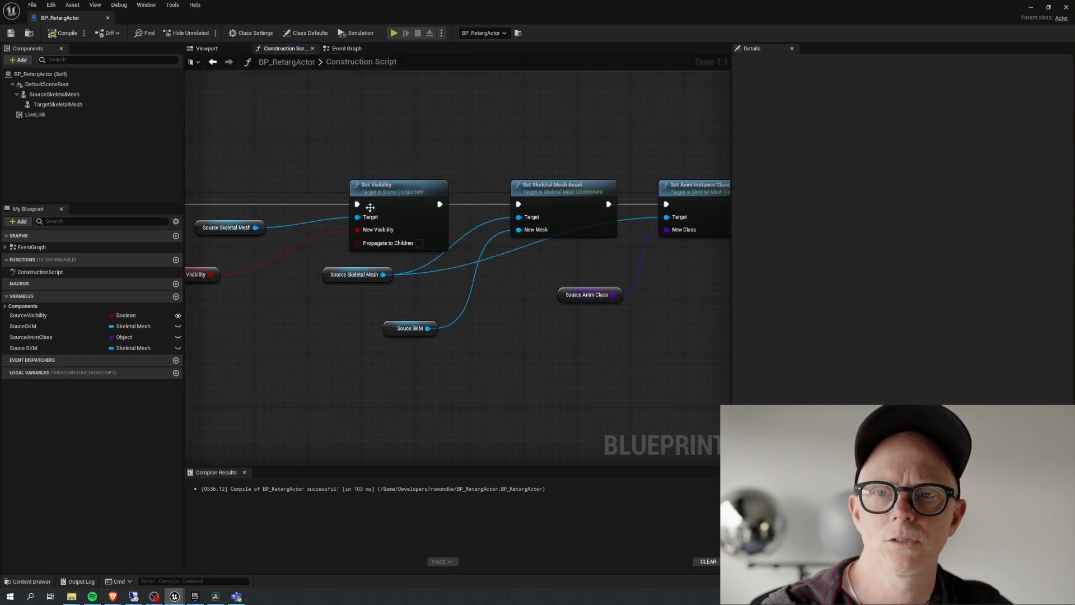
right_drag(311, 393, 223, 365)
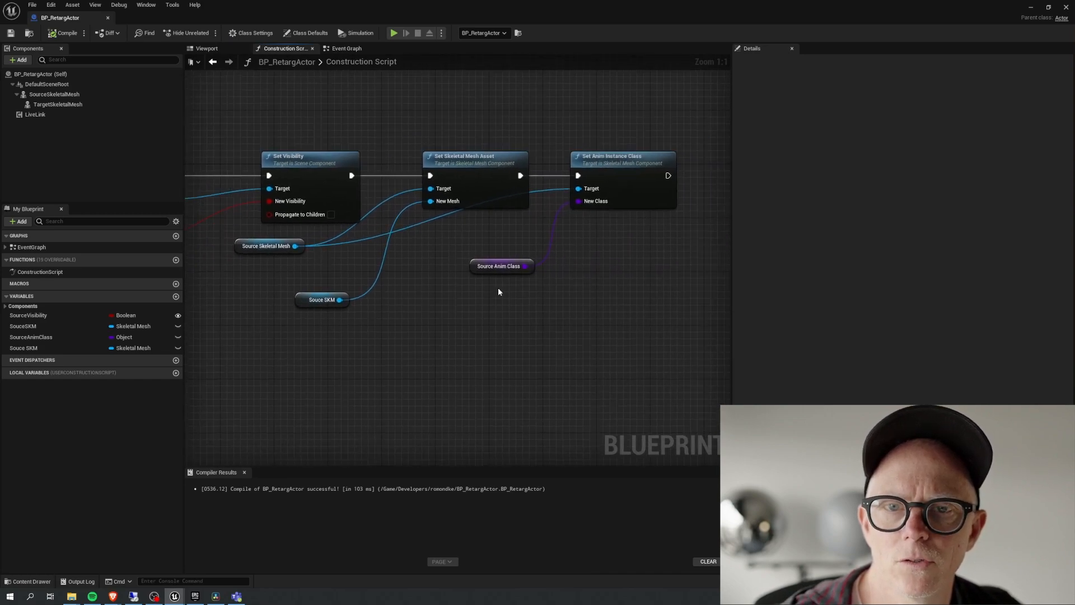
right_drag(587, 368, 445, 374)
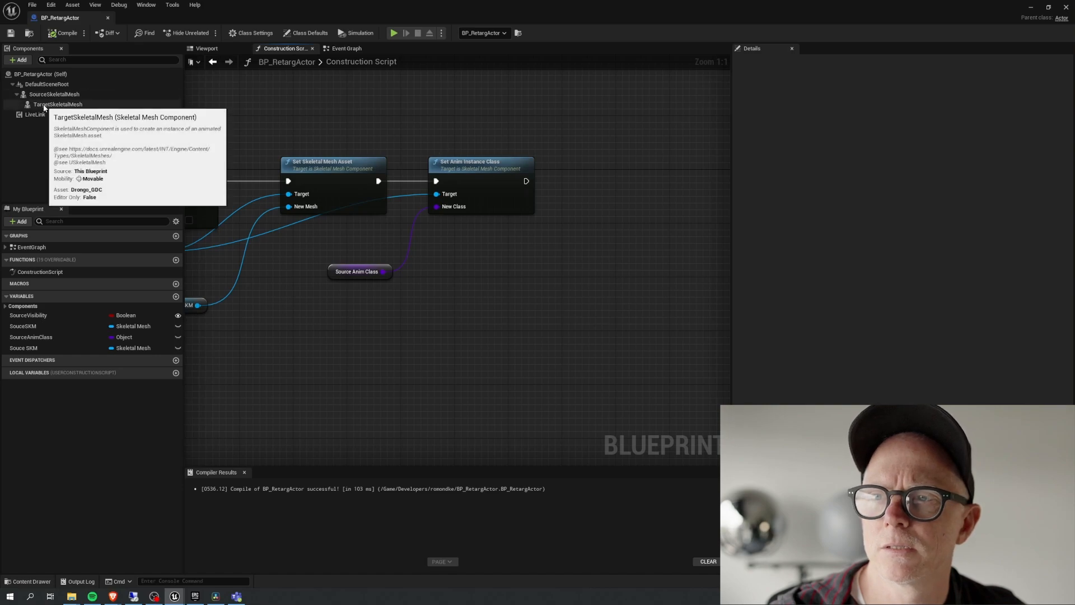
- Add a Target Skeletal Mesh reference with a Set Skeletal Mesh Asset node and connect its execution after the existing Set Anim Instance Class
drag(58, 104, 407, 313)
drag(527, 277, 619, 189)
text(set ske)
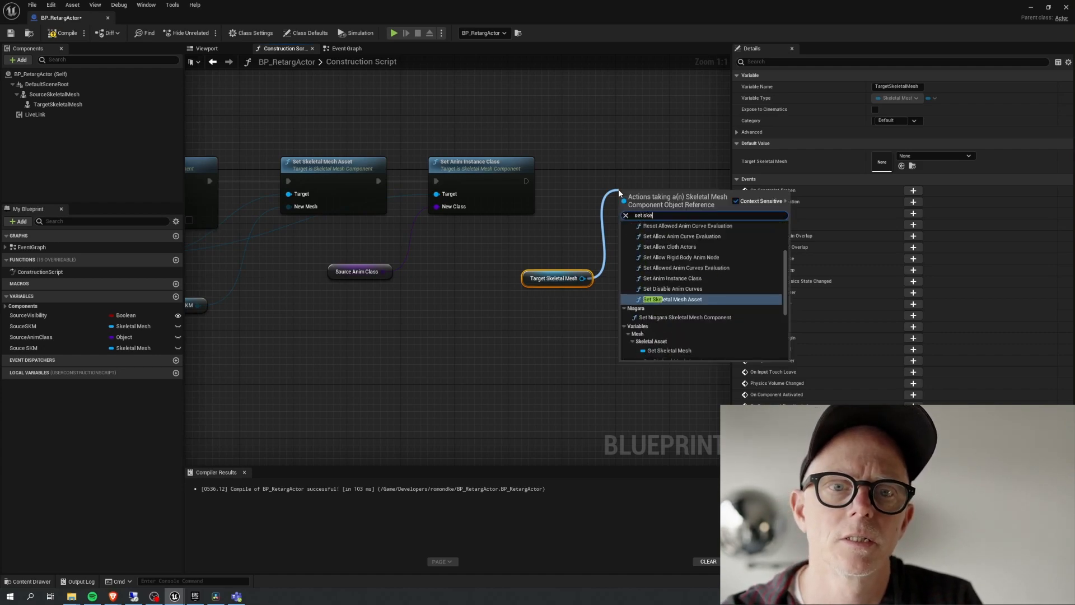
text(l)
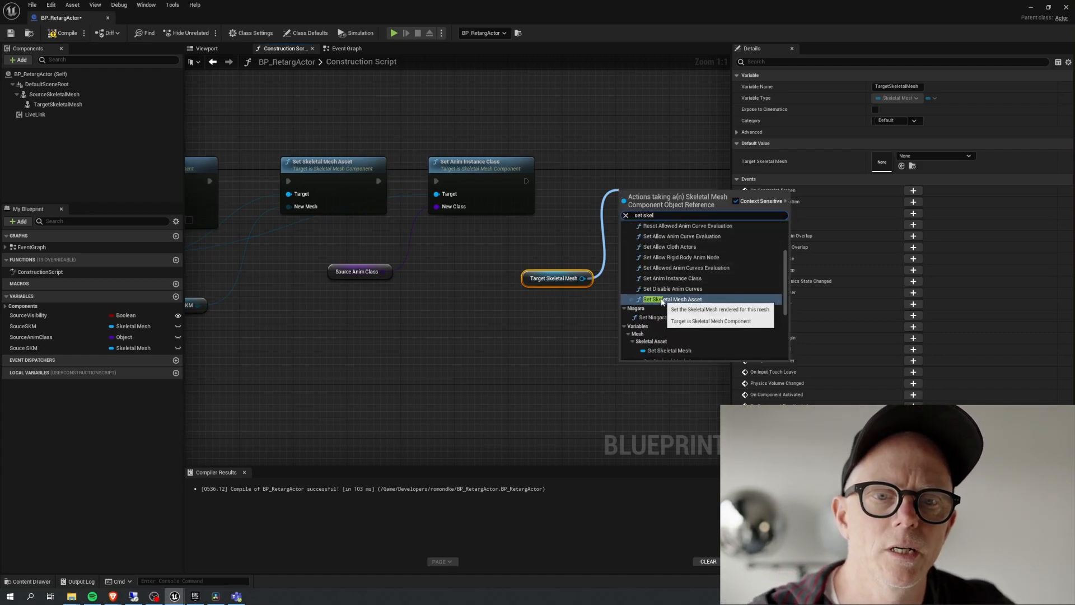
click(672, 299)
drag(525, 181, 617, 179)
drag(556, 272, 509, 252)
- Promote the New Mesh input of the target's Set Skeletal Mesh Asset node to a variable named TargetSKM
right_click(611, 205)
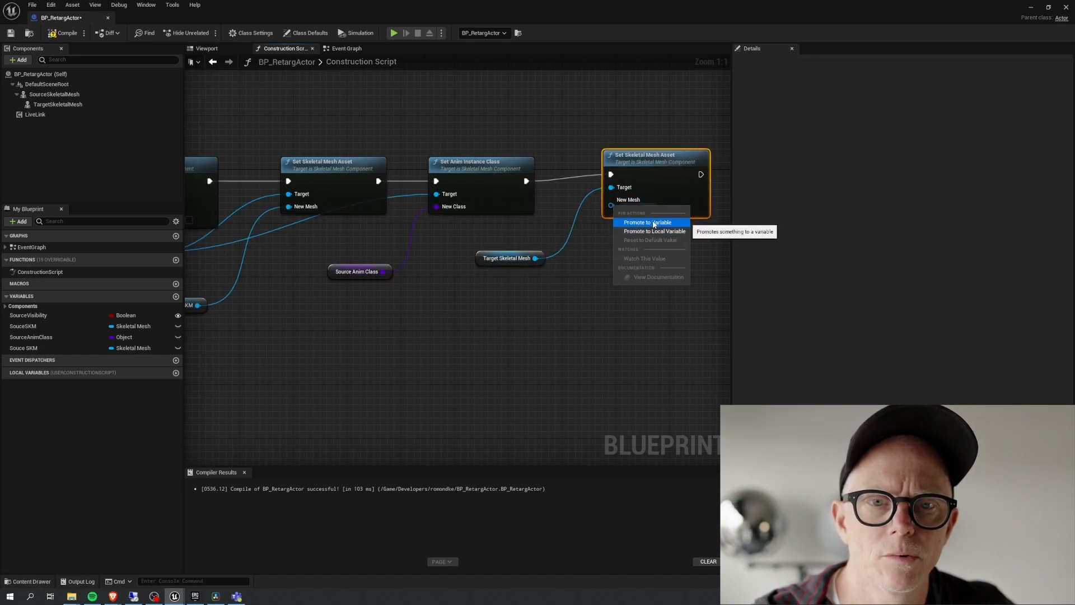
click(644, 222)
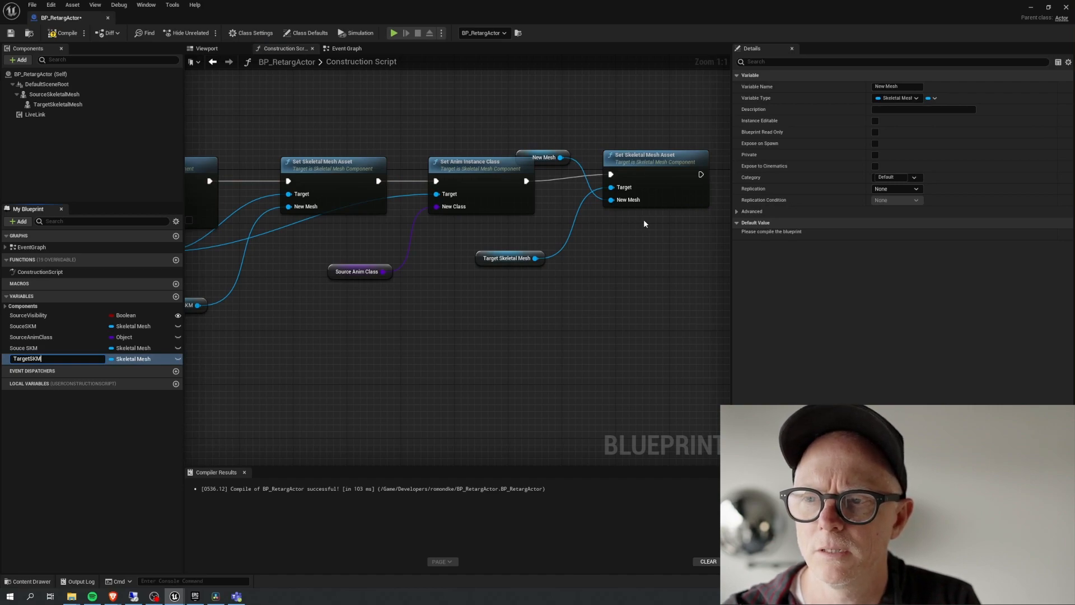
key(Return)
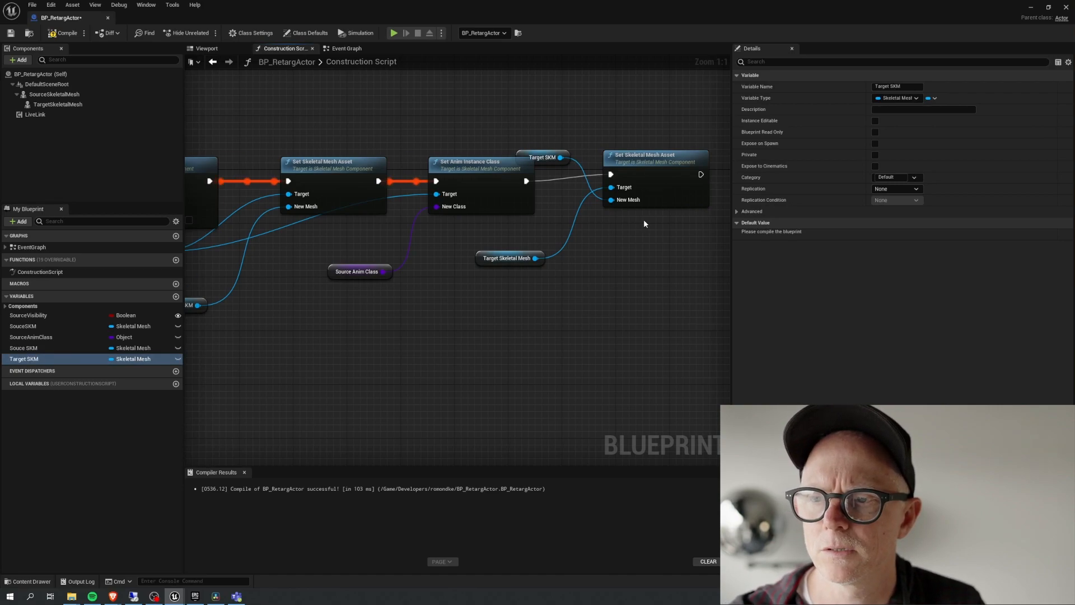
- Add a Set Anim Instance Class node for Target Skeletal Mesh, chain it after Set Skeletal Mesh Asset, and place Target SKM below the mesh reference
right_drag(641, 265, 523, 271)
drag(418, 263, 640, 231)
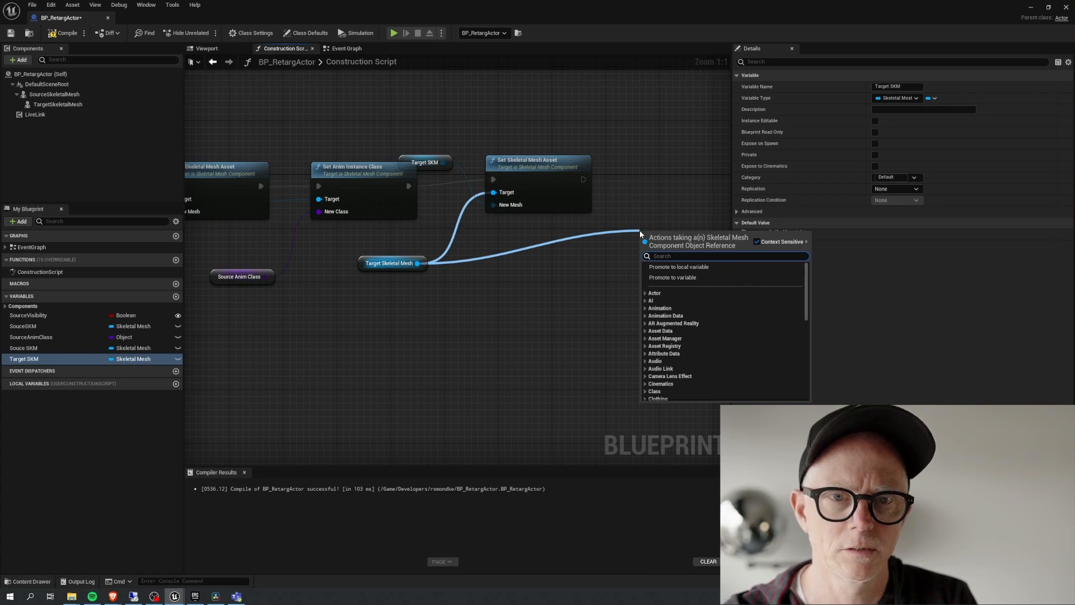
text(set anim in)
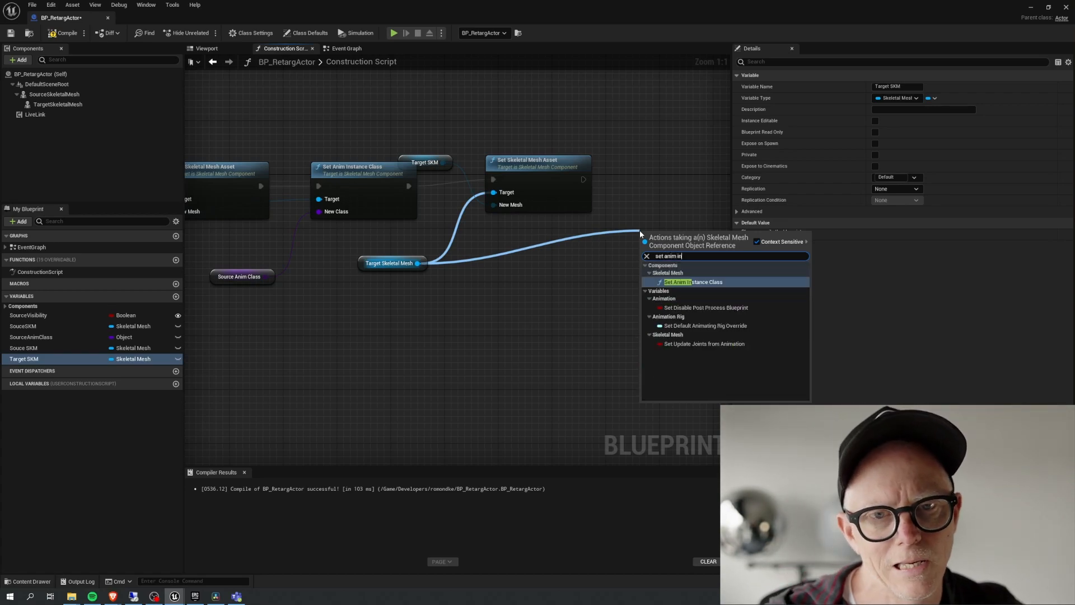
click(683, 282)
drag(577, 176, 685, 182)
drag(431, 160, 378, 301)
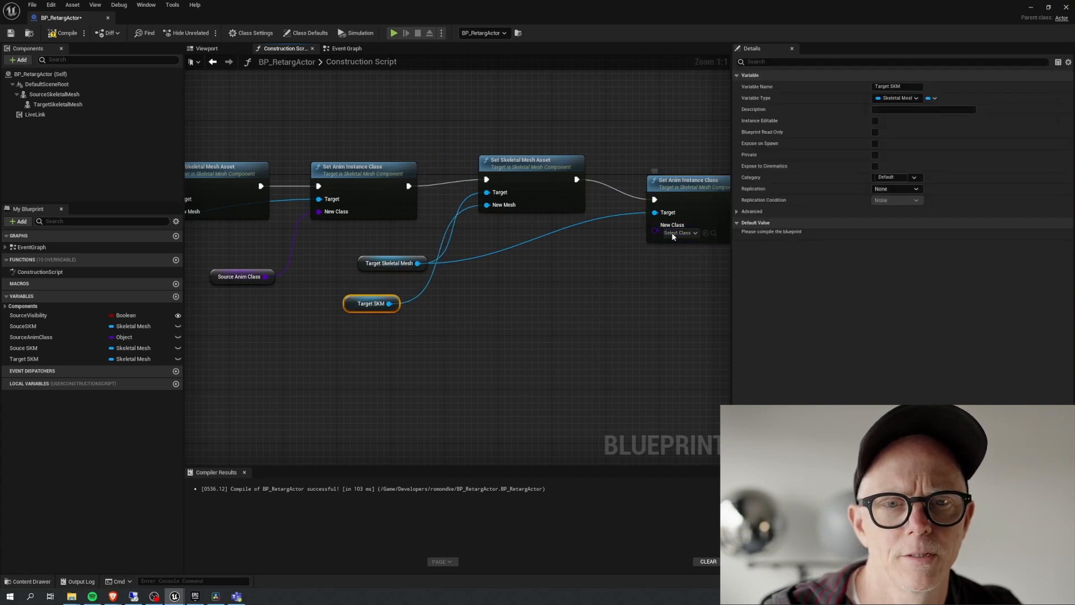
- Promote the New Class input of the target's Set Anim Instance Class node to a variable named TargetAnimClass and place its node below the chain
right_click(673, 235)
click(700, 251)
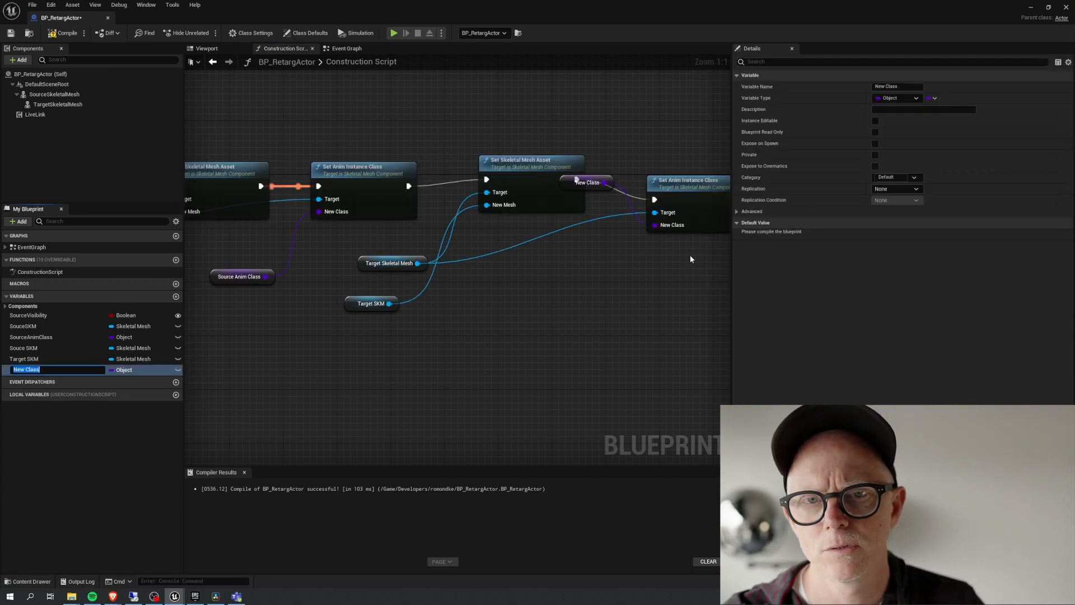
text(TargetAnim)
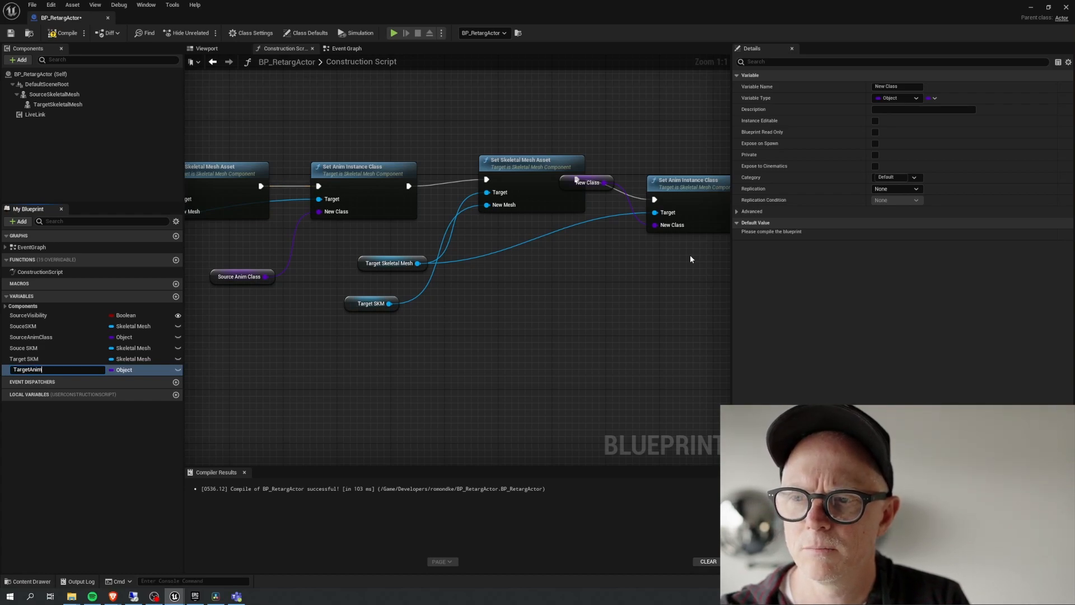
text(Class)
key(Return)
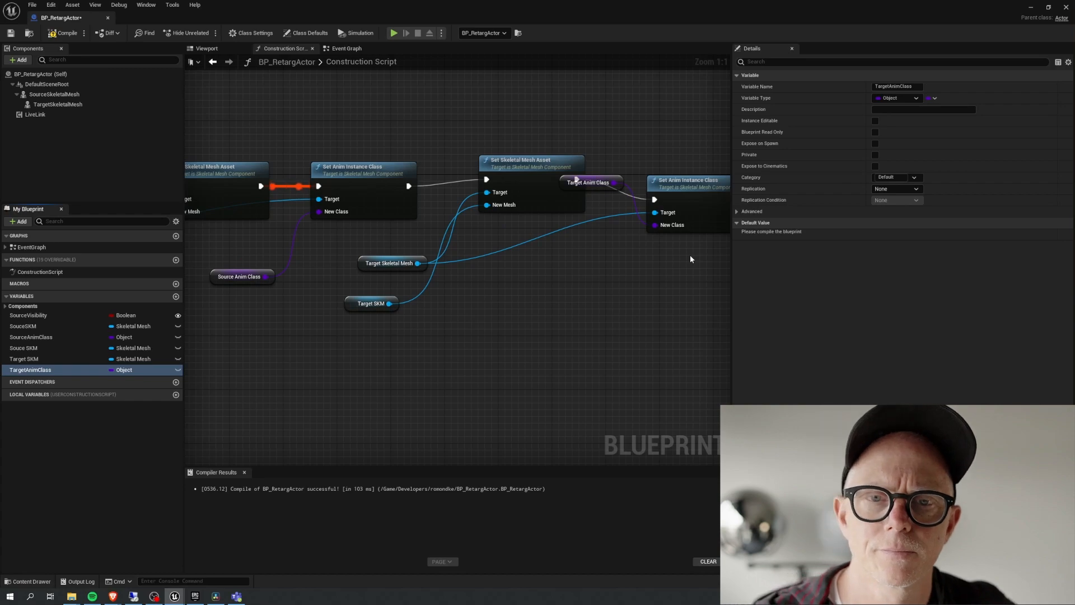
drag(597, 177, 559, 266)
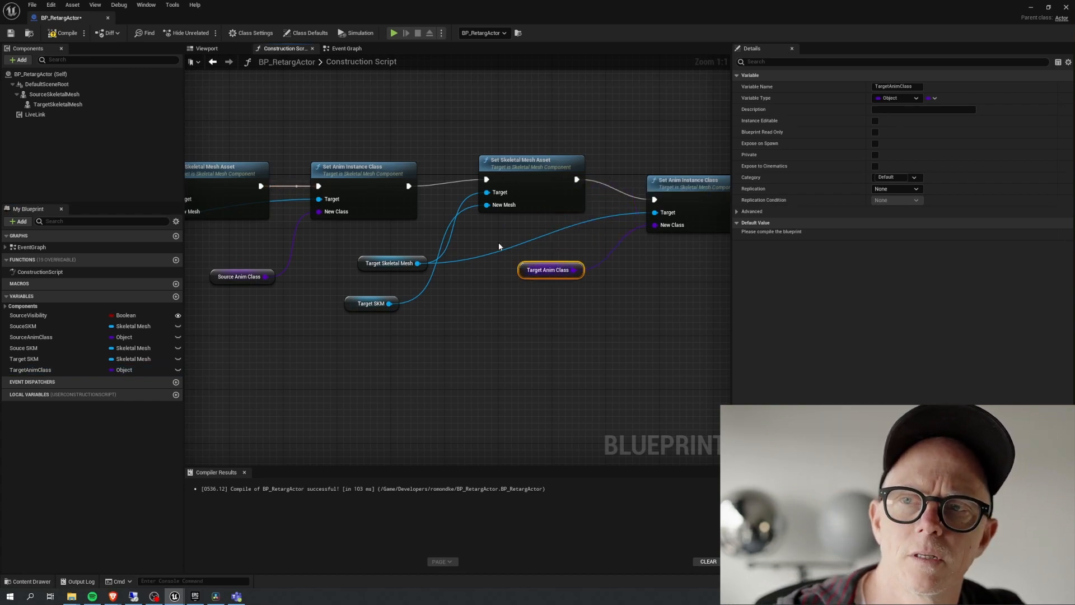
- Compile, set the defaults of TargetAnimClass to ABP_Drongo_Retarg and Target SKM to Drongo_GDC, and compile and save the Blueprint again
click(78, 34)
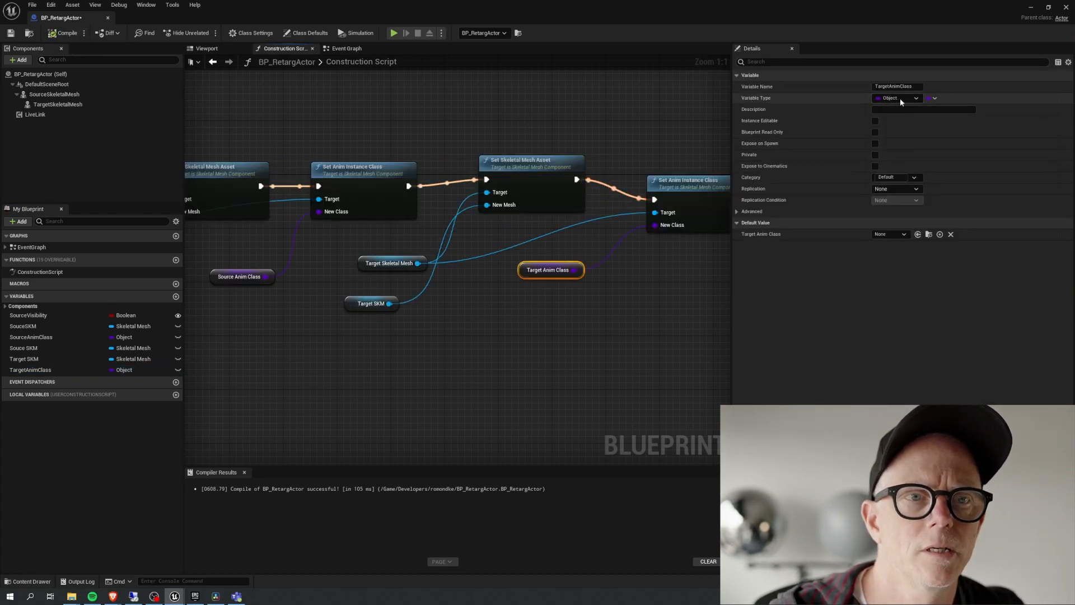
click(891, 235)
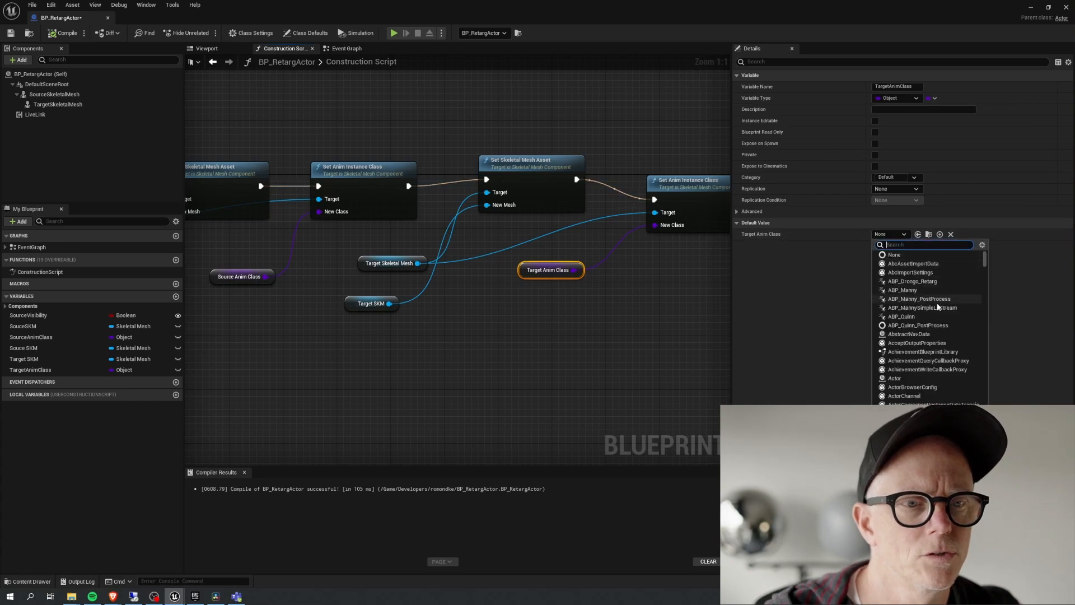
click(912, 279)
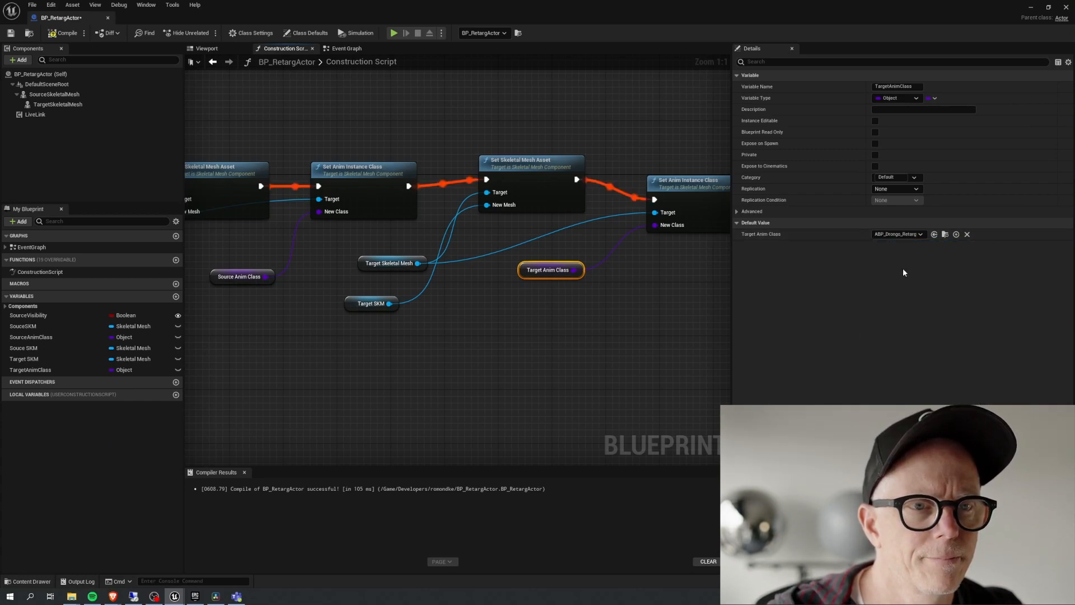
click(368, 305)
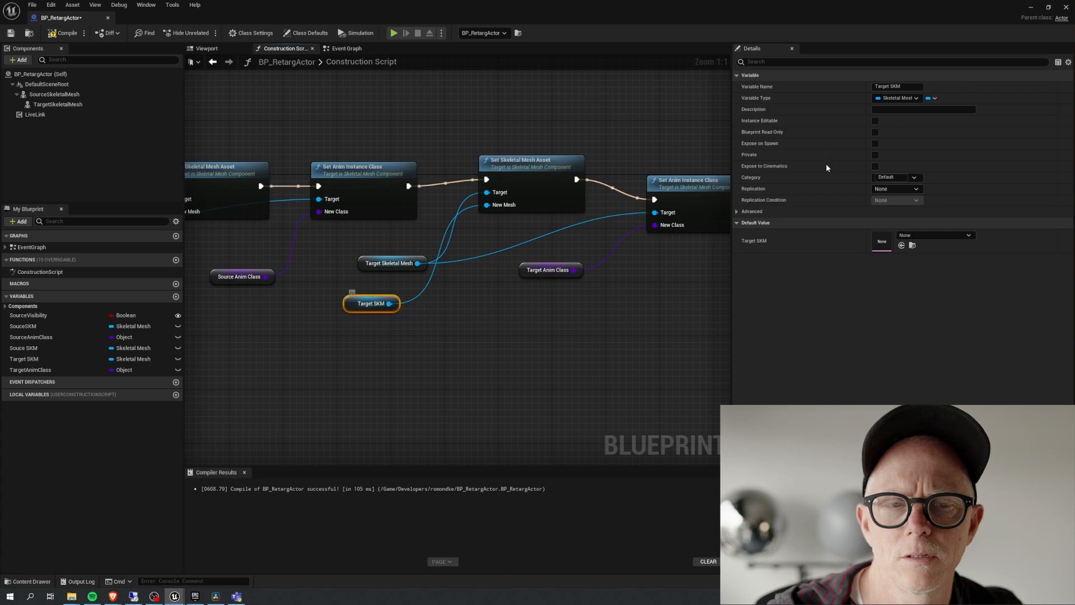
click(933, 235)
click(942, 315)
click(61, 33)
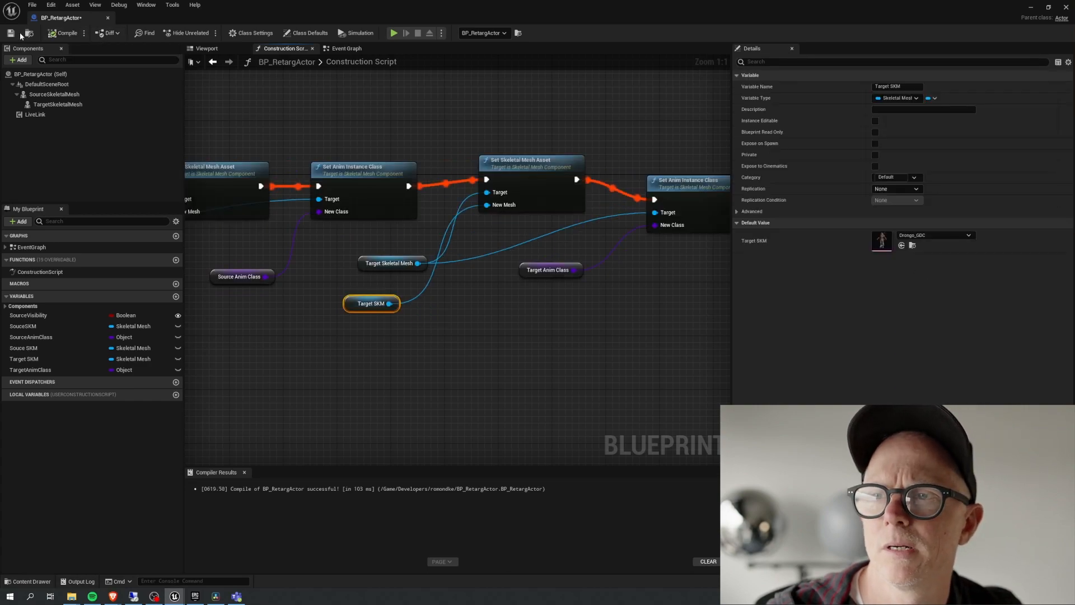
- Check the Drongo in the Blueprint viewport, and move BP_RetargActor in the level to X 400, Y 260, beside the other characters
click(206, 48)
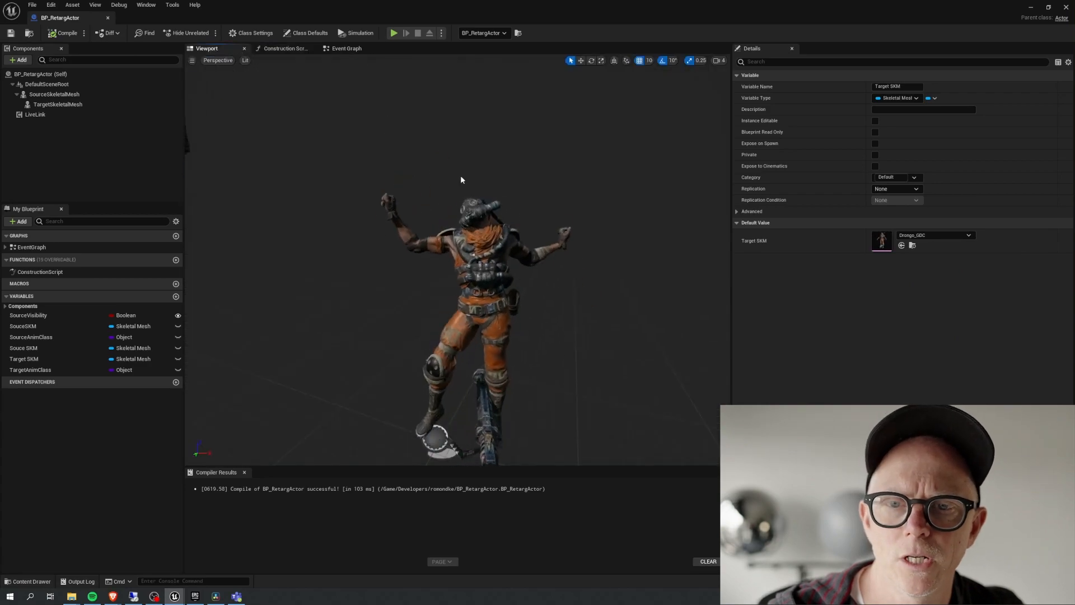
drag(252, 8, 1030, 97)
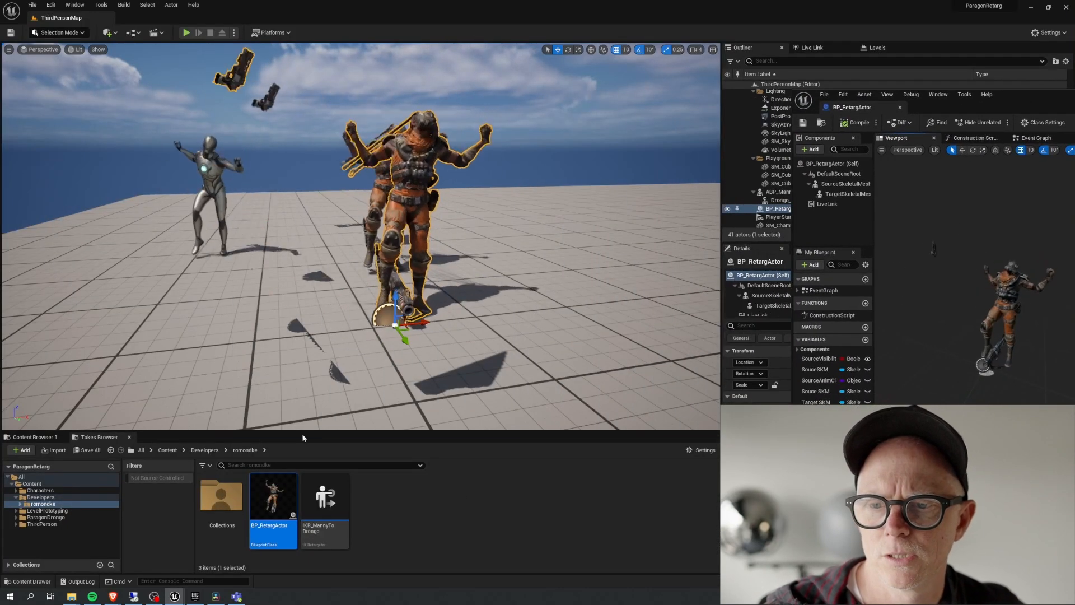
drag(420, 328, 591, 308)
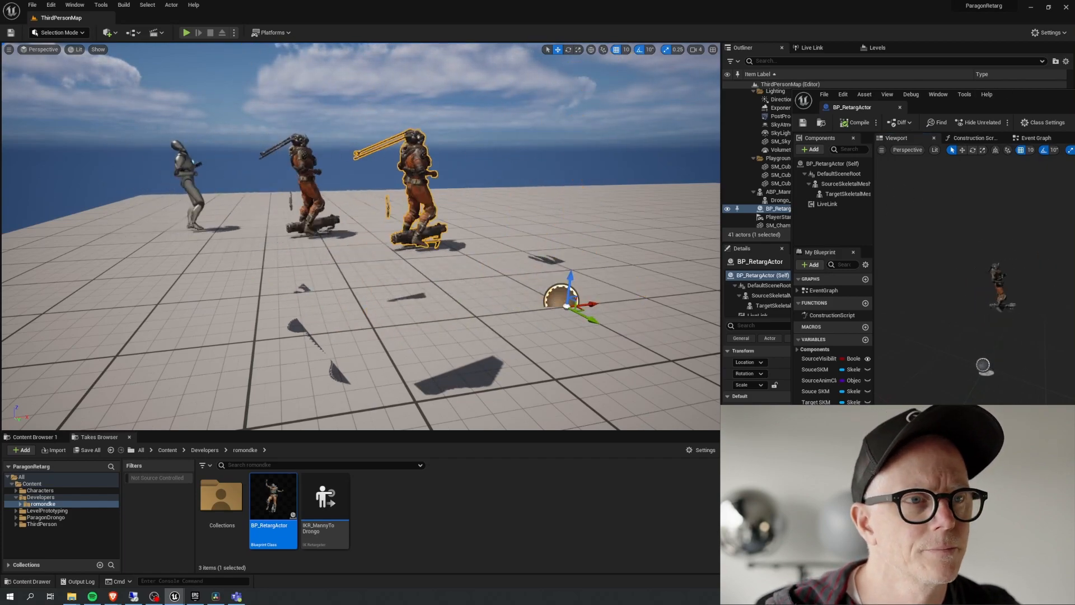
drag(994, 89, 497, 49)
click(760, 55)
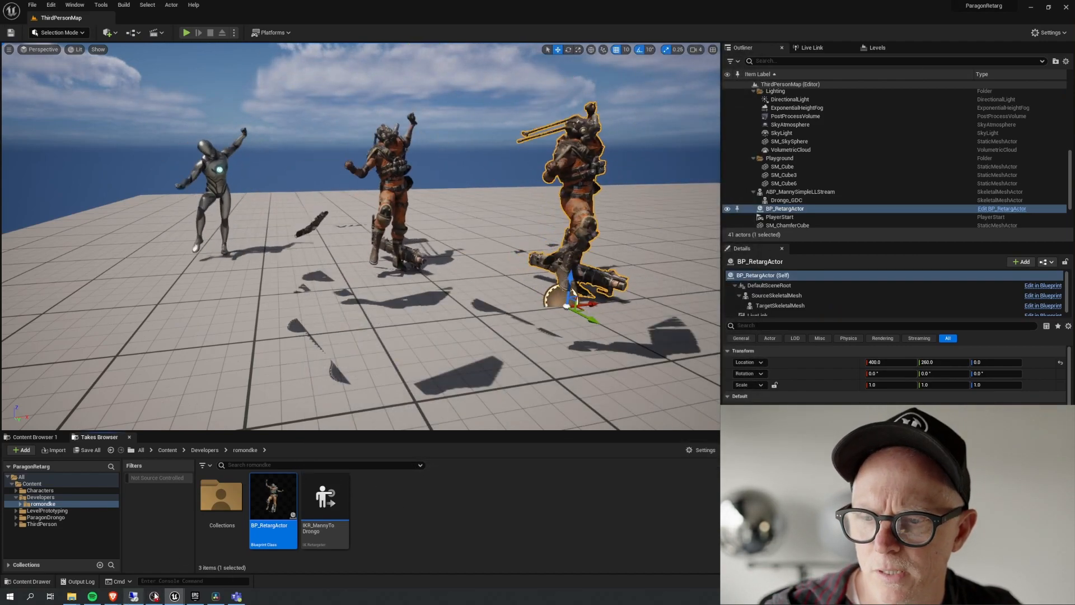
- Switch to the RataCharacters project and open the ParagonRampage Characters/Heroes/Rampage/Meshes folder
mouse_move(174, 596)
click(143, 569)
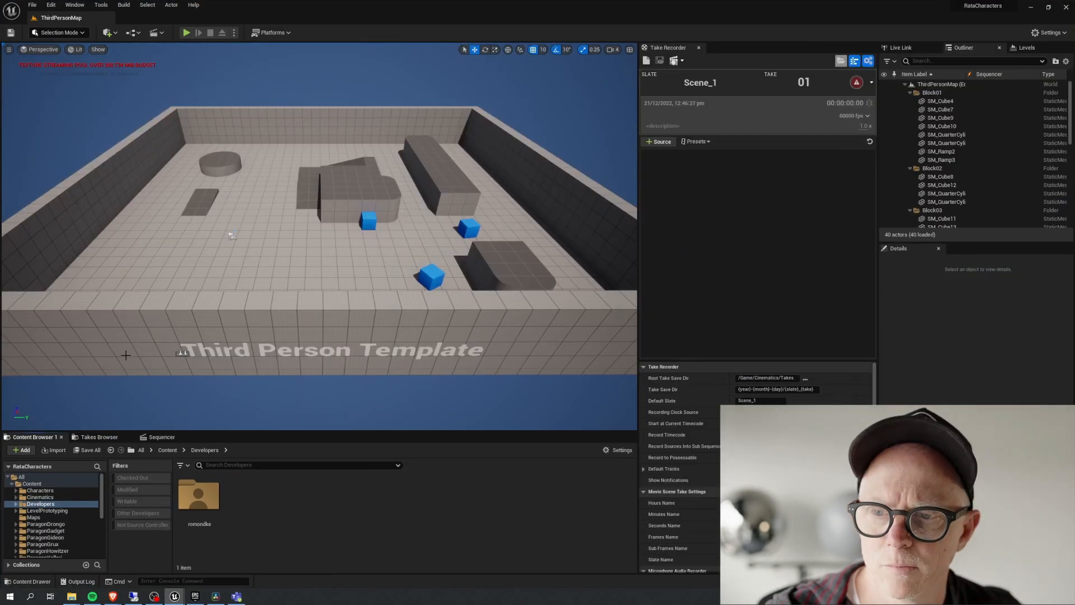
scroll(48, 525, down, 2)
click(45, 510)
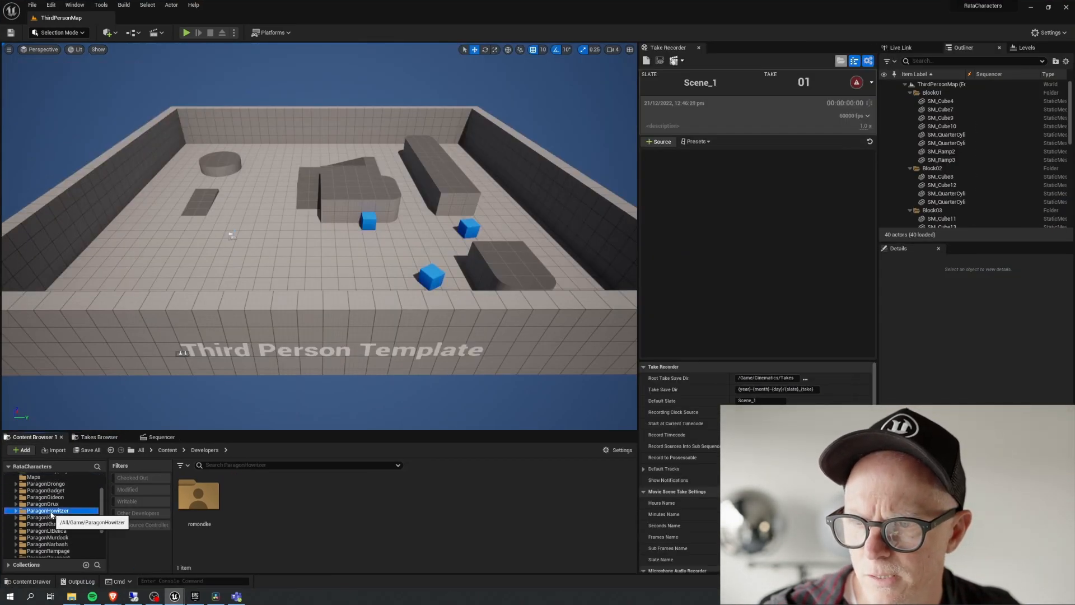
click(42, 504)
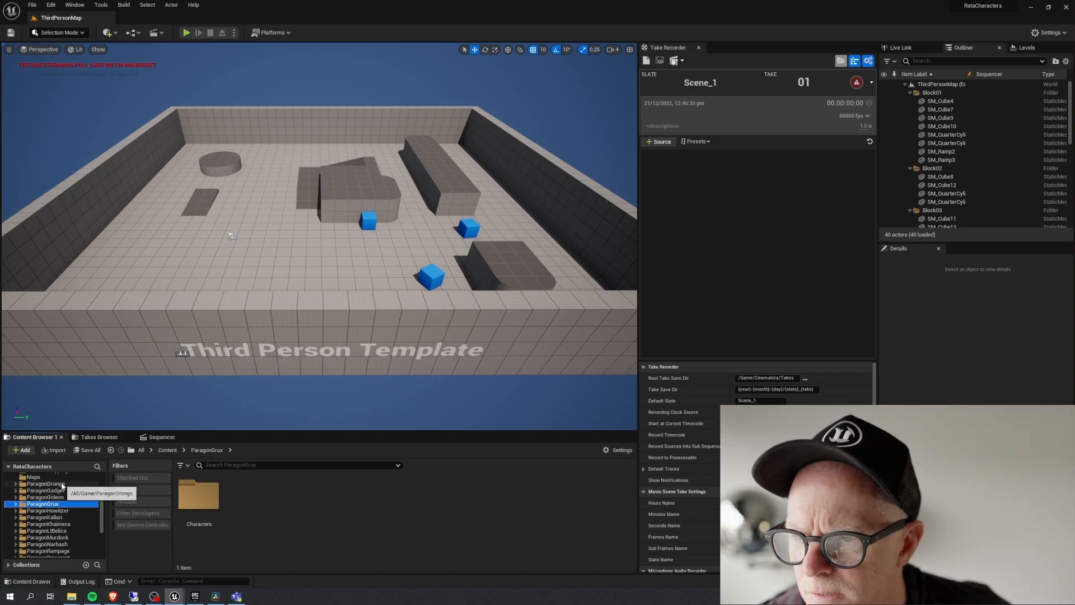
scroll(64, 548, down, 1)
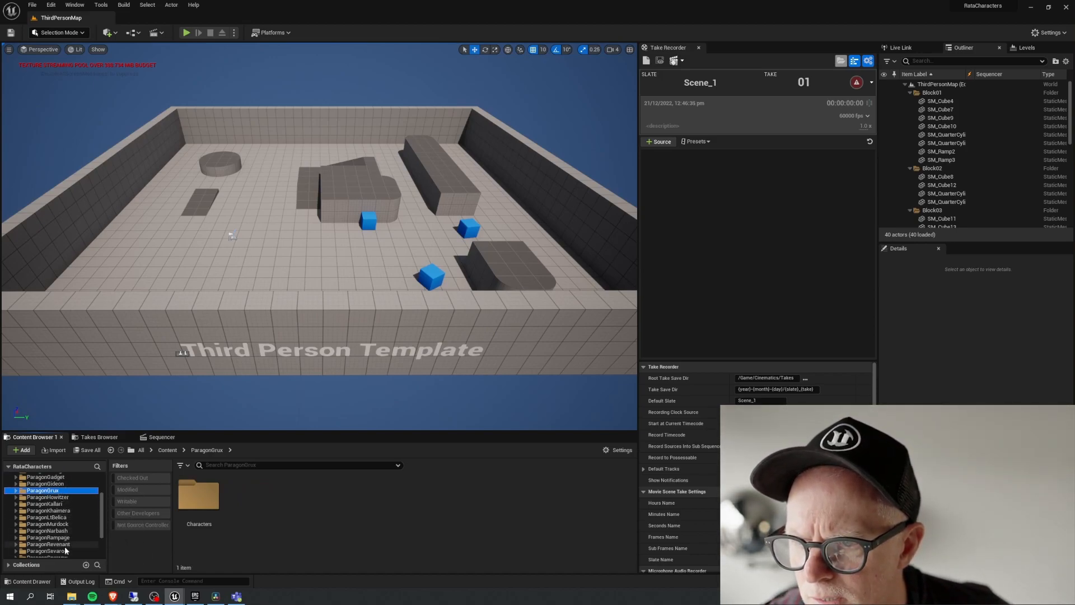
click(48, 537)
scroll(59, 546, down, 4)
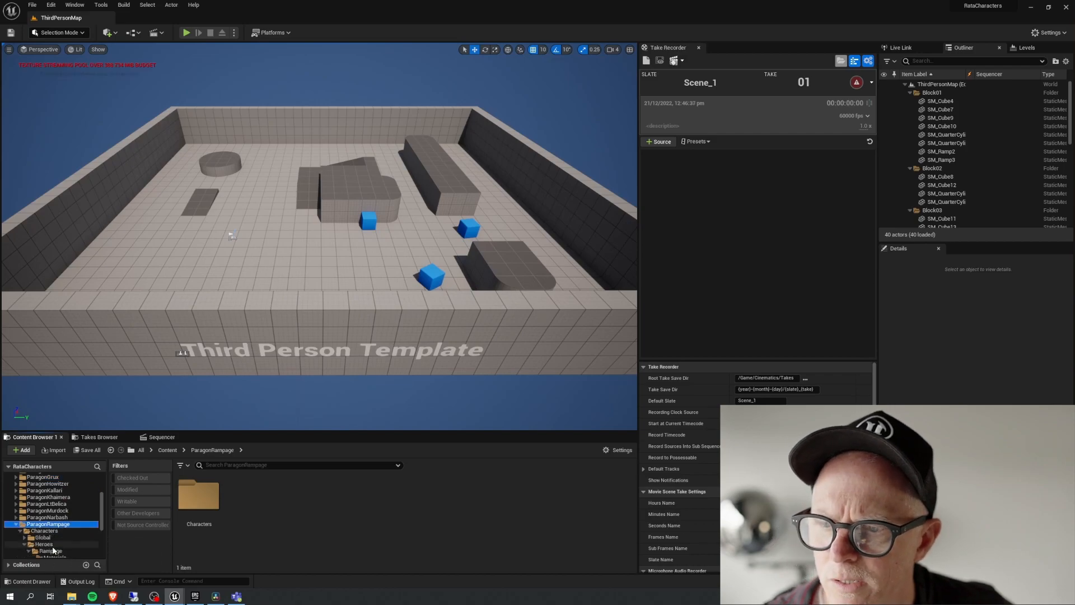
click(55, 526)
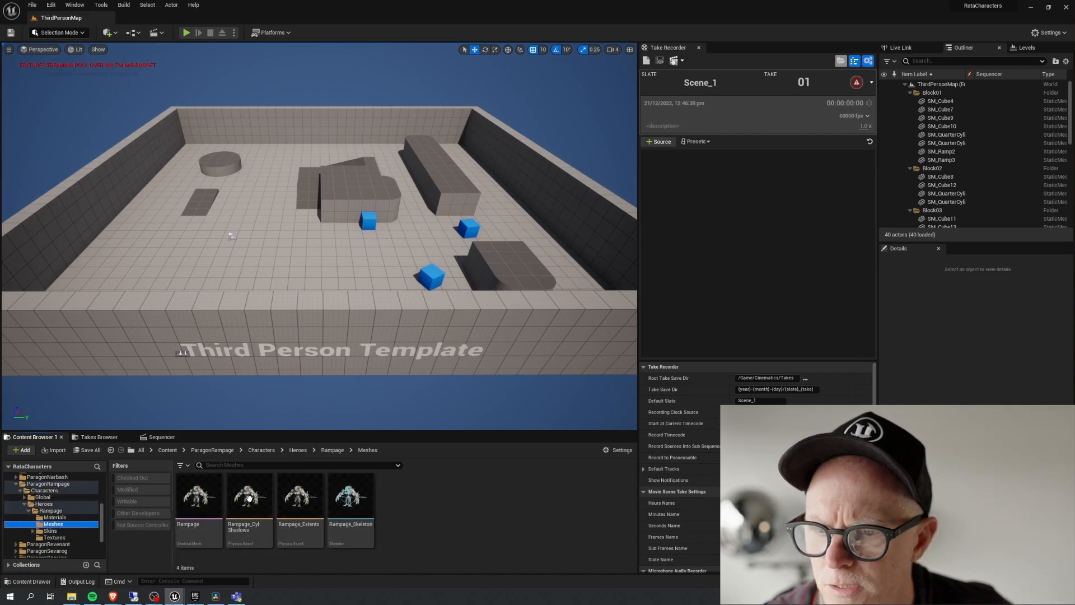
- Migrate the Rampage skeletal mesh with all its dependencies to the Content folder of the ParagonRetarg project
right_click(200, 497)
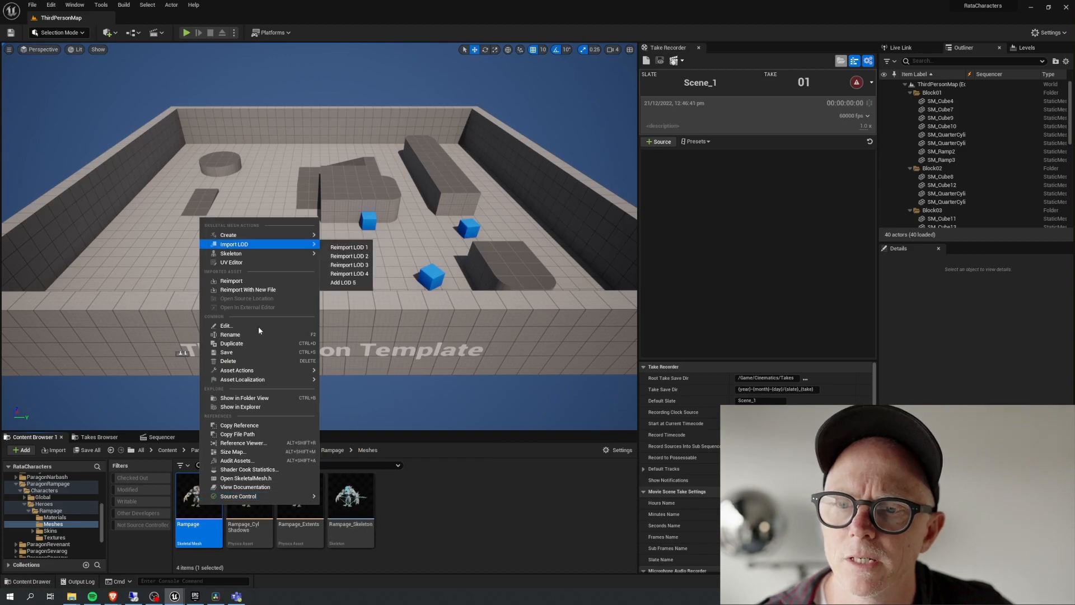
mouse_move(254, 374)
click(351, 419)
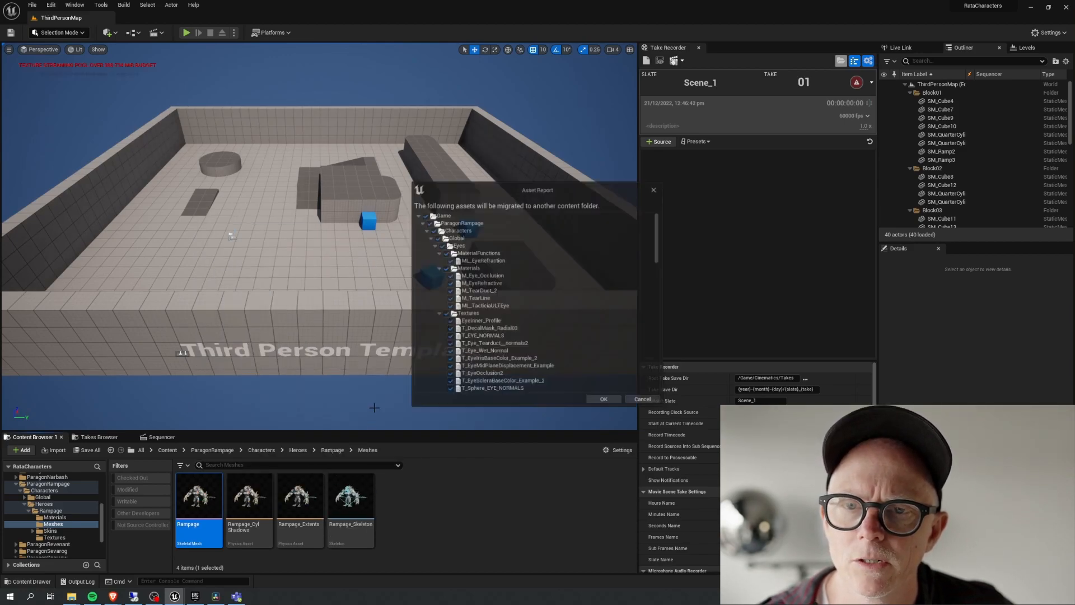
click(604, 400)
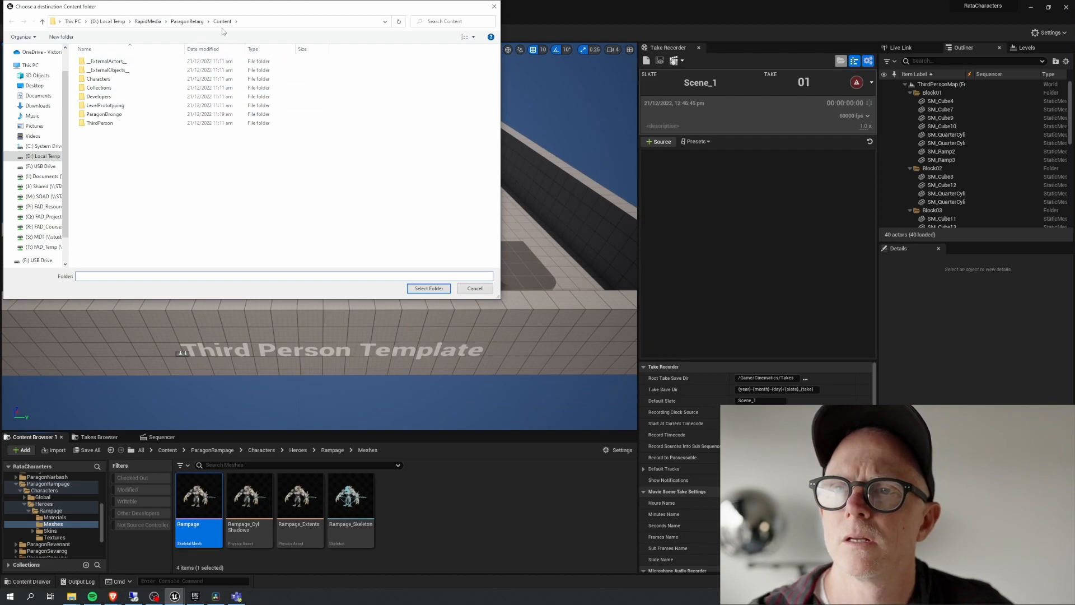
click(429, 288)
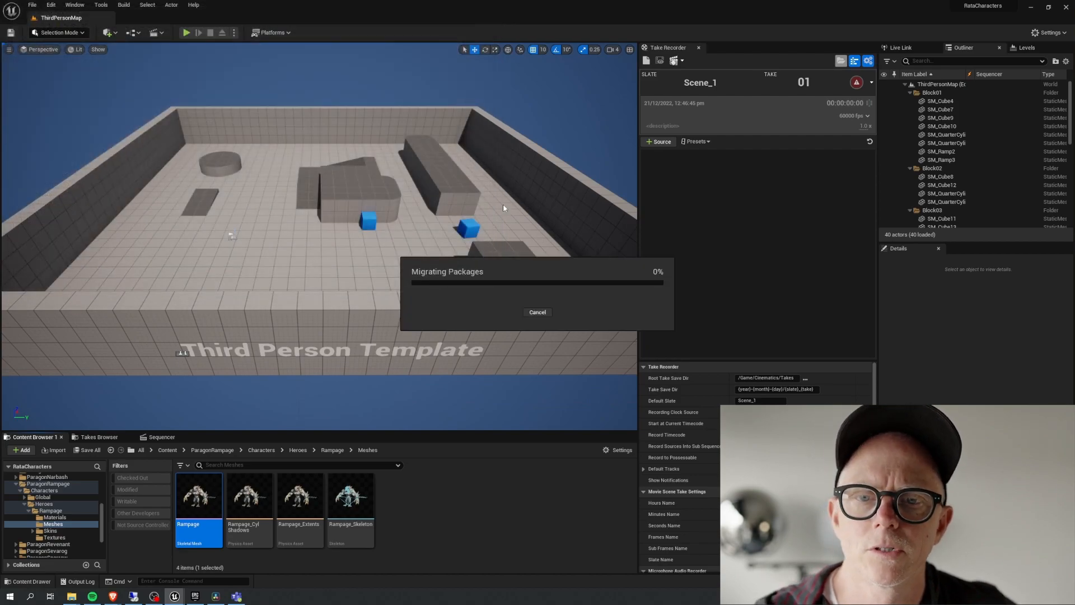
- Return to the ParagonRetarg project and open the migrated ParagonRampage Characters/Heroes/Rampage/Meshes folder
click(1031, 8)
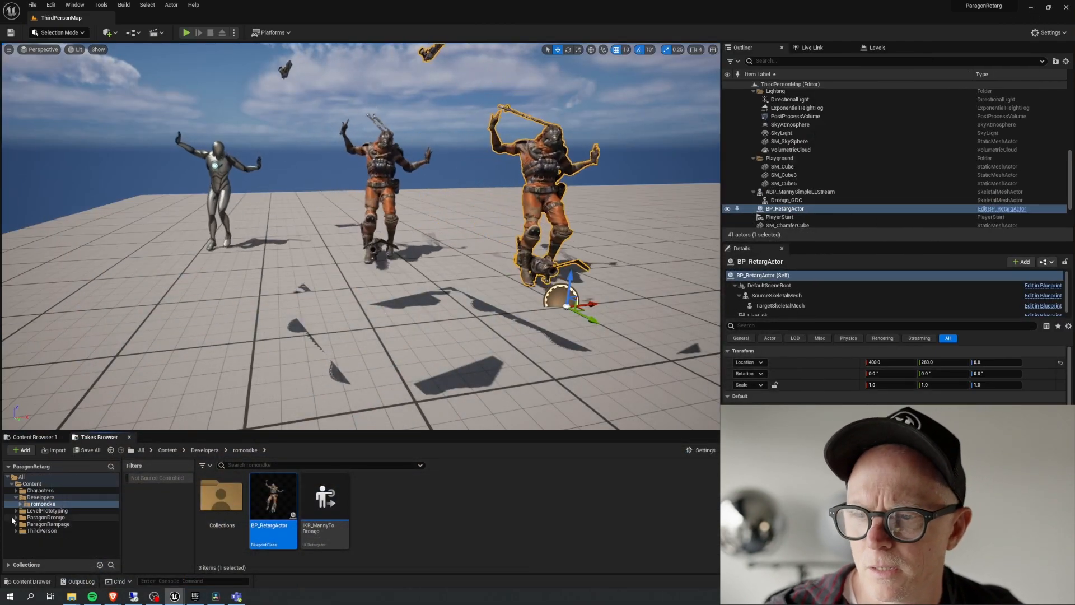
double_click(40, 525)
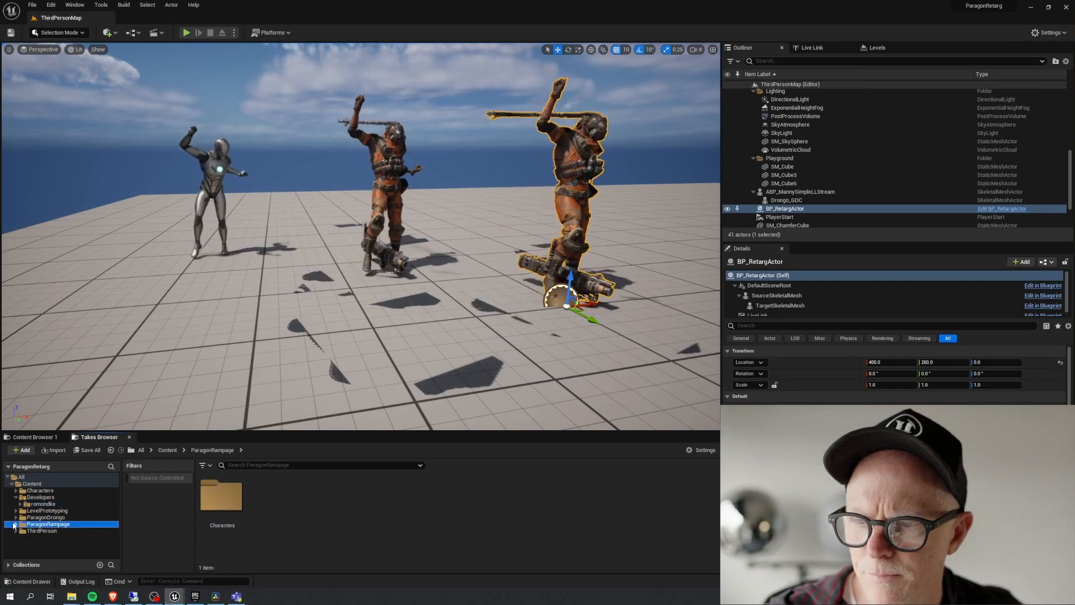
double_click(38, 530)
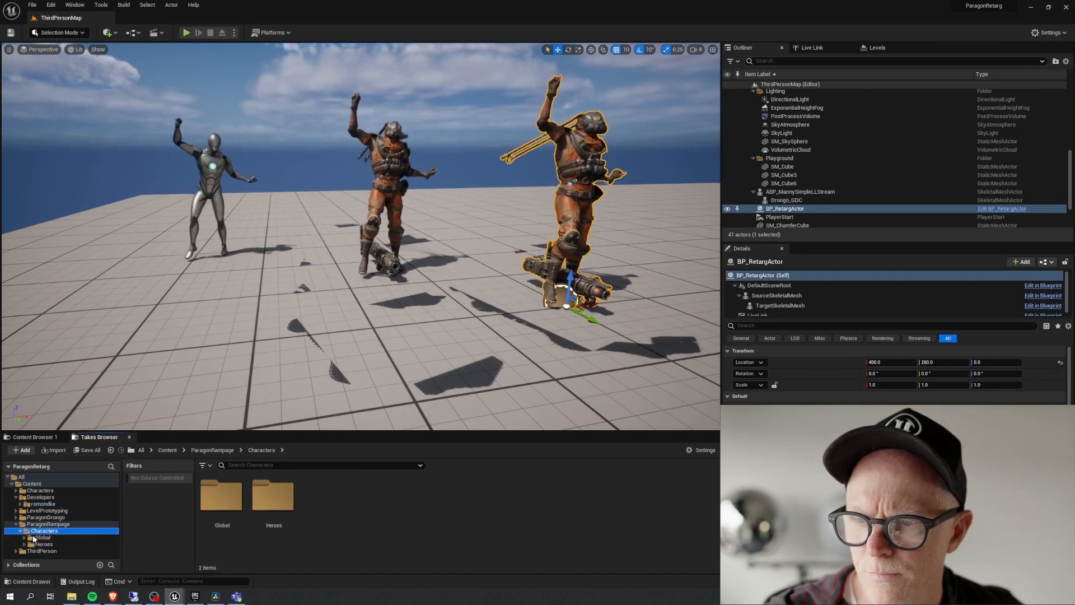
double_click(39, 543)
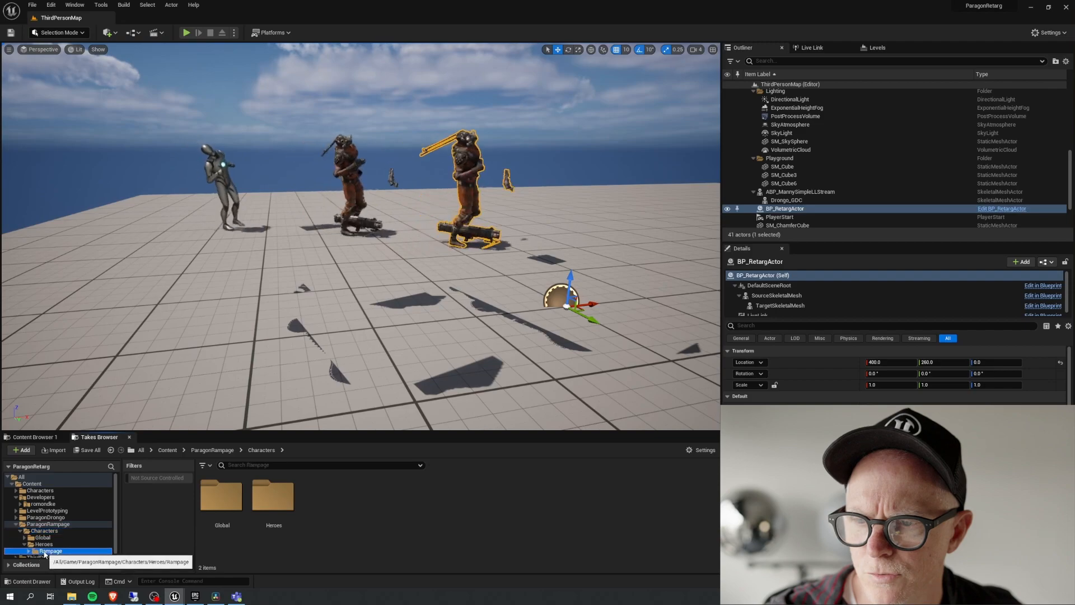
double_click(233, 501)
double_click(270, 497)
- Create an Animation Blueprint from the Rampage skeletal mesh and name it ABP_Rampage_Retarg
click(226, 503)
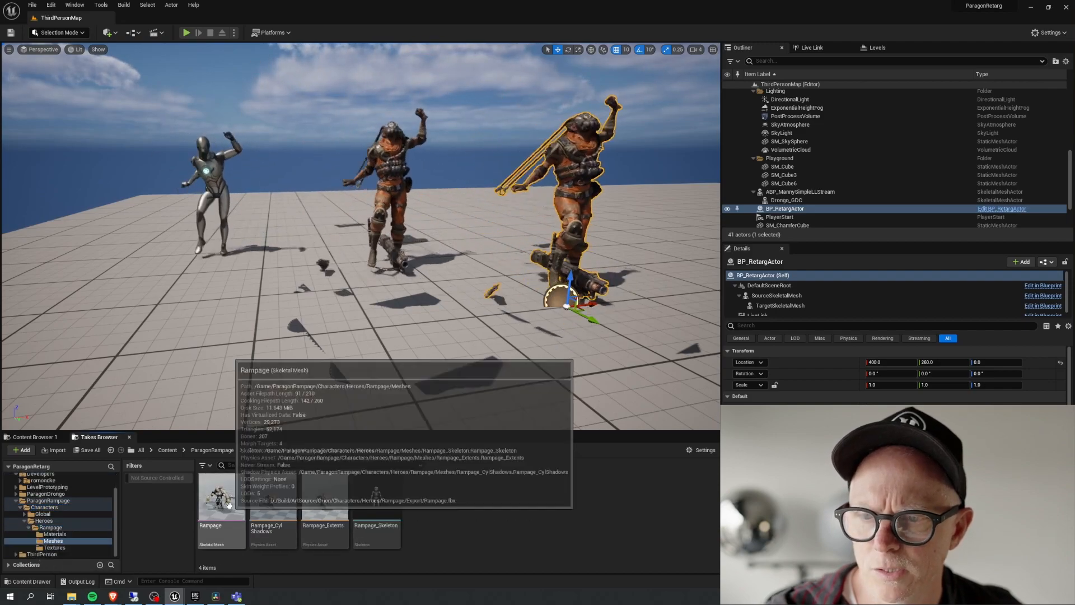
right_click(226, 503)
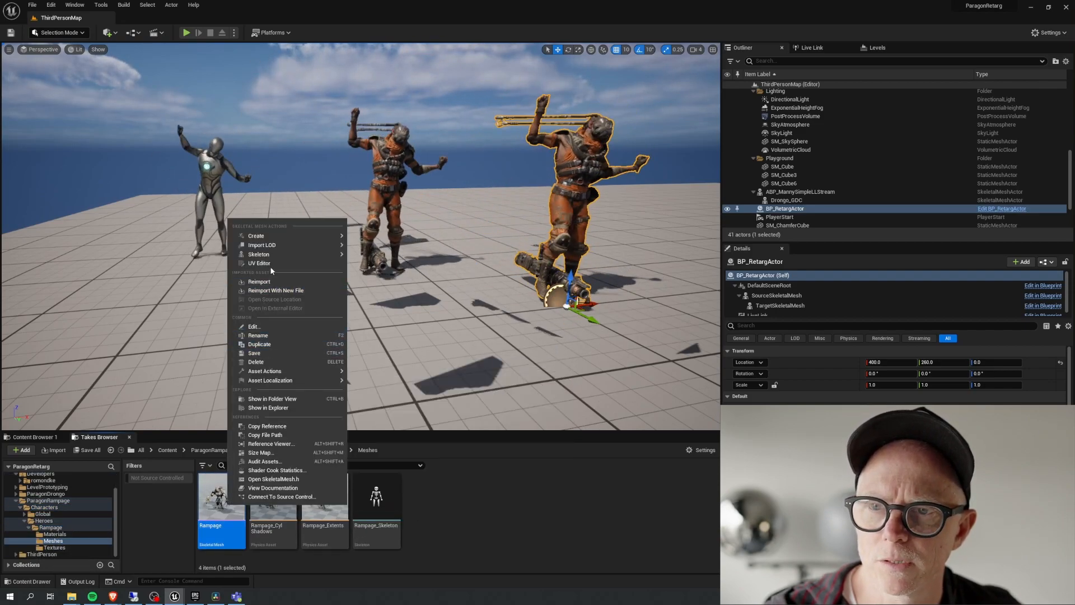
mouse_move(276, 238)
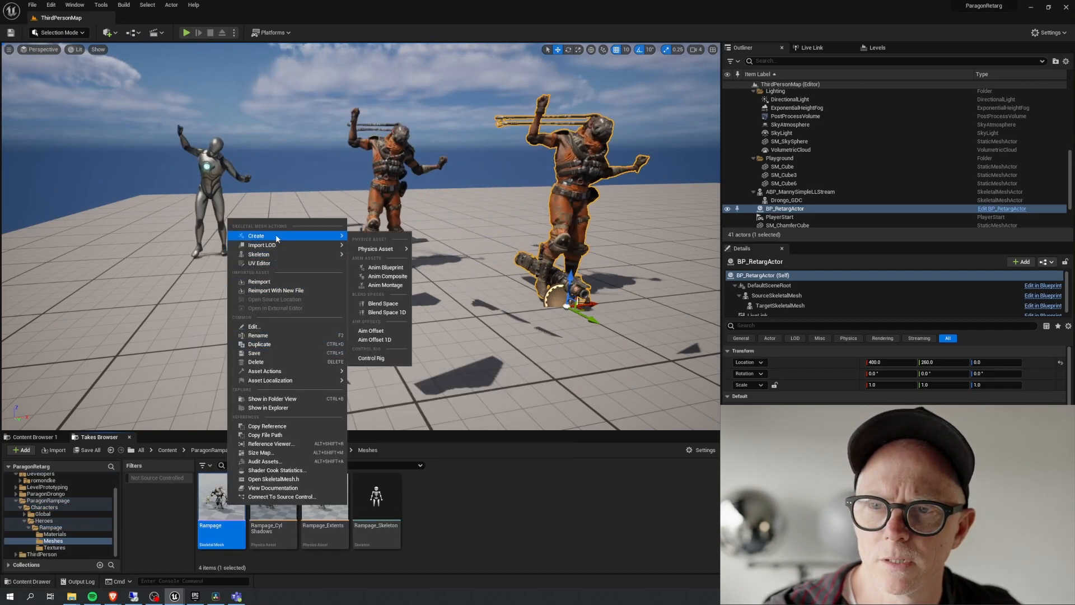
click(390, 269)
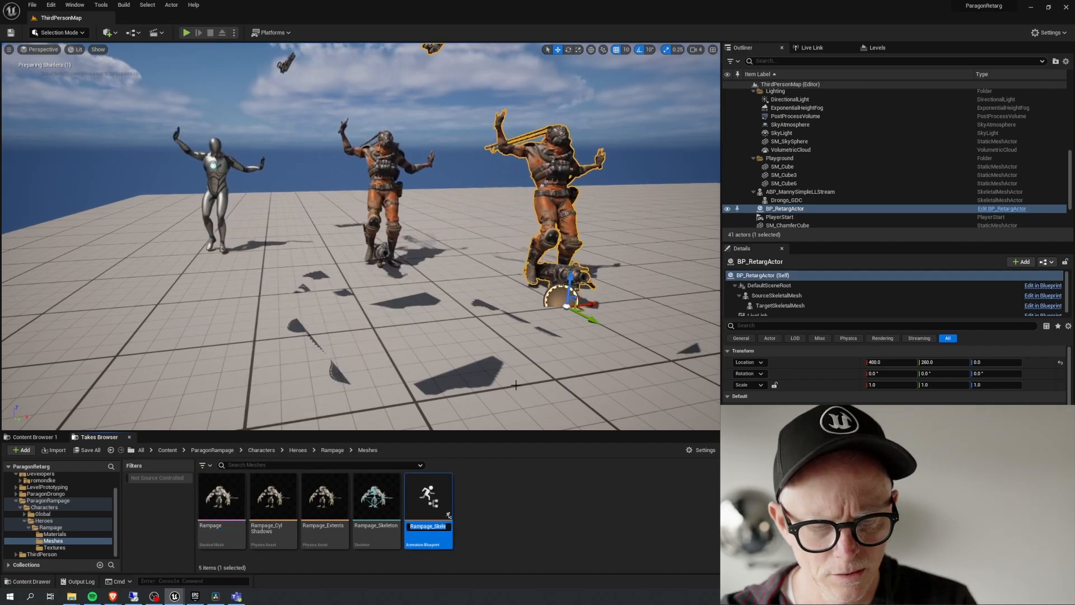
text(ABP)
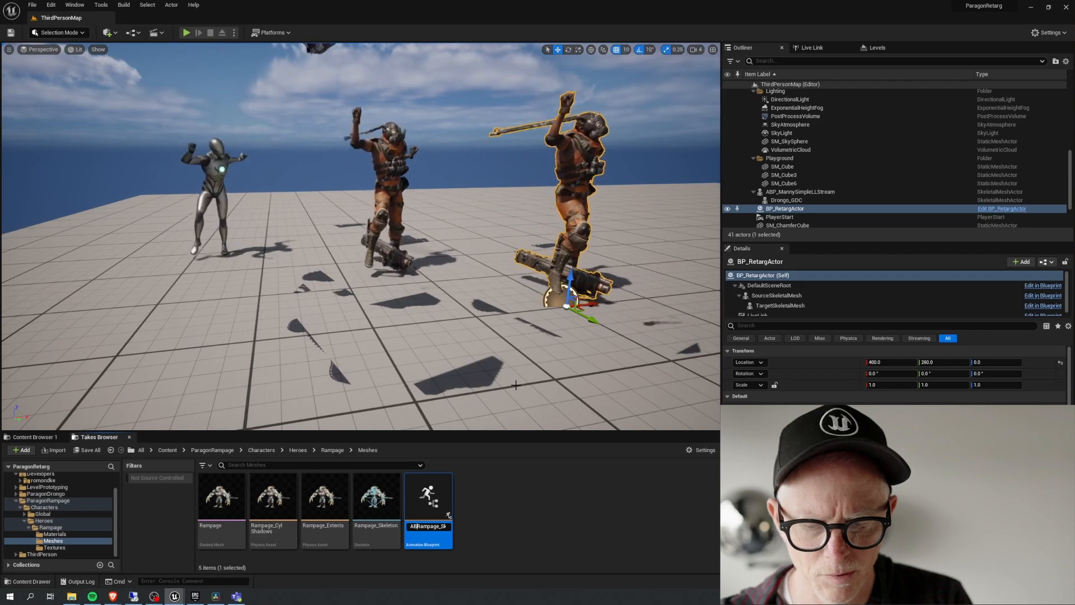
text(_)
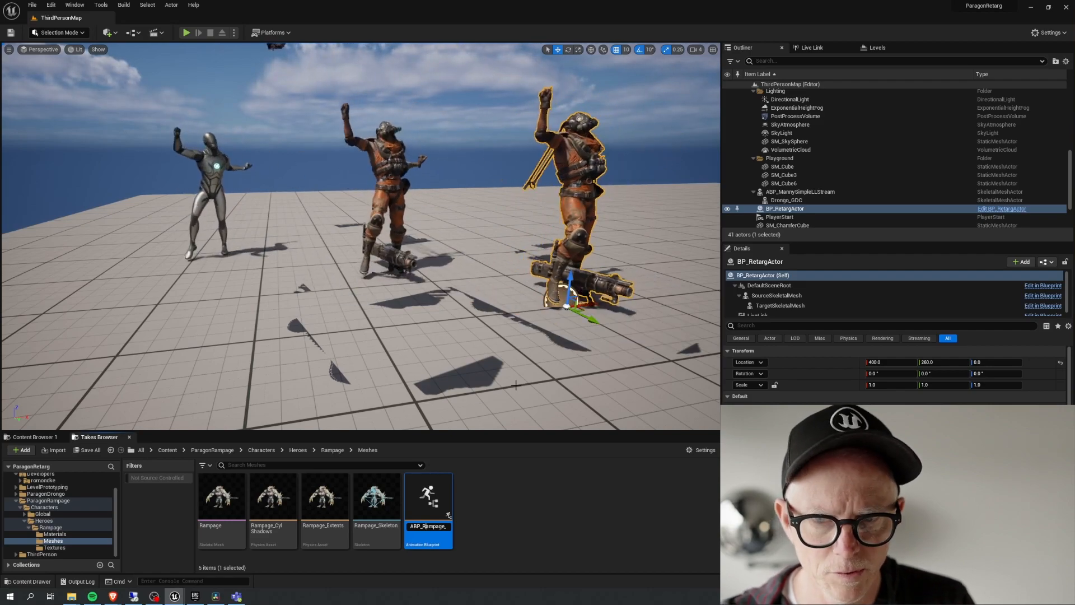
key(Right)
key(Right)
key(Right)
key(Right)
key(shift+Right)
key(shift+End)
text(Ret)
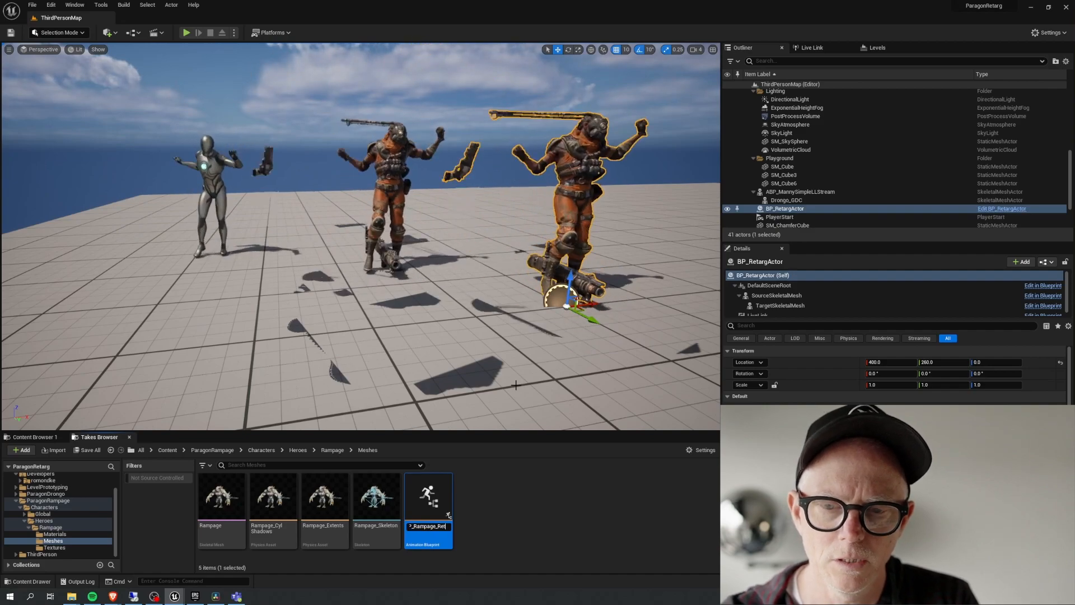
text(arg)
key(Return)
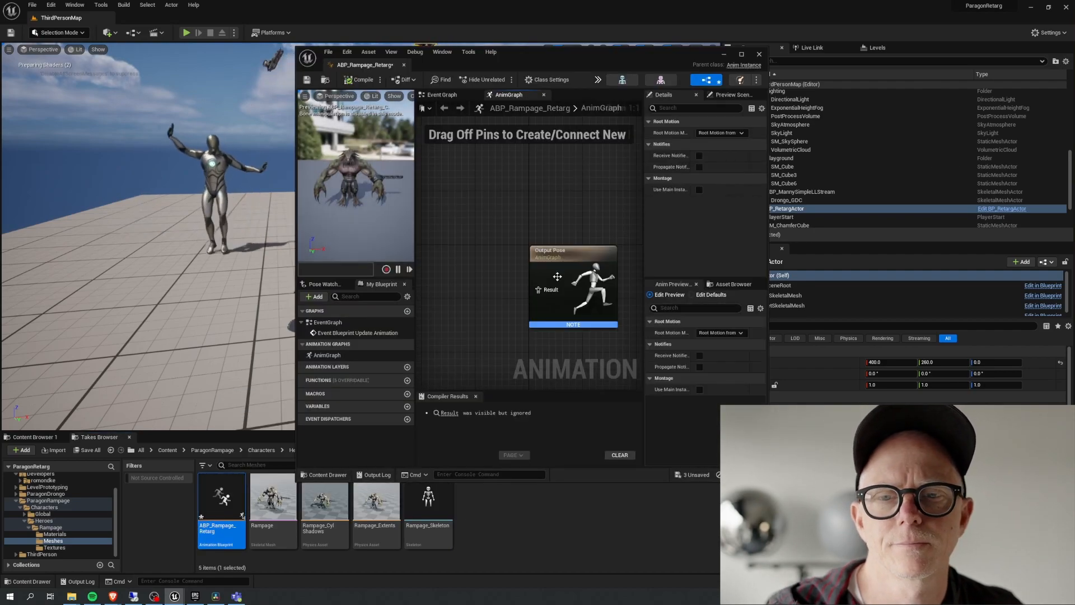
- Open ABP_Rampage_Retarg full-size and add a Retarget Pose From Mesh node connected to the Output Pose in the AnimGraph
click(742, 54)
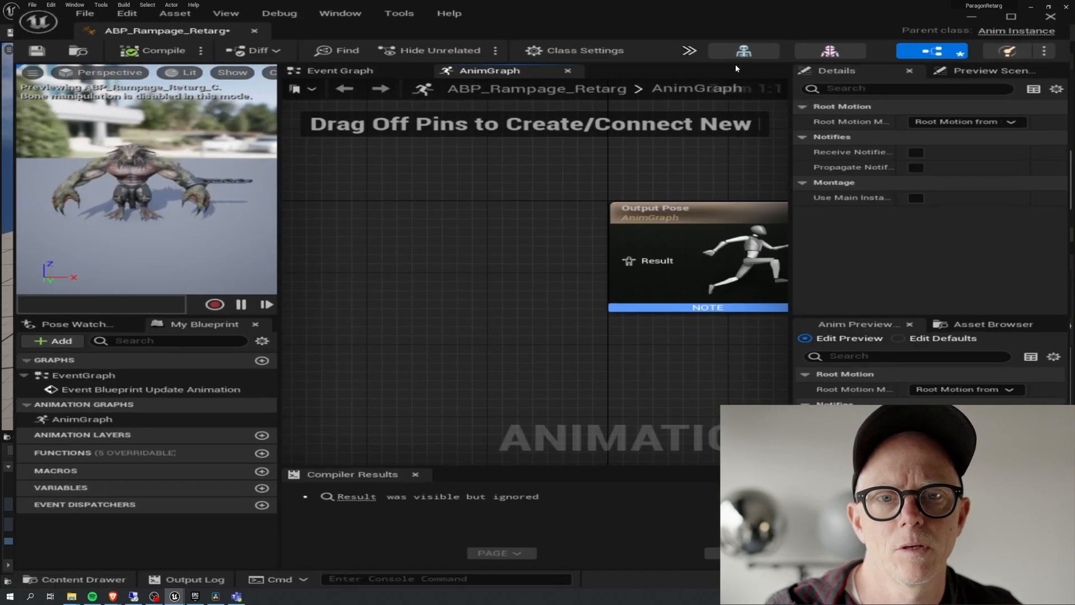
right_drag(430, 286, 651, 345)
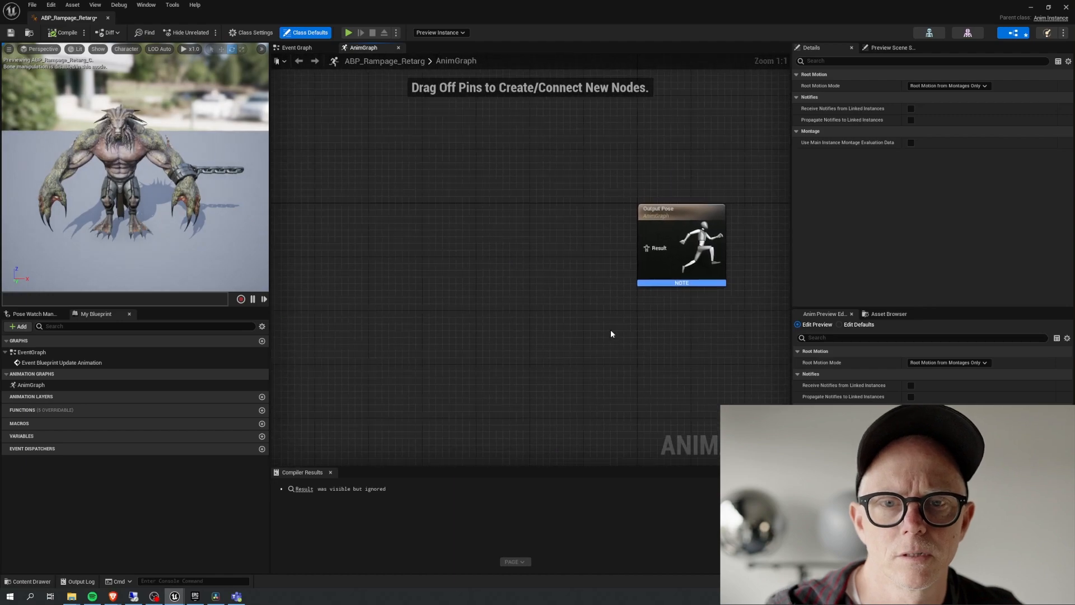
right_click(514, 269)
text(reta)
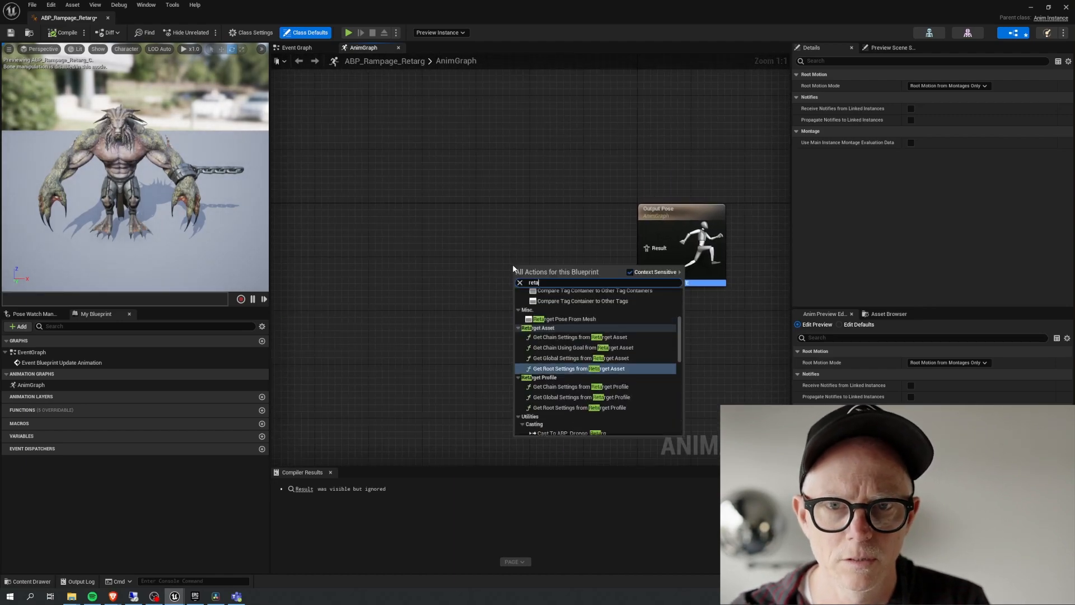
click(565, 319)
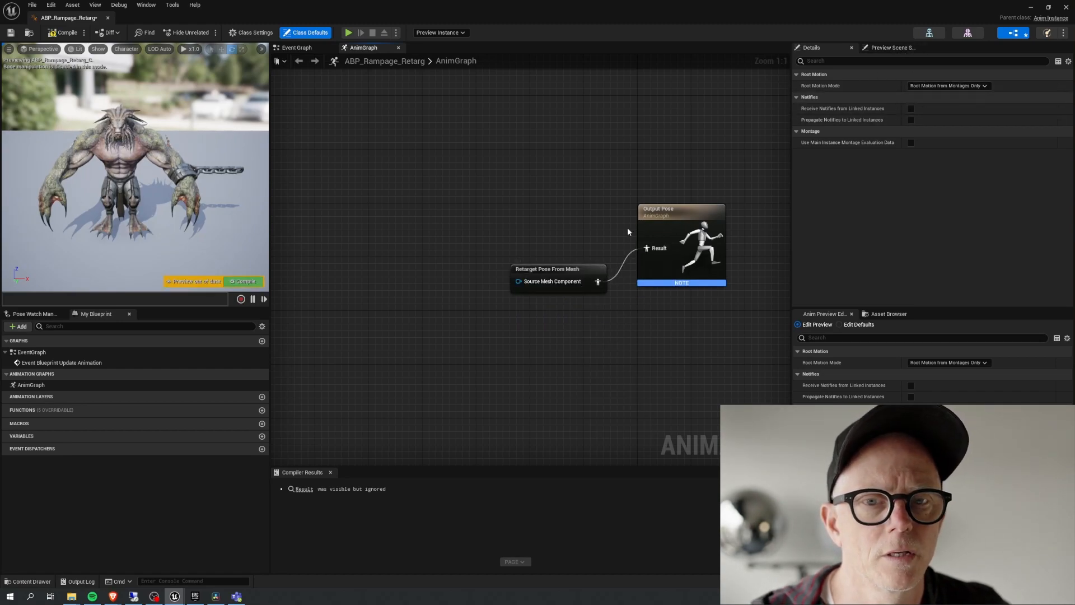
drag(544, 280, 522, 266)
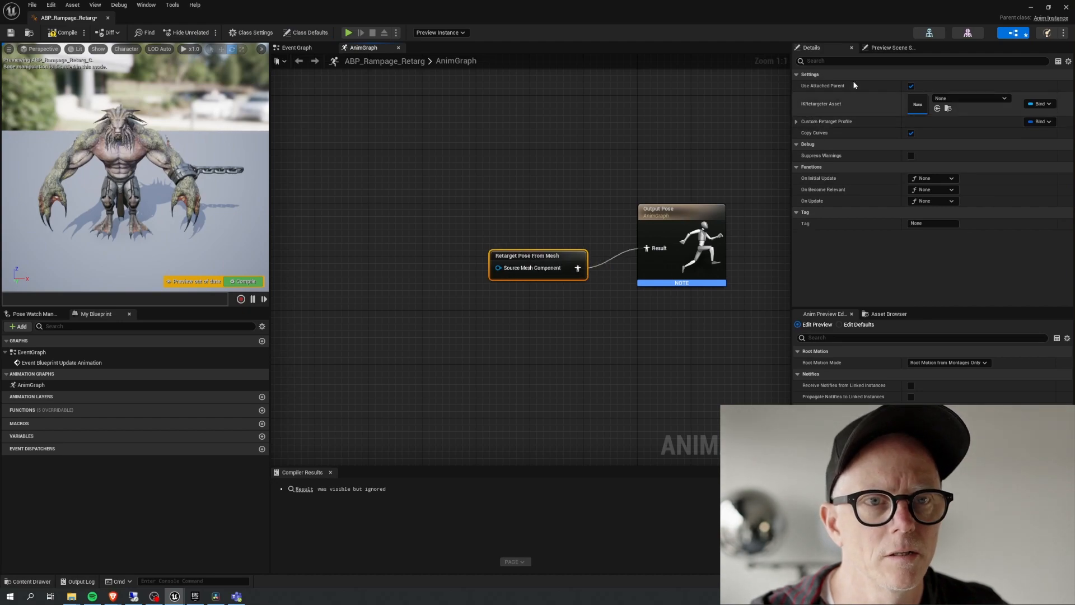
- Set the retarget node's IKRetargeter Asset to IKR_MannyToDrongo, then compile, save and close the Animation Blueprint
click(971, 99)
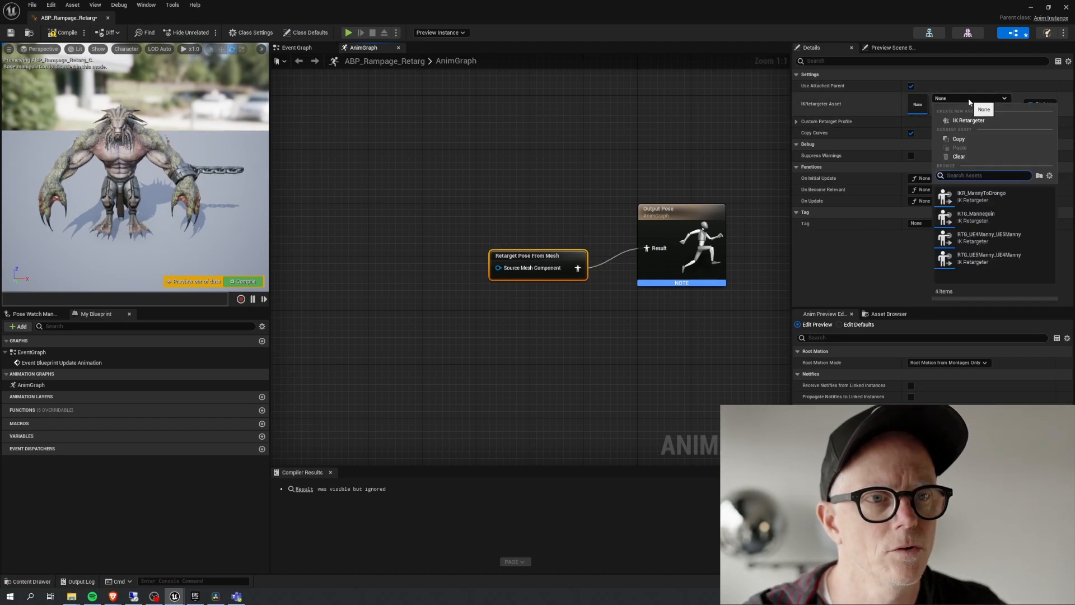
click(984, 198)
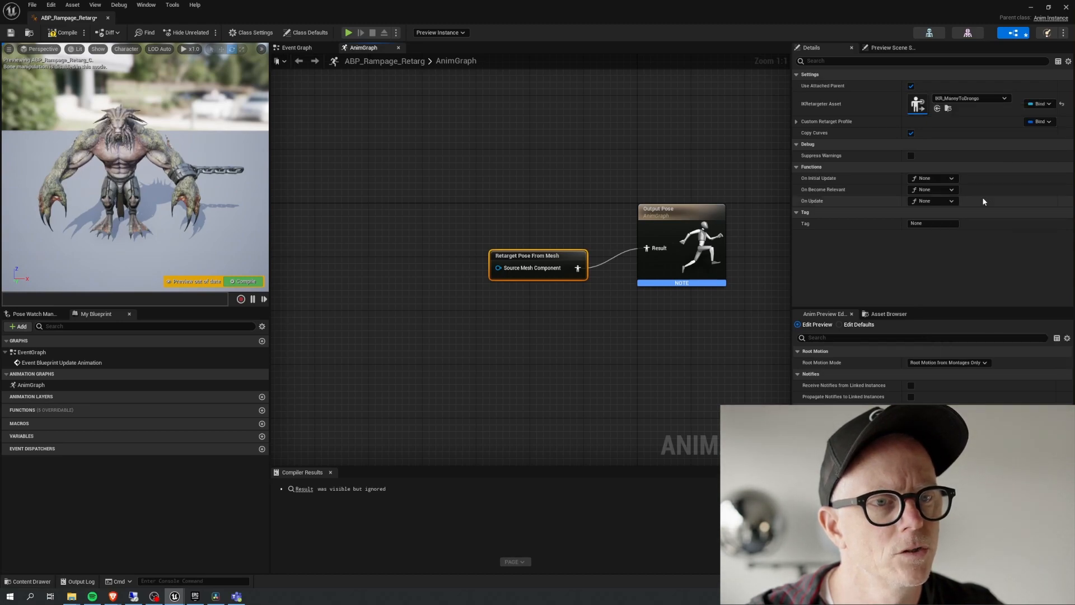
click(246, 281)
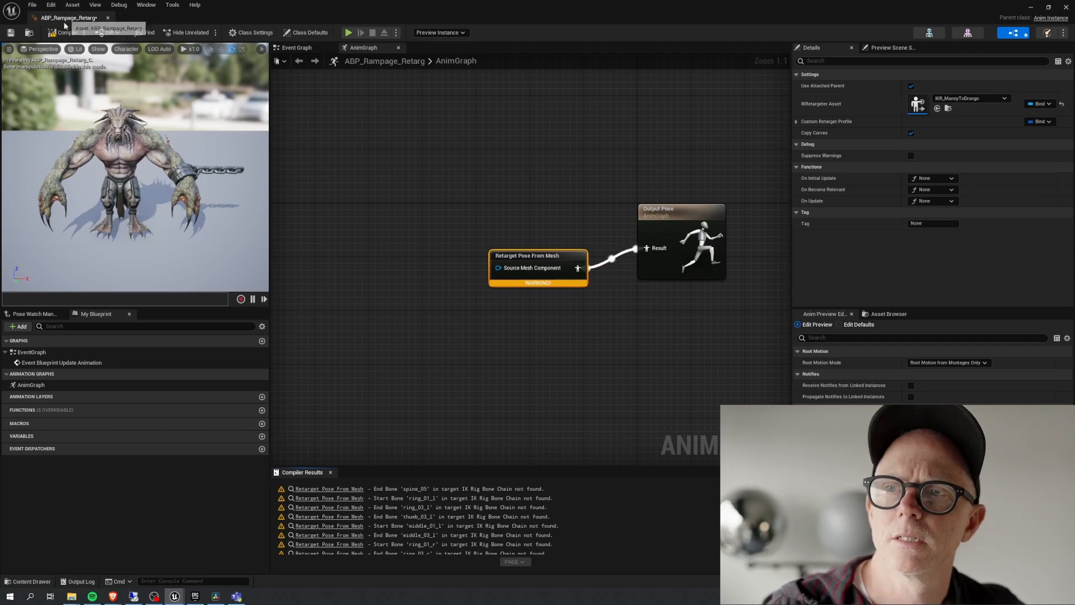
click(10, 34)
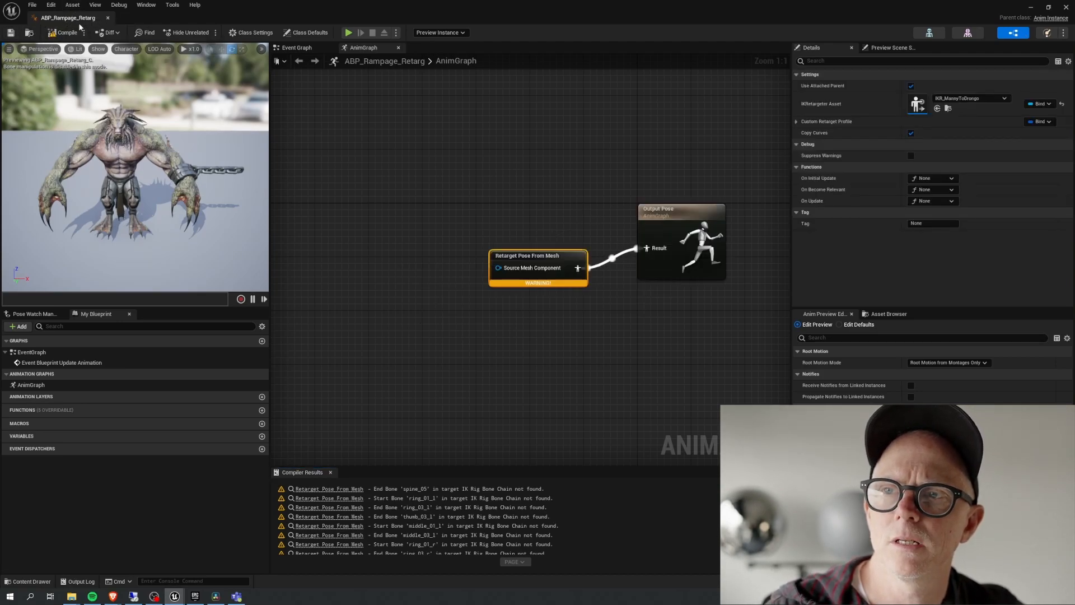
click(1065, 8)
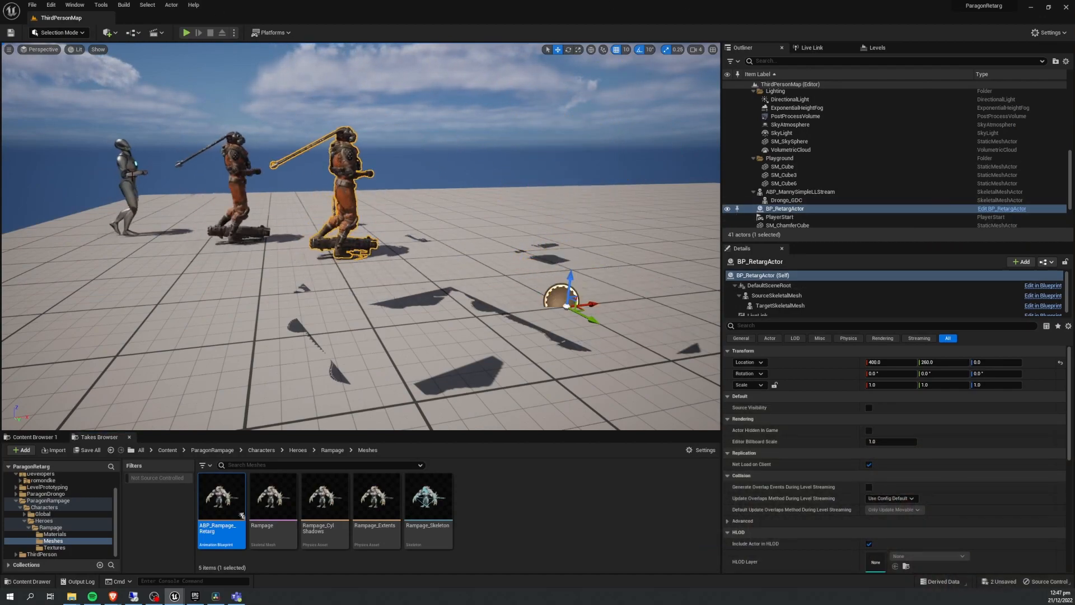
- Open BP_RetargActor from the developer folder and make SouceSKM, SourceAnimClass, Souce SKM and Target SKM instance editable
scroll(49, 504, up, 2)
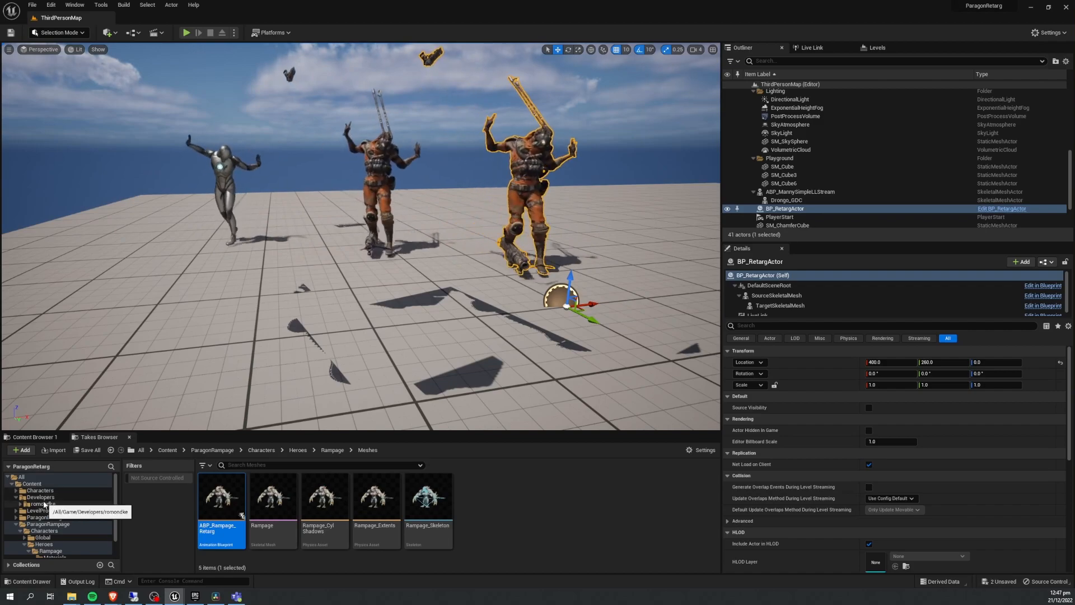
click(45, 504)
double_click(272, 500)
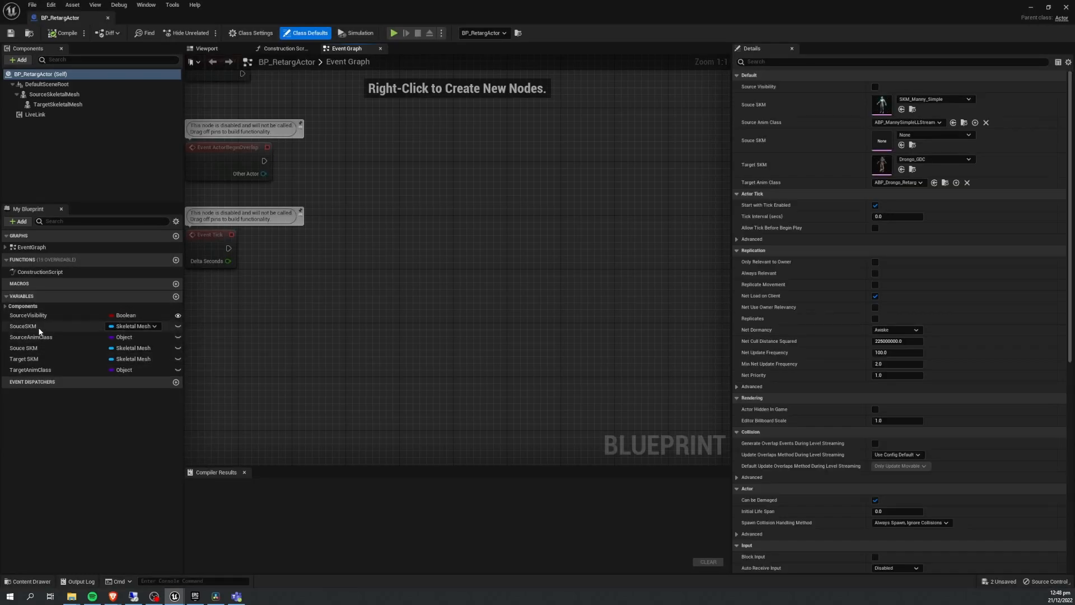
click(178, 326)
click(179, 337)
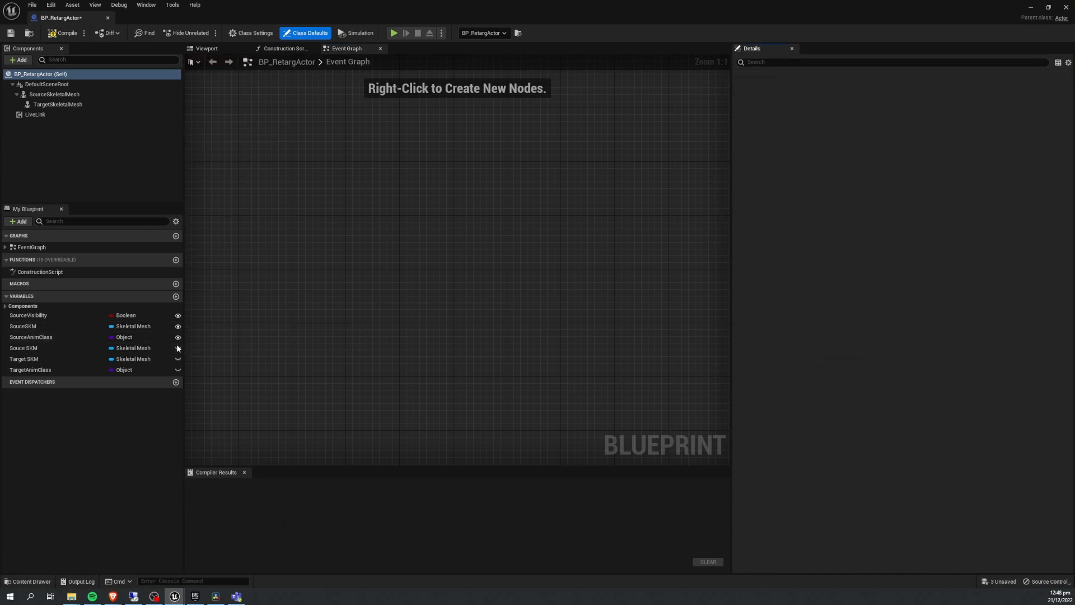
click(178, 348)
click(178, 359)
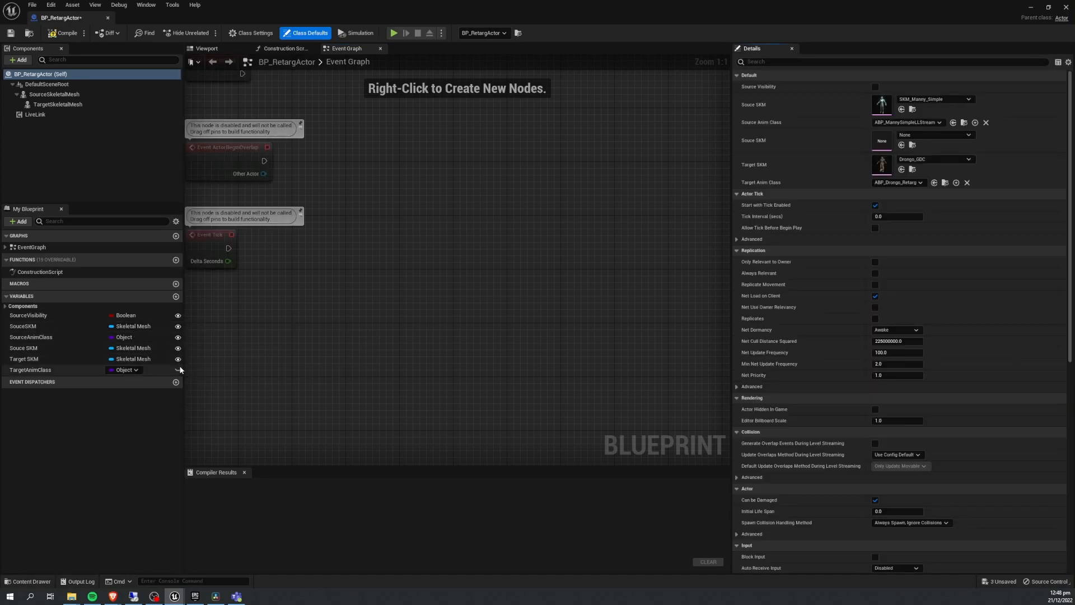
- Find the references to the SouceSKM variable and examine where it is used in the Construction Script
click(38, 326)
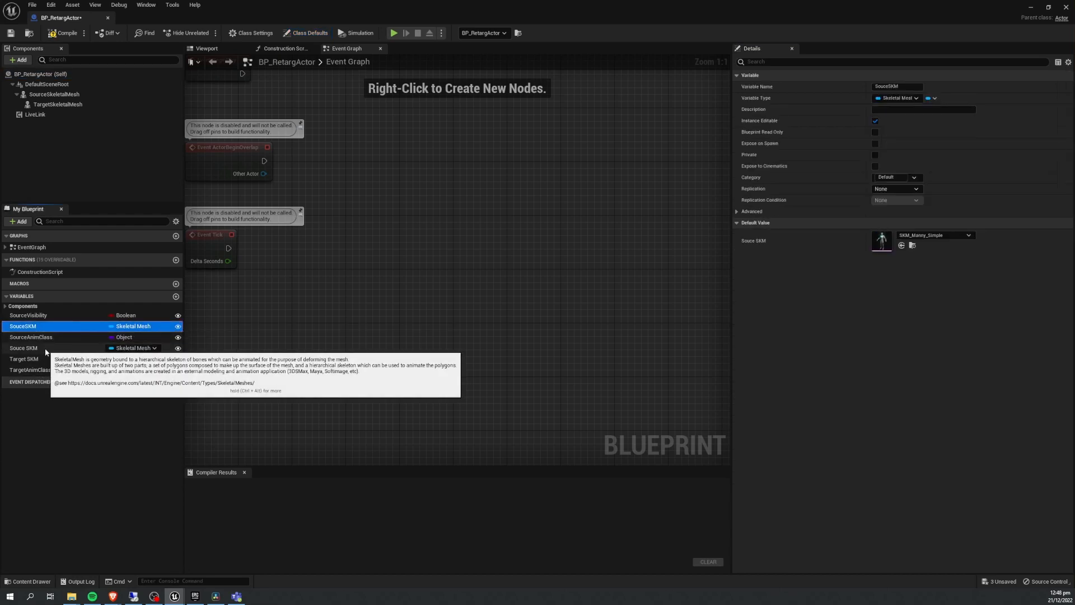
right_click(29, 327)
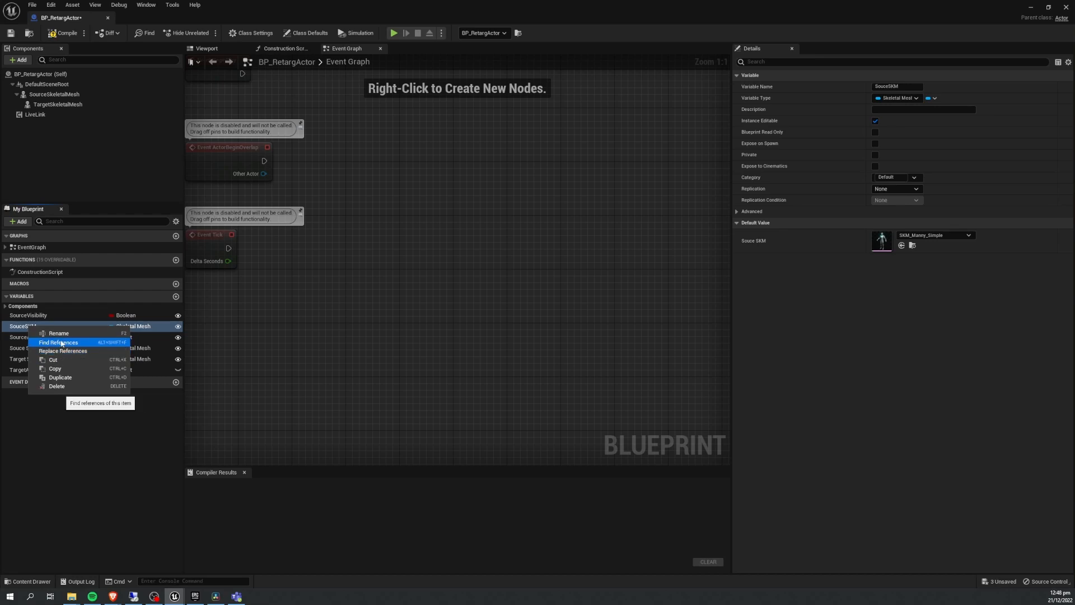
click(59, 343)
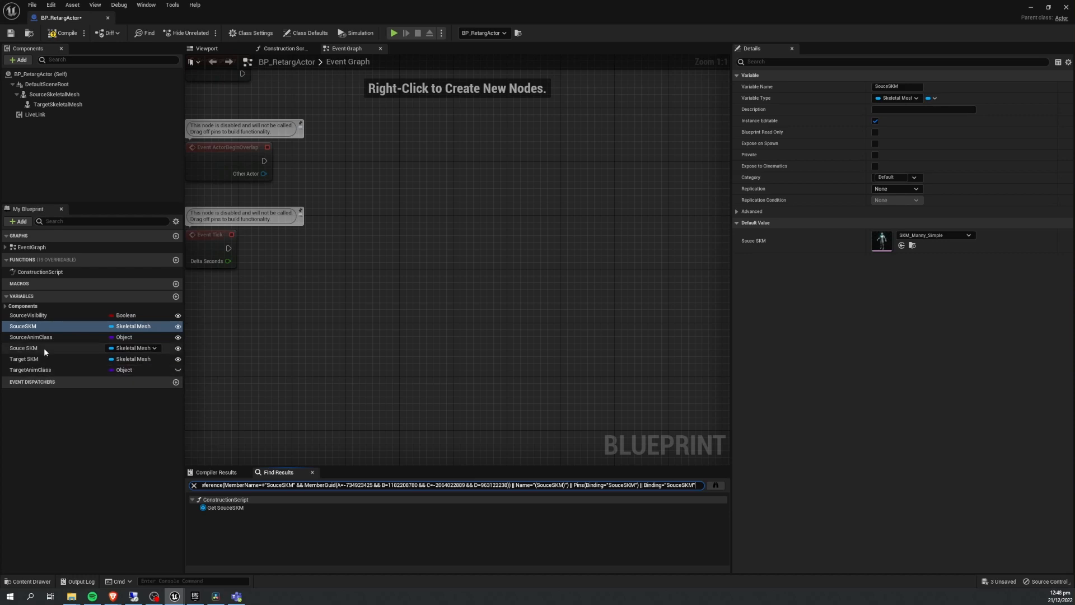
click(278, 50)
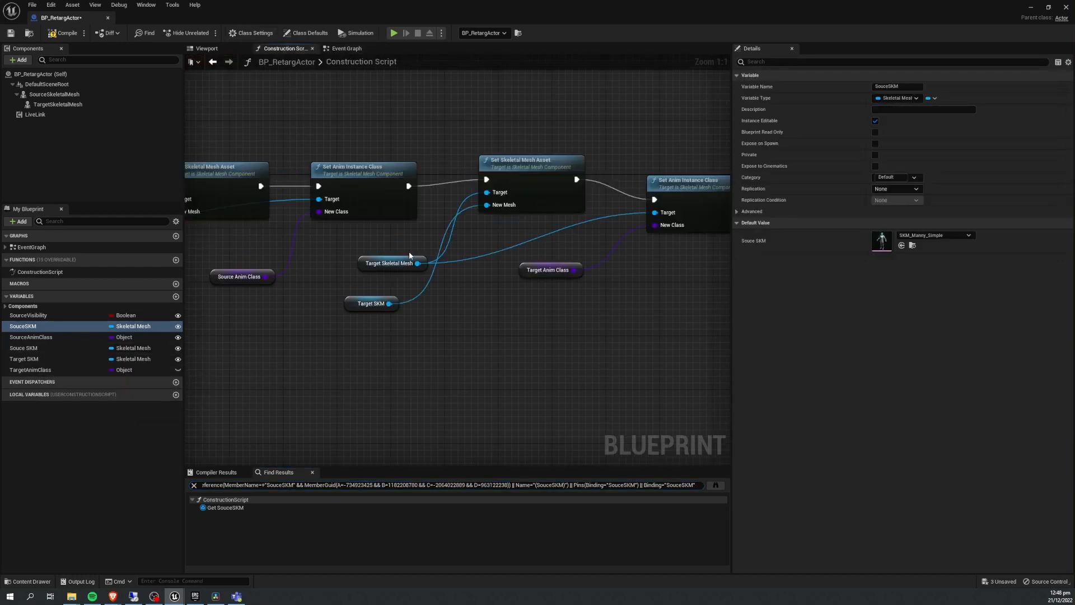
click(238, 507)
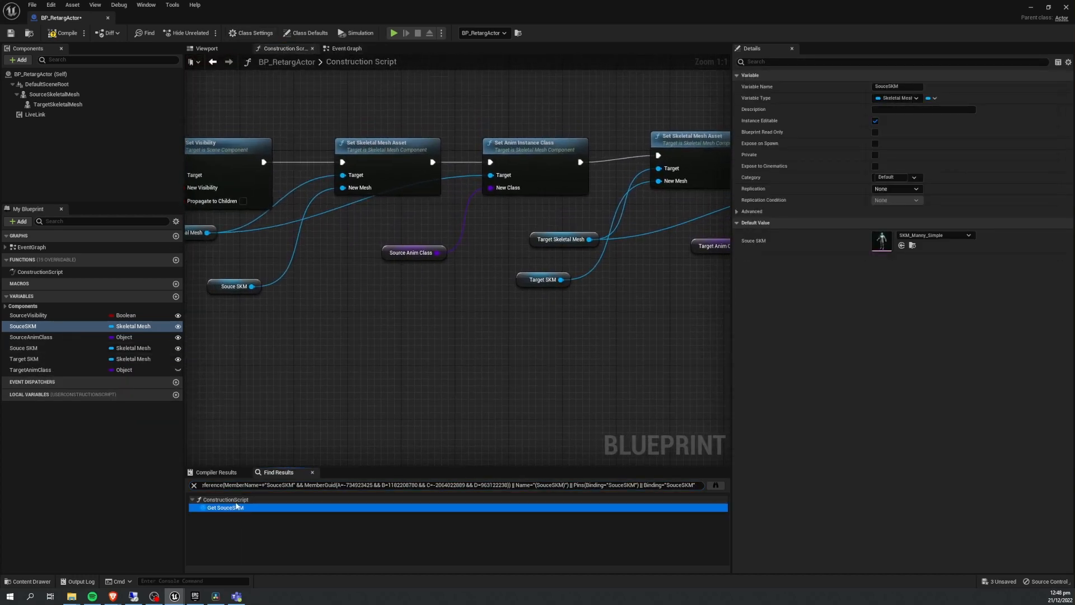
right_drag(319, 382, 579, 385)
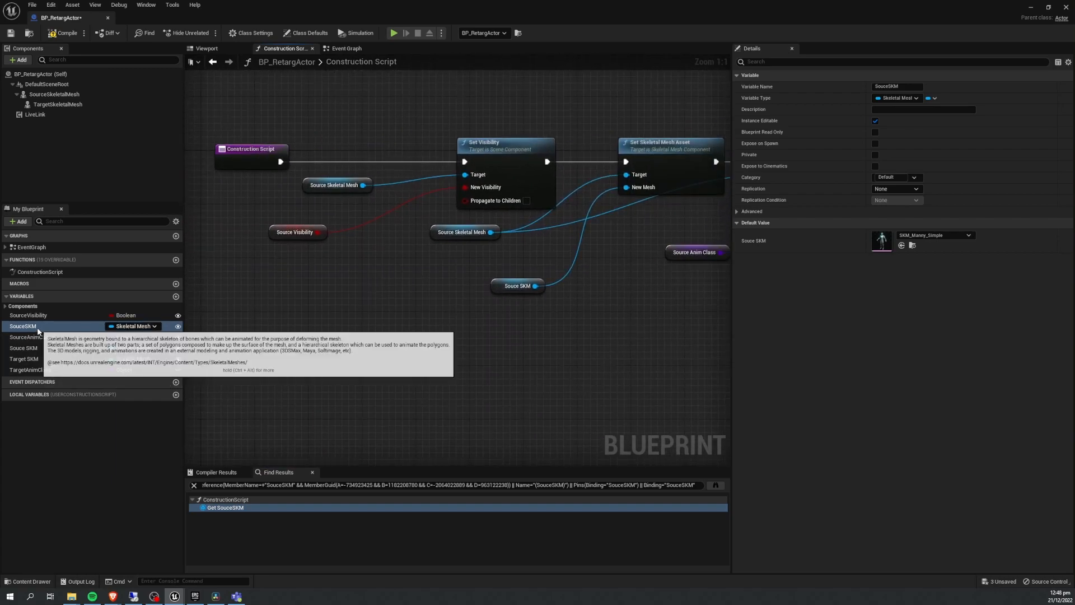
right_drag(491, 321, 453, 340)
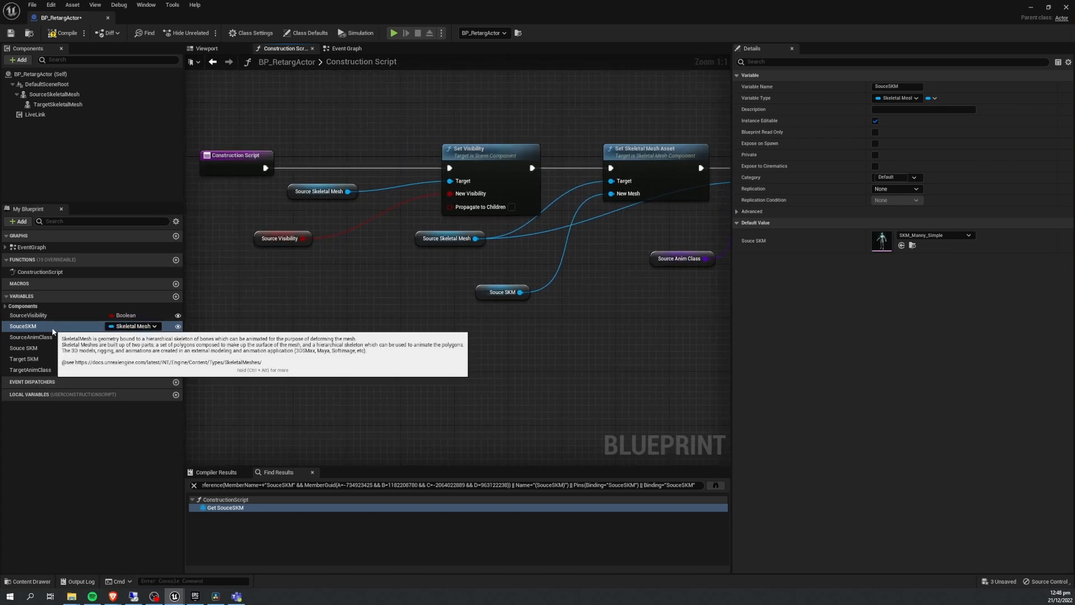
- Compare the properties and default values of the SouceSKM and Souce SKM variables
click(52, 348)
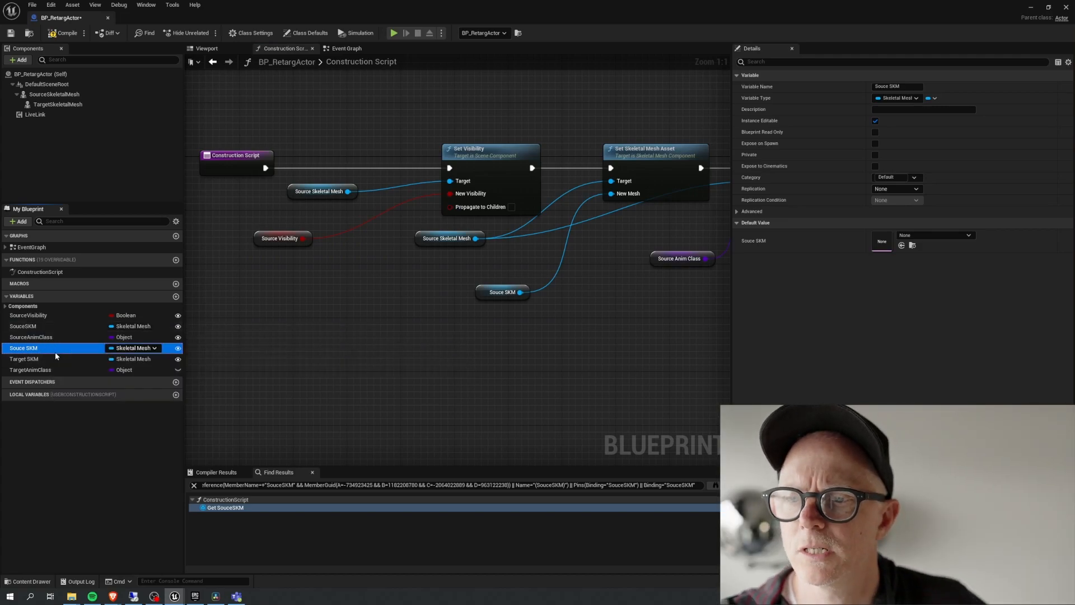
click(59, 327)
click(54, 351)
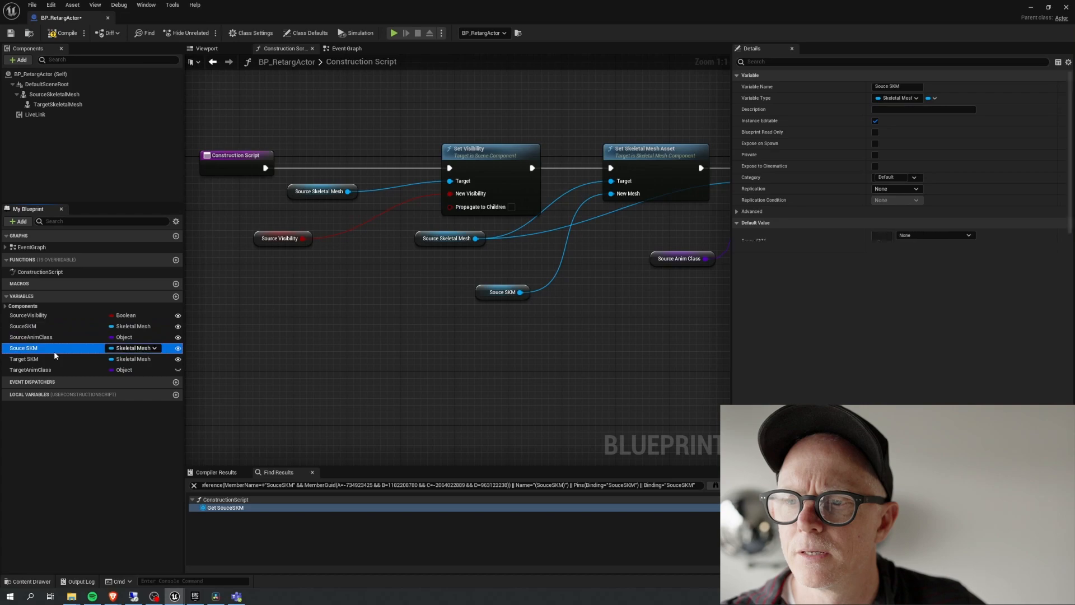
- Delete the redundant Souce SKM variable that has no default mesh, keep SouceSKM, and compile the Blueprint
key(Delete)
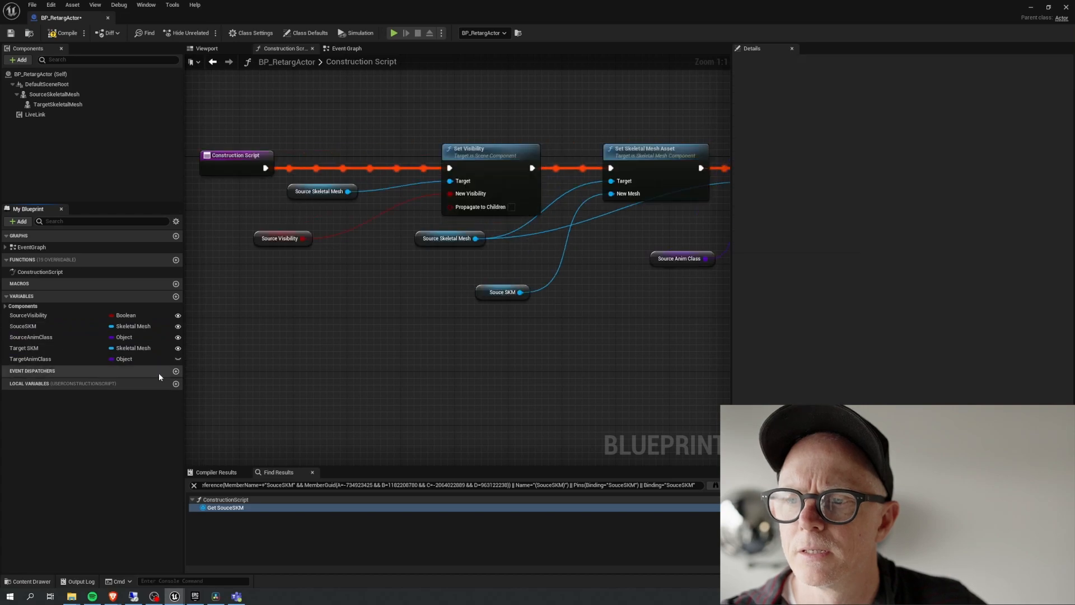
click(48, 328)
click(63, 33)
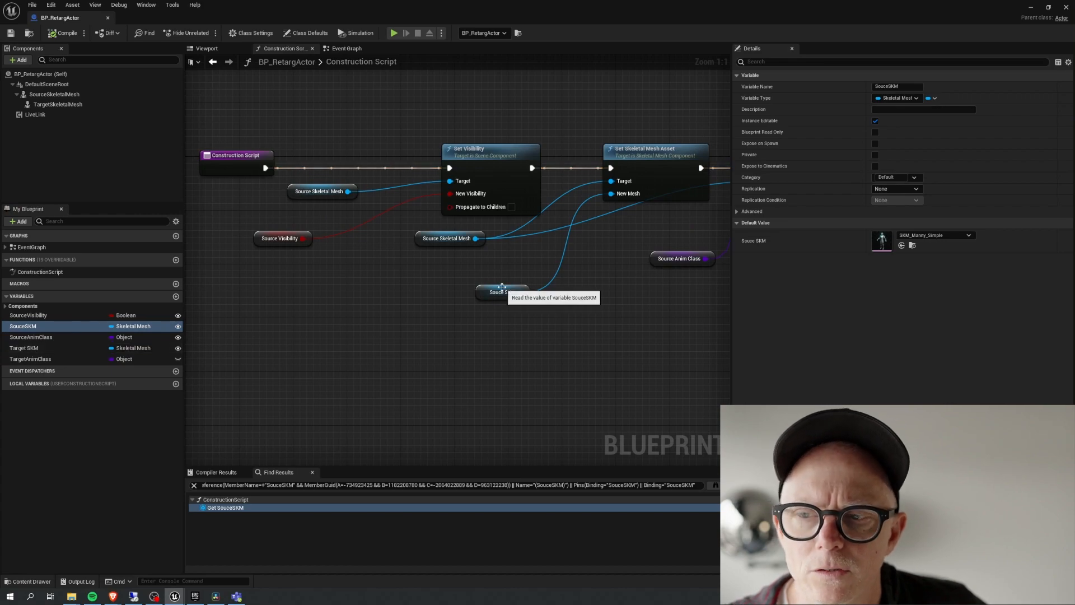
- Replace the getter feeding New Mesh on the source mesh's Set Skeletal Mesh Asset node with a SouceSKM getter, then compile
drag(21, 329, 511, 240)
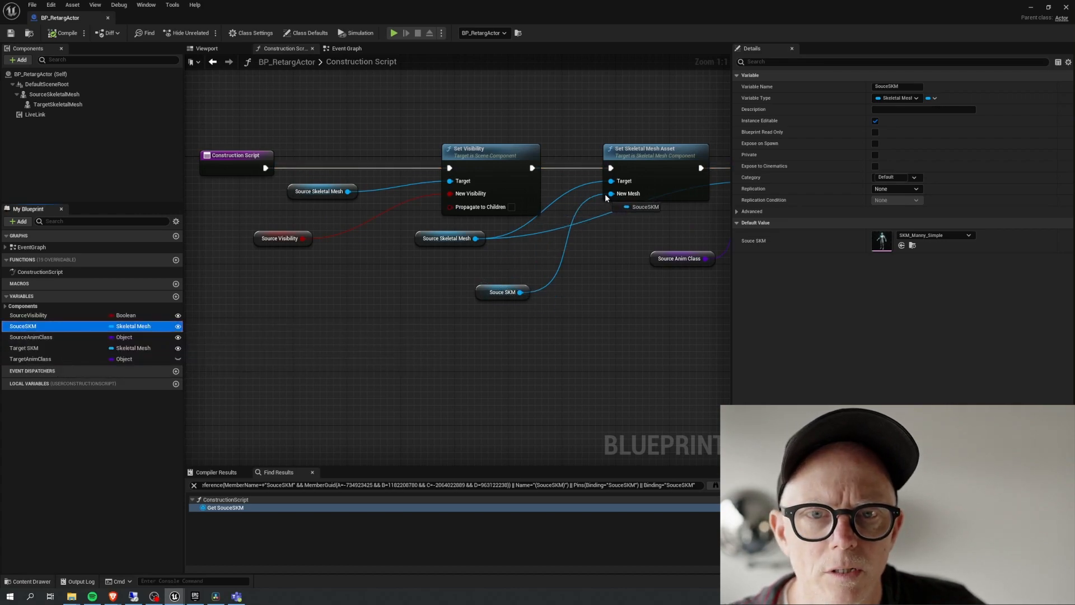
drag(612, 197, 437, 310)
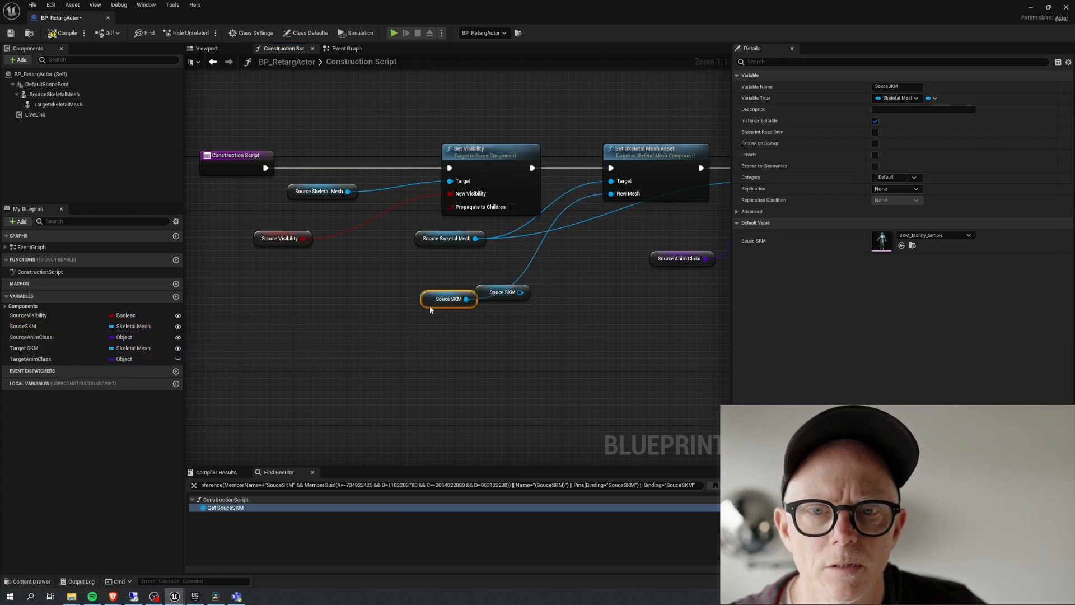
key(Delete)
right_drag(504, 319, 247, 331)
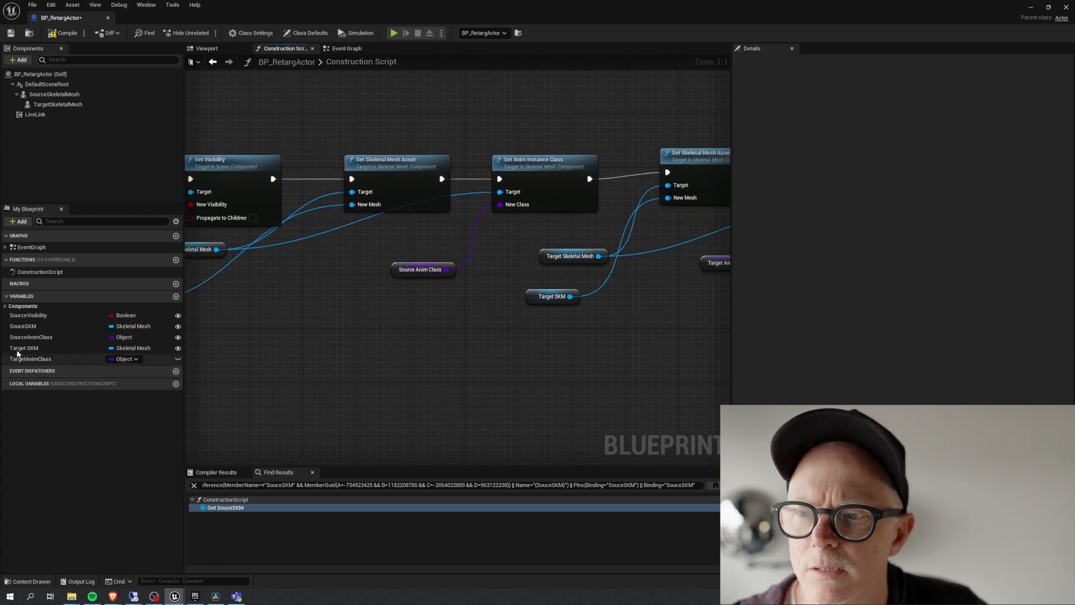
right_drag(371, 286, 516, 316)
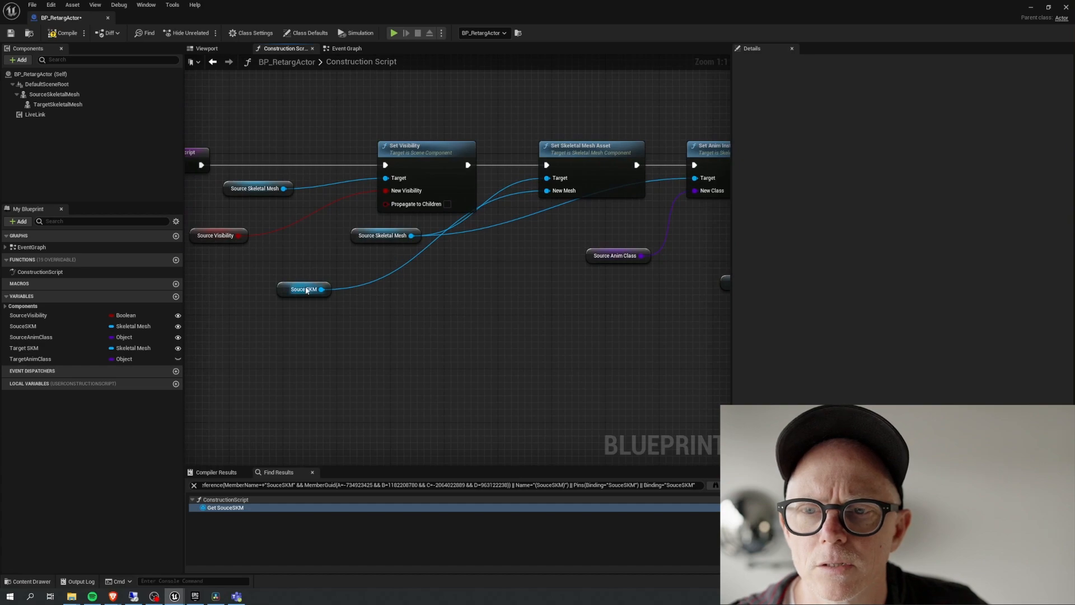
drag(321, 289, 547, 190)
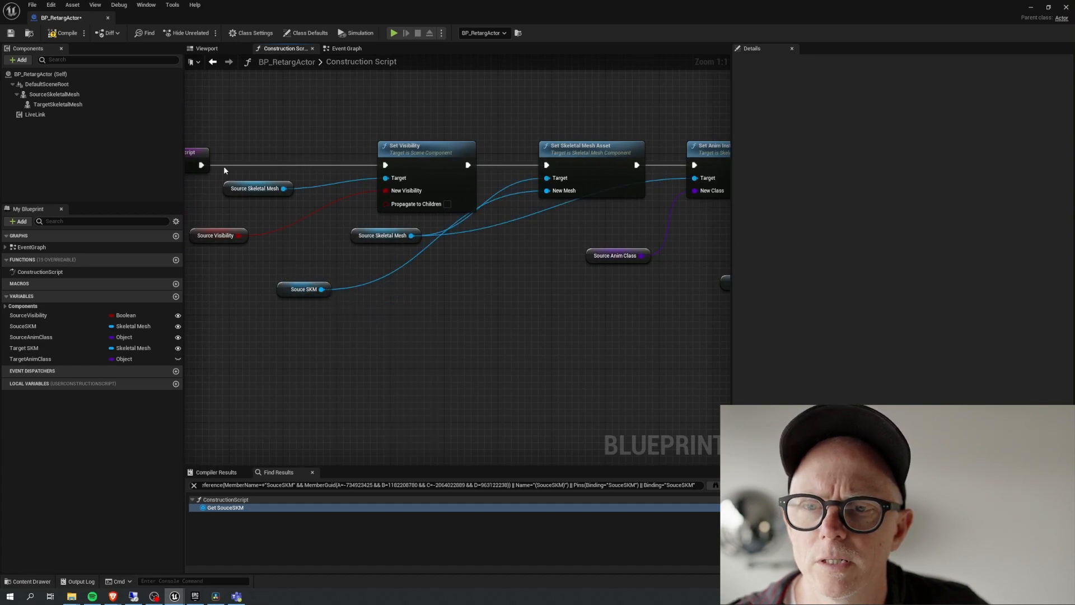
click(63, 32)
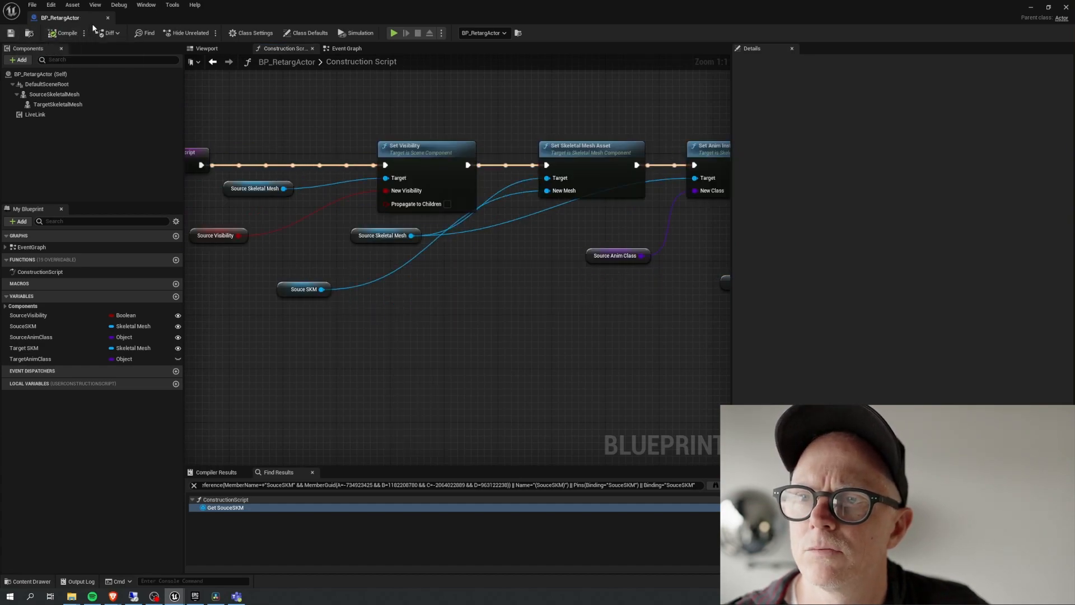
- Make the TargetAnimClass variable of BP_RetargActor instance editable, compile the Blueprint and close its editor
click(206, 48)
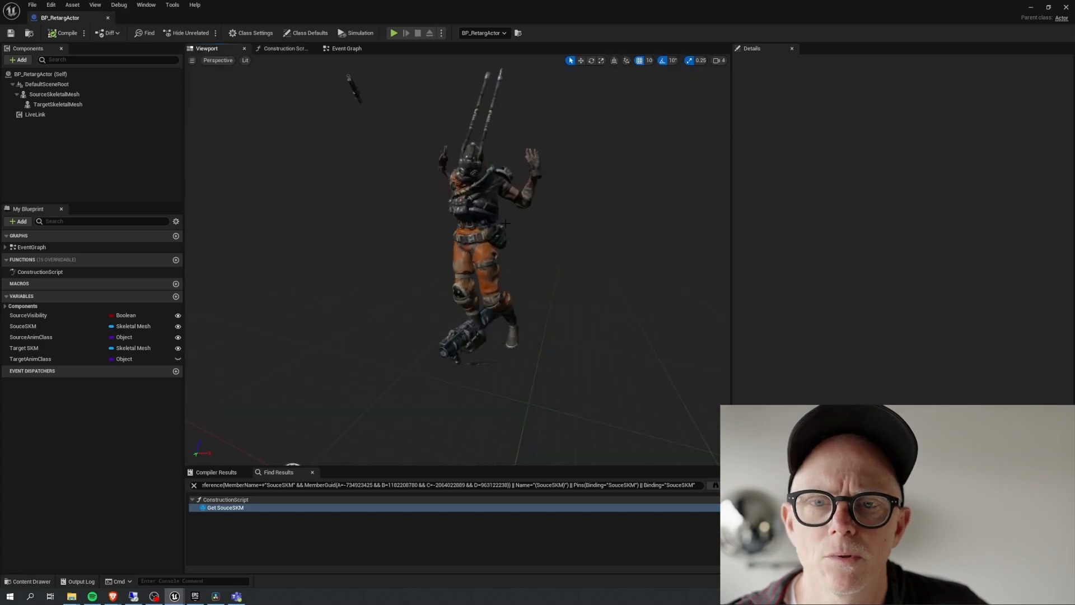
click(178, 359)
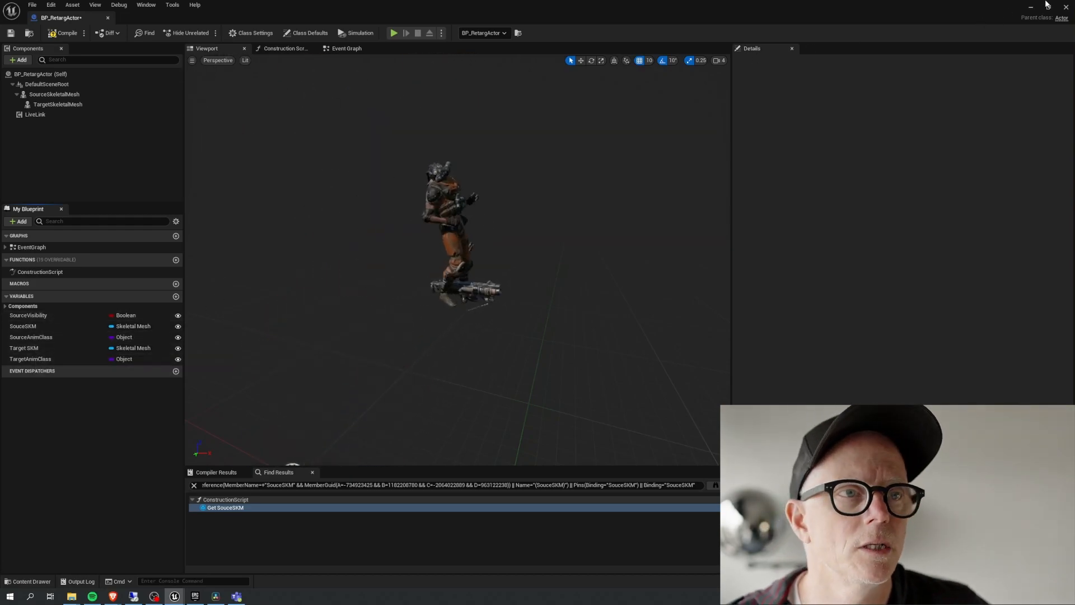
click(1067, 8)
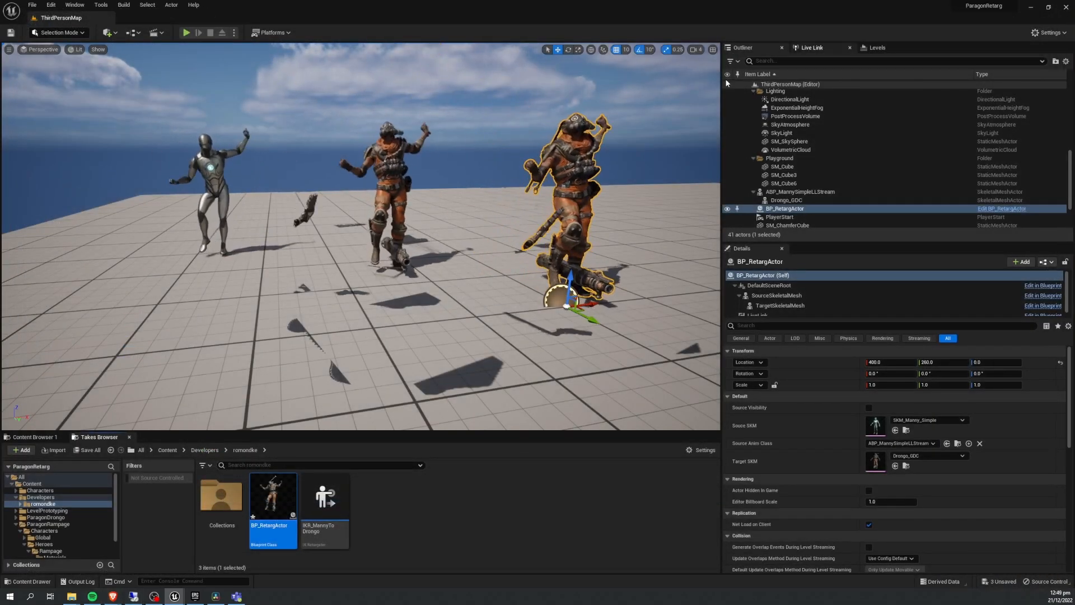
click(784, 201)
click(784, 209)
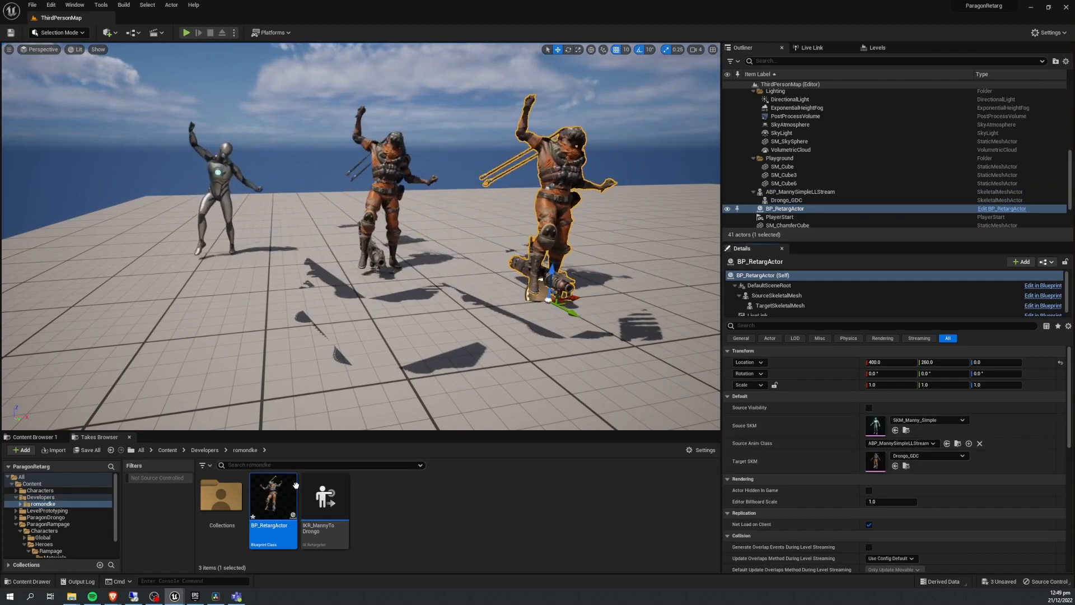
double_click(273, 497)
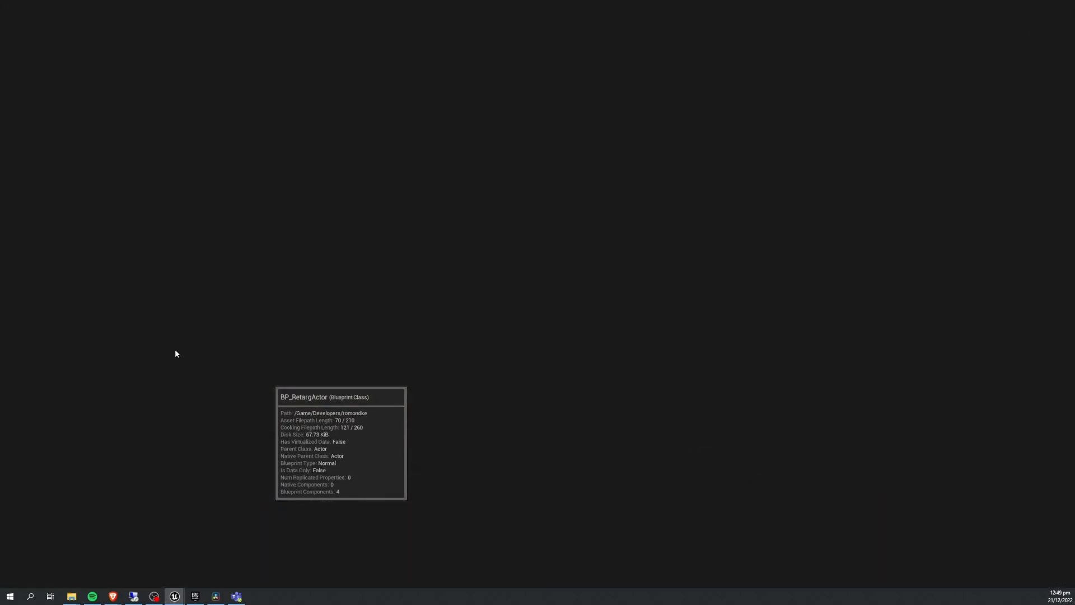
click(59, 359)
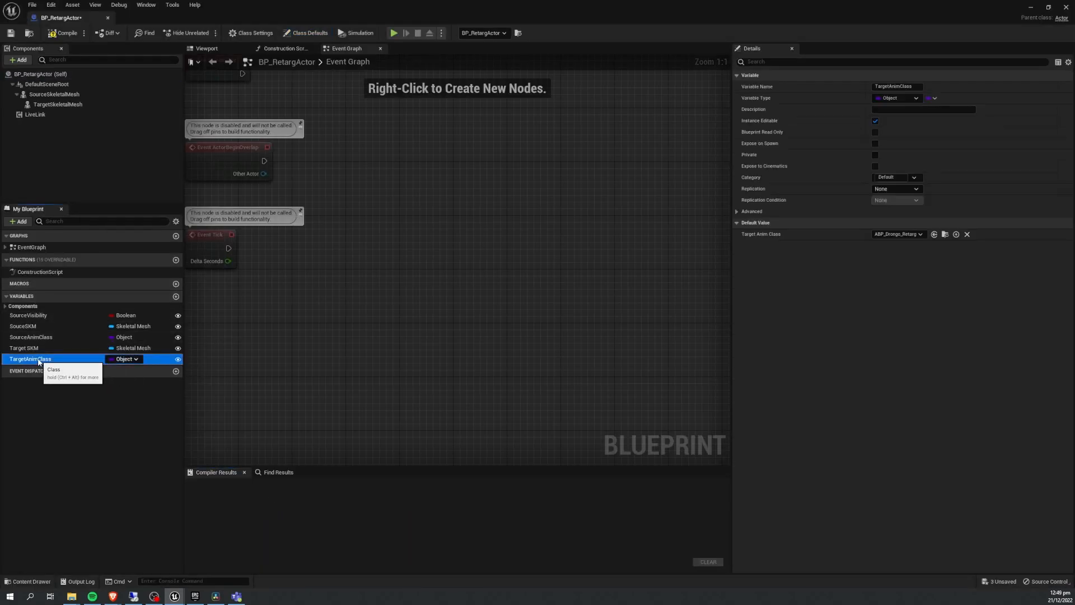
click(58, 33)
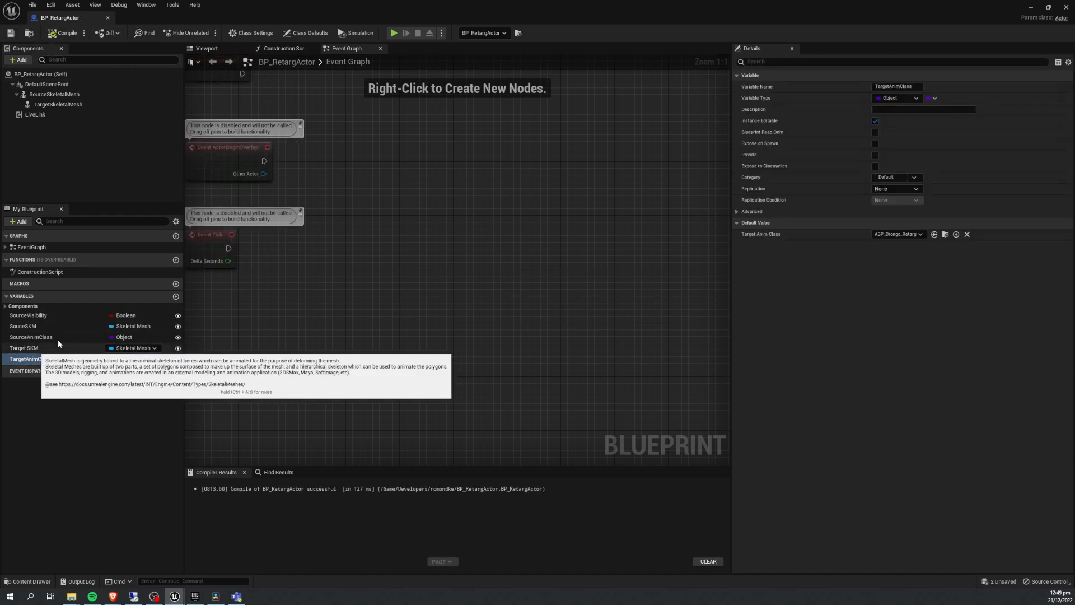
drag(257, 10, 150, 70)
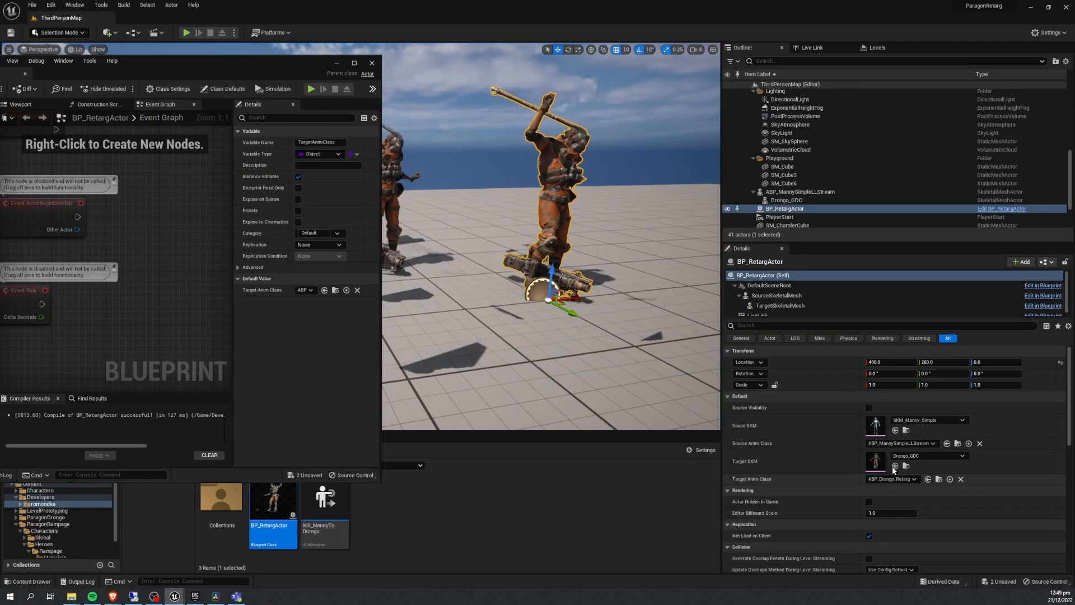
click(372, 63)
- Set the placed BP_RetargActor's Target SKM to Rampage and its Target Anim Class to ABP_Rampage_Retarg
click(927, 456)
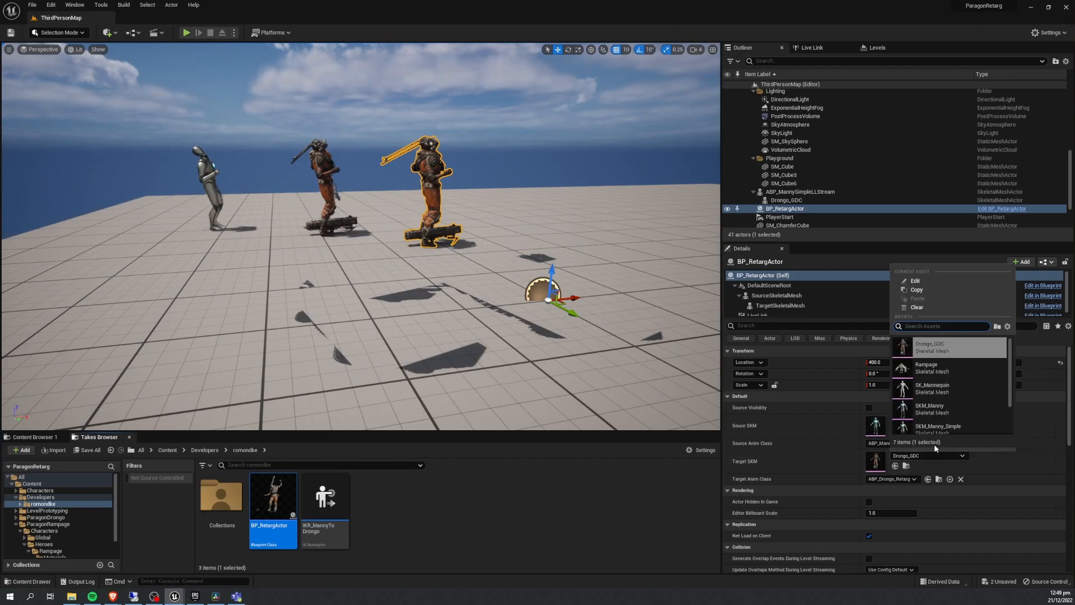
click(924, 362)
click(914, 478)
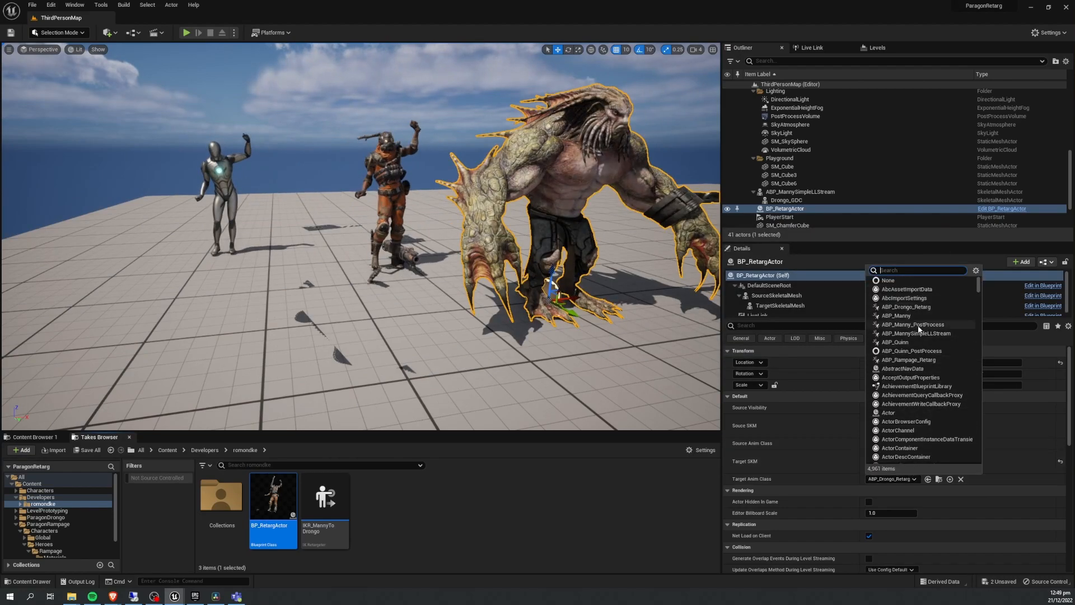
click(908, 360)
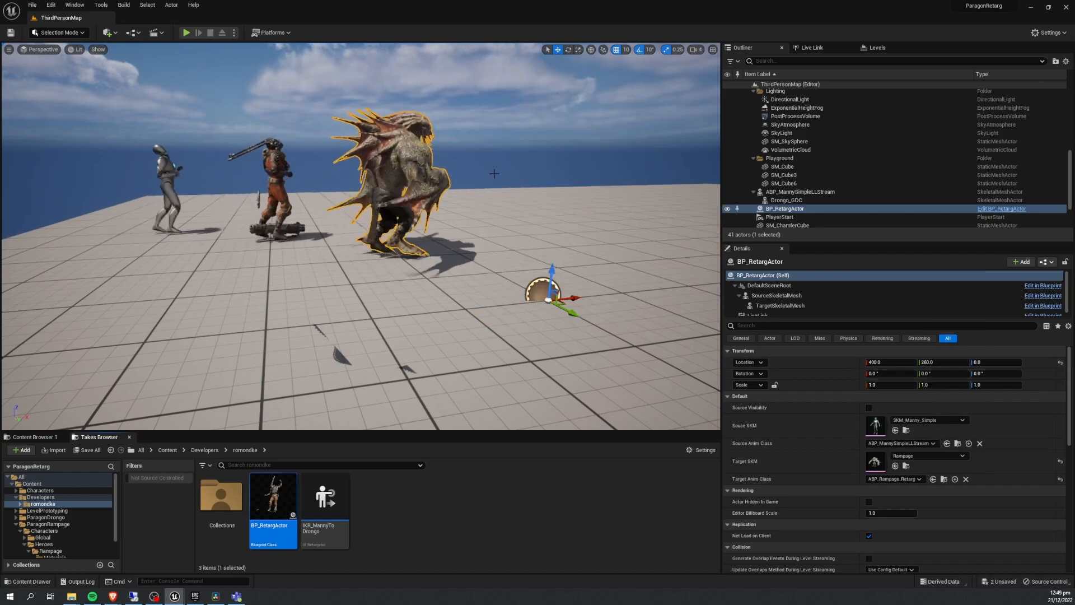
alt+drag(502, 277, 382, 312)
alt+middle_drag(482, 317, 396, 341)
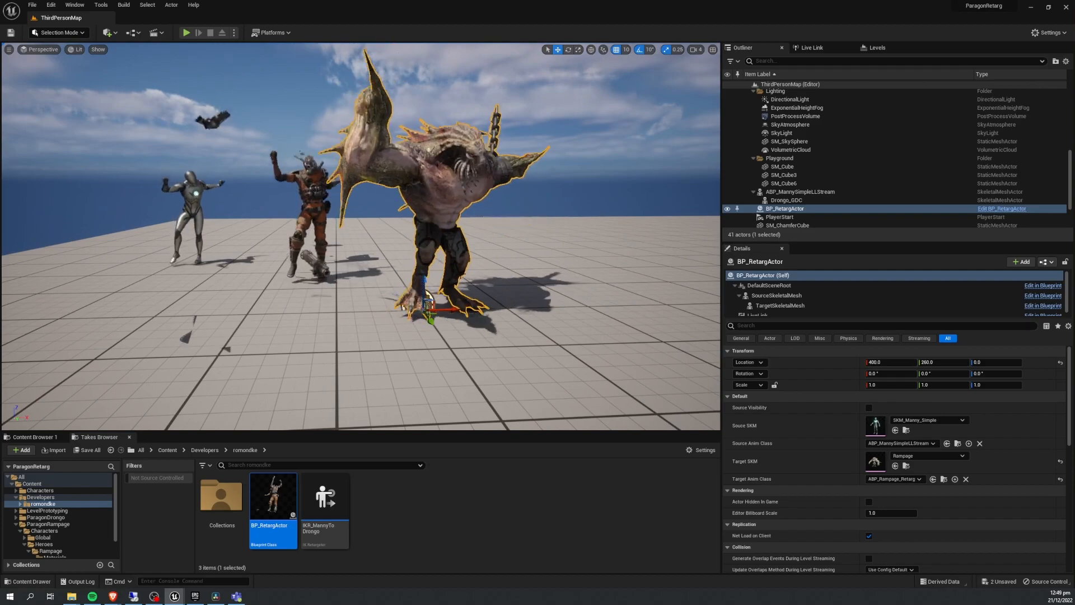
key(Escape)
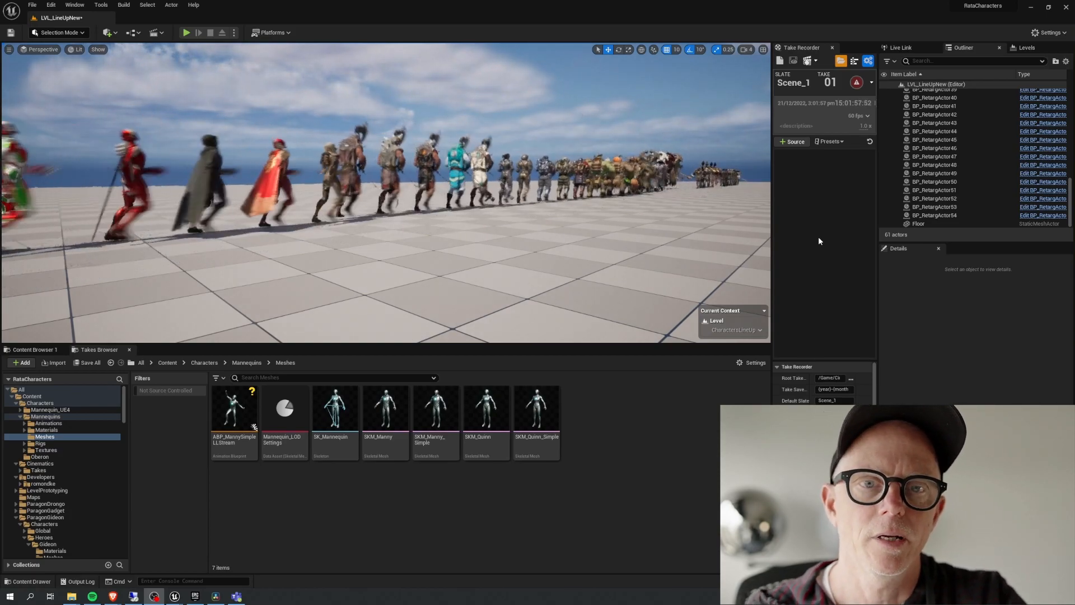
- Fly along the row of retargeted characters in the LVL_LineUpNew level to examine how each one follows the live mocap
right_drag(704, 255, 521, 225)
key(w)
key(d)
key(s)
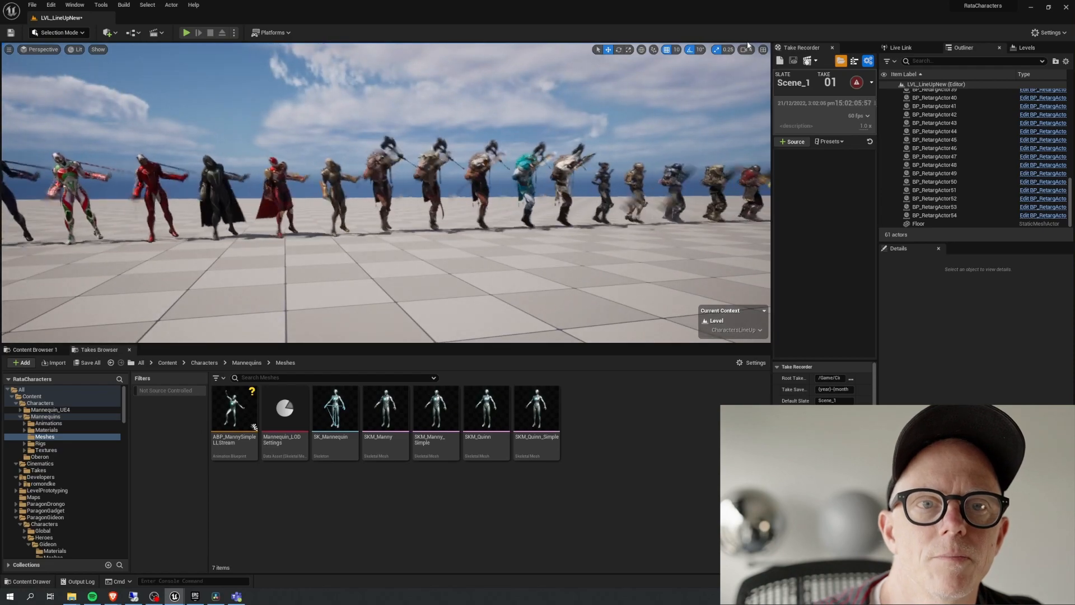
click(750, 50)
right_drag(521, 224, 498, 224)
key(d)
key(d)
key(d)
key(w)
key(d)
key(d)
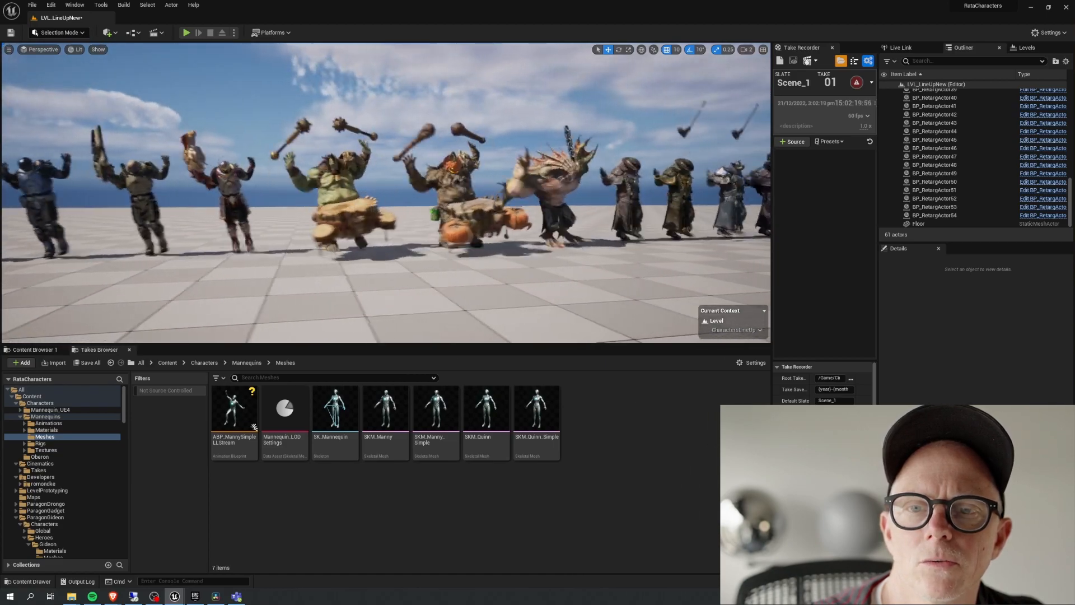
key(d)
right_drag(498, 224, 499, 224)
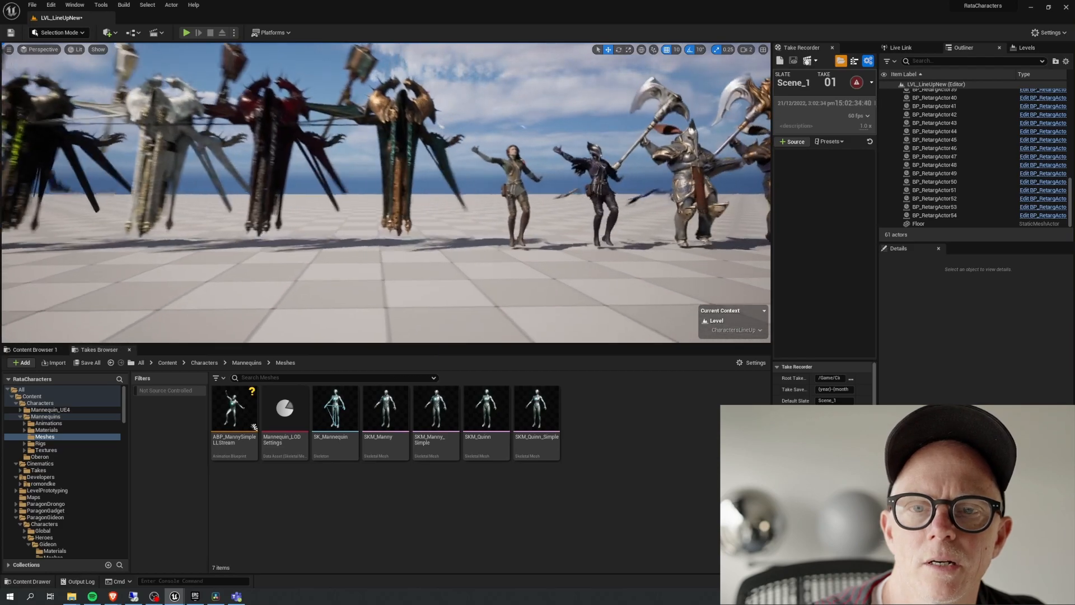
key(w)
right_drag(386, 192, 560, 216)
key(s)
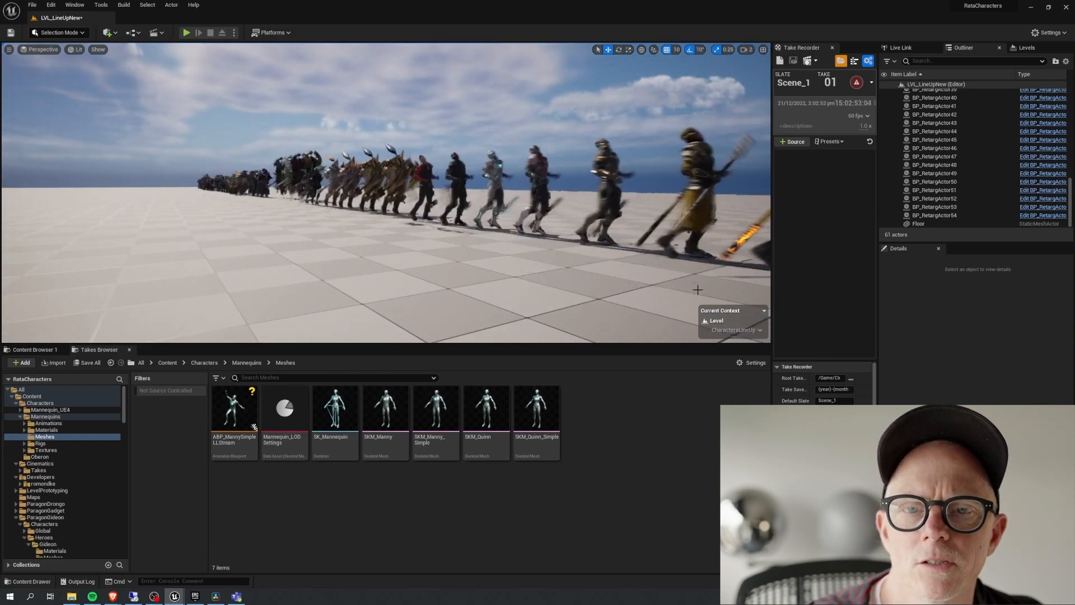
- Open ABP_MannySimpleLLStream and examine how the Live Link Subject Name variable feeds the Live Link Pose node in the AnimGraph
click(229, 415)
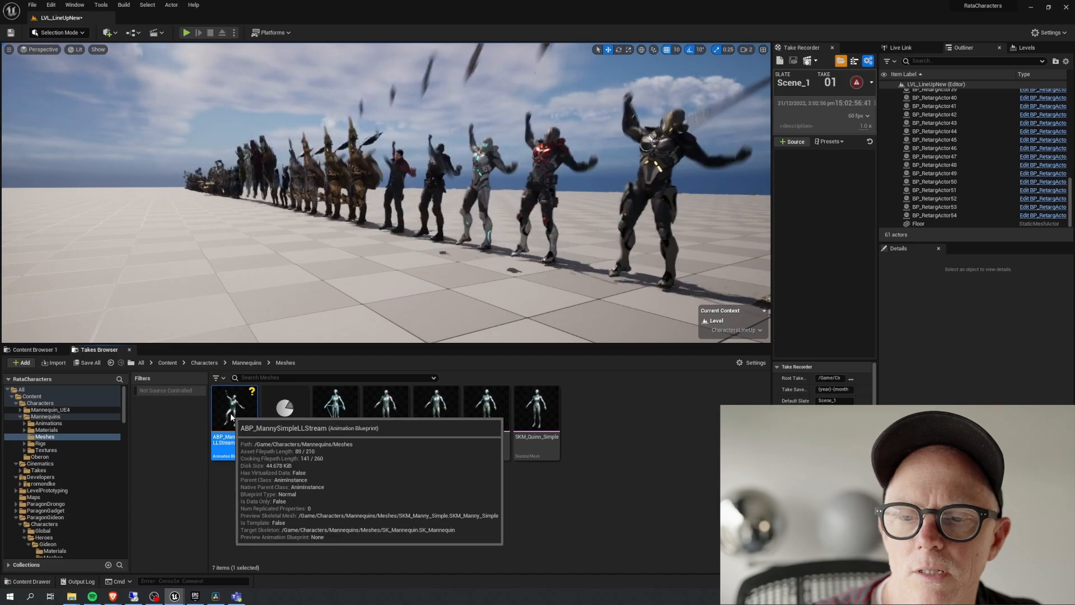
double_click(232, 416)
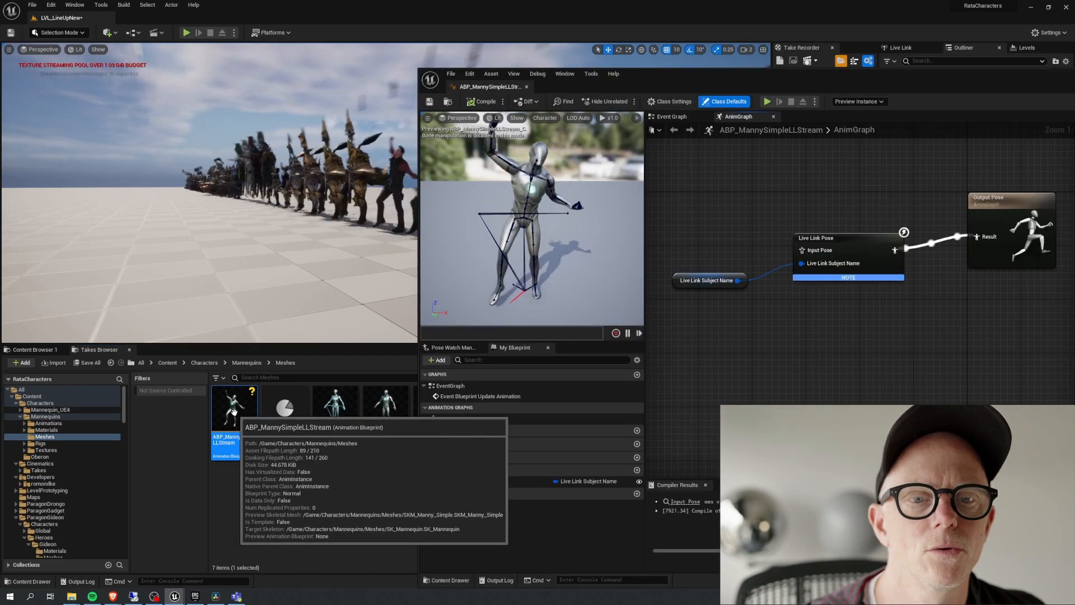
mouse_move(226, 432)
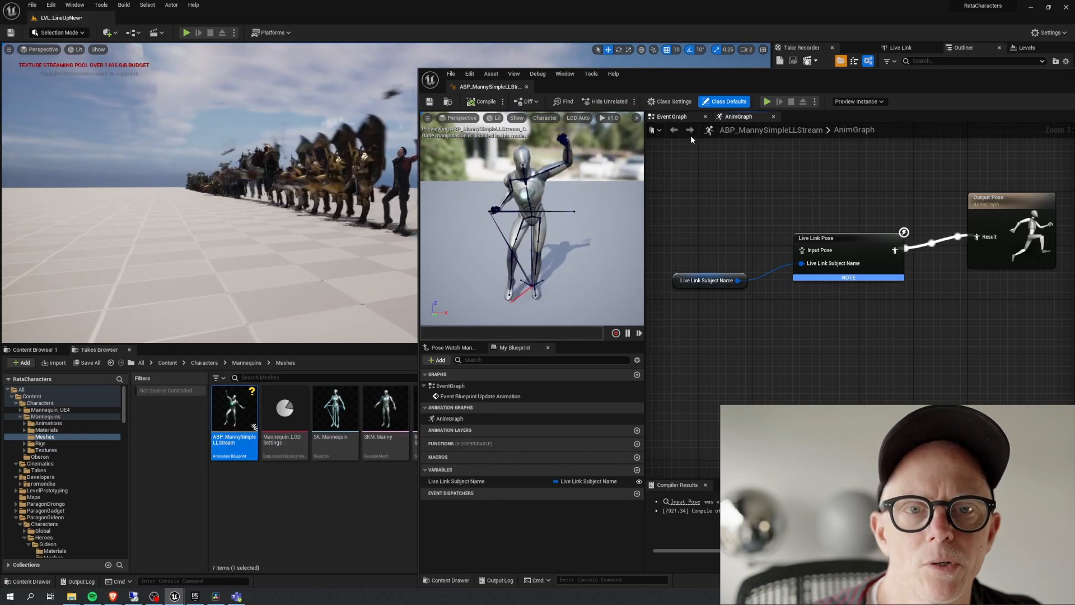
drag(737, 203, 835, 276)
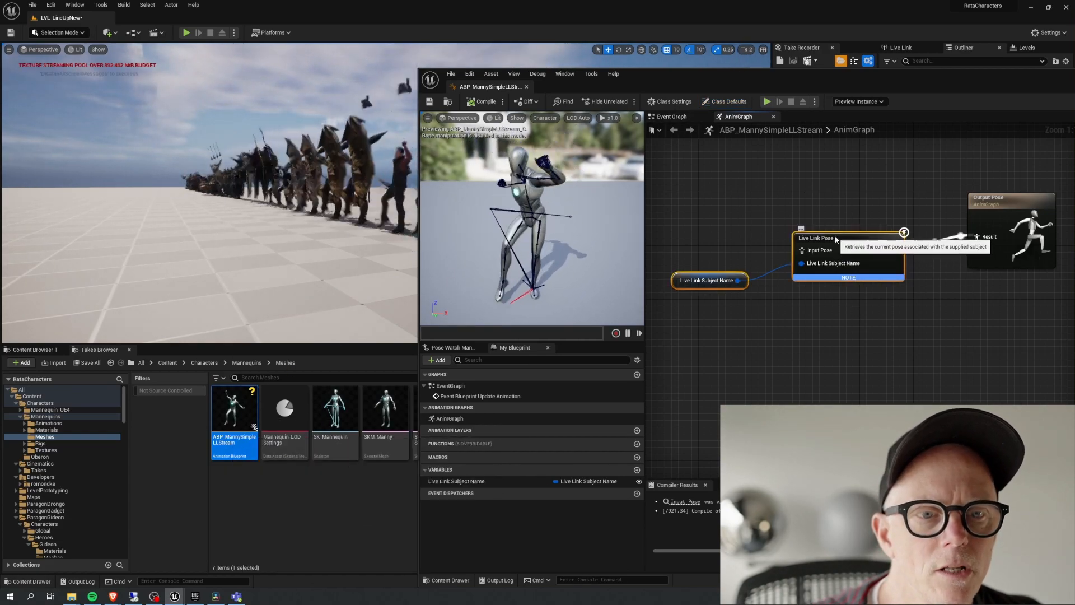
mouse_move(842, 270)
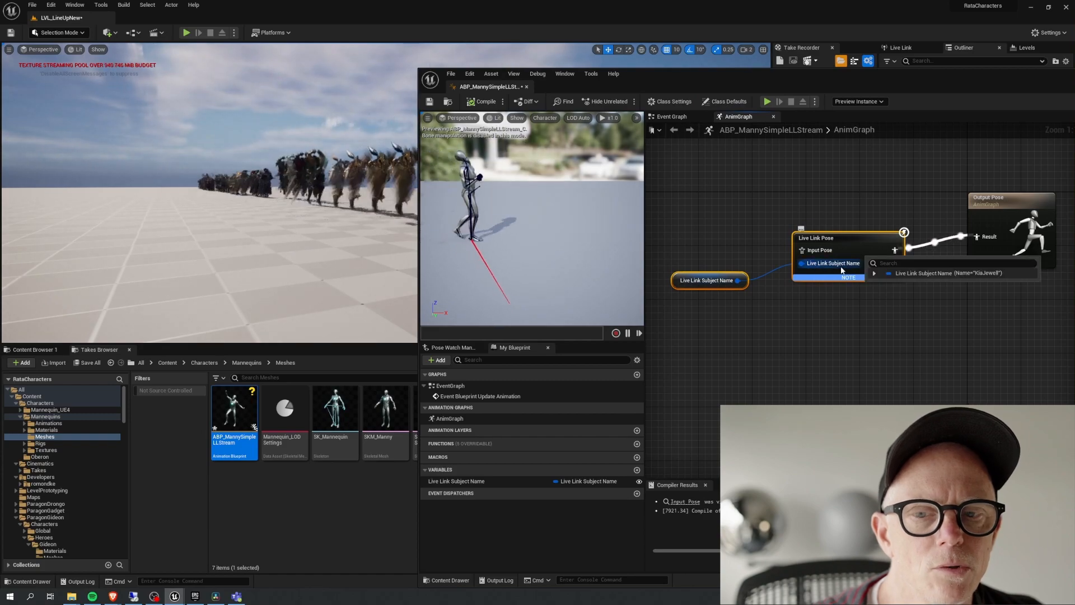
drag(1016, 75, 697, 72)
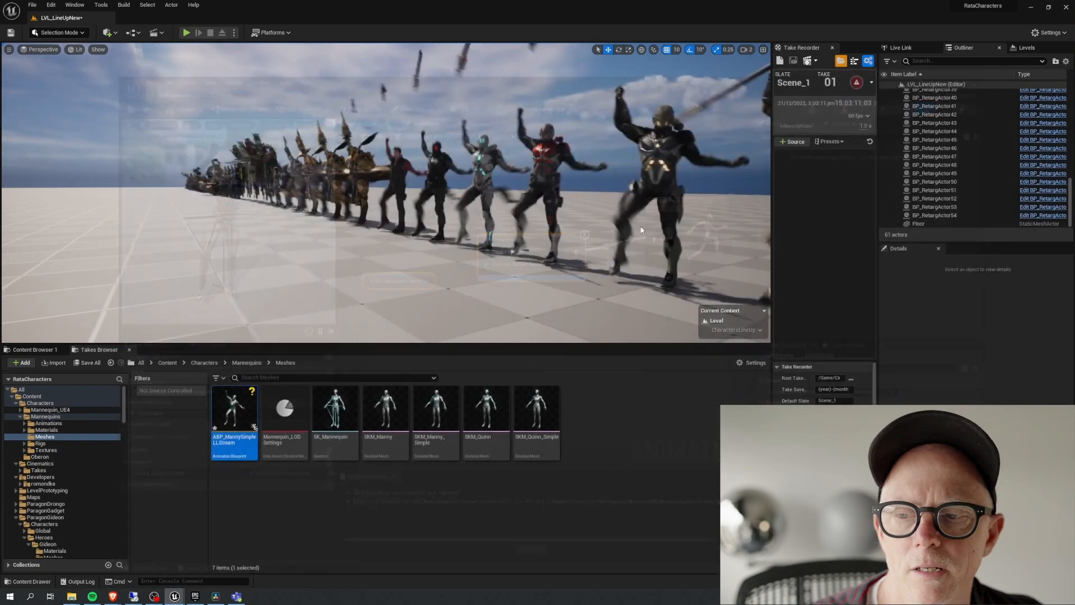
- Open BP_RetargActor from the developer folder and examine the nodes of its Live Link Setup function
scroll(45, 493, down, 2)
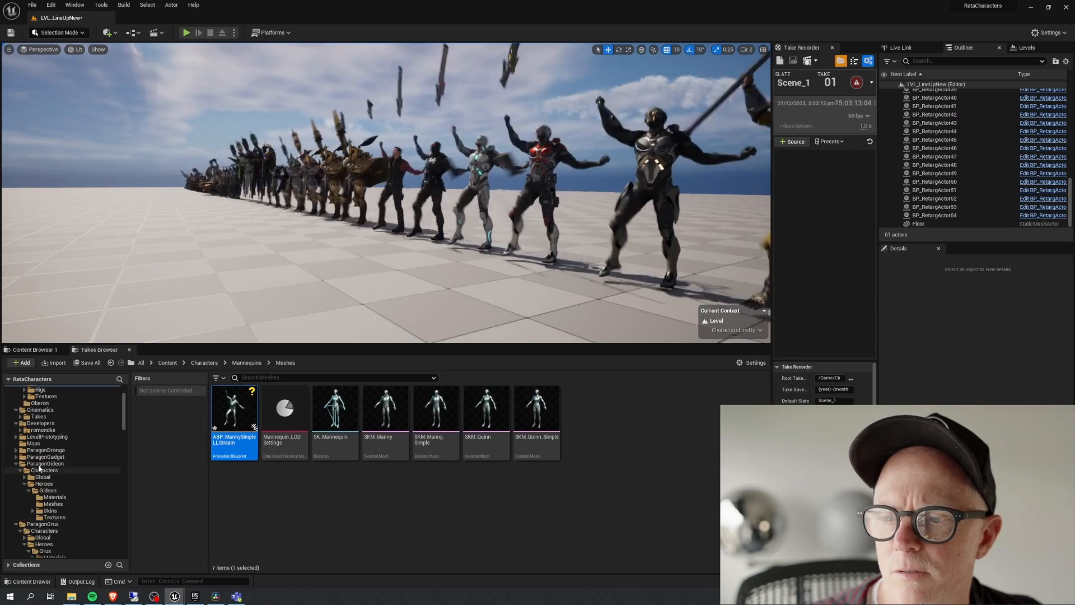
scroll(40, 468, up, 2)
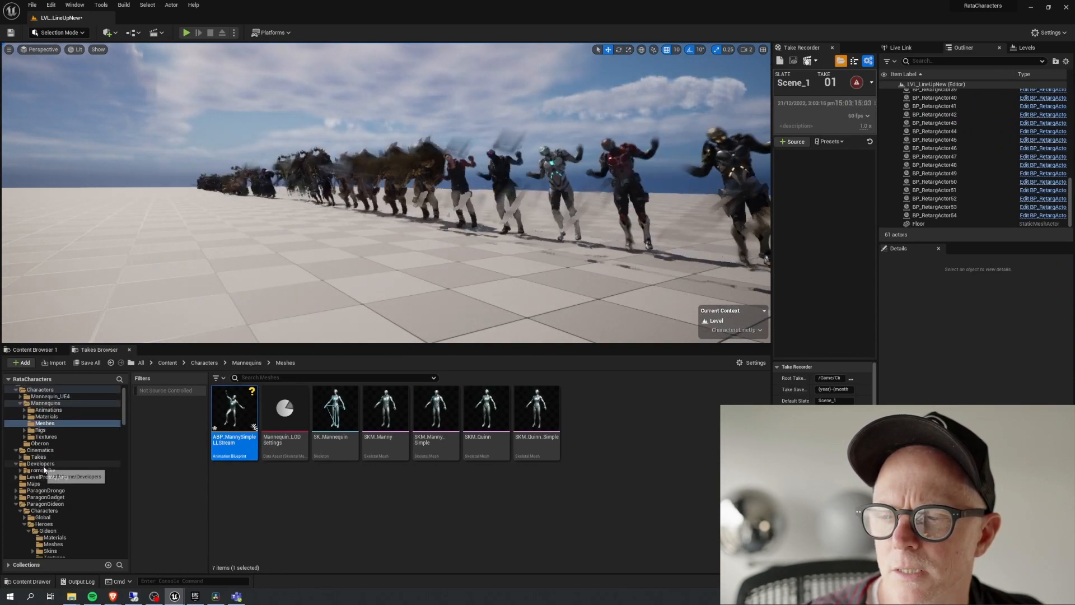
click(43, 469)
click(286, 420)
double_click(288, 420)
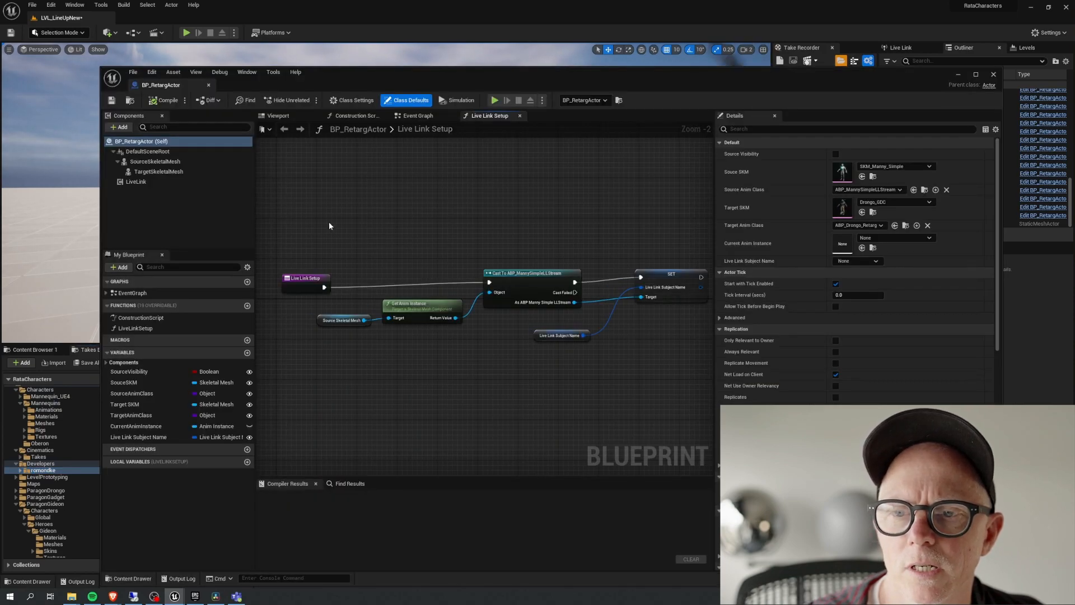
drag(271, 237, 700, 420)
click(386, 360)
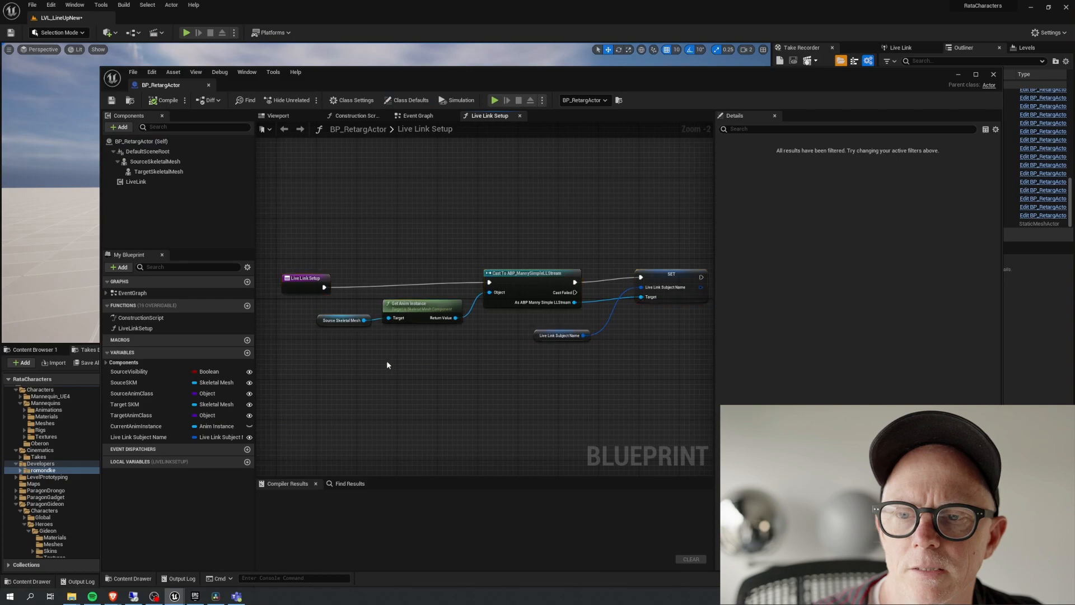
- Examine how BP_RetargActor's SourceSkeletalMesh and source variables relate to the cast and Live Link Subject Name nodes in Live Link Setup
click(152, 162)
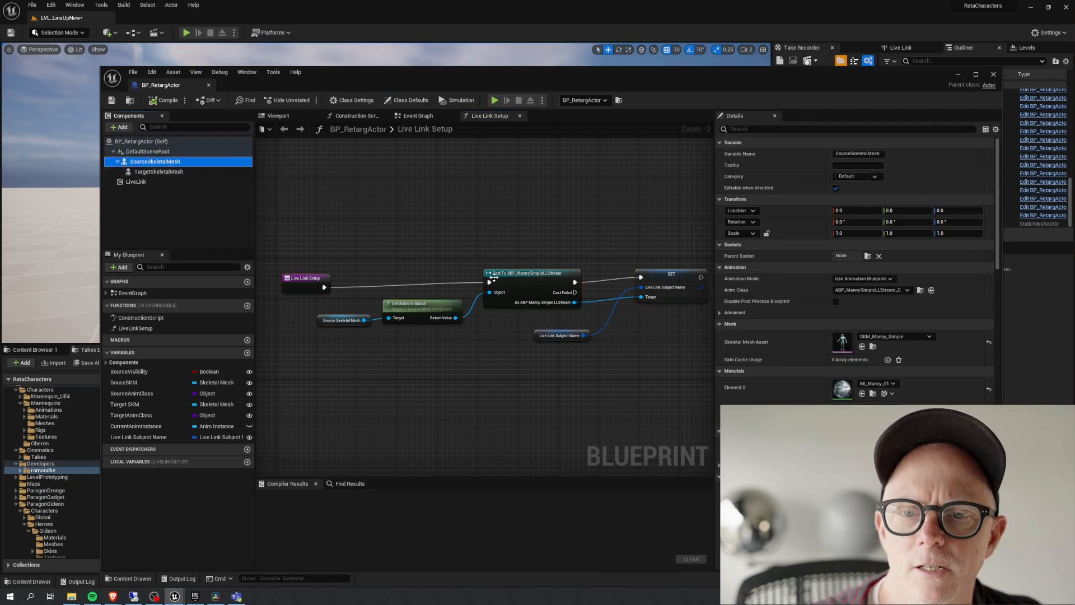
click(527, 276)
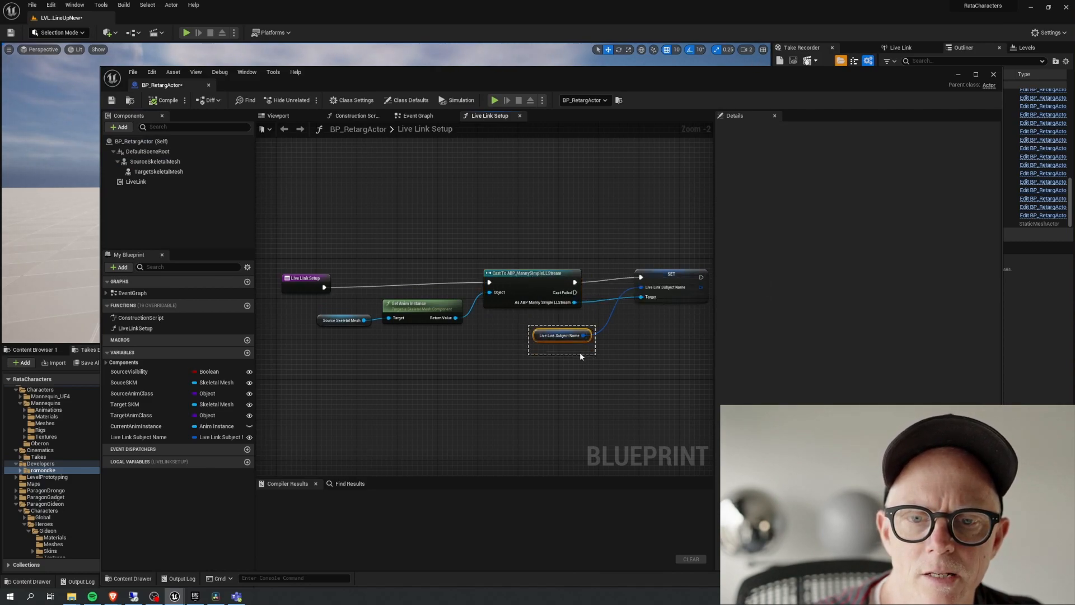
drag(584, 359, 582, 355)
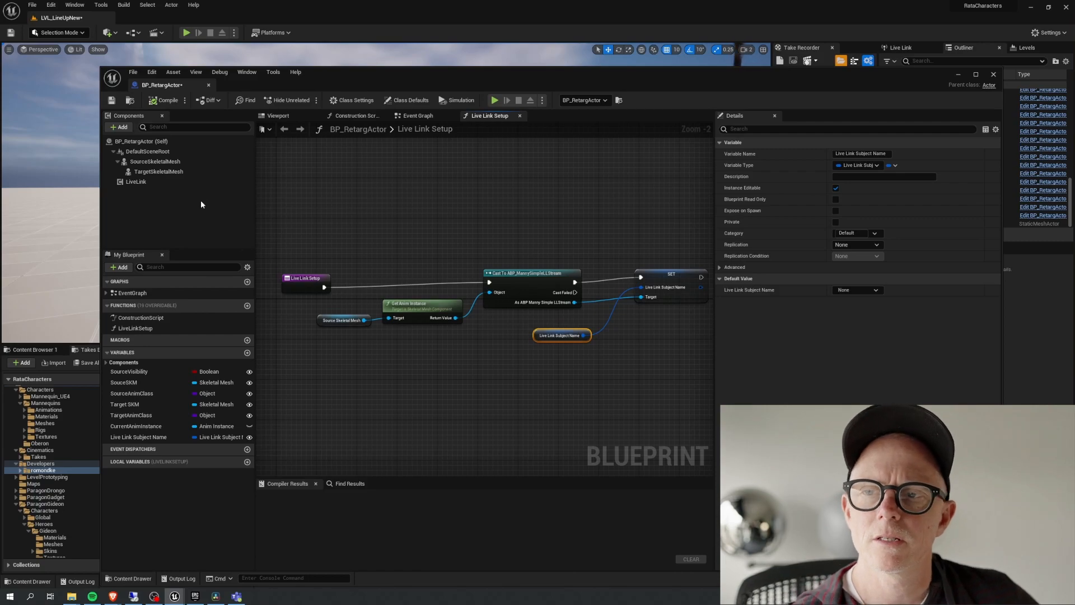
click(167, 162)
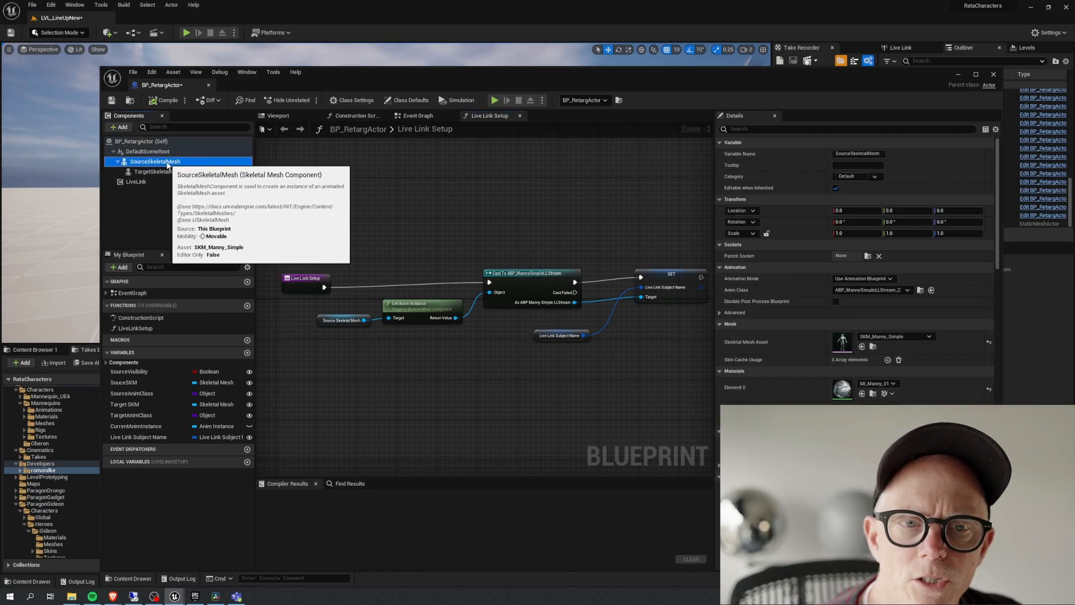
click(128, 383)
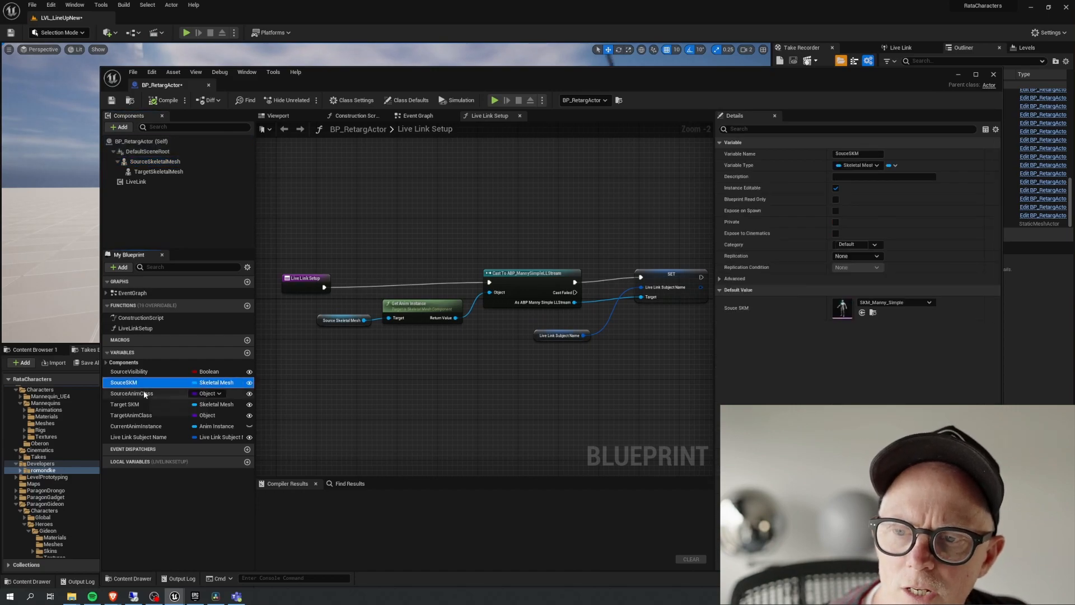
click(144, 394)
click(137, 384)
click(532, 279)
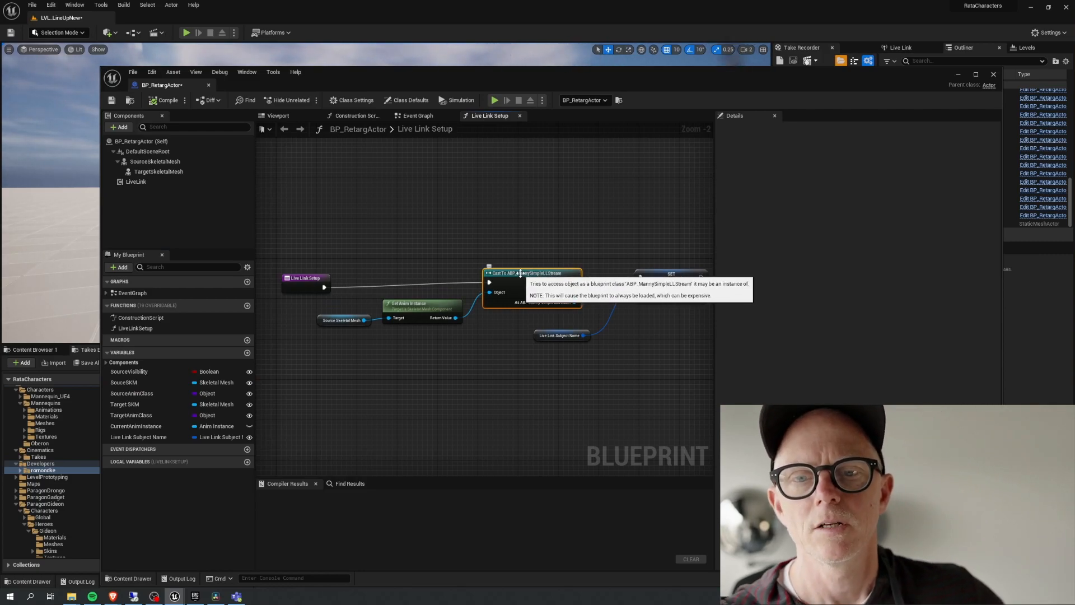
click(509, 253)
click(503, 279)
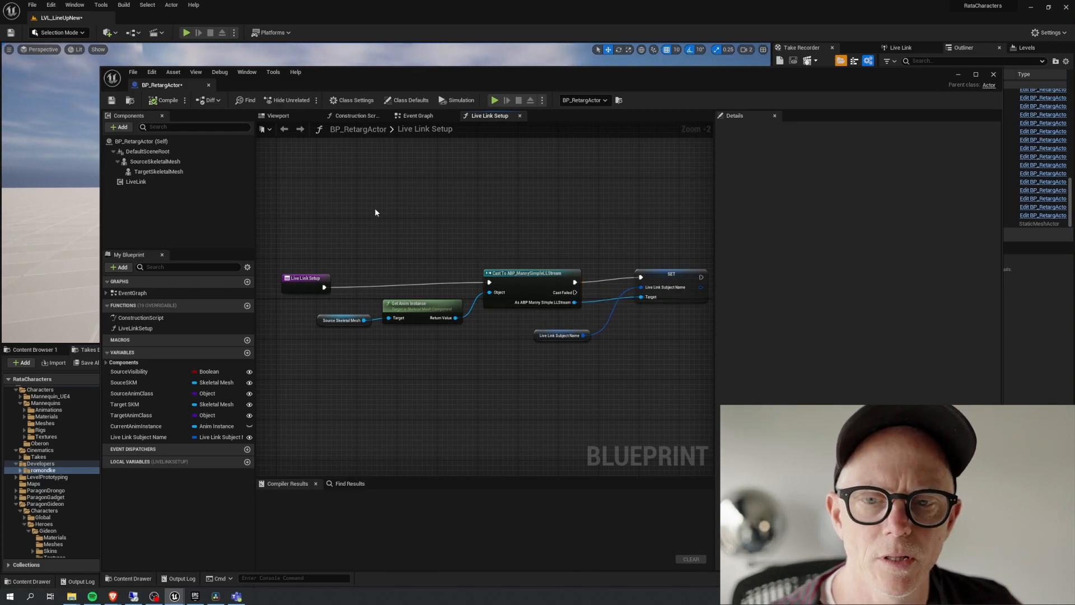
- Open BP_RetargActor's Construction Script and examine where the Live Link Setup function is called at the end of the node chain
click(356, 115)
click(585, 247)
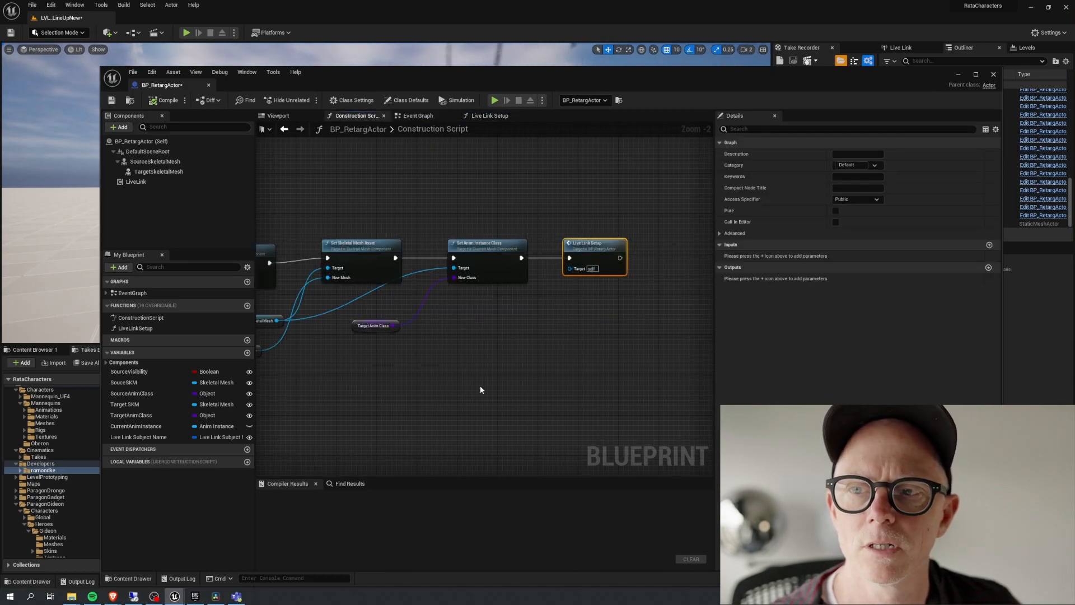
scroll(480, 389, down, 4)
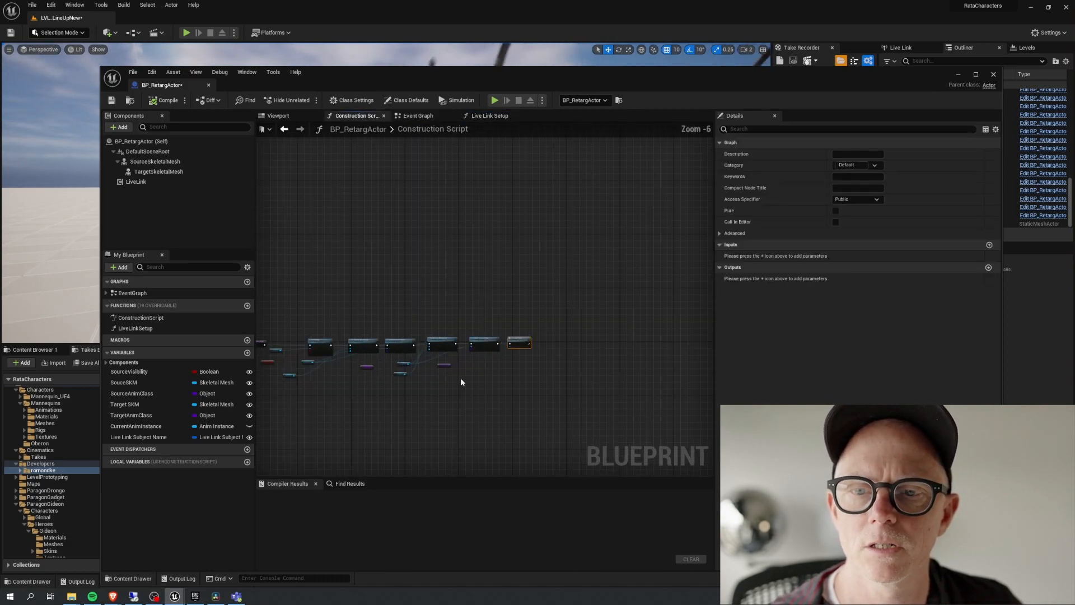
- Close the BP_RetargActor blueprint and select every BP_RetargActor instance in the level, from the first through BP_RetargActor54
click(995, 75)
scroll(943, 217, up, 10)
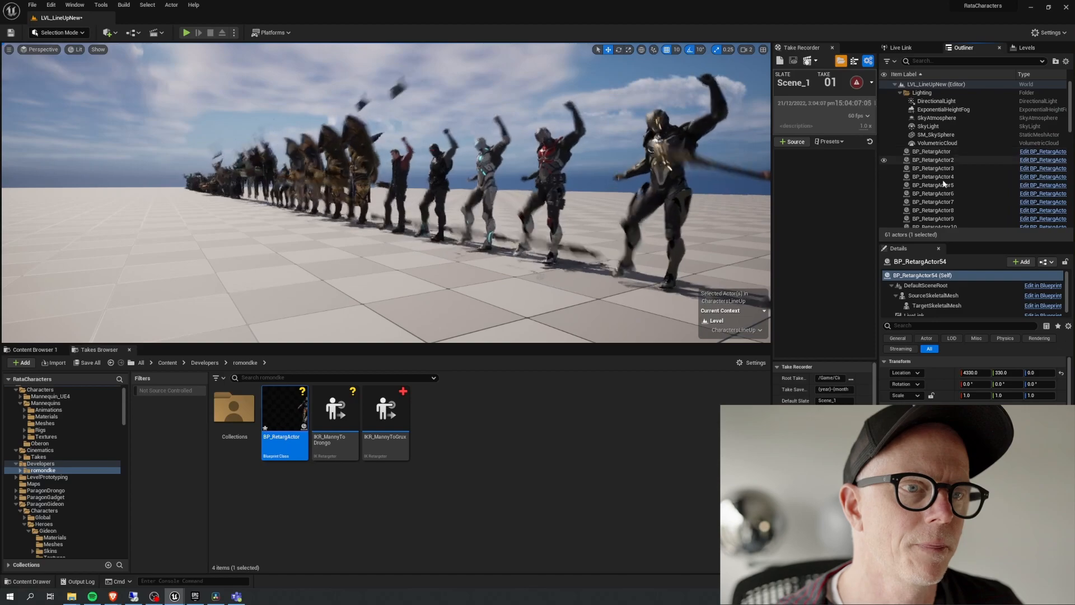
shift+click(941, 153)
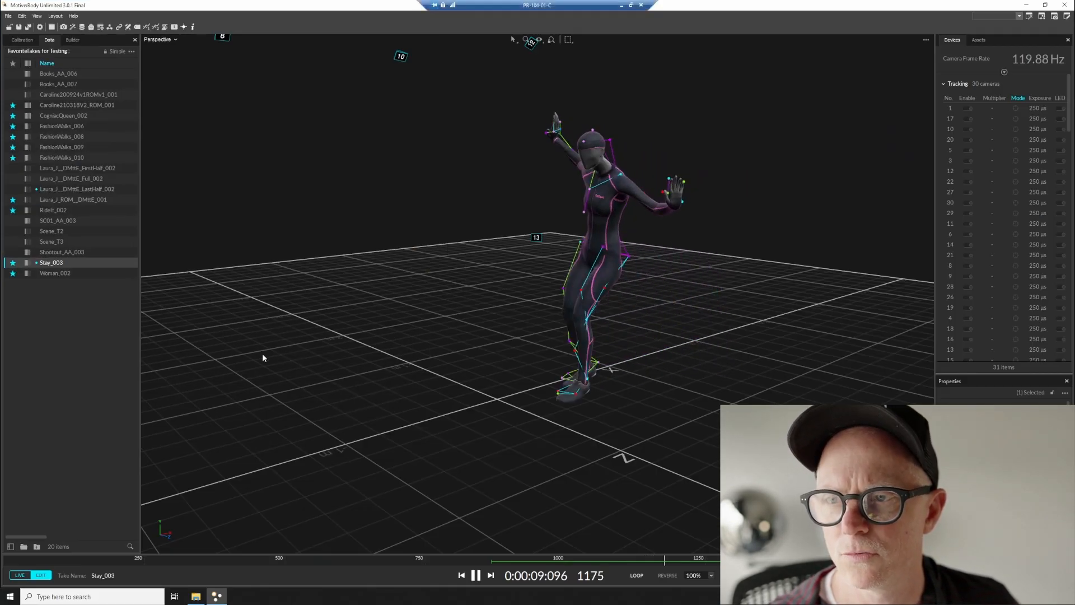
- Switch to Motive, load the DMttE LastHalf_002 take and play it from about frame 5452
click(52, 189)
click(59, 537)
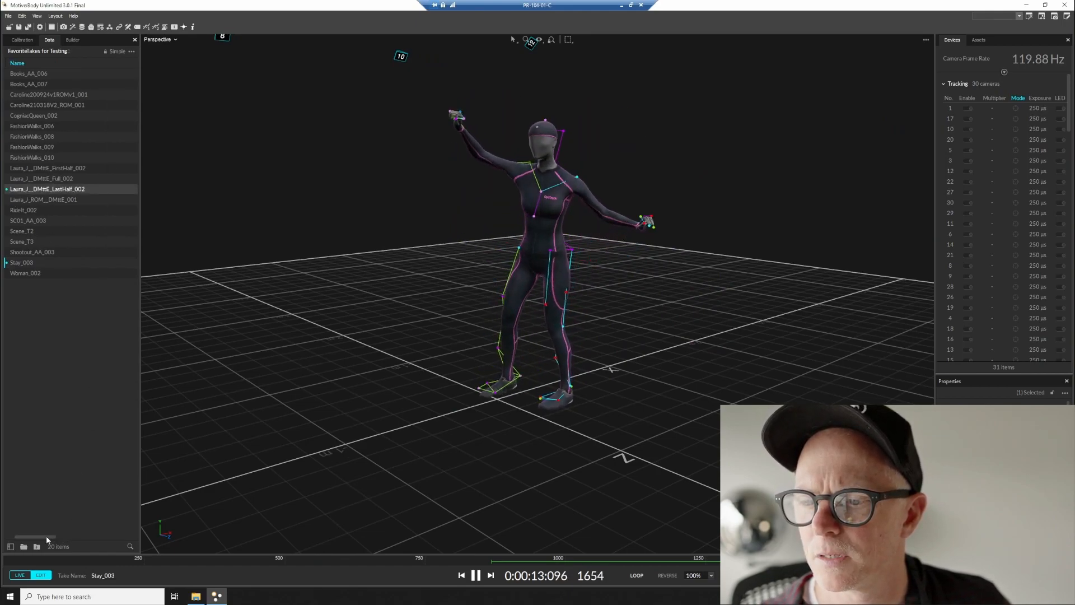
drag(49, 537, 34, 537)
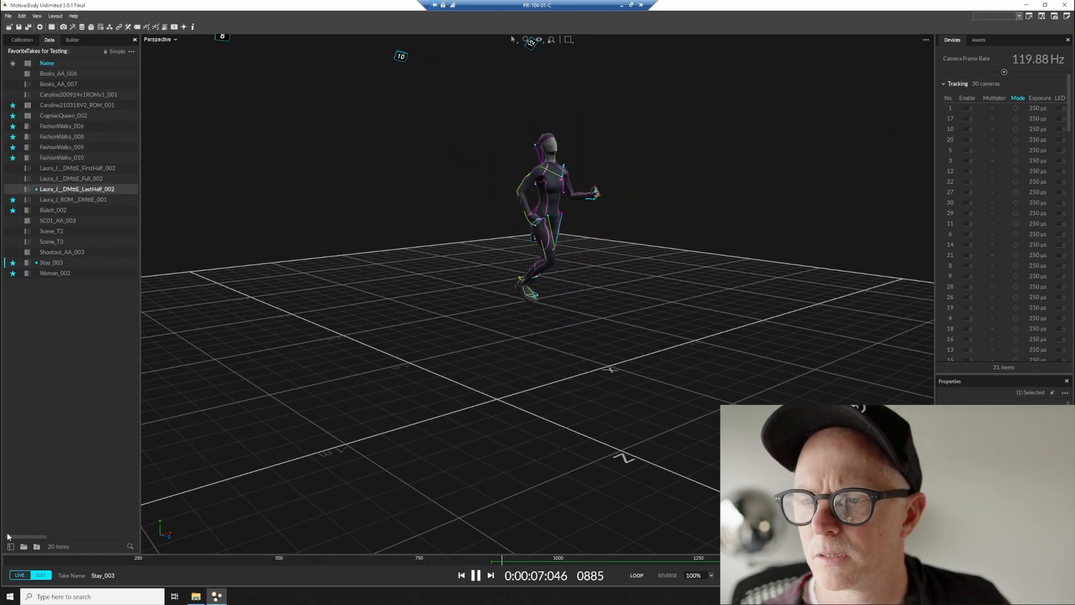
double_click(29, 191)
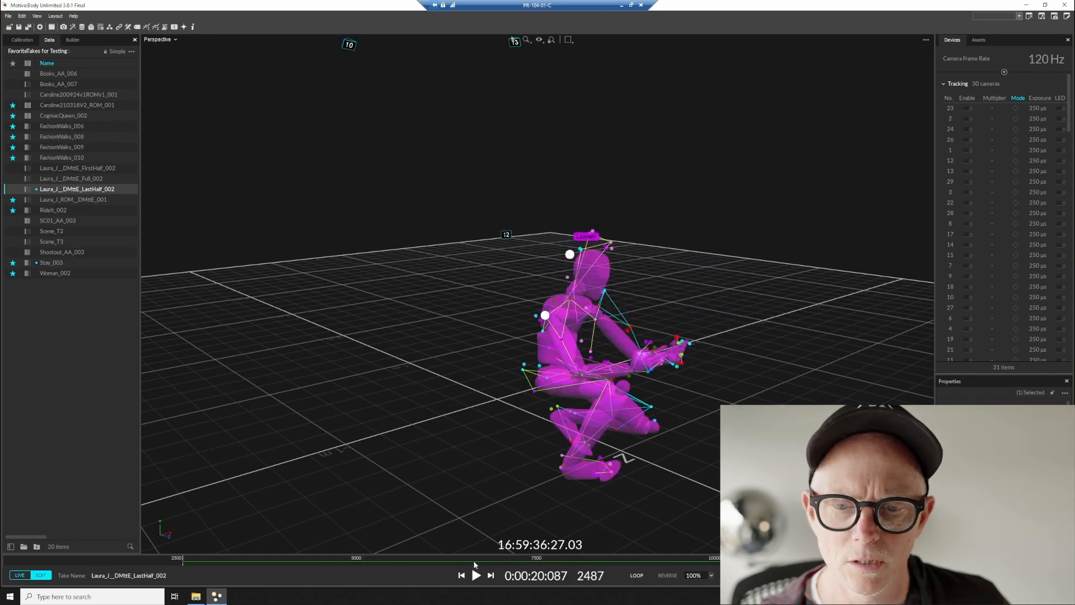
click(465, 562)
click(396, 560)
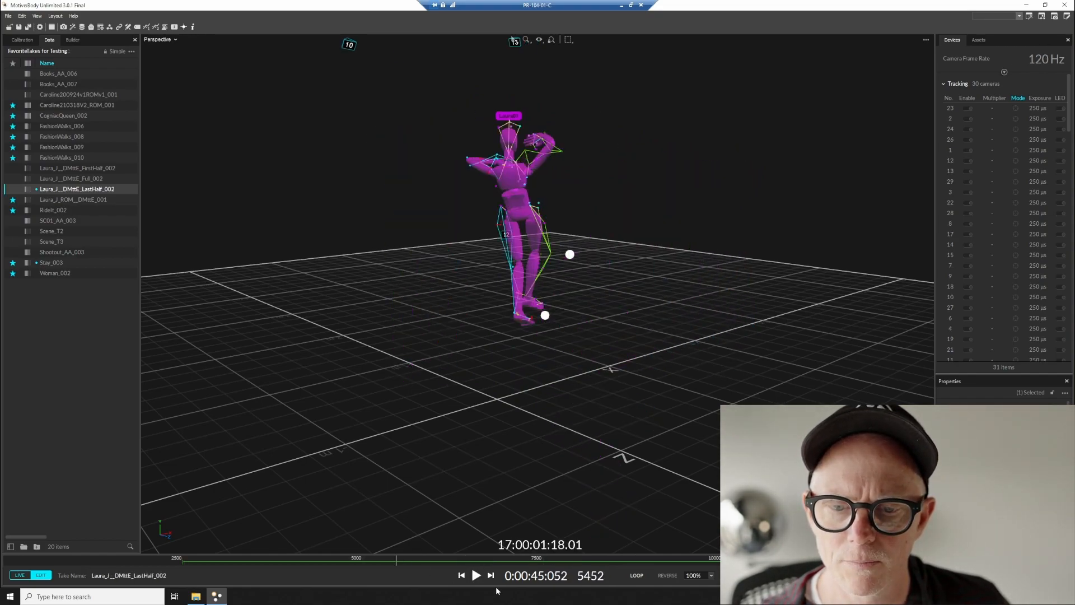
click(476, 576)
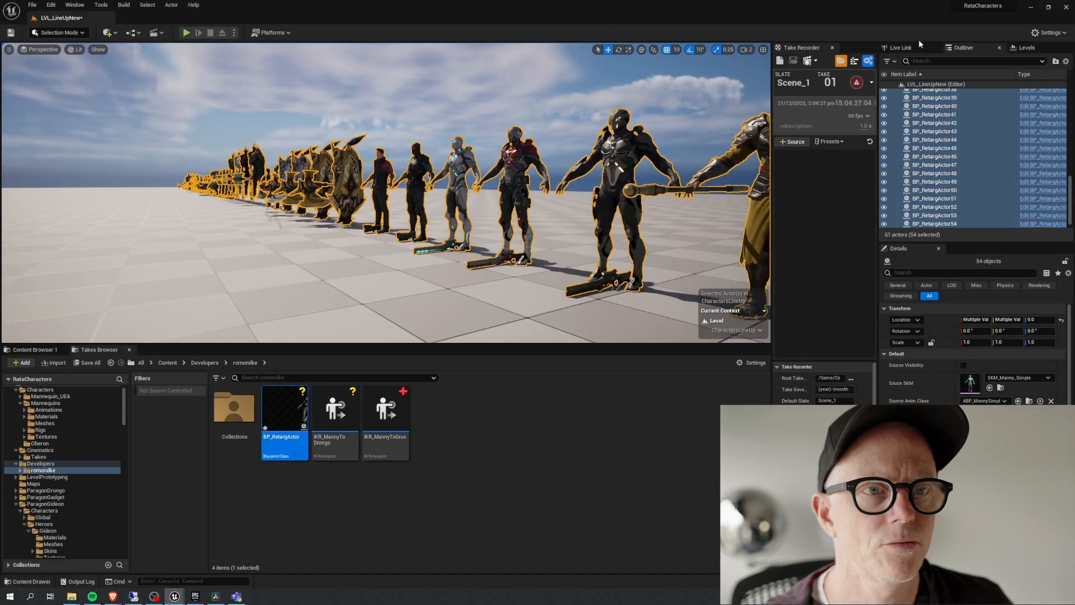
- Back in Unreal Engine, check the connected Live Link source and set all selected actors' Live Link Subject Name to the streaming OptiTrack performer
click(900, 48)
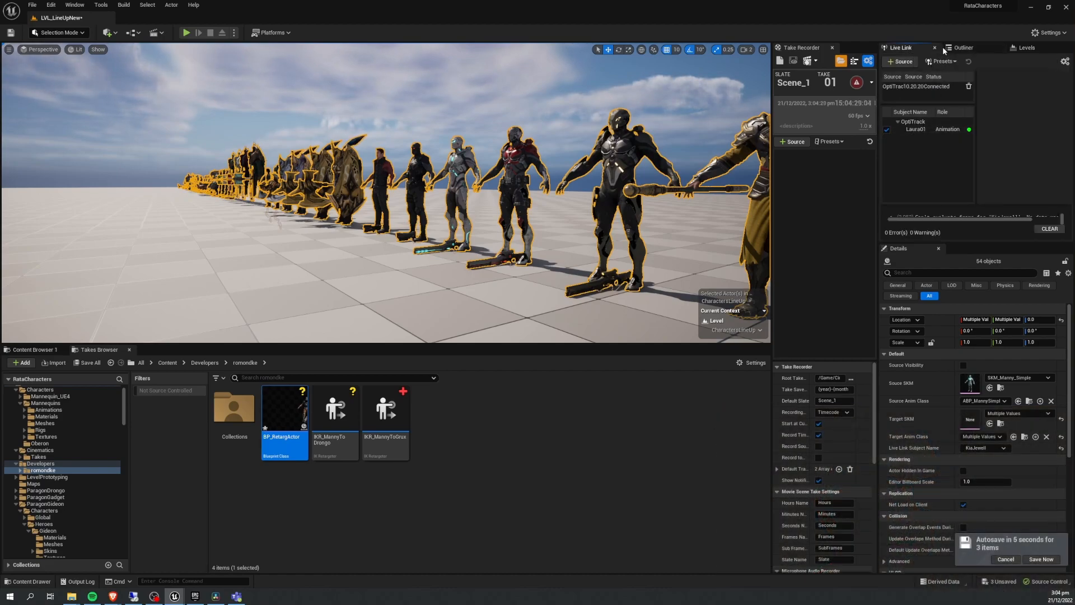
click(967, 48)
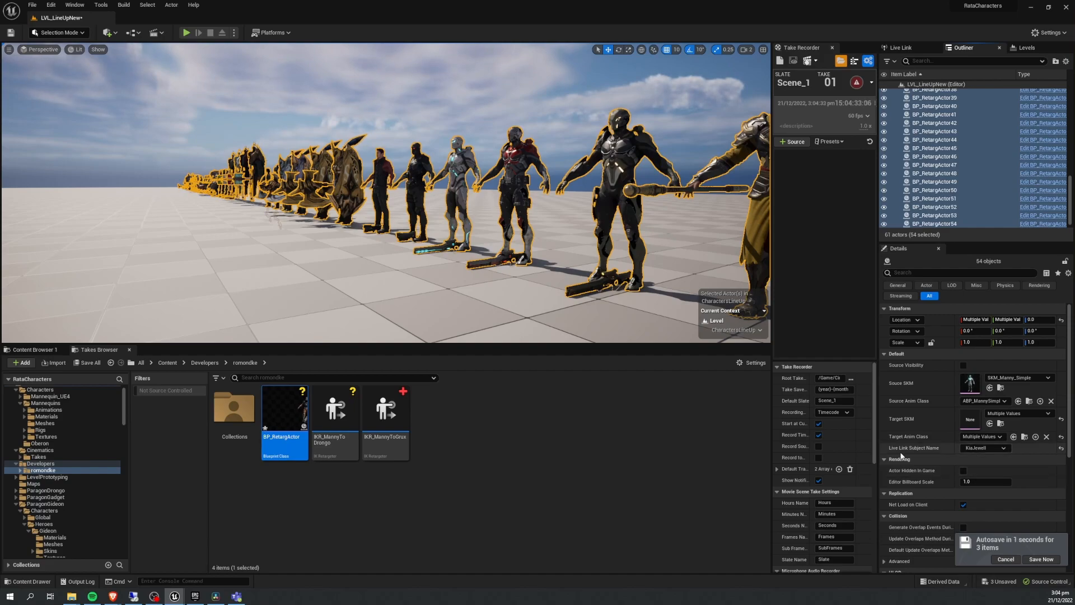
click(1002, 449)
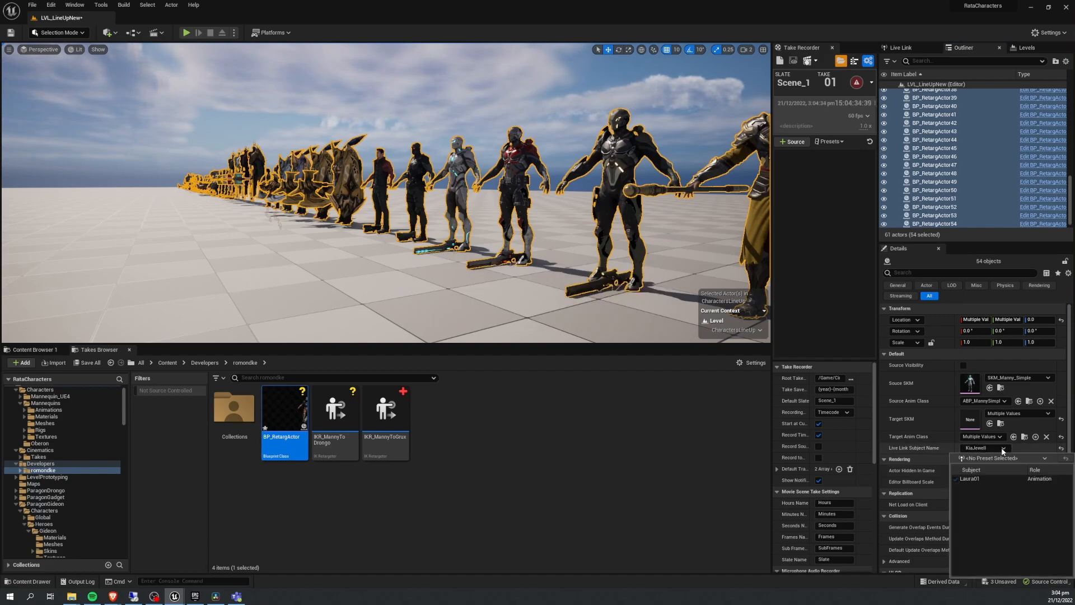
click(983, 479)
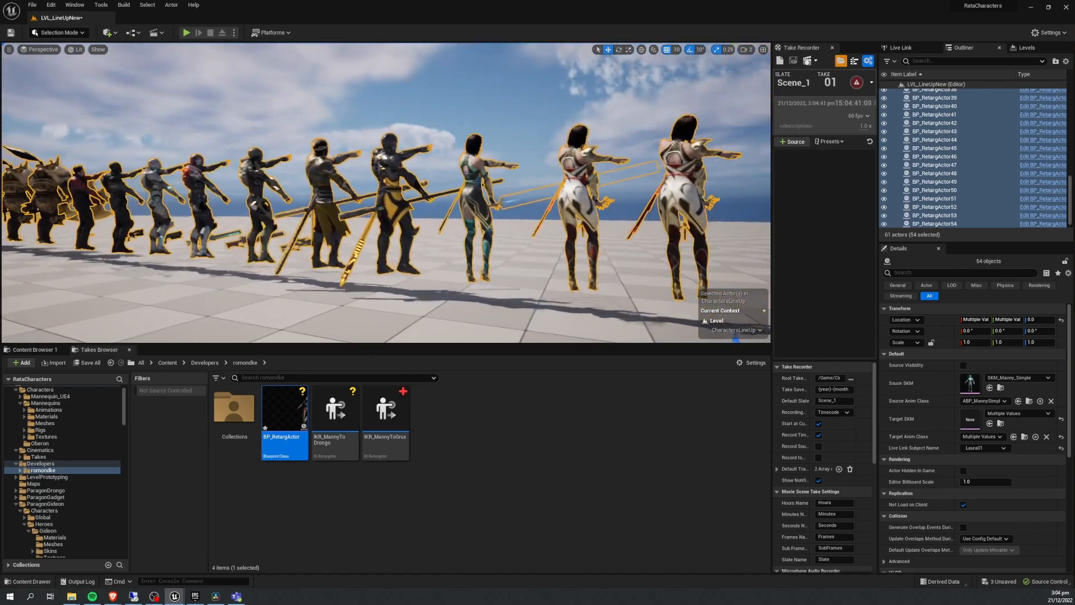
- Deselect the retarget actors and fly around the line-up to examine how all characters follow the new performer's mocap
ctrl+click(578, 112)
click(578, 112)
right_drag(578, 112, 527, 84)
key(d)
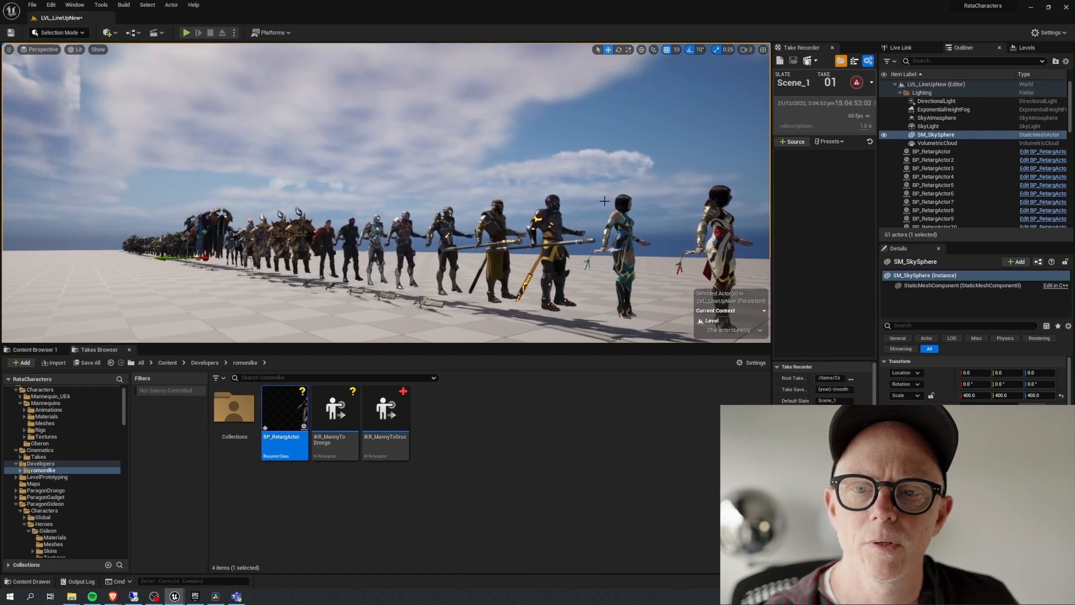